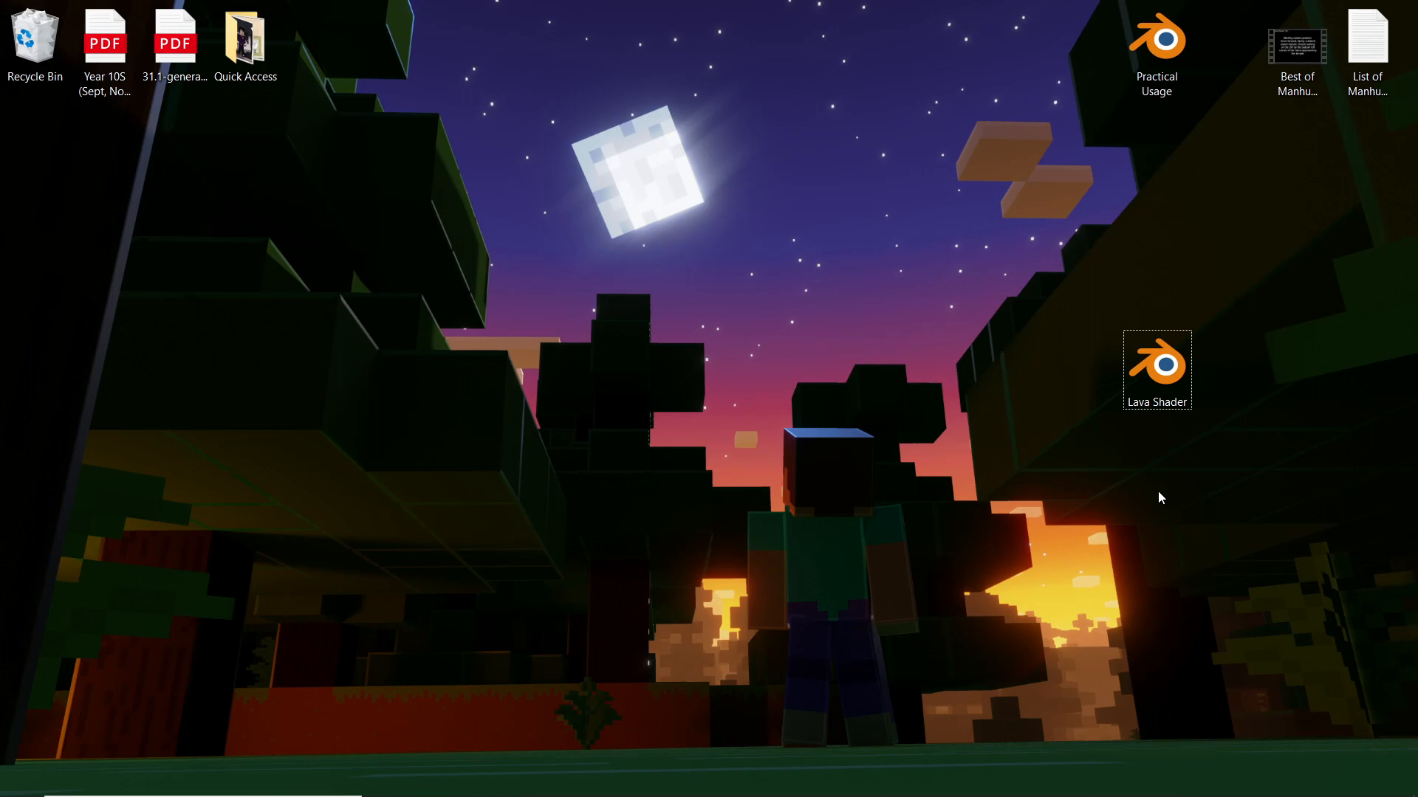
Step: Open the Lava Shader file from the desktop and display the plane in Material Preview shading
{"action": "double_click", "coordinate": [1166, 399]}
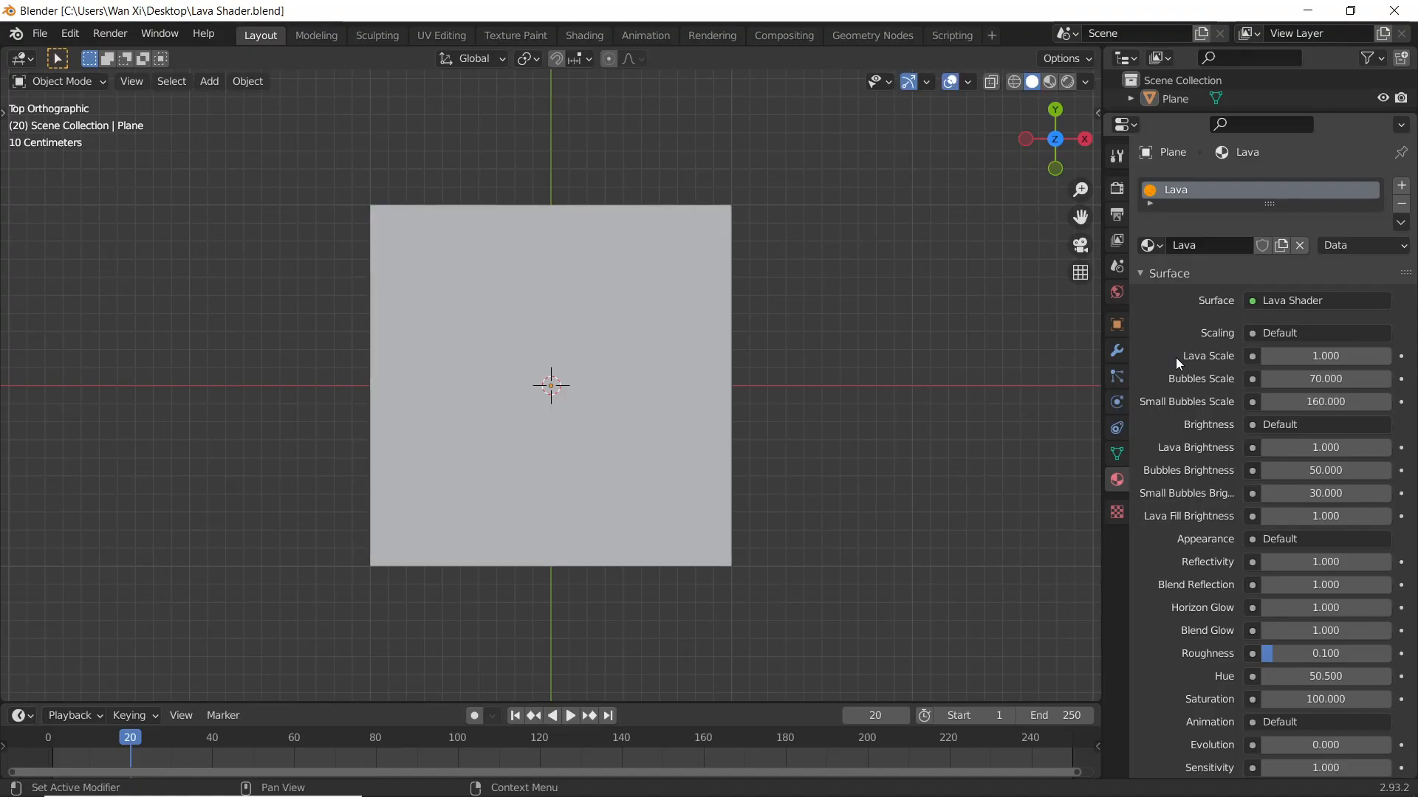
{"action": "left_click", "coordinate": [1049, 82]}
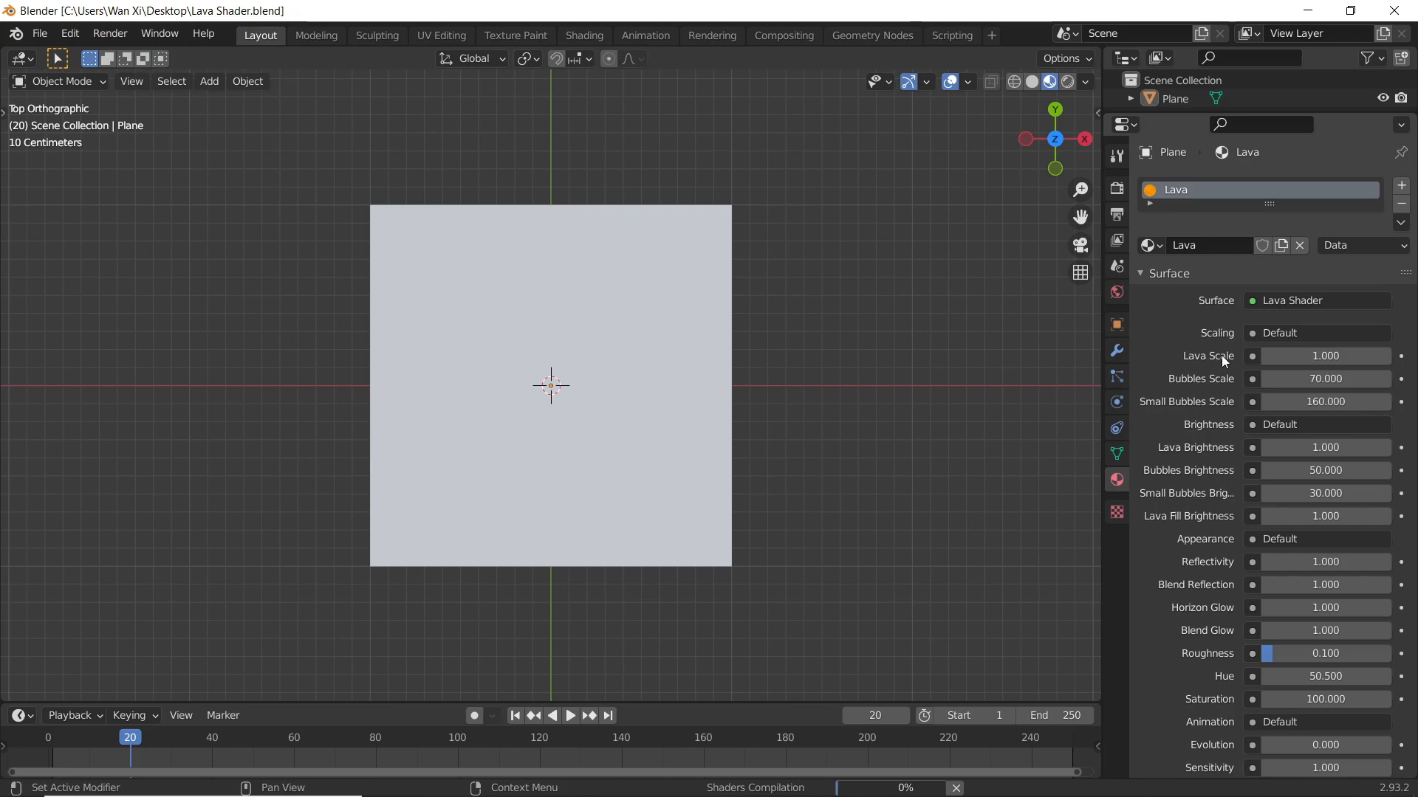
{"action": "scroll", "coordinate": [1415, 430], "scroll_direction": "down", "scroll_amount": 2}
{"action": "scroll", "coordinate": [1217, 405], "scroll_direction": "down", "scroll_amount": 3}
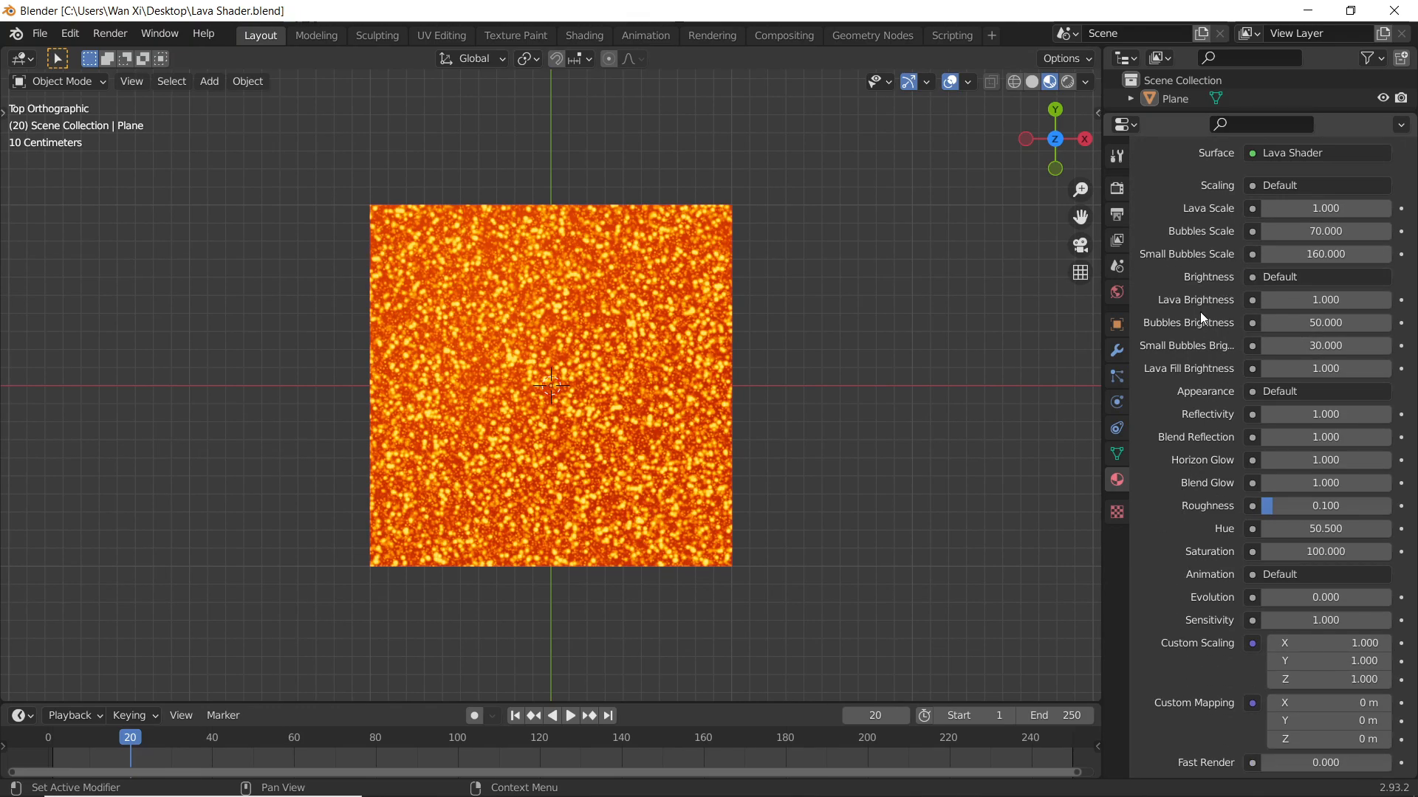
{"action": "scroll", "coordinate": [1208, 307], "scroll_direction": "up", "scroll_amount": 5}
Step: Split the 3D viewport side by side and turn the new area into a Shader Editor showing the Lava Shader node
{"action": "left_click_drag", "start_coordinate": [1099, 53], "coordinate": [613, 58]}
{"action": "key", "text": "shift+F3"}
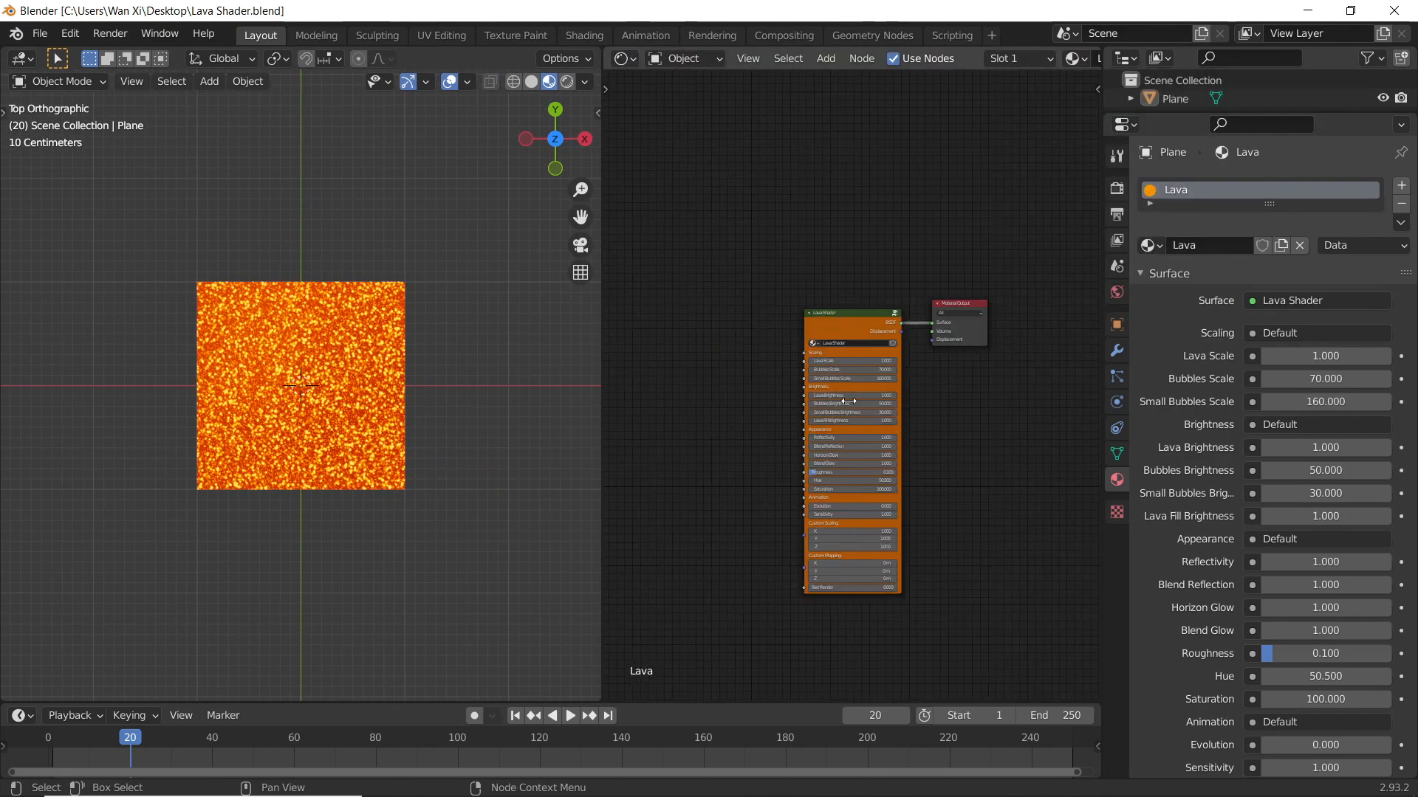
{"action": "scroll", "coordinate": [972, 485], "scroll_direction": "up", "scroll_amount": 4}
{"action": "scroll", "coordinate": [1034, 443], "scroll_direction": "up", "scroll_amount": 2}
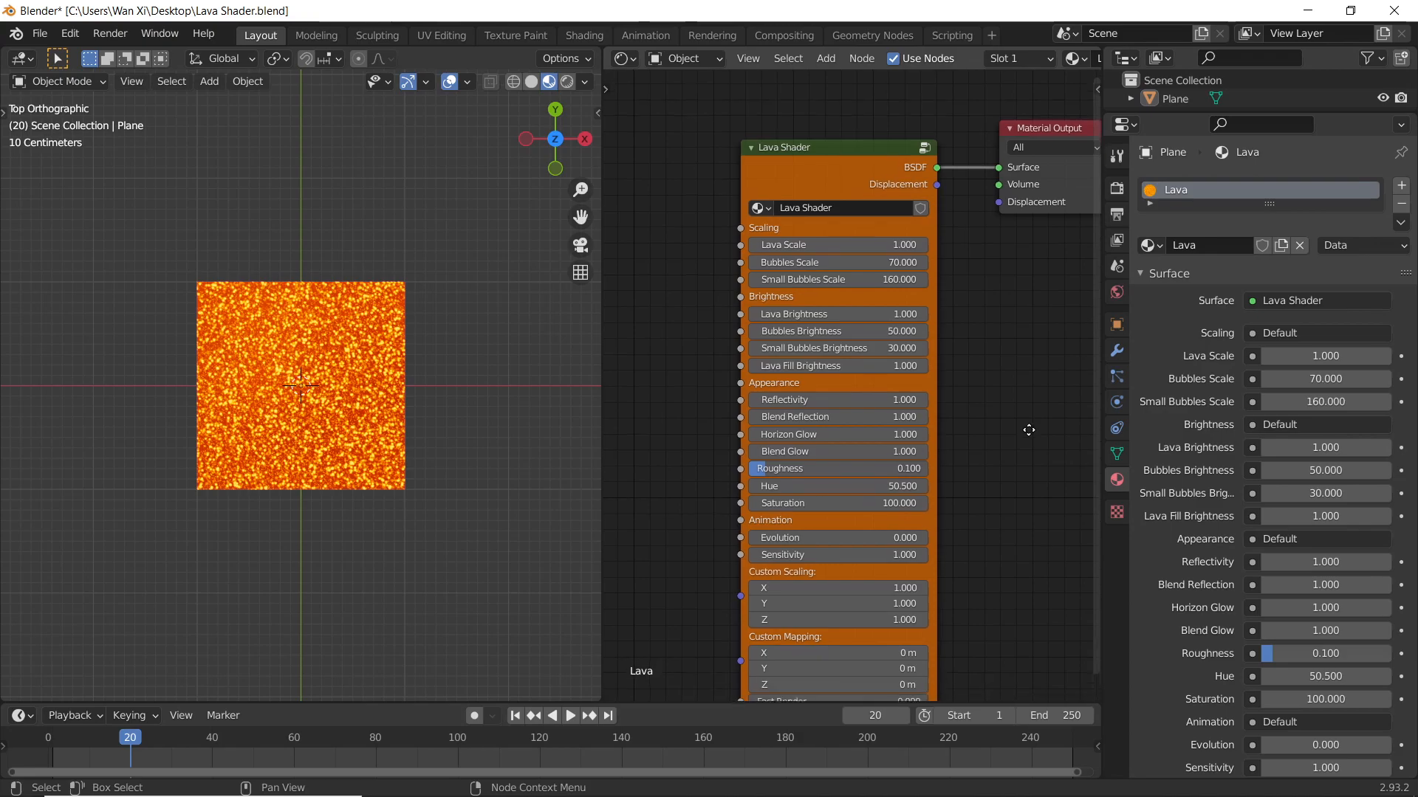
{"action": "scroll", "coordinate": [1034, 432], "scroll_direction": "up", "scroll_amount": 3}
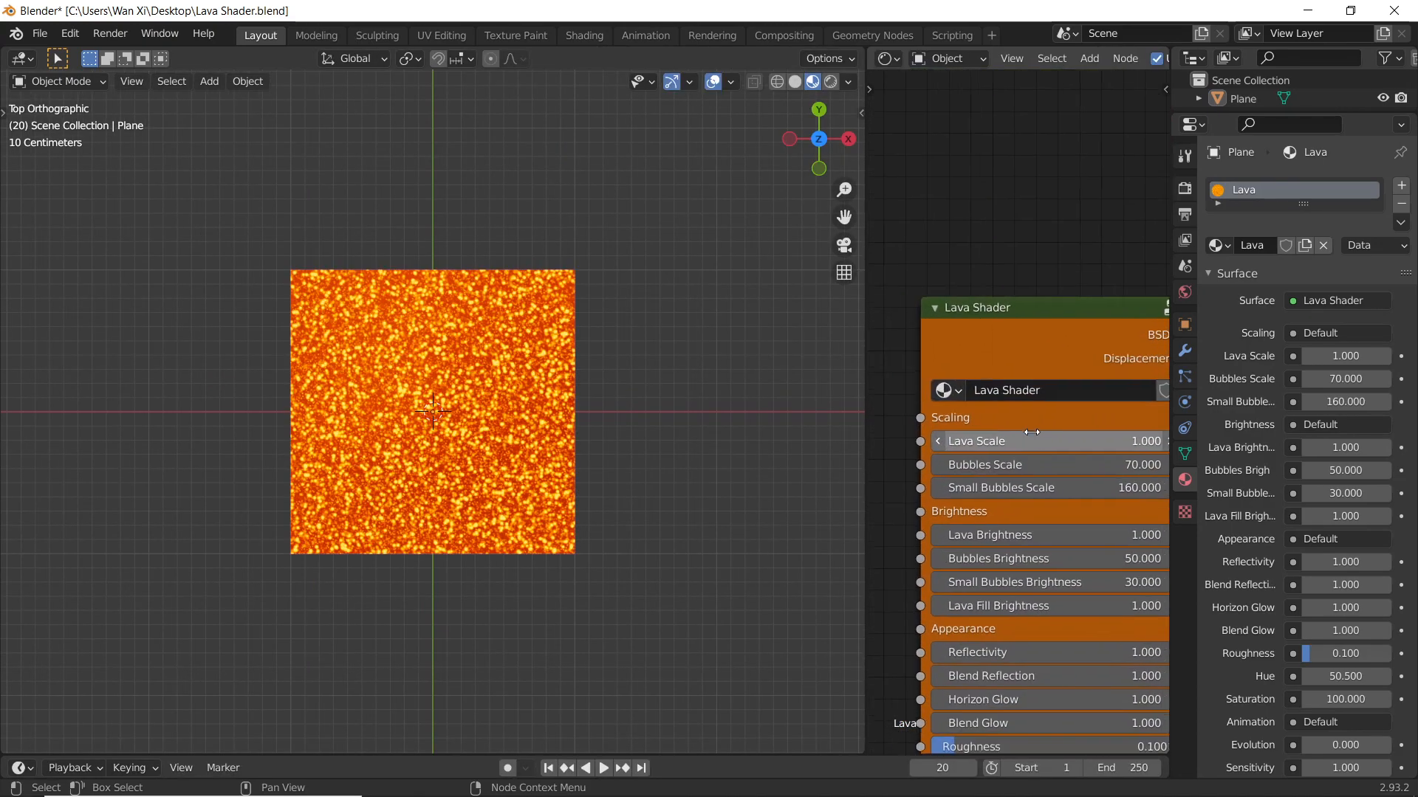
Step: Try other Lava Scale values on the Lava Shader node and set it back to 1
{"action": "middle_click_drag", "start_coordinate": [1037, 433], "coordinate": [988, 383]}
{"action": "scroll", "coordinate": [1004, 403], "scroll_direction": "up", "scroll_amount": 2}
{"action": "left_click_drag", "start_coordinate": [995, 397], "coordinate": [906, 390]}
{"action": "left_click", "coordinate": [1041, 393]}
{"action": "type", "text": "1"}
{"action": "key", "text": "Return"}
{"action": "middle_click_drag", "start_coordinate": [432, 495], "coordinate": [421, 317]}
{"action": "key", "text": "KP_7"}
{"action": "left_click_drag", "start_coordinate": [1019, 389], "coordinate": [1056, 390]}
{"action": "left_click", "coordinate": [1056, 390]}
{"action": "type", "text": "1"}
{"action": "key", "text": "Return"}
Step: Examine the lava bubbles up close and widen the Shader Editor to fit the whole width of the Lava Shader node
{"action": "scroll", "coordinate": [535, 488], "scroll_direction": "up", "scroll_amount": 3}
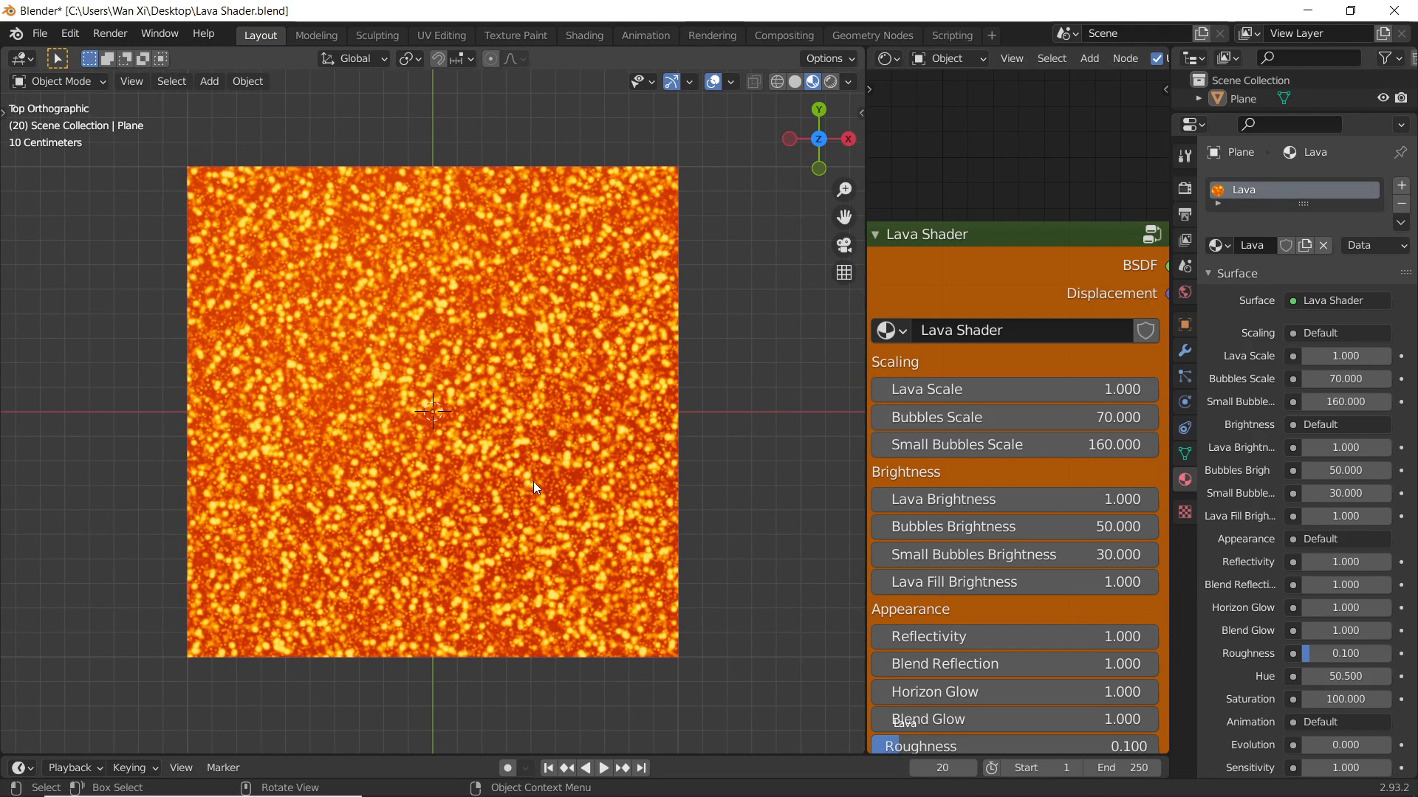
{"action": "scroll", "coordinate": [535, 487], "scroll_direction": "up", "scroll_amount": 4}
{"action": "left_click_drag", "start_coordinate": [865, 473], "coordinate": [697, 472]}
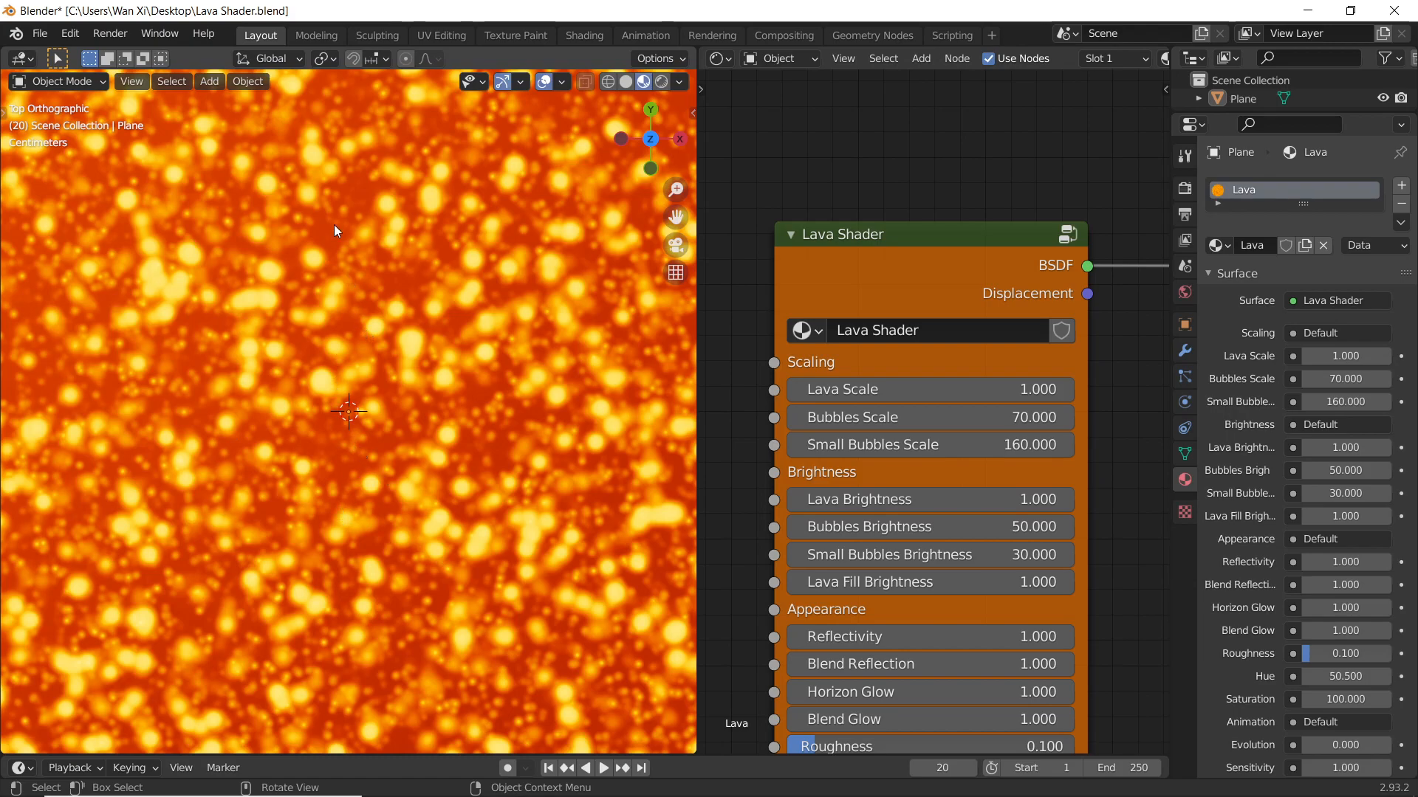
{"action": "scroll", "coordinate": [362, 387], "scroll_direction": "down", "scroll_amount": 4}
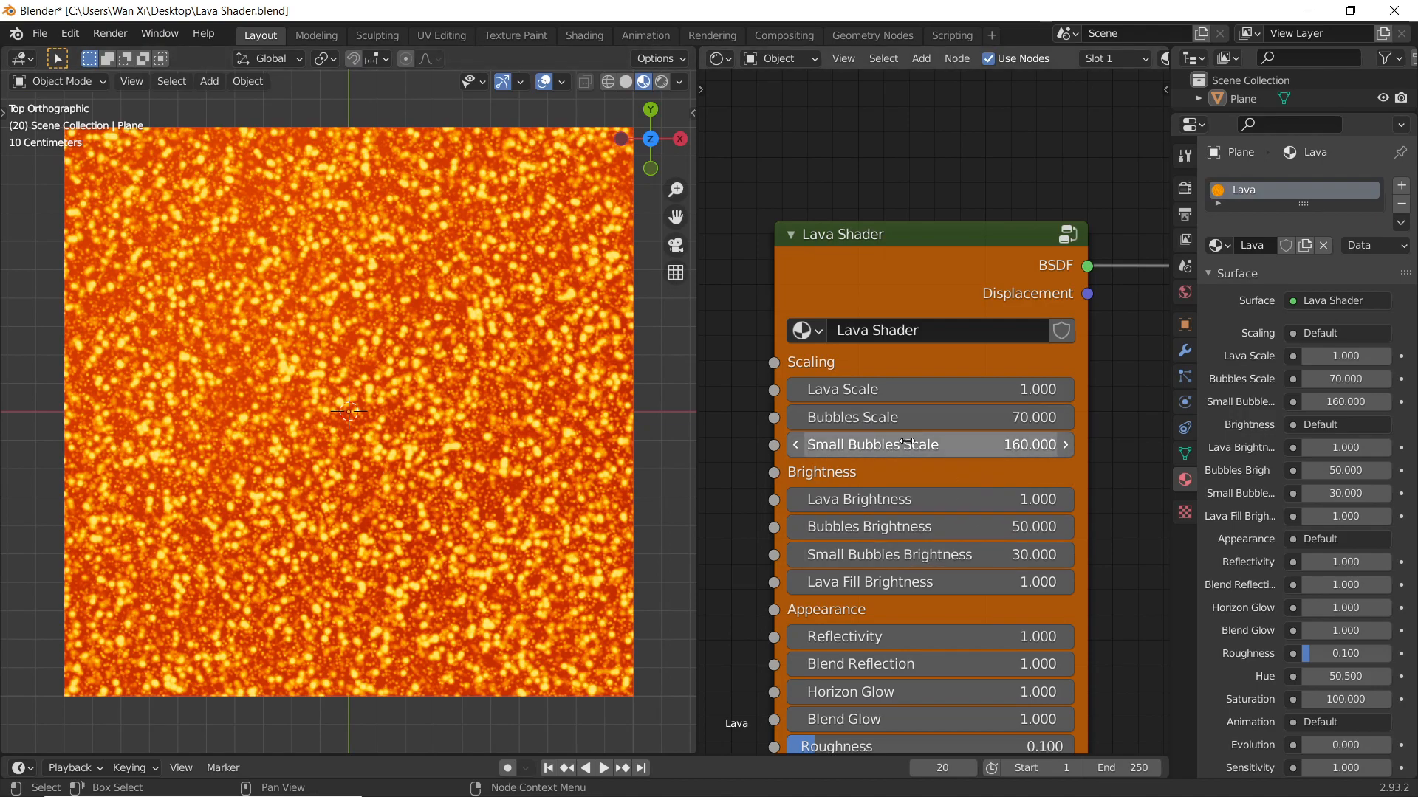
Step: Try other Bubbles Scale and Small Bubbles Scale values, returning them to 70 and 160
{"action": "left_click_drag", "start_coordinate": [940, 421], "coordinate": [711, 420]}
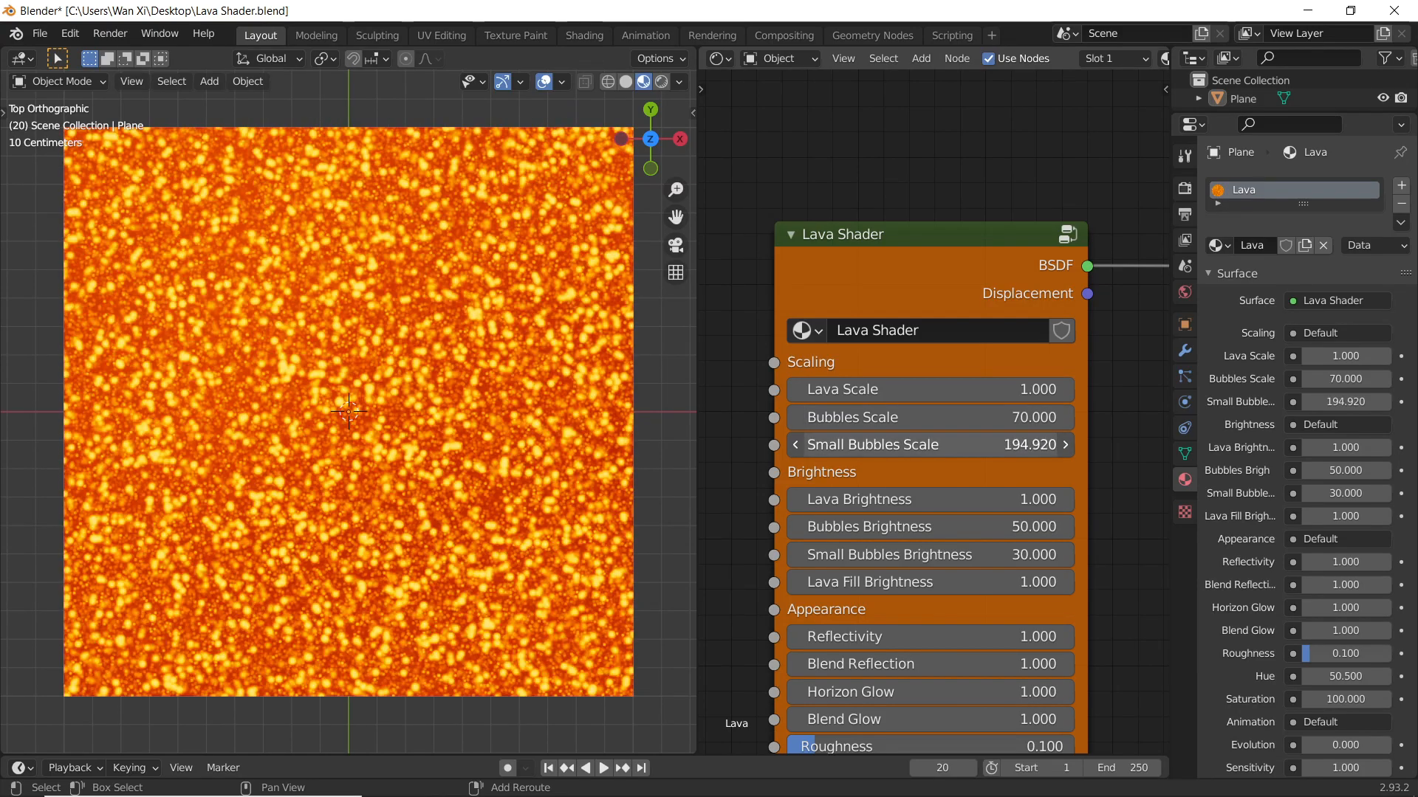
{"action": "right_click", "coordinate": [930, 444]}
{"action": "scroll", "coordinate": [332, 444], "scroll_direction": "up", "scroll_amount": 3}
{"action": "left_click_drag", "start_coordinate": [931, 445], "coordinate": [962, 445]}
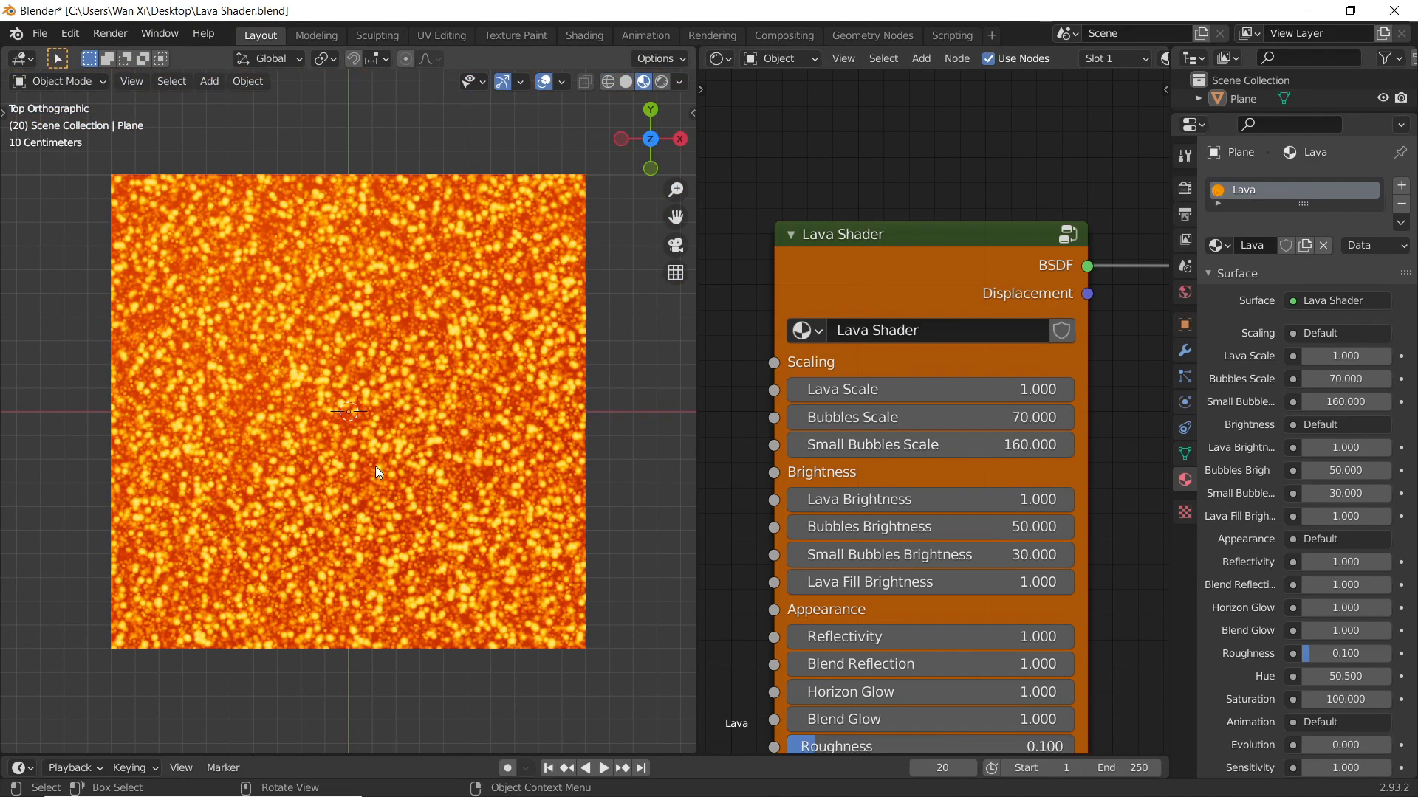
Step: Try a Lava Brightness of 0 on the shader node and set it back to 1
{"action": "middle_click_drag", "start_coordinate": [1002, 493], "coordinate": [1010, 366]}
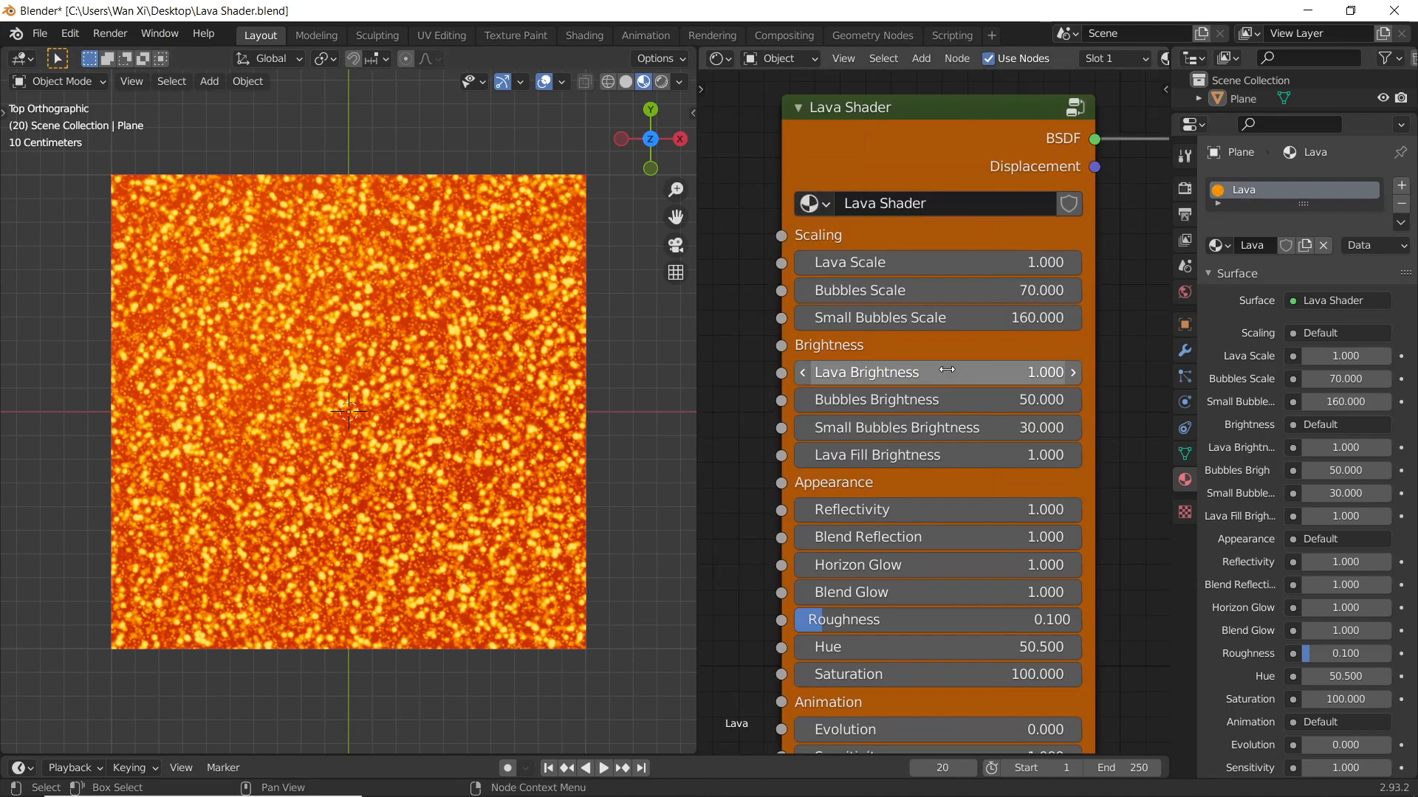
{"action": "mouse_move", "coordinate": [1009, 372]}
{"action": "left_mouse_down"}
{"action": "mouse_move", "coordinate": [1090, 372]}
{"action": "mouse_move", "coordinate": [1004, 372]}
{"action": "left_mouse_up"}
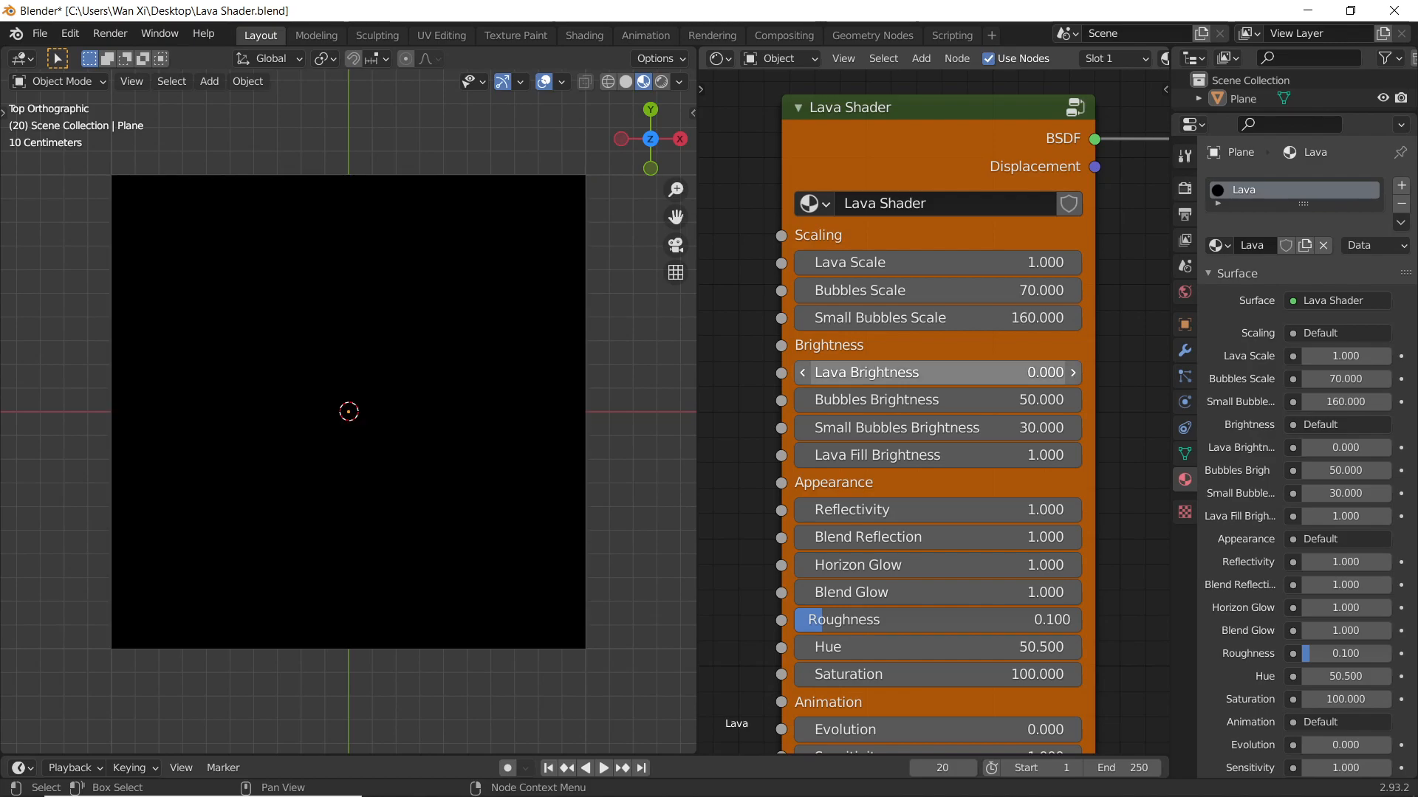
{"action": "type", "text": "1"}
{"action": "key", "text": "Return"}
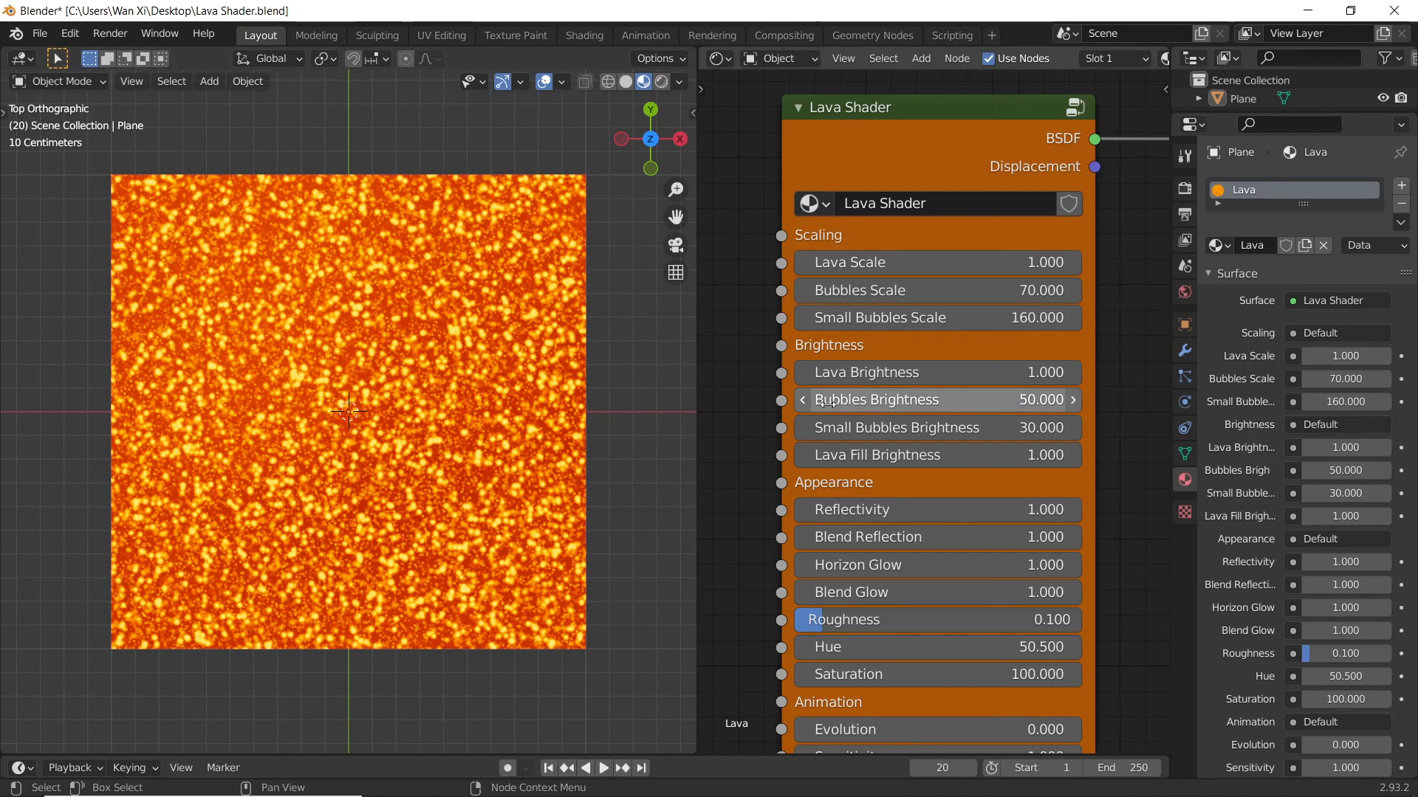
Step: Try a Bubbles Brightness of 0 and set it back to 50
{"action": "mouse_move", "coordinate": [905, 403]}
{"action": "left_mouse_down"}
{"action": "mouse_move", "coordinate": [1086, 403]}
{"action": "mouse_move", "coordinate": [889, 403]}
{"action": "left_mouse_up"}
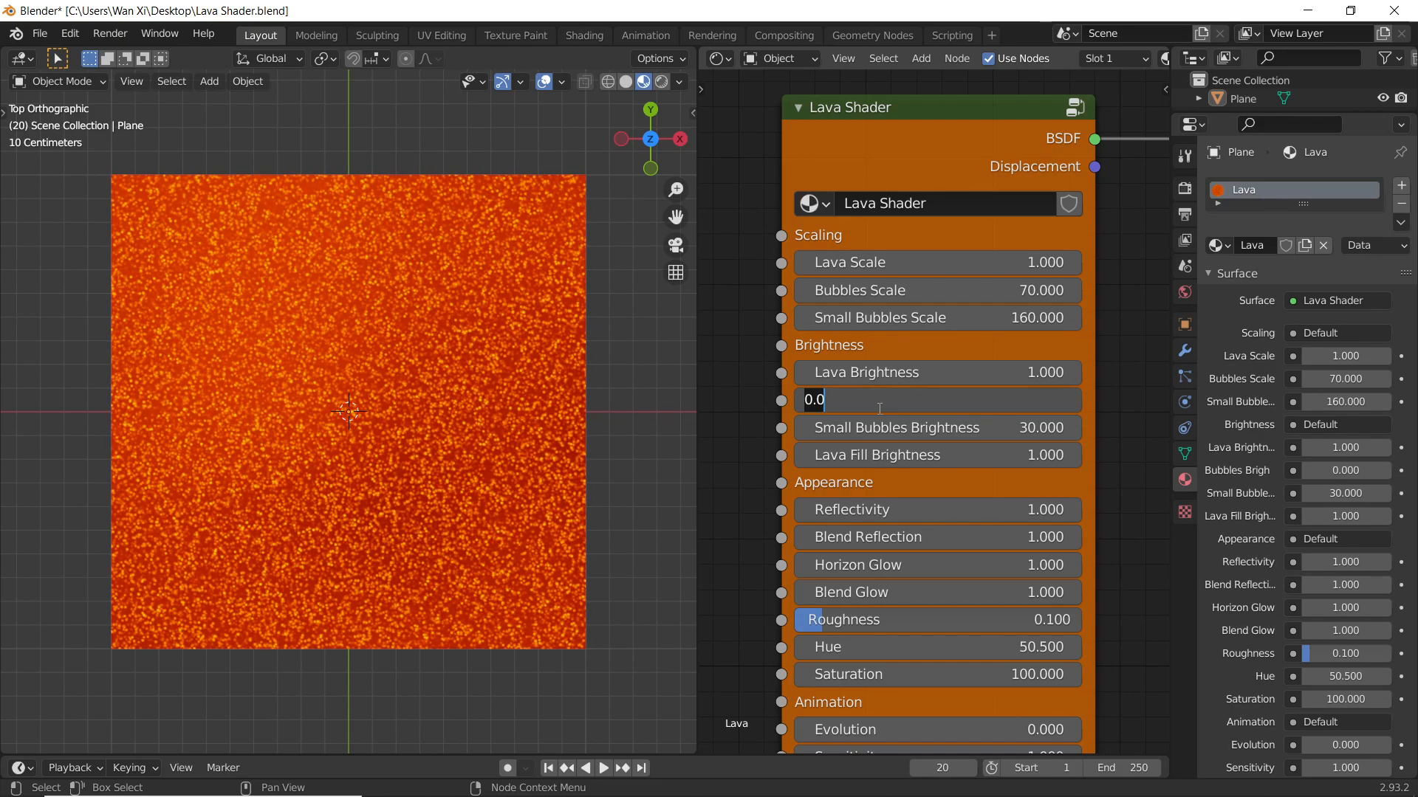
{"action": "type", "text": "50"}
{"action": "key", "text": "Return"}
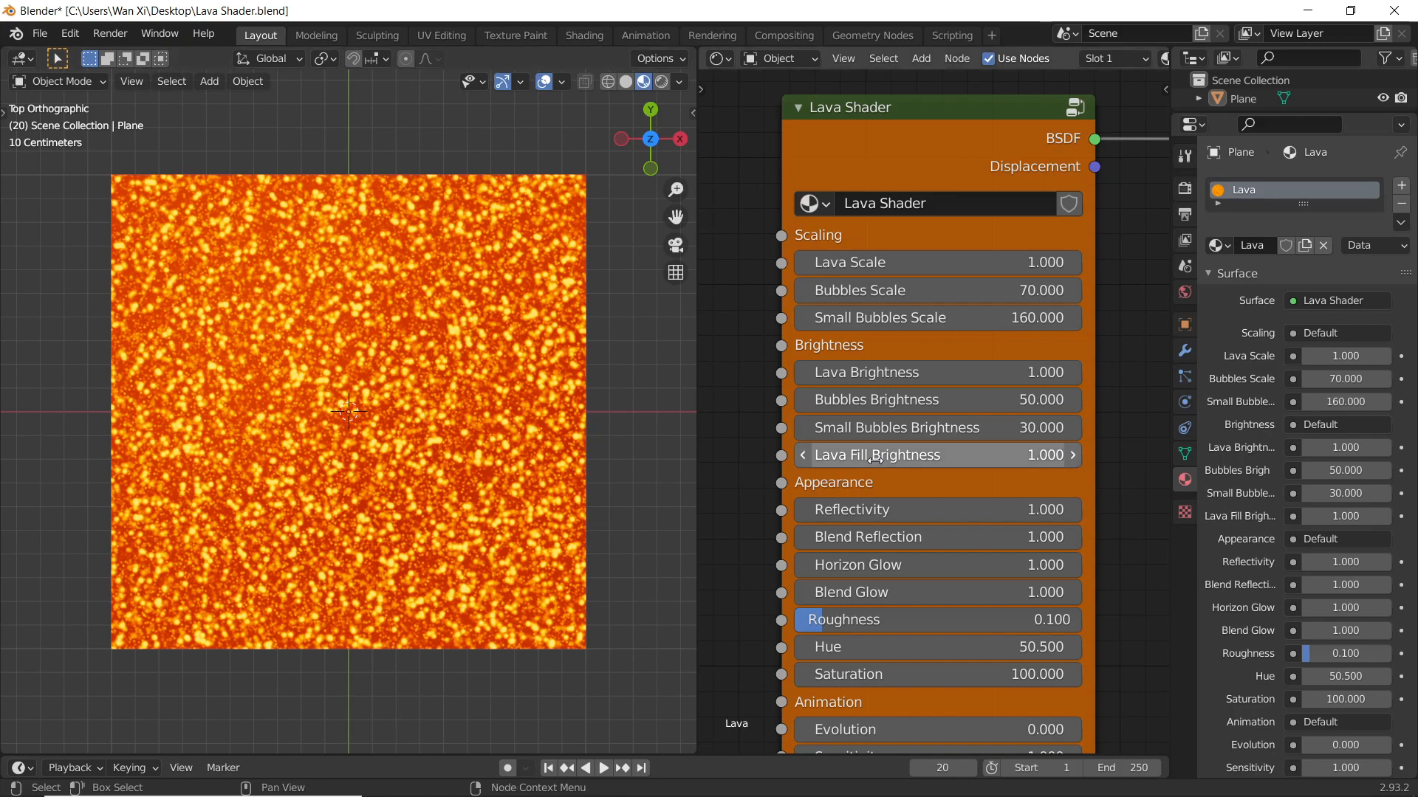
Step: Try Lava Fill Brightness at 0 and 16.9, and return it to 1
{"action": "key", "text": "BackSpace"}
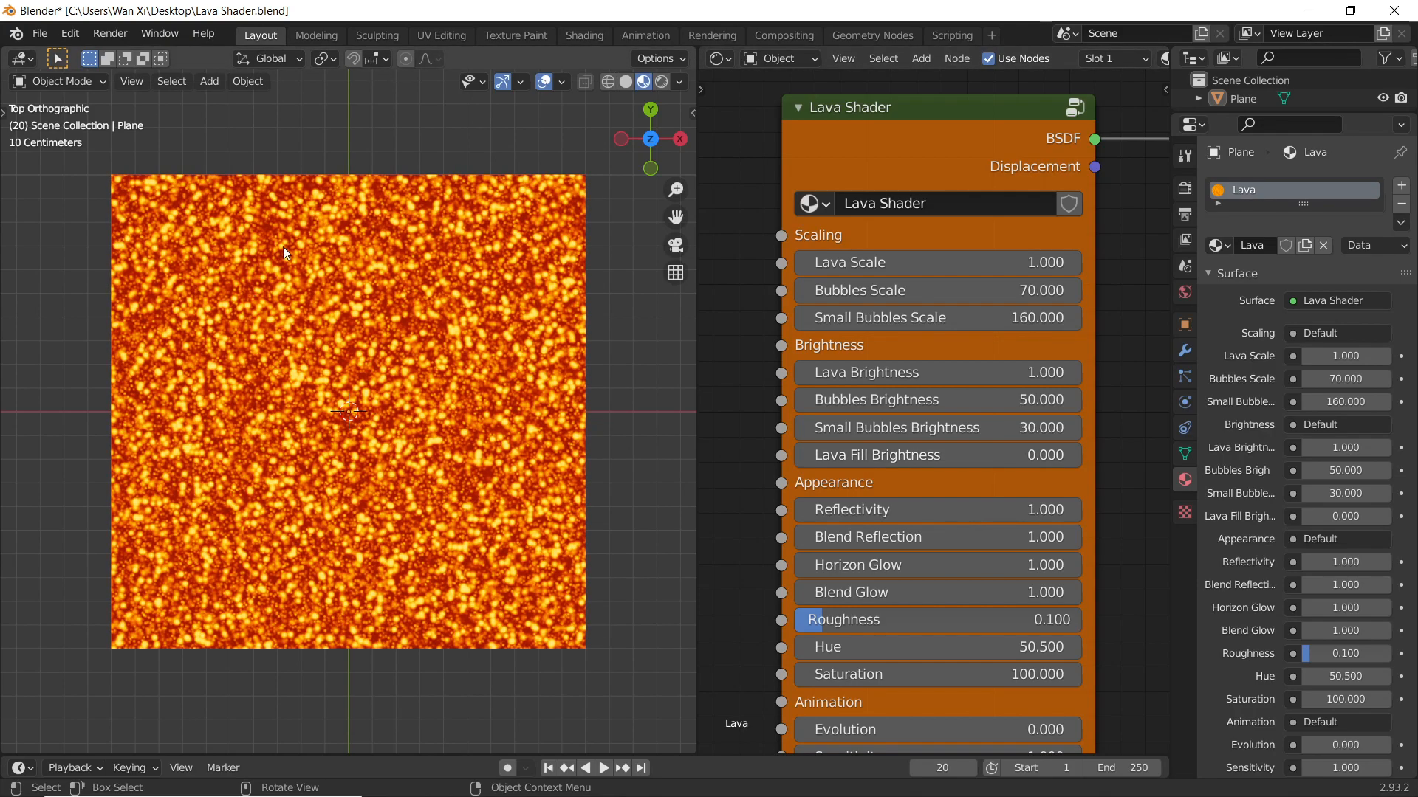
{"action": "left_click_drag", "start_coordinate": [937, 454], "coordinate": [1026, 454]}
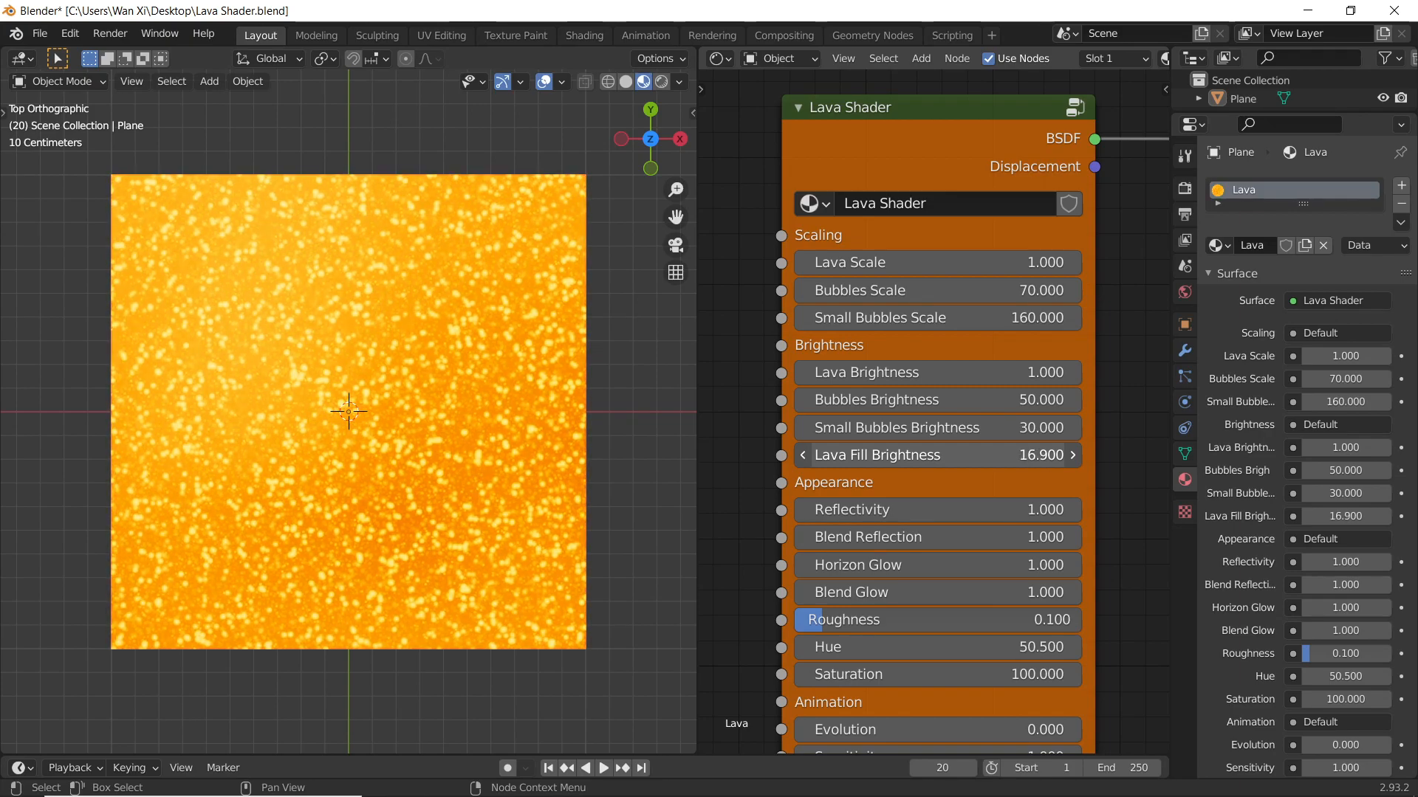
{"action": "key", "text": "BackSpace"}
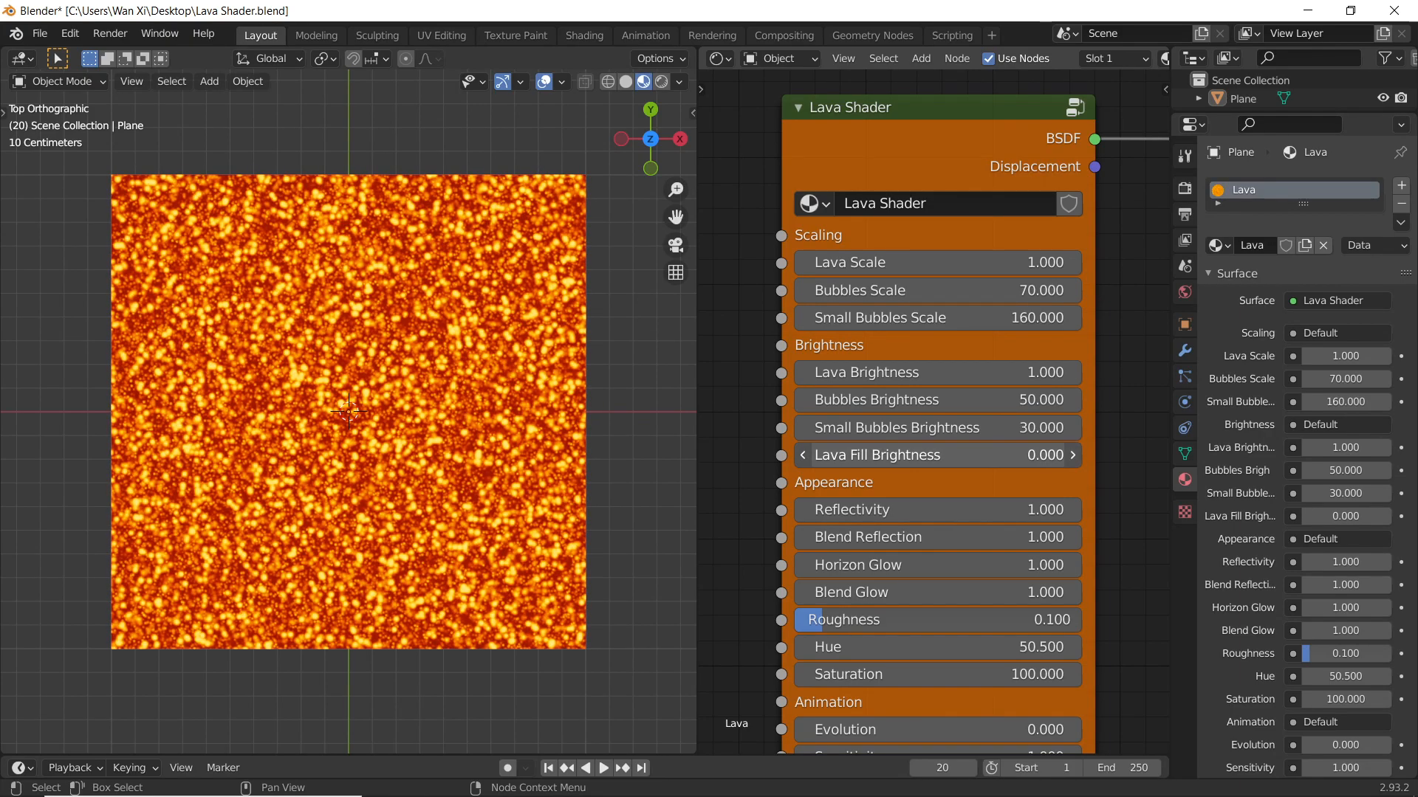
{"action": "left_click_drag", "start_coordinate": [957, 455], "coordinate": [981, 466]}
{"action": "key", "text": "Return"}
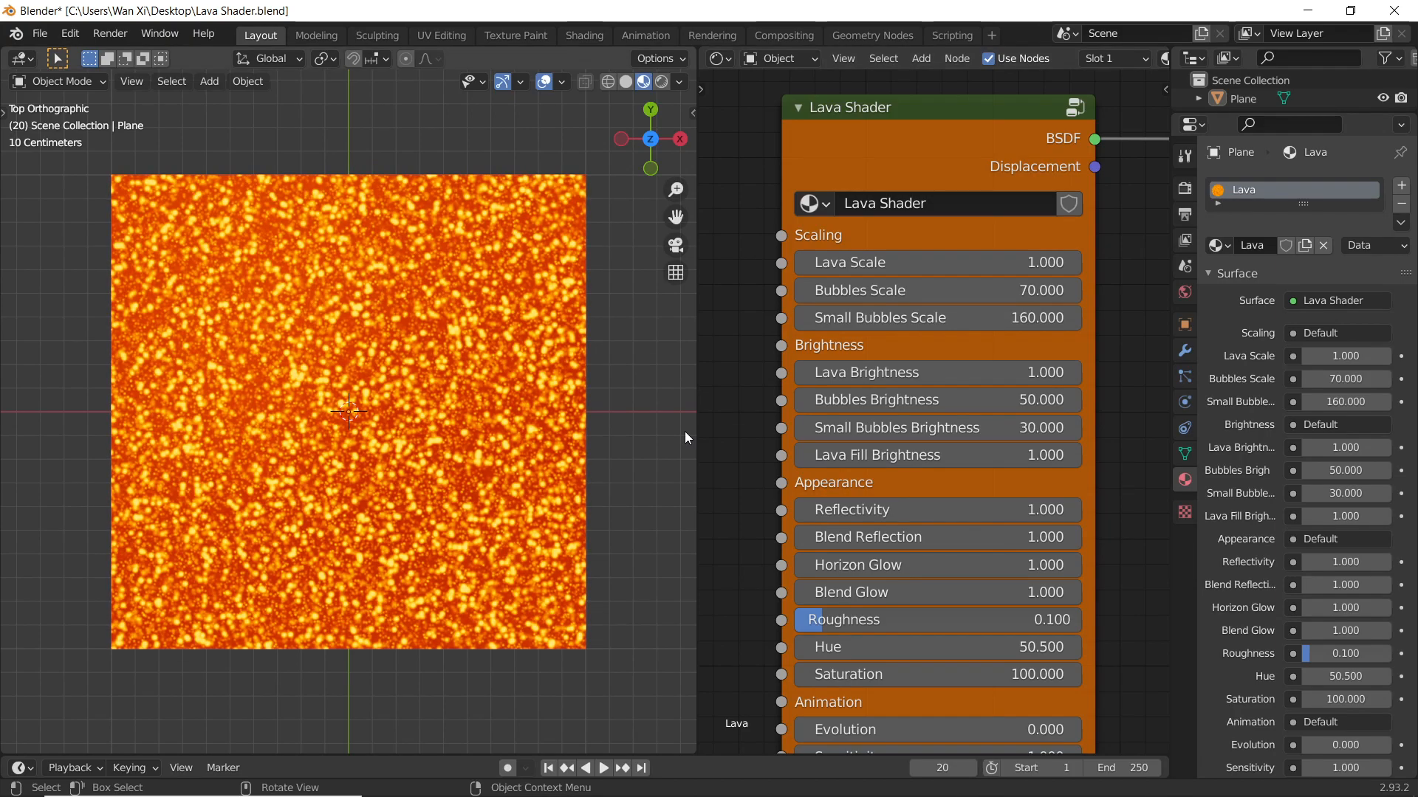
Step: View the plane in perspective from a low angle and set the Lava Brightness to 0
{"action": "middle_click_drag", "start_coordinate": [930, 509], "coordinate": [930, 358]}
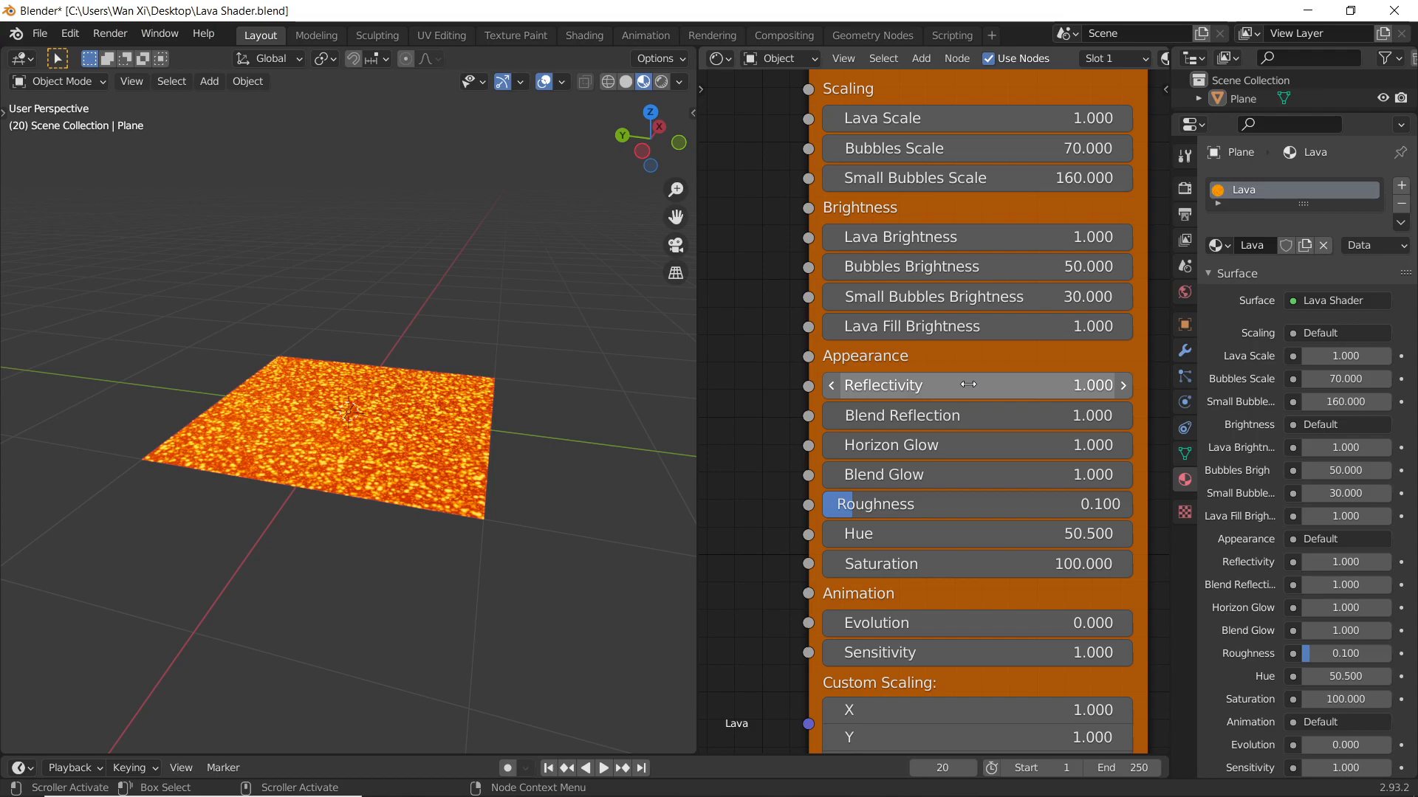
{"action": "middle_click_drag", "start_coordinate": [468, 370], "coordinate": [533, 455]}
{"action": "left_click", "coordinate": [943, 237]}
{"action": "type", "text": "0"}
{"action": "key", "text": "Return"}
Step: Try a Reflectivity of 100 on the darkened lava and undo the change
{"action": "scroll", "coordinate": [609, 396], "scroll_direction": "up", "scroll_amount": 1}
{"action": "left_click", "coordinate": [960, 386]}
{"action": "type", "text": "100"}
{"action": "key", "text": "Return"}
{"action": "key", "text": "ctrl+z"}
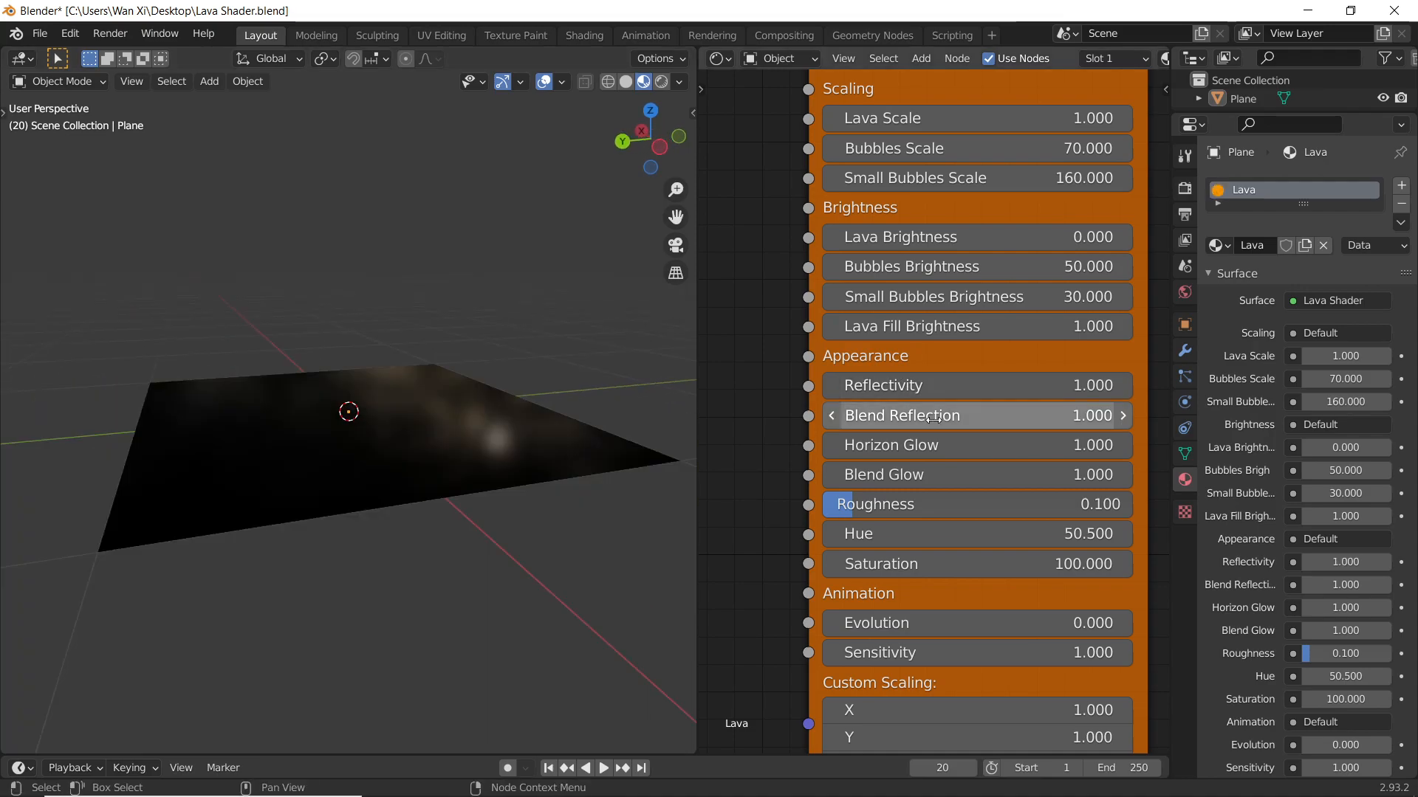
Step: Set the Blend Reflection to 100 and examine the plane's reflections from several angles
{"action": "middle_click_drag", "start_coordinate": [438, 432], "coordinate": [466, 474]}
{"action": "mouse_move", "coordinate": [398, 446]}
{"action": "middle_mouse_down"}
{"action": "mouse_move", "coordinate": [340, 415]}
{"action": "mouse_move", "coordinate": [341, 394]}
{"action": "mouse_move", "coordinate": [462, 411]}
{"action": "mouse_move", "coordinate": [405, 427]}
{"action": "mouse_move", "coordinate": [405, 398]}
{"action": "mouse_move", "coordinate": [475, 396]}
{"action": "mouse_move", "coordinate": [450, 443]}
{"action": "mouse_move", "coordinate": [420, 385]}
{"action": "mouse_move", "coordinate": [419, 458]}
{"action": "middle_mouse_up"}
{"action": "left_click_drag", "start_coordinate": [916, 415], "coordinate": [1034, 415]}
{"action": "middle_click_drag", "start_coordinate": [336, 451], "coordinate": [414, 405]}
{"action": "middle_click_drag", "start_coordinate": [364, 459], "coordinate": [393, 361]}
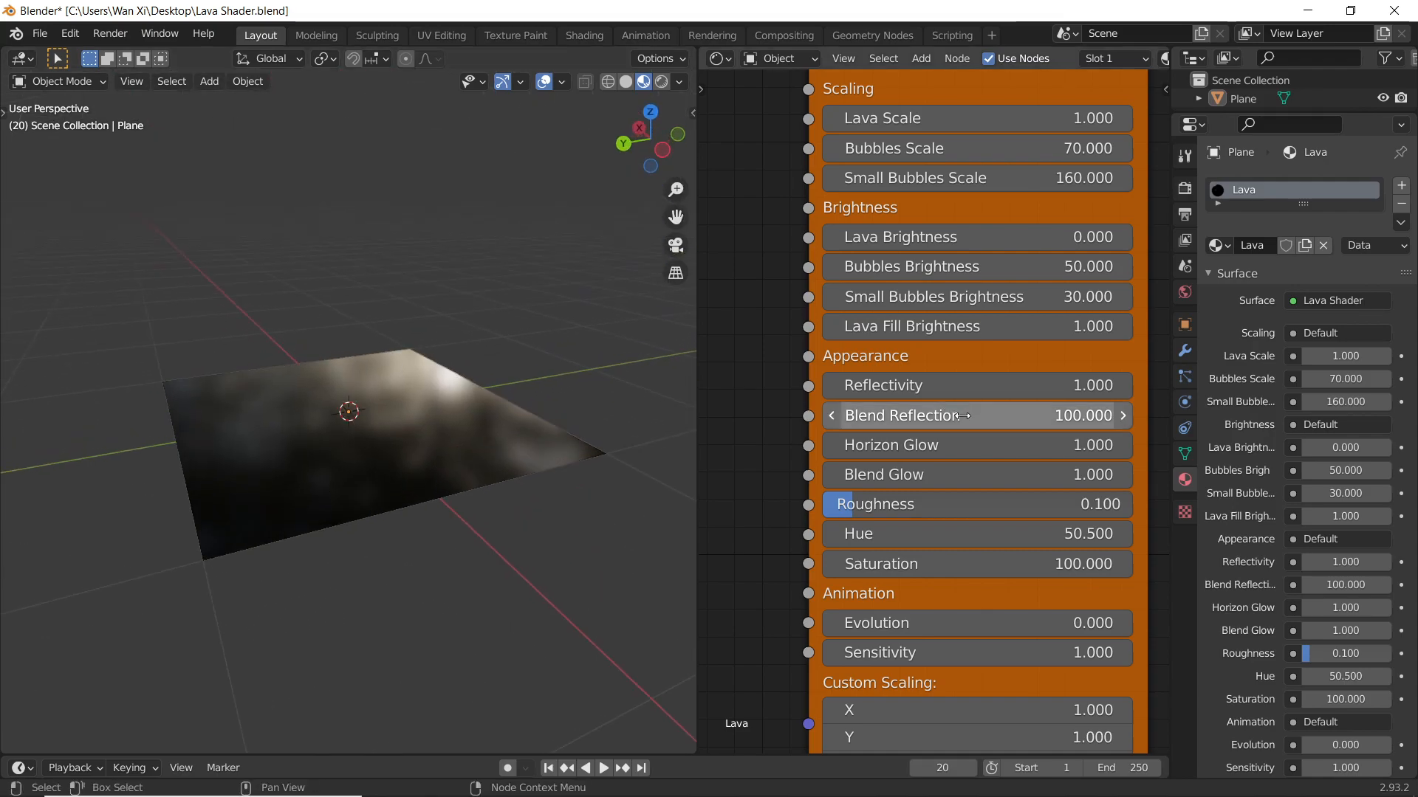
Step: Set the Blend Reflection to 0.5 and the Reflectivity to 100
{"action": "left_click_drag", "start_coordinate": [958, 416], "coordinate": [768, 416]}
{"action": "key", "text": "Escape"}
{"action": "left_click", "coordinate": [901, 416]}
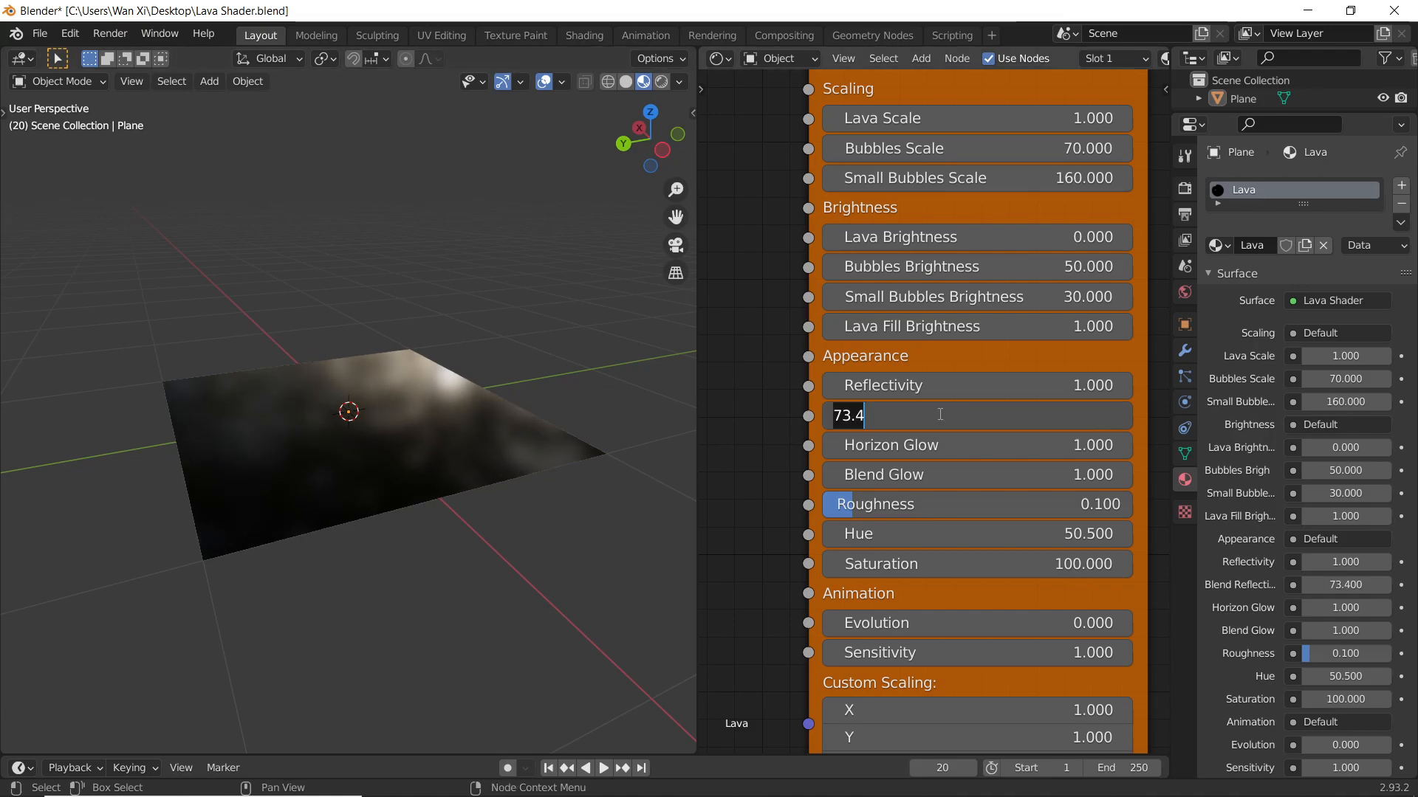
{"action": "type", "text": "0.5"}
{"action": "key", "text": "Return"}
{"action": "left_click", "coordinate": [975, 386]}
{"action": "type", "text": "100"}
{"action": "key", "text": "Return"}
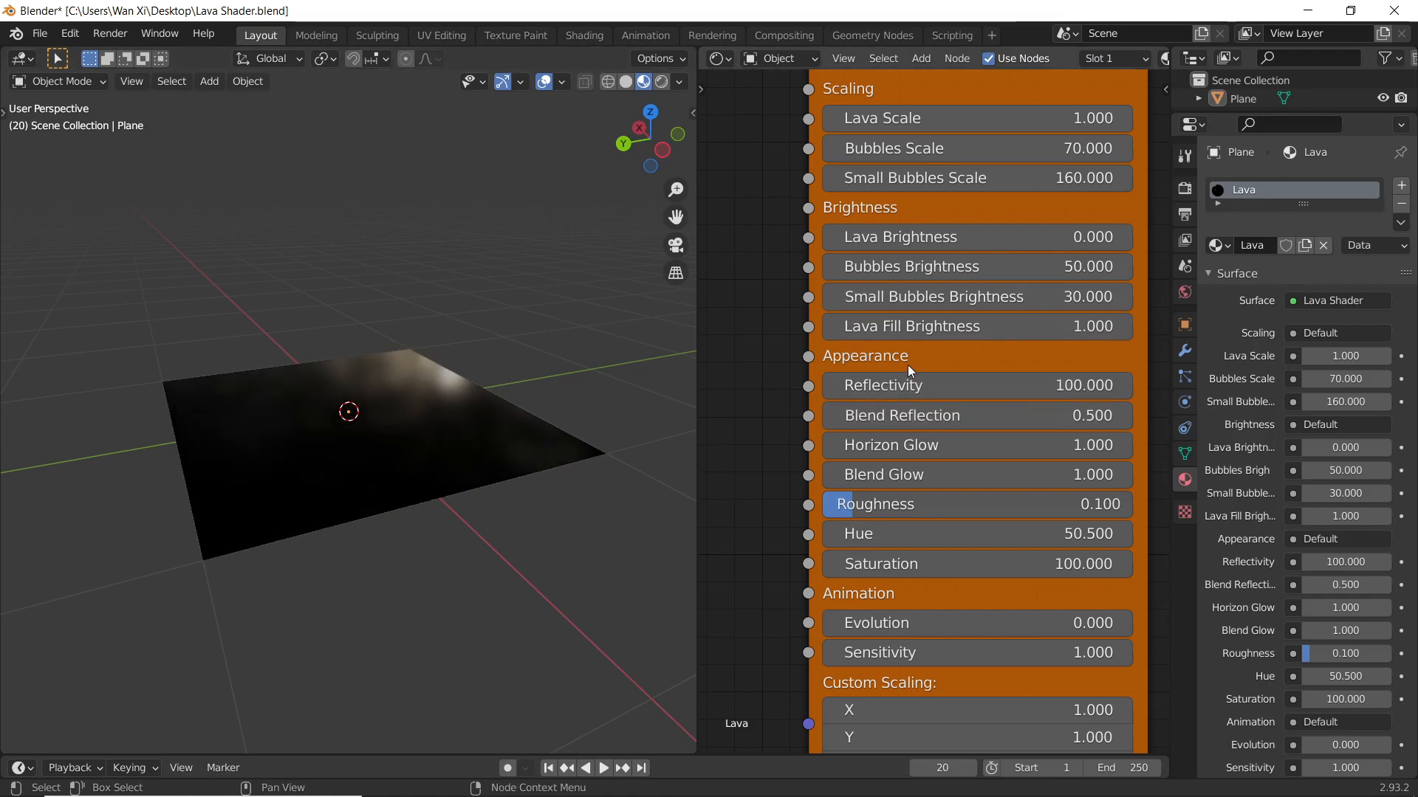
Step: Restore Reflectivity, Blend Reflection and Lava Brightness to 1, and set the Horizon Glow to 100
{"action": "key", "text": "KP_7"}
{"action": "key", "text": "KP_5"}
{"action": "middle_click_drag", "start_coordinate": [331, 437], "coordinate": [487, 373]}
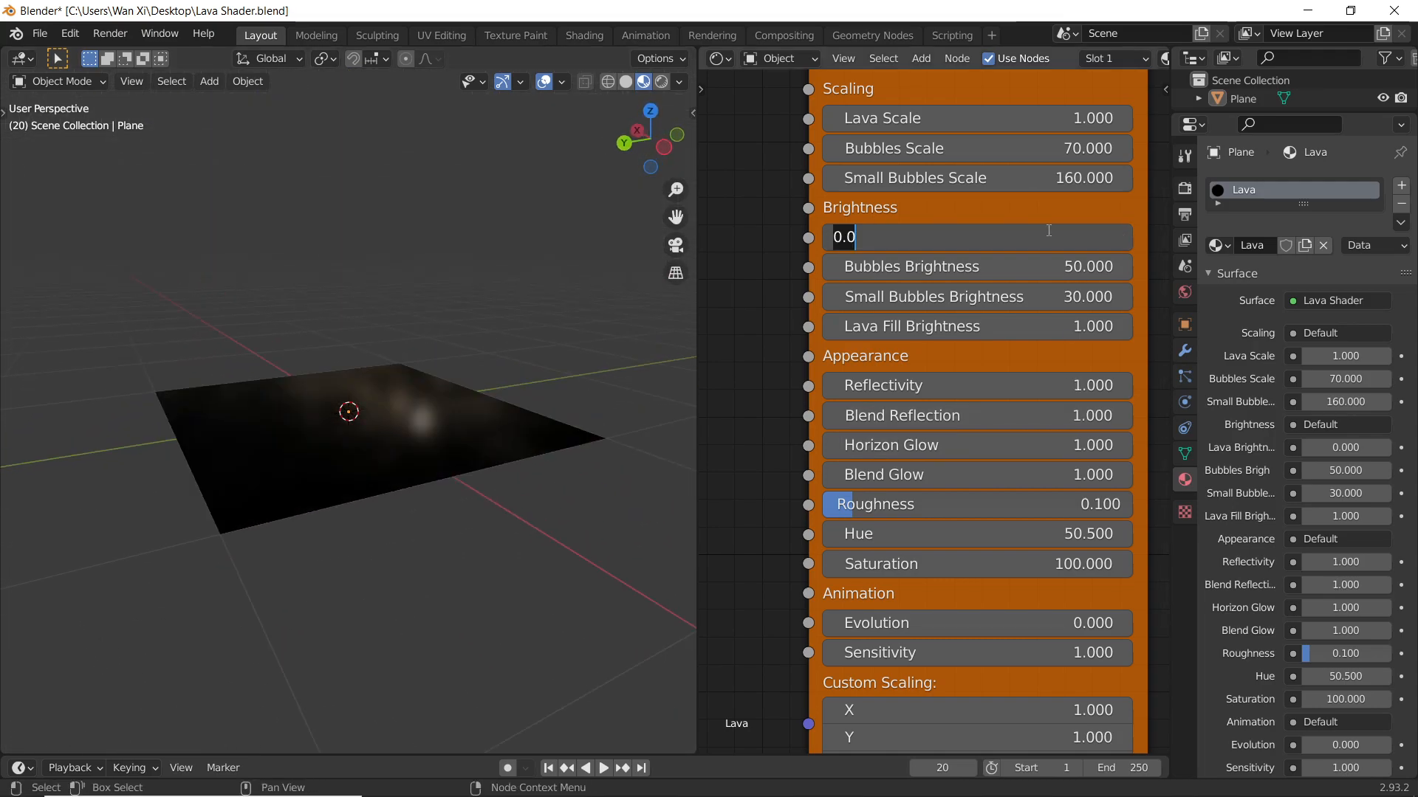
{"action": "key", "text": "Return"}
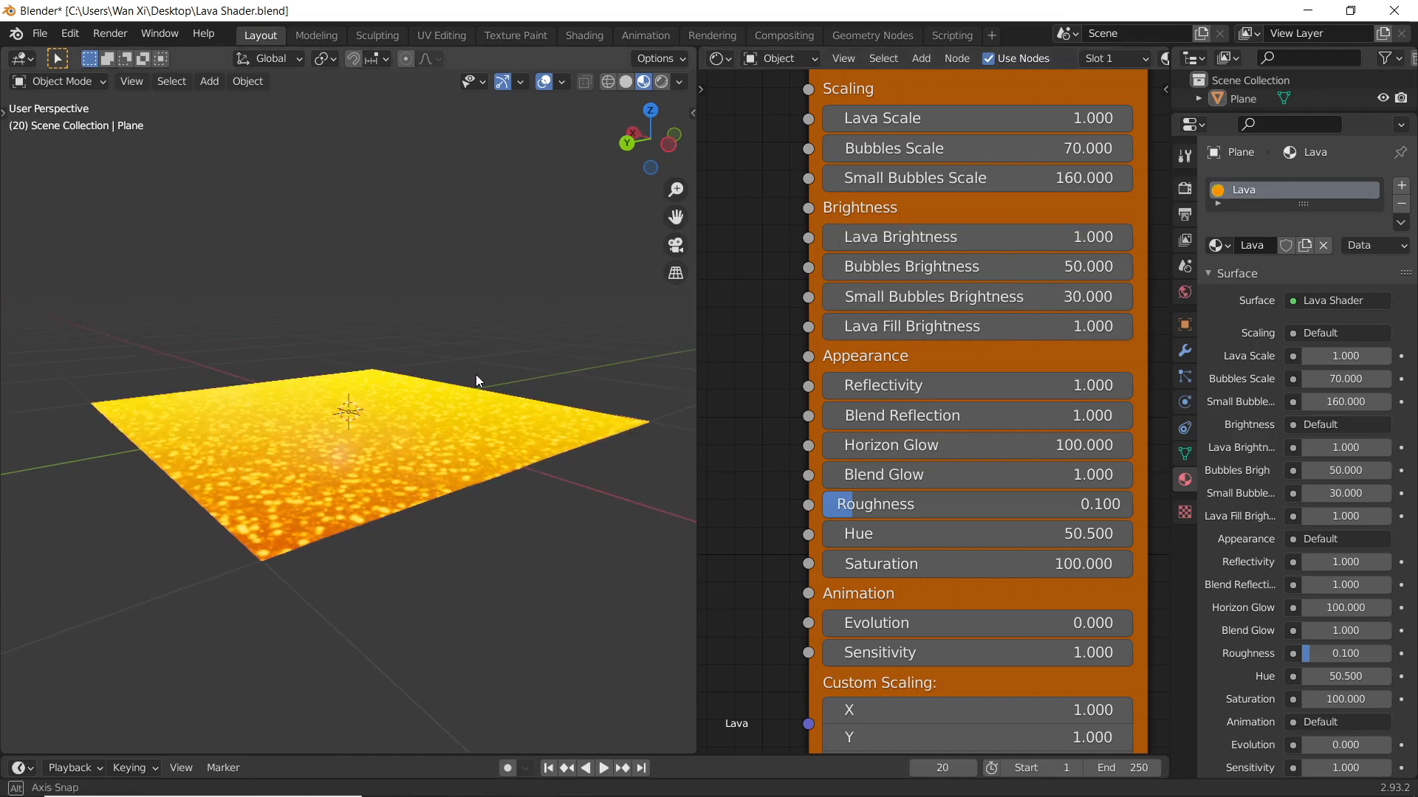
Step: Scale the plane up by a factor of 55 and set the shader's Lava Scale to 55
{"action": "left_click", "coordinate": [475, 375]}
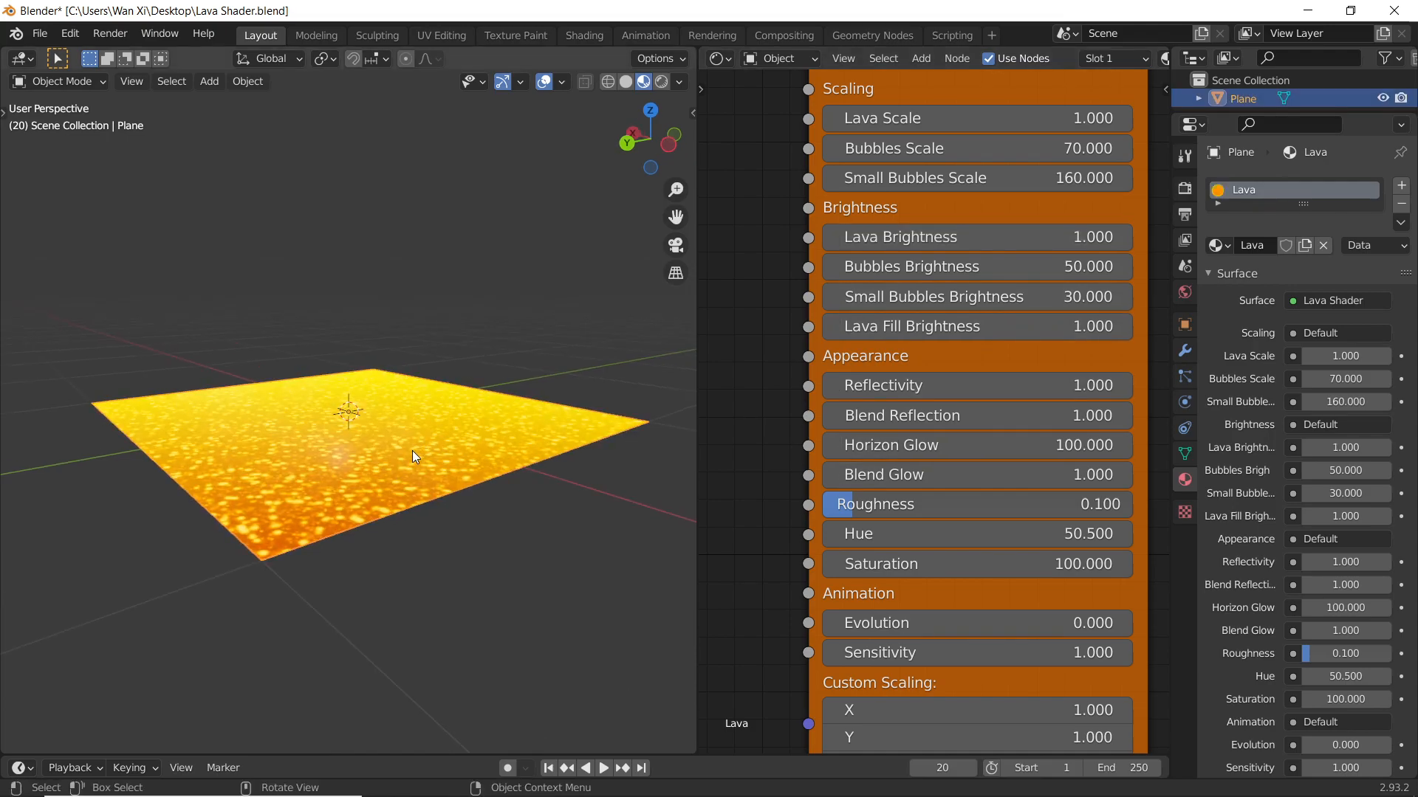
{"action": "key", "text": "s"}
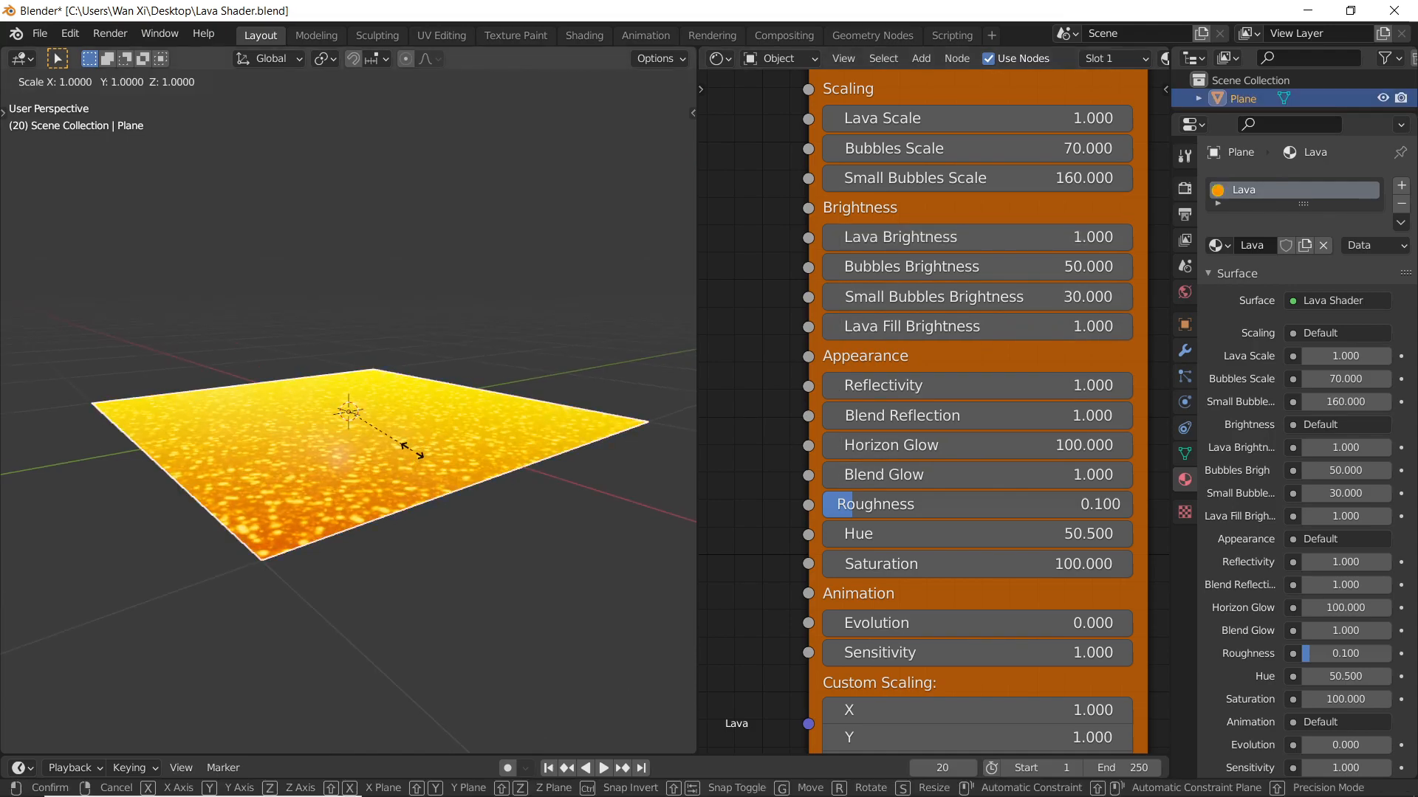
{"action": "type", "text": "55"}
{"action": "key", "text": "Return"}
{"action": "left_click", "coordinate": [958, 121]}
{"action": "type", "text": "55"}
{"action": "key", "text": "Return"}
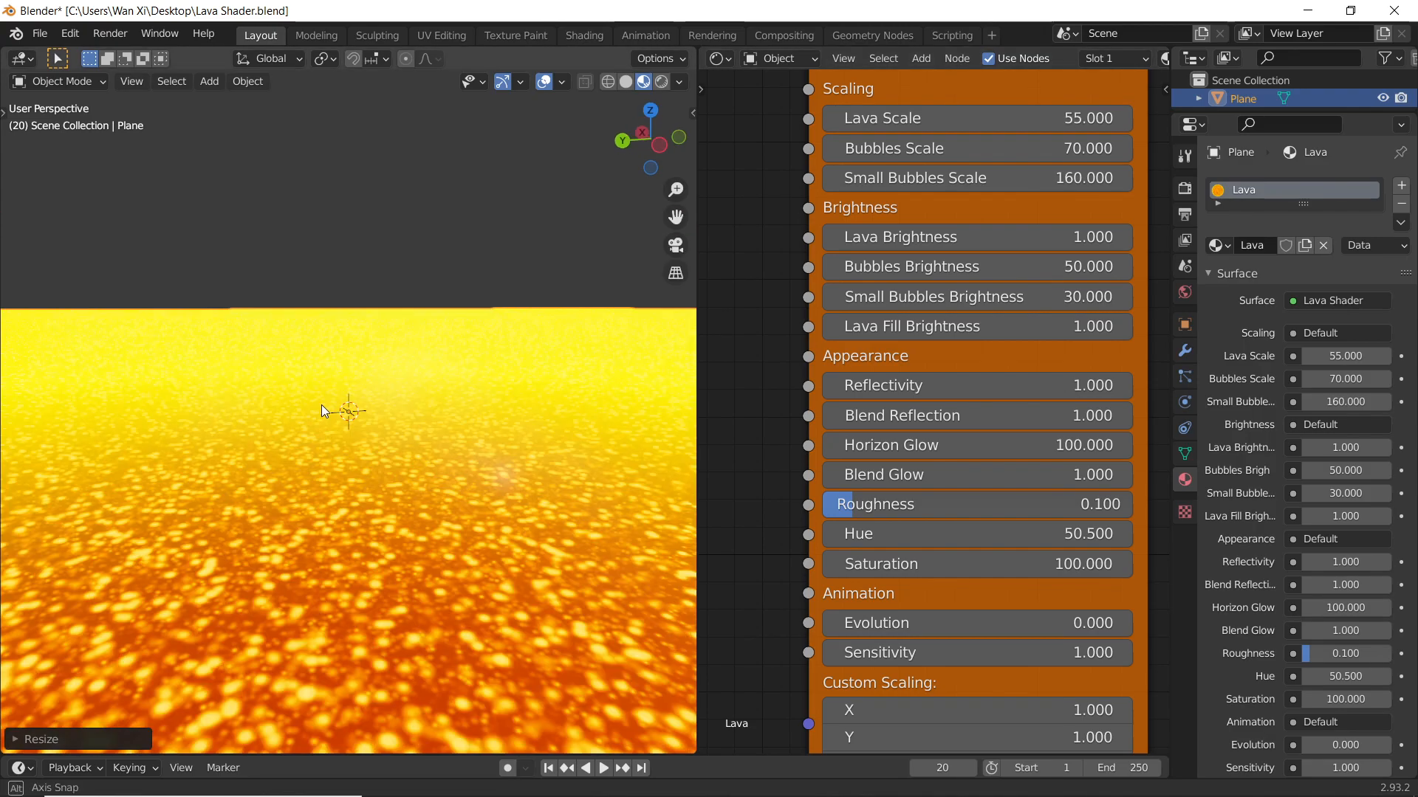
Step: Set the Horizon Glow to 1 while viewing the enlarged lava plane towards the horizon
{"action": "middle_click_drag", "start_coordinate": [321, 405], "coordinate": [1082, 419]}
{"action": "middle_click_drag", "start_coordinate": [967, 432], "coordinate": [966, 356]}
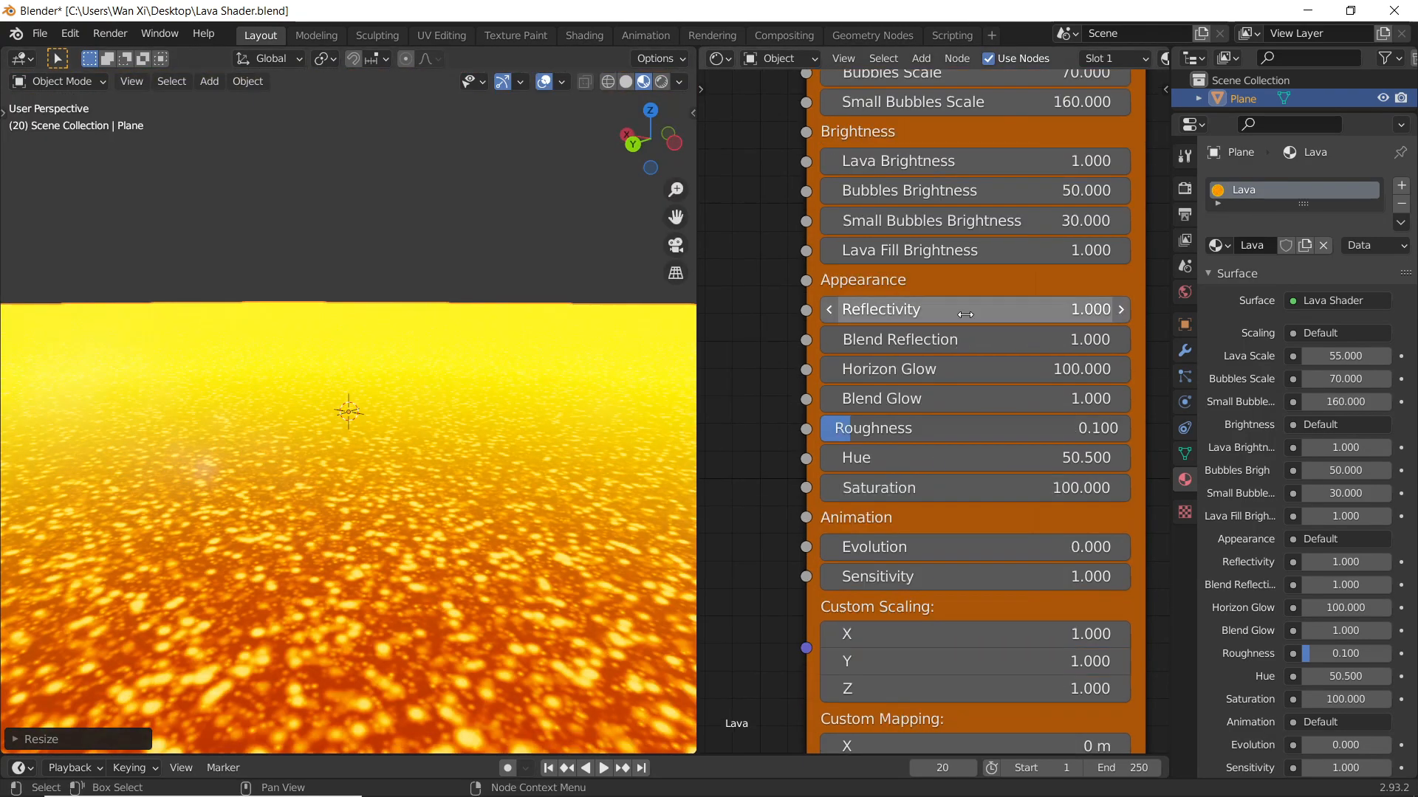
{"action": "left_click", "coordinate": [958, 373]}
{"action": "type", "text": "1"}
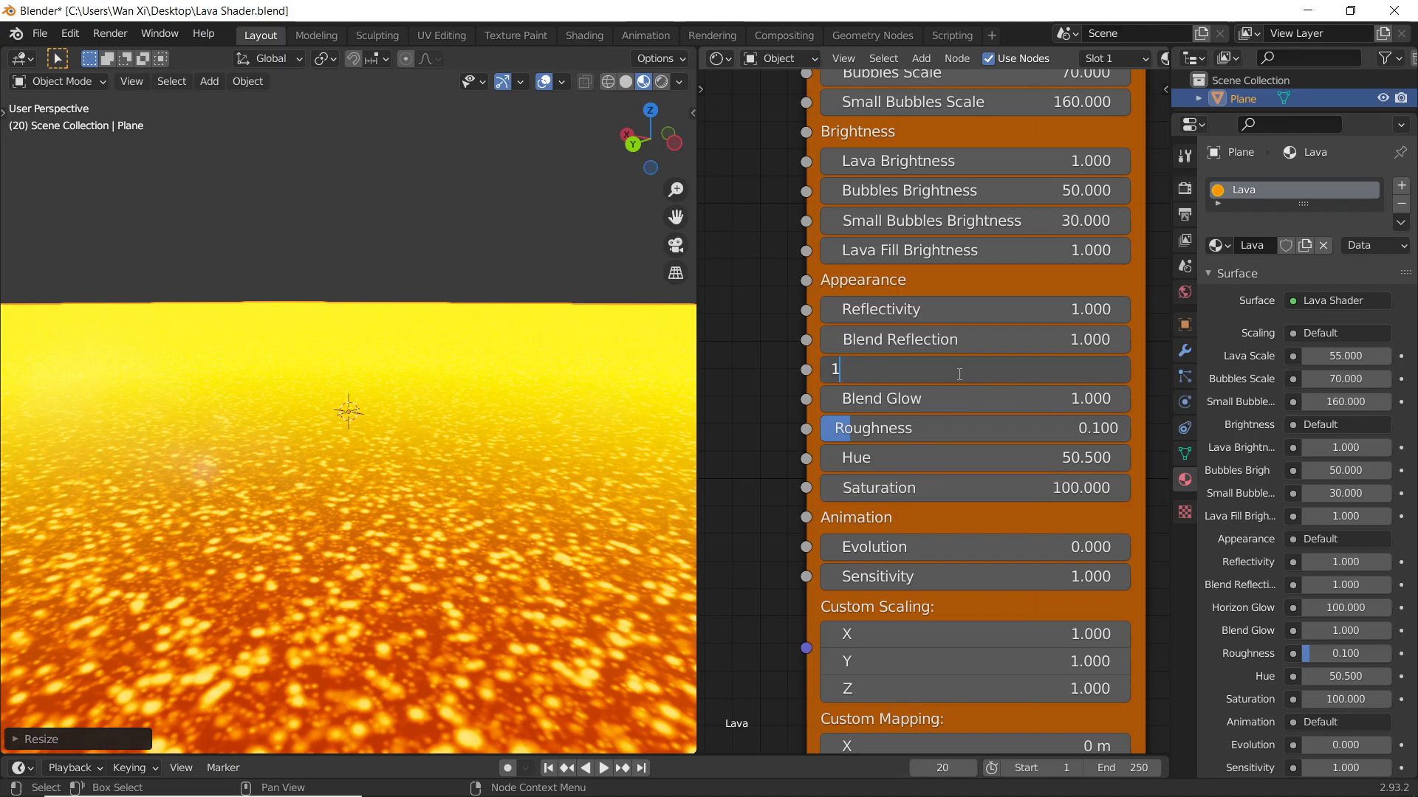
{"action": "type", "text": ".4"}
{"action": "key", "text": "Return"}
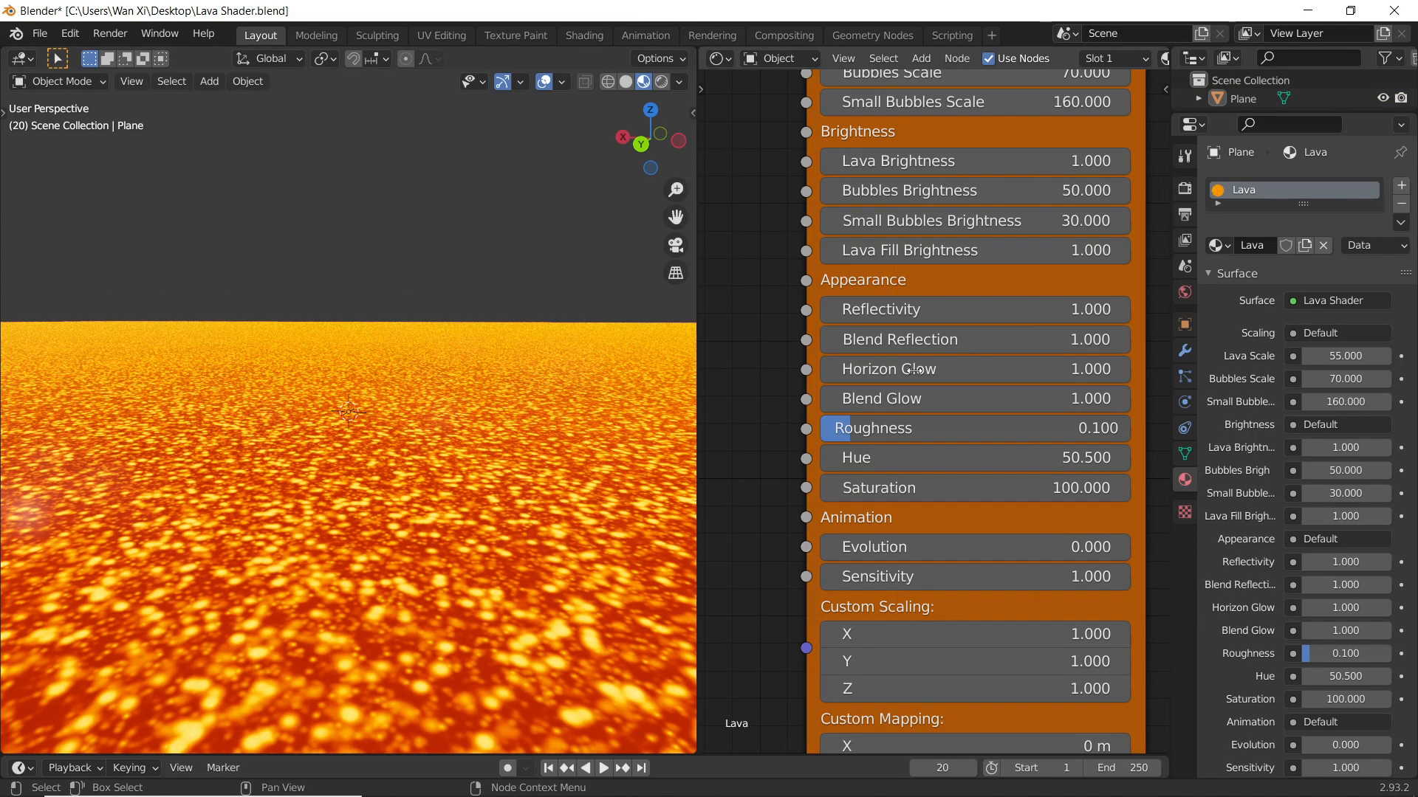
Step: Try raising the Horizon Glow and cancel the change, keeping the horizon in view
{"action": "left_click_drag", "start_coordinate": [957, 373], "coordinate": [1414, 373]}
{"action": "key", "text": "Escape"}
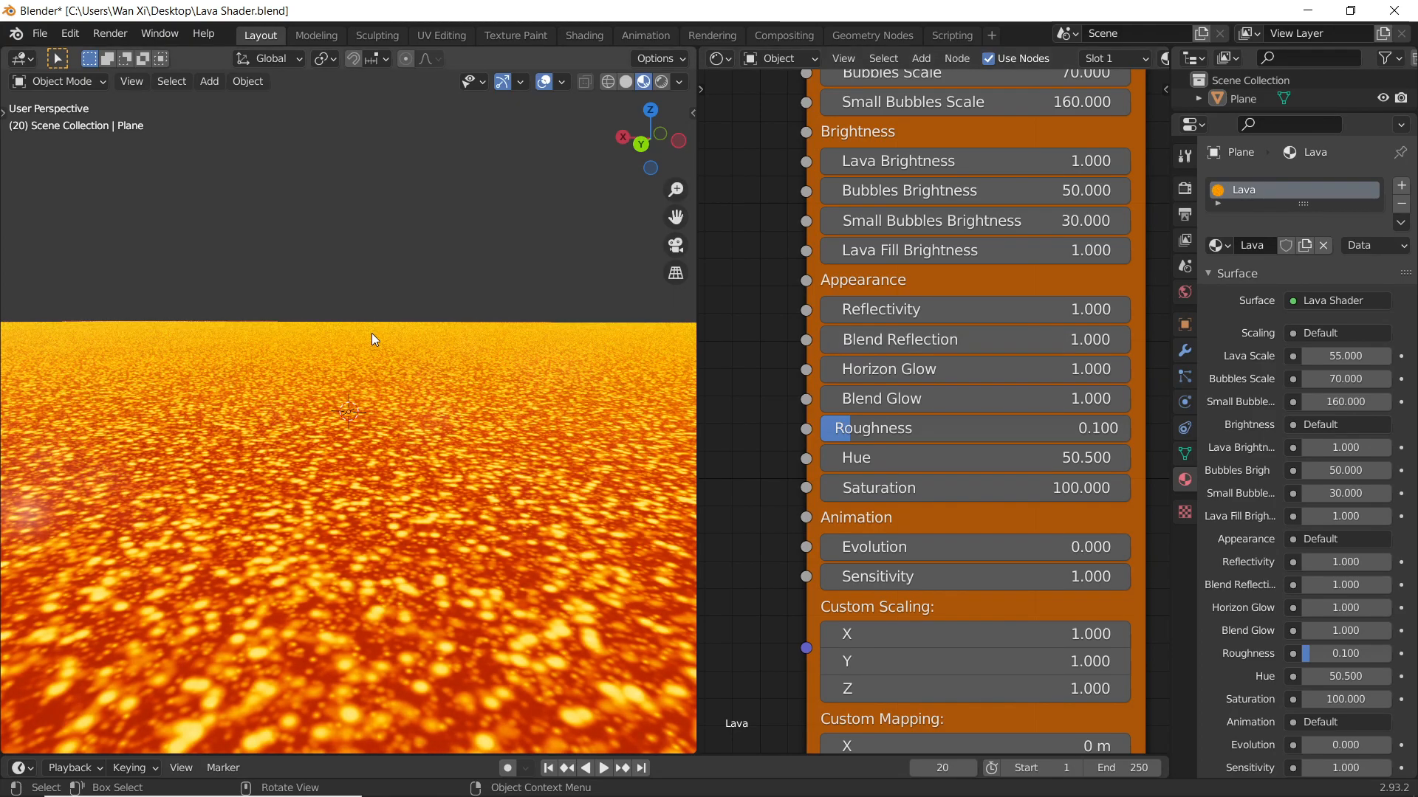
{"action": "middle_click_drag", "start_coordinate": [373, 341], "coordinate": [318, 344]}
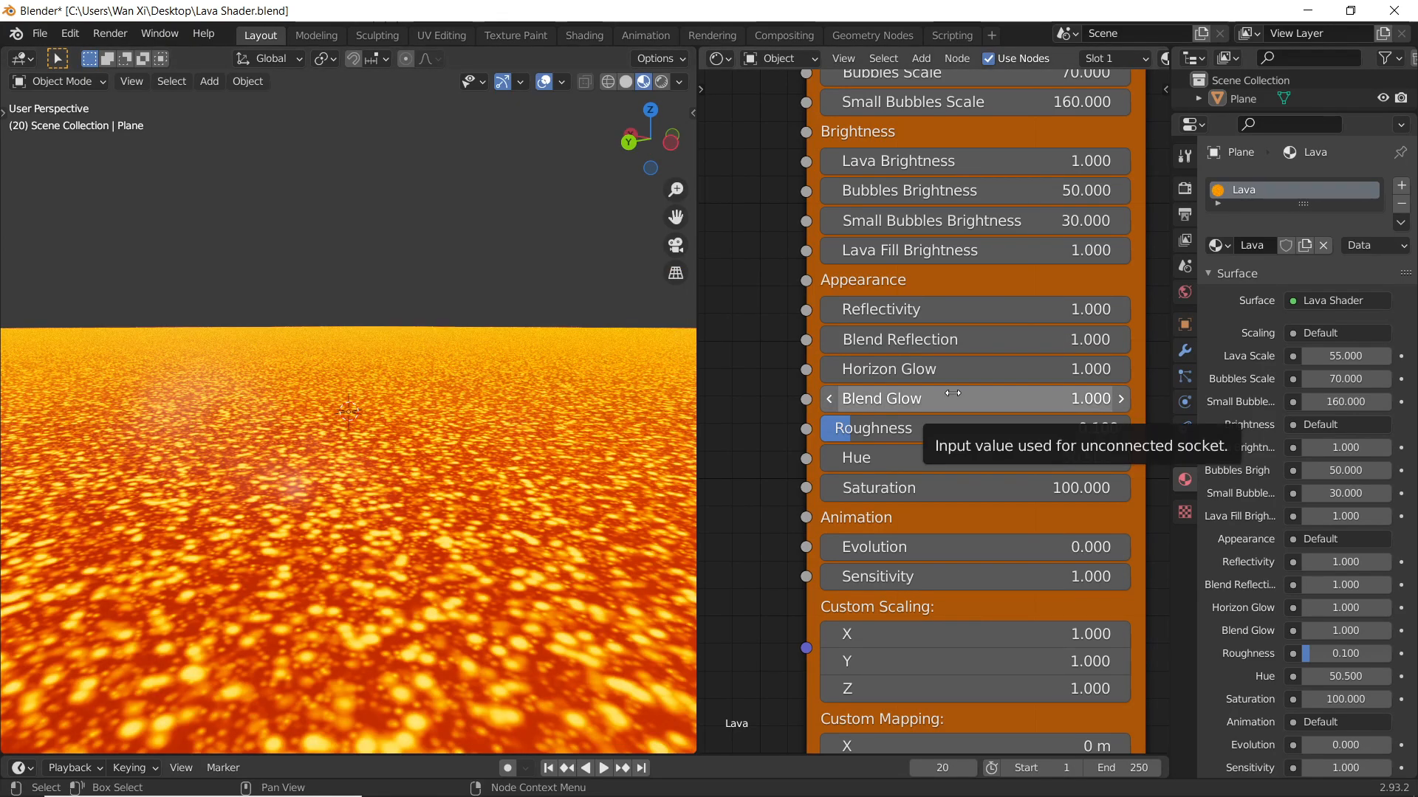
Step: Try a different Blend Glow value on the enlarged lava plane
{"action": "left_click_drag", "start_coordinate": [881, 399], "coordinate": [934, 398]}
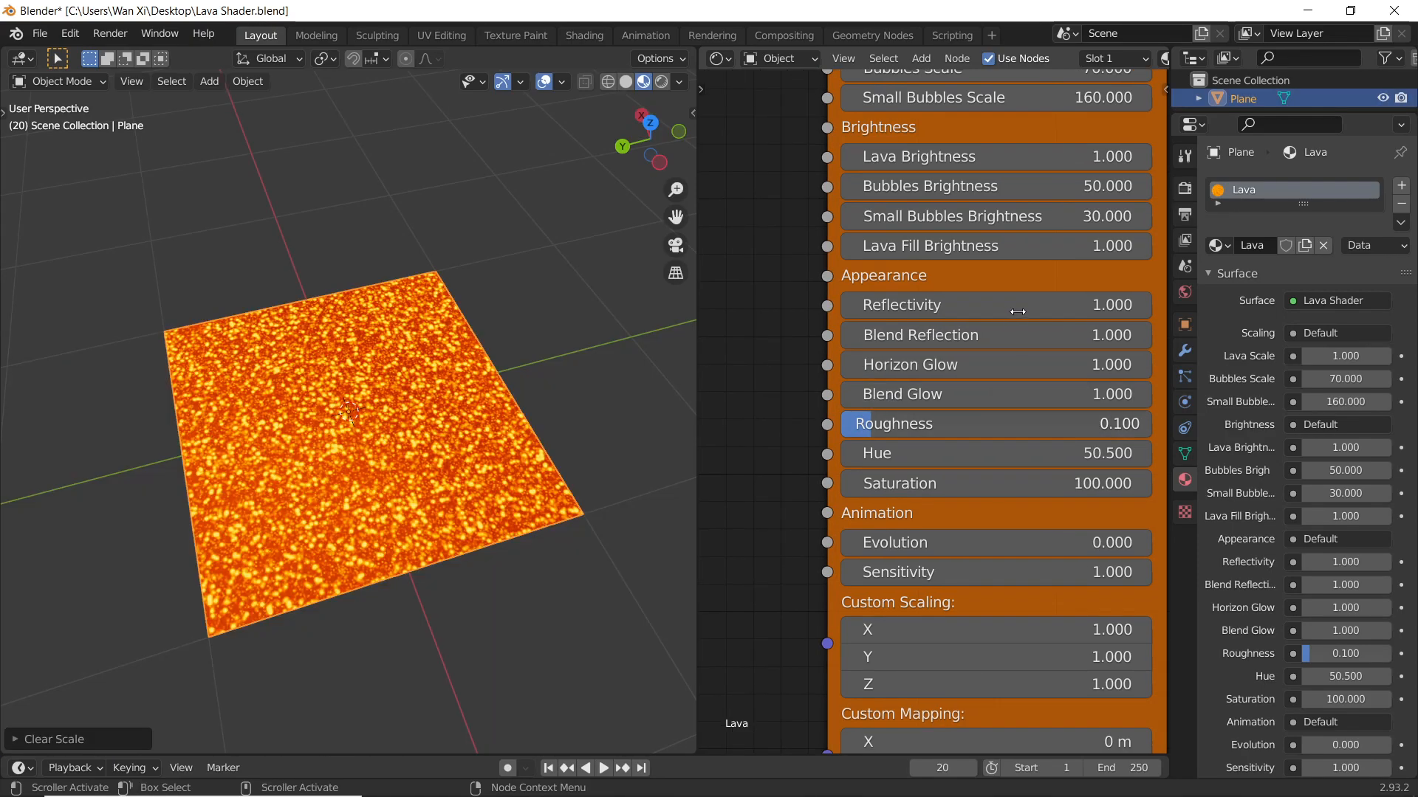
Step: Try the plane with Lava Brightness at 0 and a different Roughness, and undo the changes
{"action": "left_click_drag", "start_coordinate": [968, 158], "coordinate": [932, 163]}
{"action": "middle_click_drag", "start_coordinate": [558, 394], "coordinate": [536, 362]}
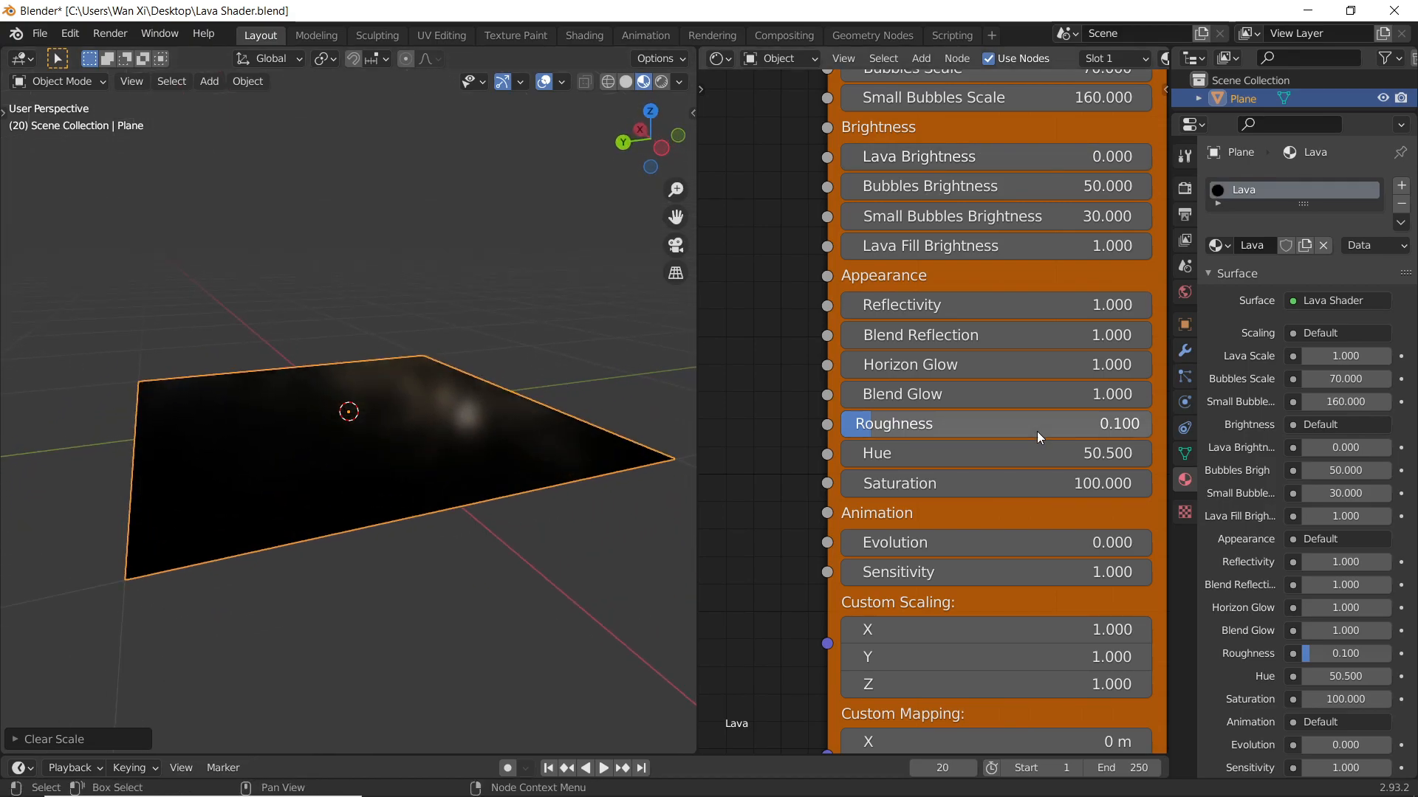
{"action": "left_click_drag", "start_coordinate": [1037, 424], "coordinate": [1005, 424]}
{"action": "key", "text": "ctrl+z"}
{"action": "middle_click_drag", "start_coordinate": [543, 400], "coordinate": [537, 413]}
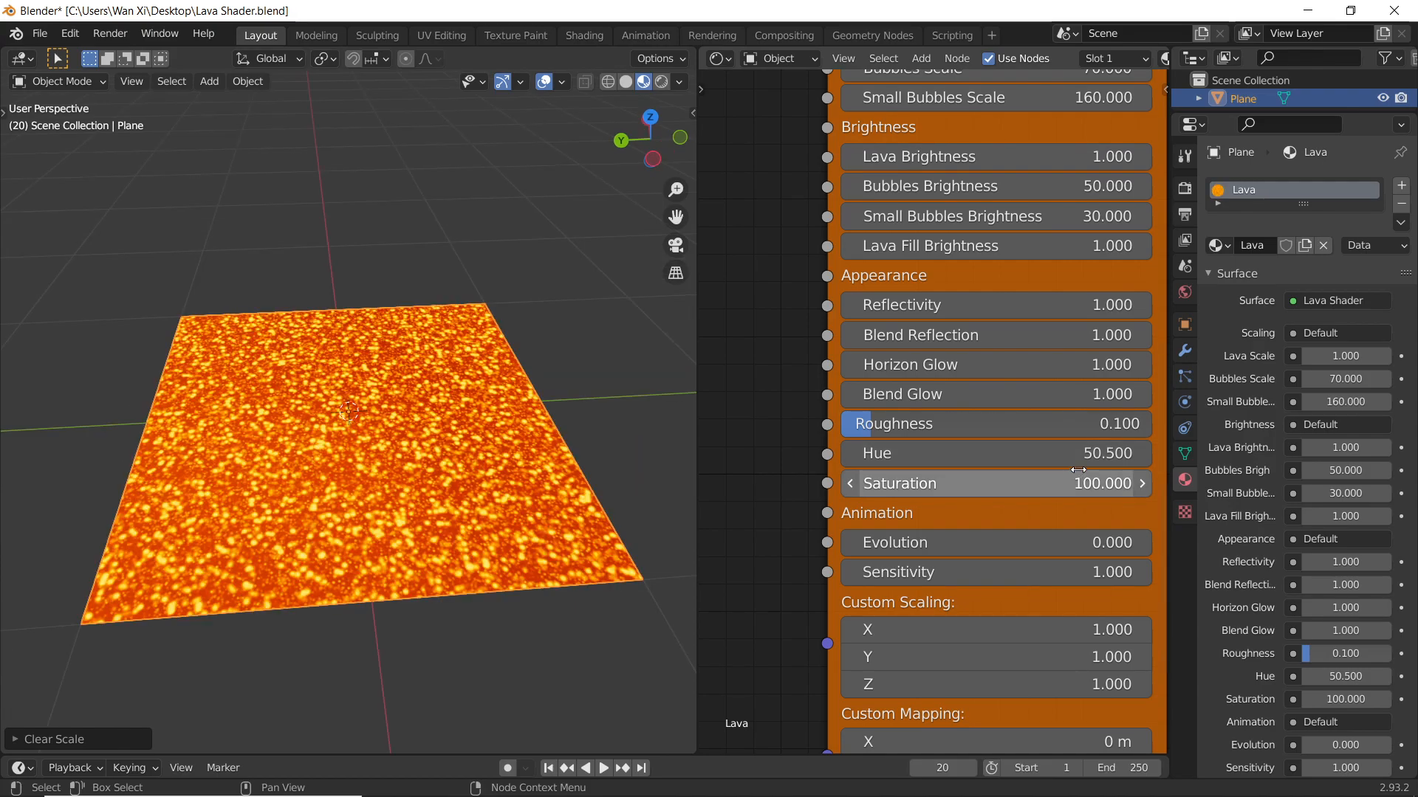
Step: Try different Hue and Saturation values on the lava plane, and return Saturation to 100
{"action": "key", "text": "KP_7"}
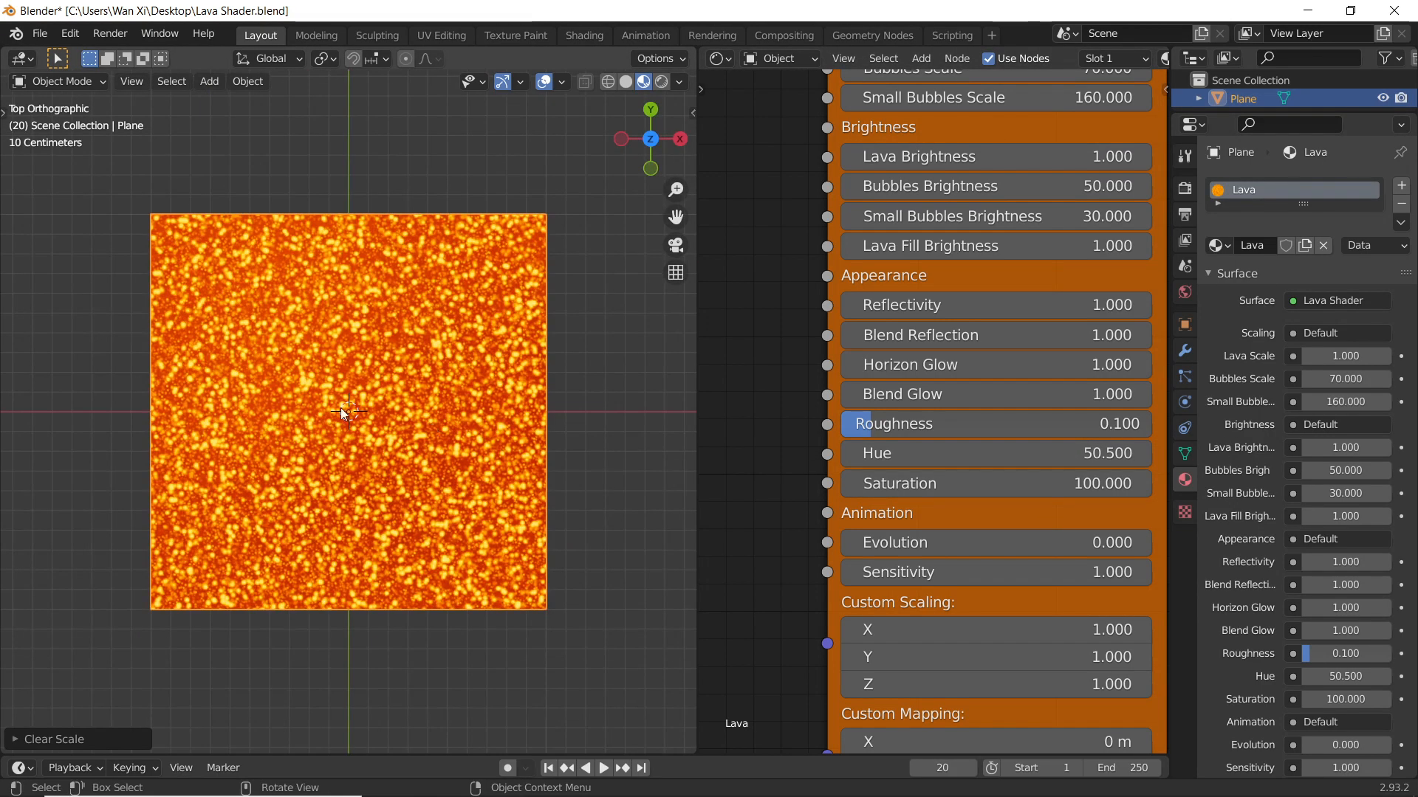
{"action": "left_click_drag", "start_coordinate": [997, 454], "coordinate": [812, 453]}
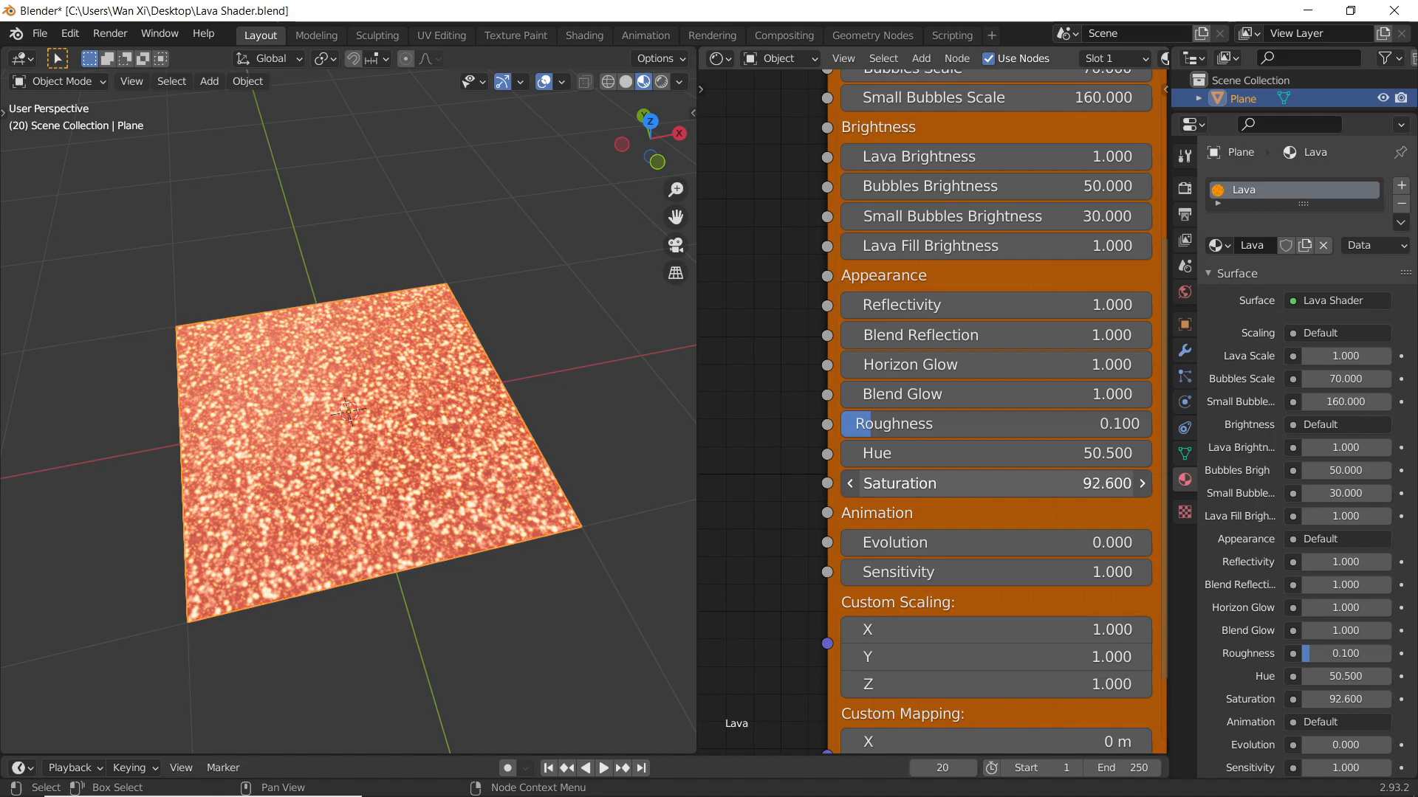
{"action": "left_click_drag", "start_coordinate": [989, 483], "coordinate": [1049, 483]}
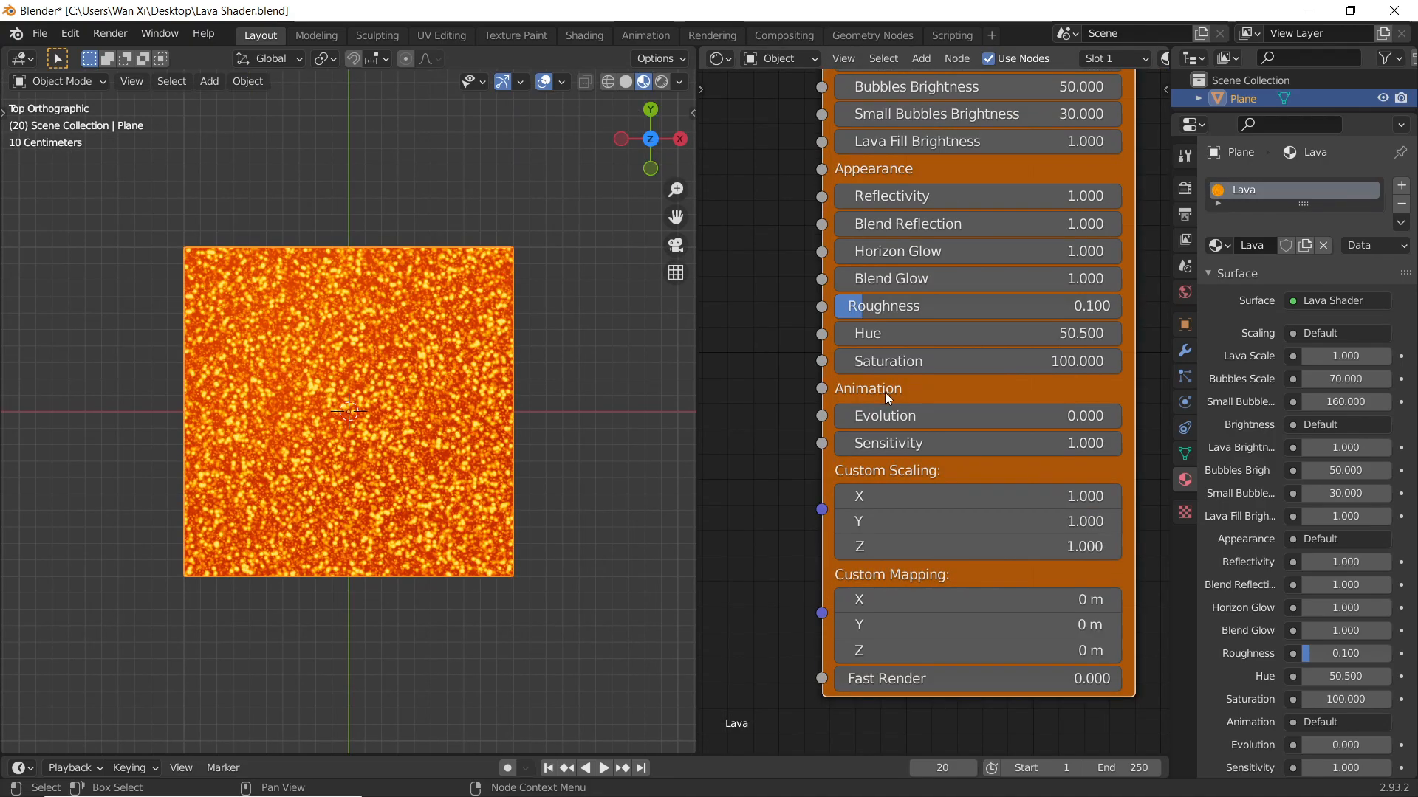
Step: Try raising the Evolution to about 0.5 in top view, and reset it to 0
{"action": "scroll", "coordinate": [951, 453], "scroll_direction": "up", "scroll_amount": 2}
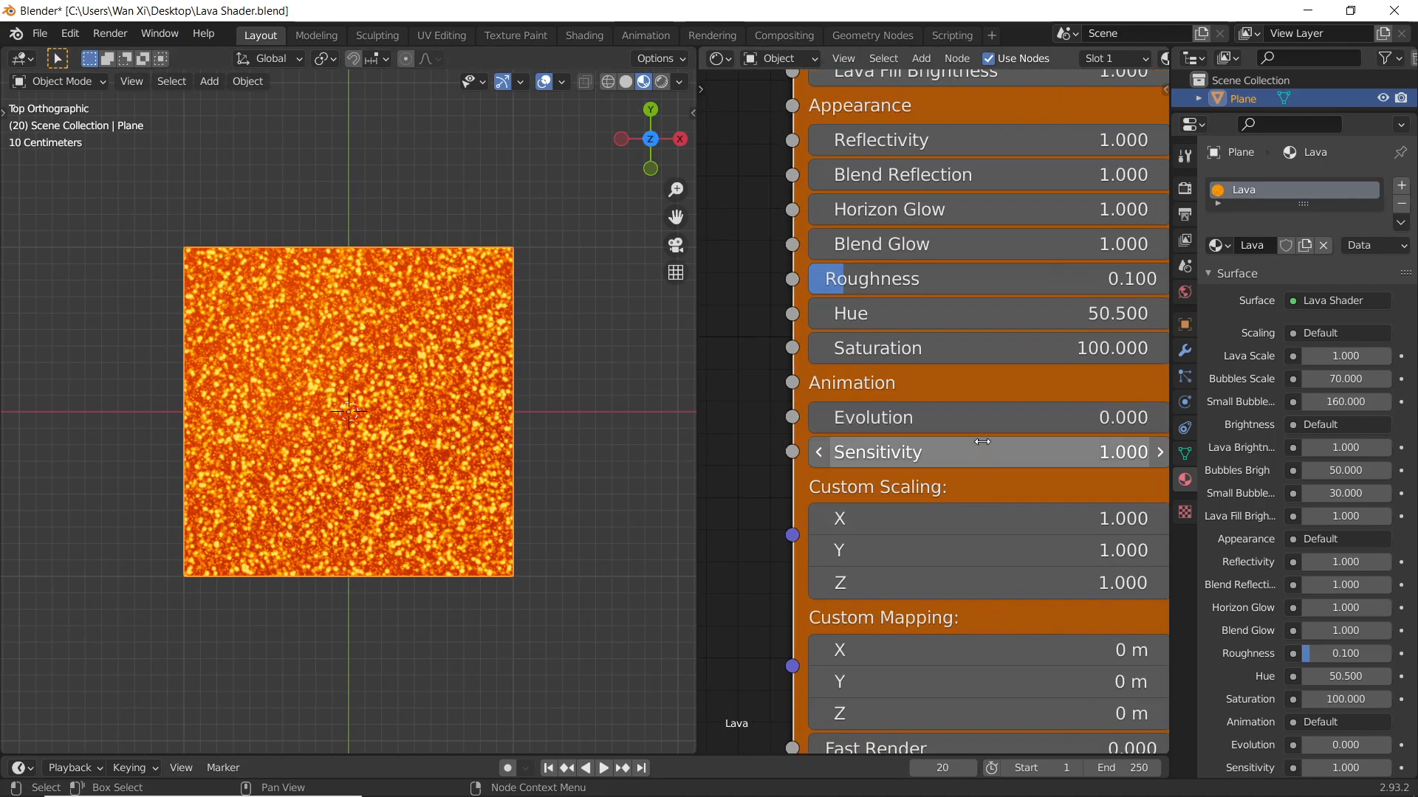
{"action": "left_click_drag", "start_coordinate": [1100, 432], "coordinate": [1184, 432]}
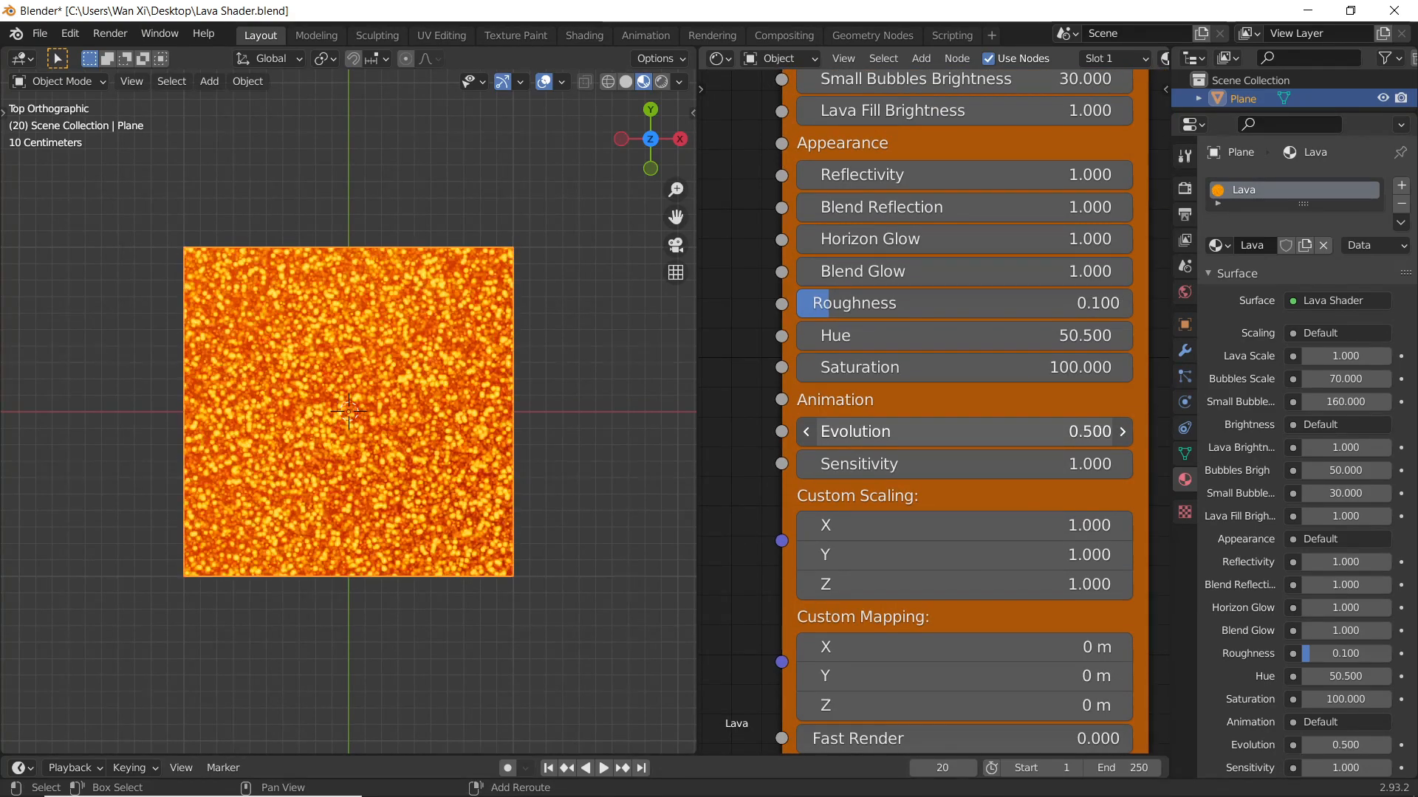
{"action": "left_click_drag", "start_coordinate": [931, 432], "coordinate": [955, 431]}
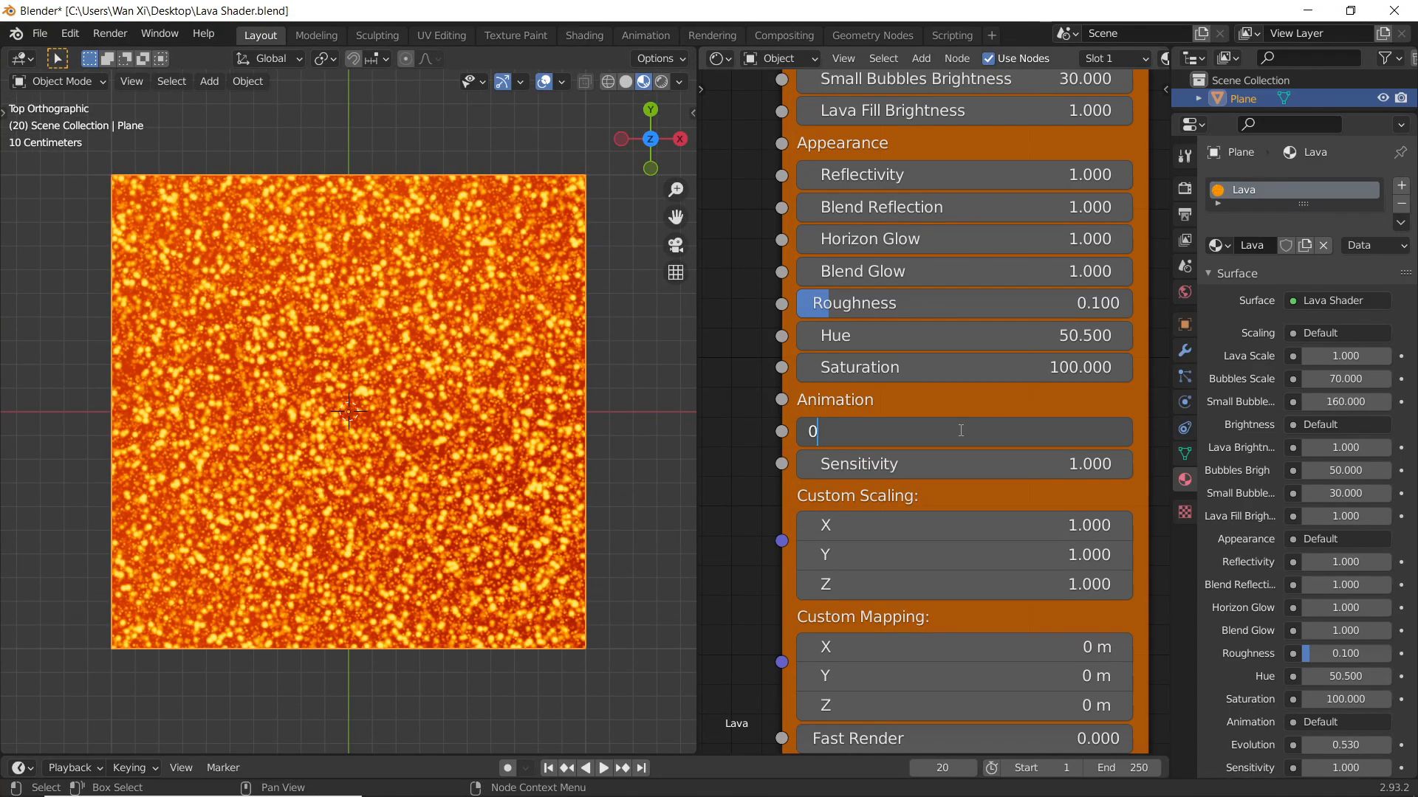
{"action": "key", "text": "Return"}
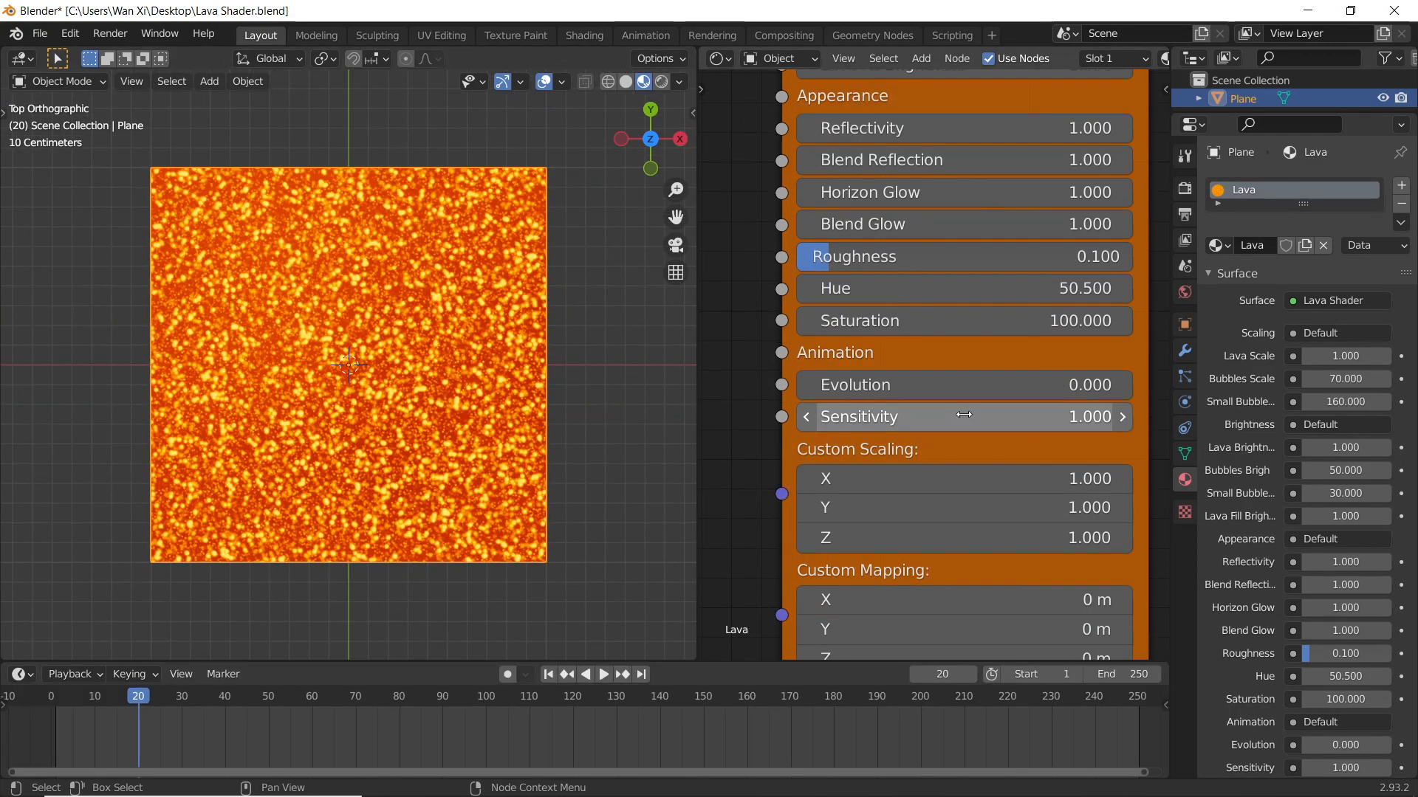
Step: Set the Sensitivity to 0.1, try a range of Evolution values and set the Evolution to 1
{"action": "left_click", "coordinate": [957, 413]}
{"action": "type", "text": ".1"}
{"action": "key", "text": "Return"}
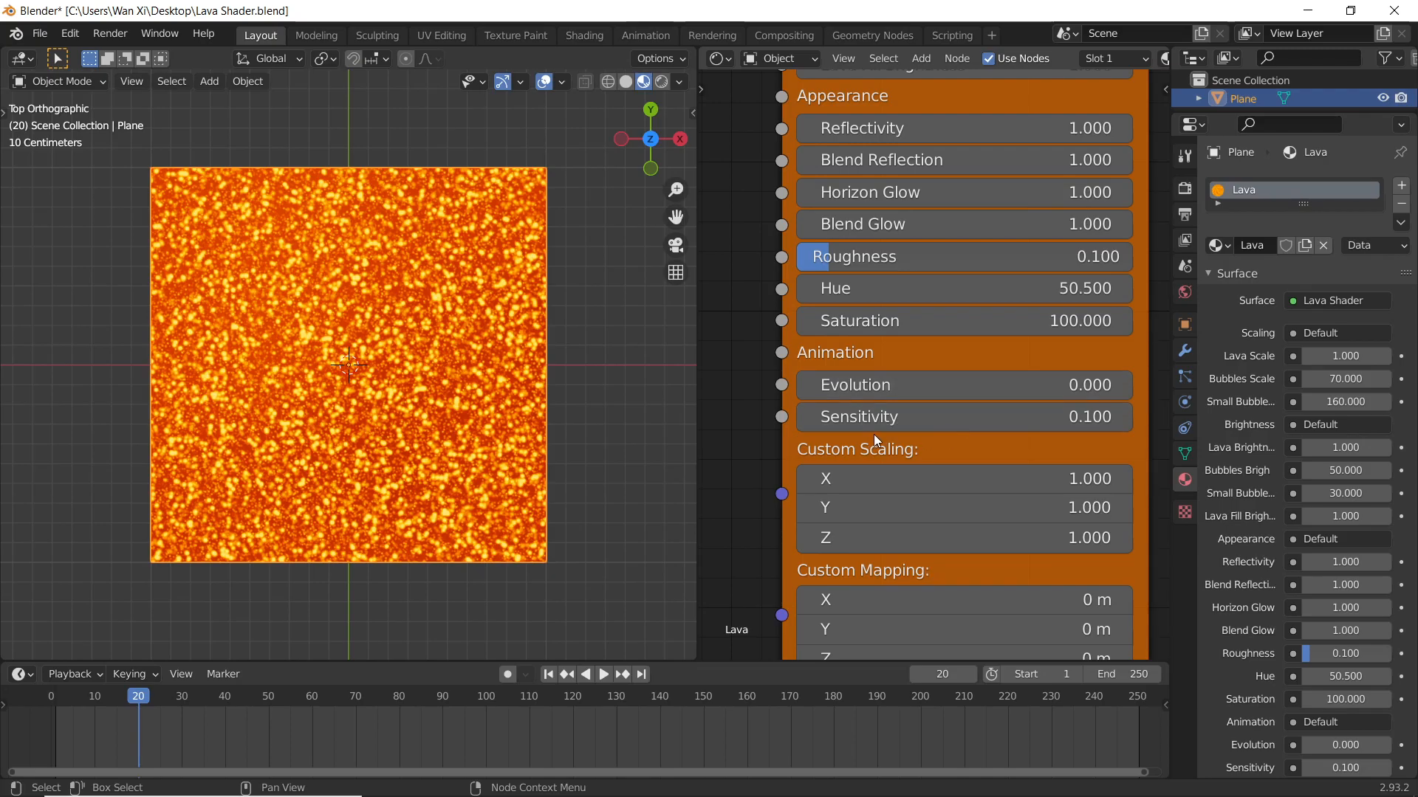
{"action": "left_click_drag", "start_coordinate": [898, 383], "coordinate": [1194, 383]}
{"action": "double_click", "coordinate": [901, 383]}
{"action": "type", "text": "1"}
{"action": "key", "text": "Return"}
Step: Set the Sensitivity to 5 and raise the Evolution to compare how strongly the lava pattern reacts
{"action": "double_click", "coordinate": [953, 415]}
{"action": "type", "text": "5"}
{"action": "key", "text": "Return"}
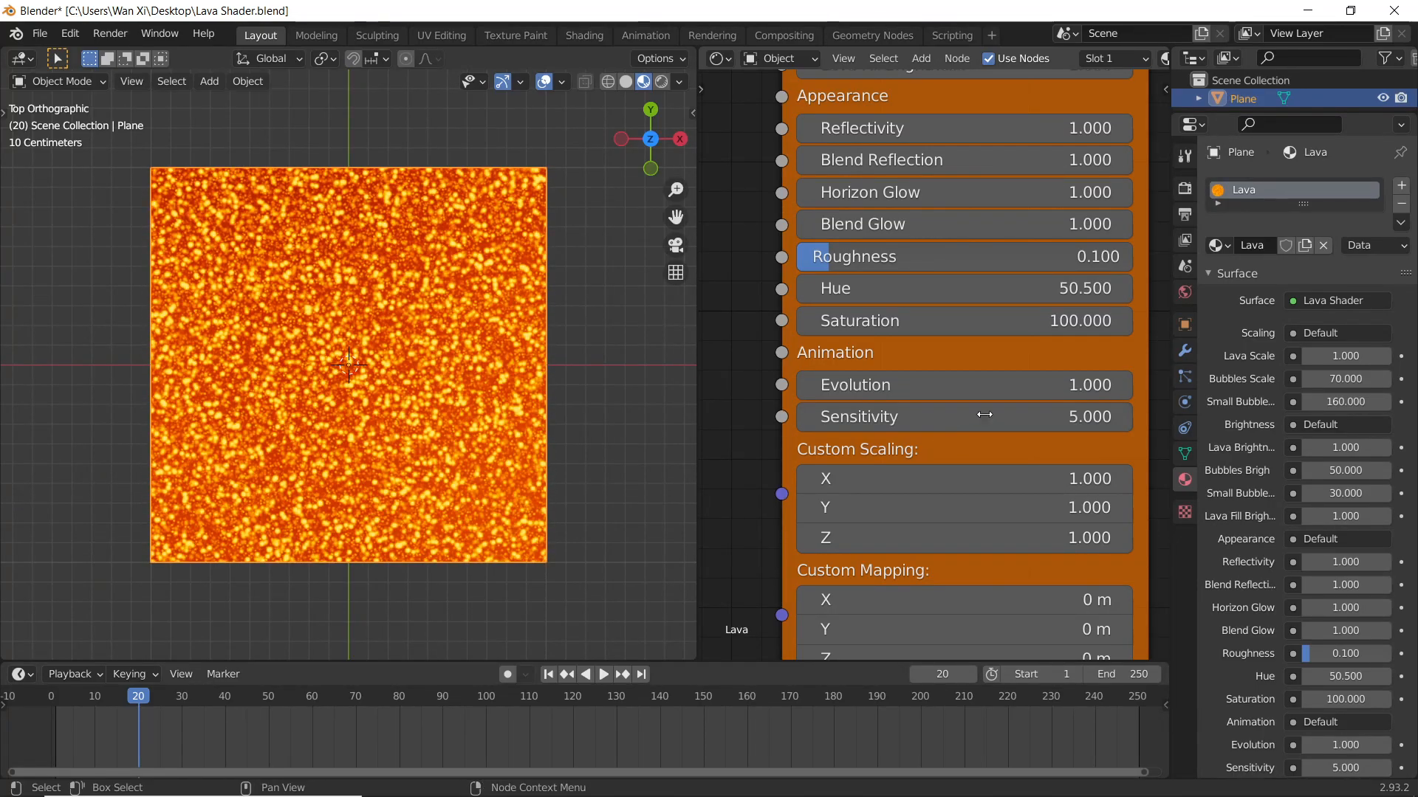
{"action": "left_click_drag", "start_coordinate": [901, 384], "coordinate": [1015, 385]}
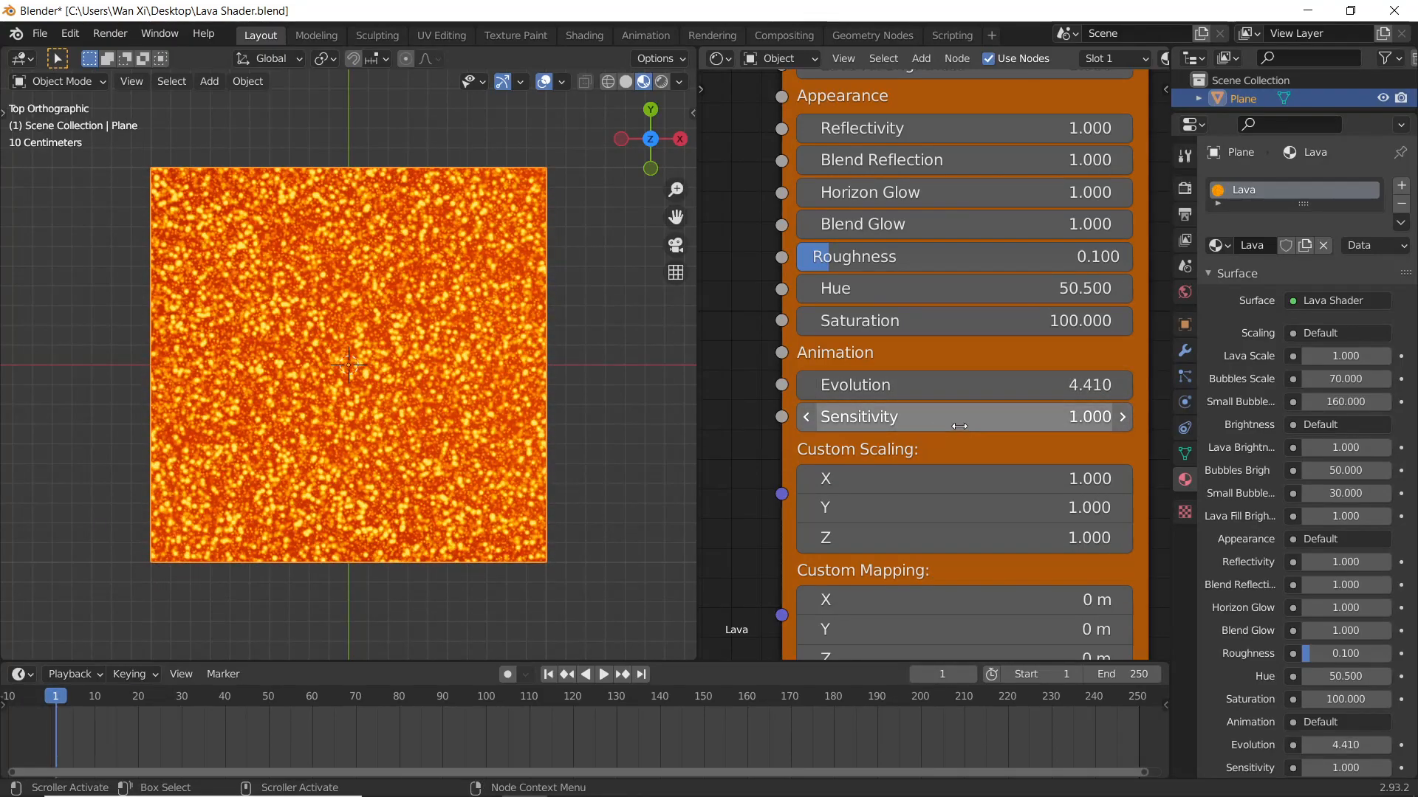
Step: Set the Evolution to 0 and insert a keyframe for it at frame 1
{"action": "left_click", "coordinate": [926, 373]}
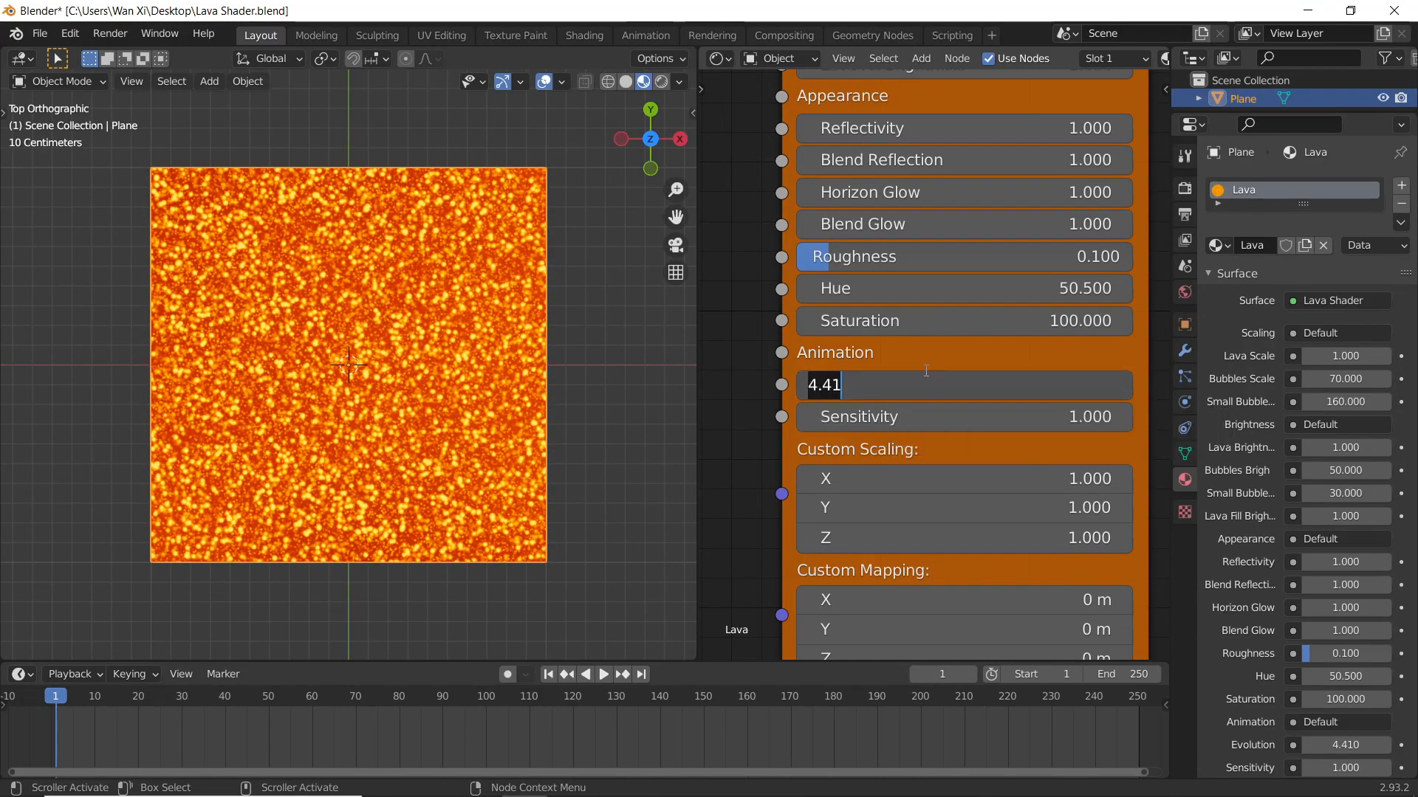
{"action": "key", "text": "Return"}
{"action": "right_click", "coordinate": [942, 384]}
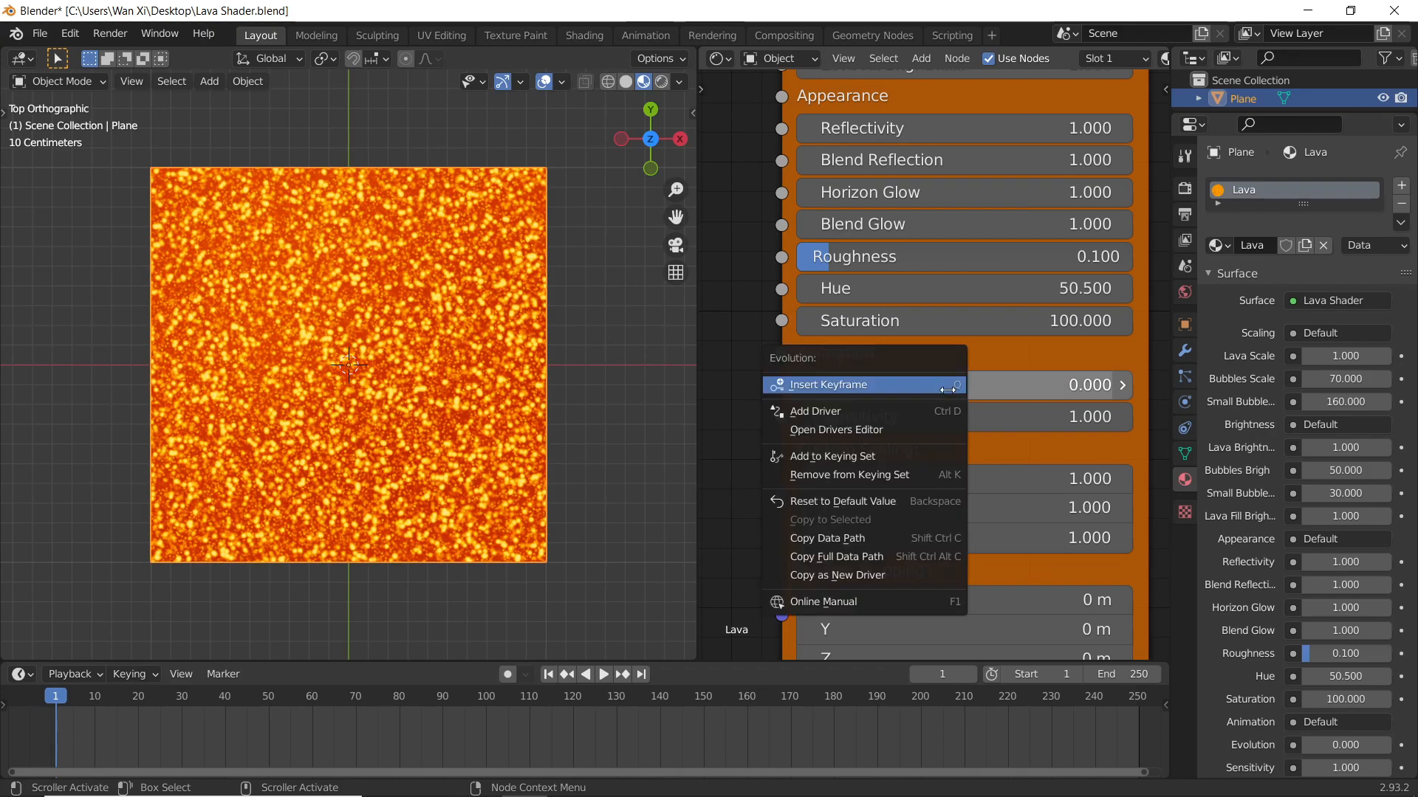
{"action": "left_click", "coordinate": [923, 386]}
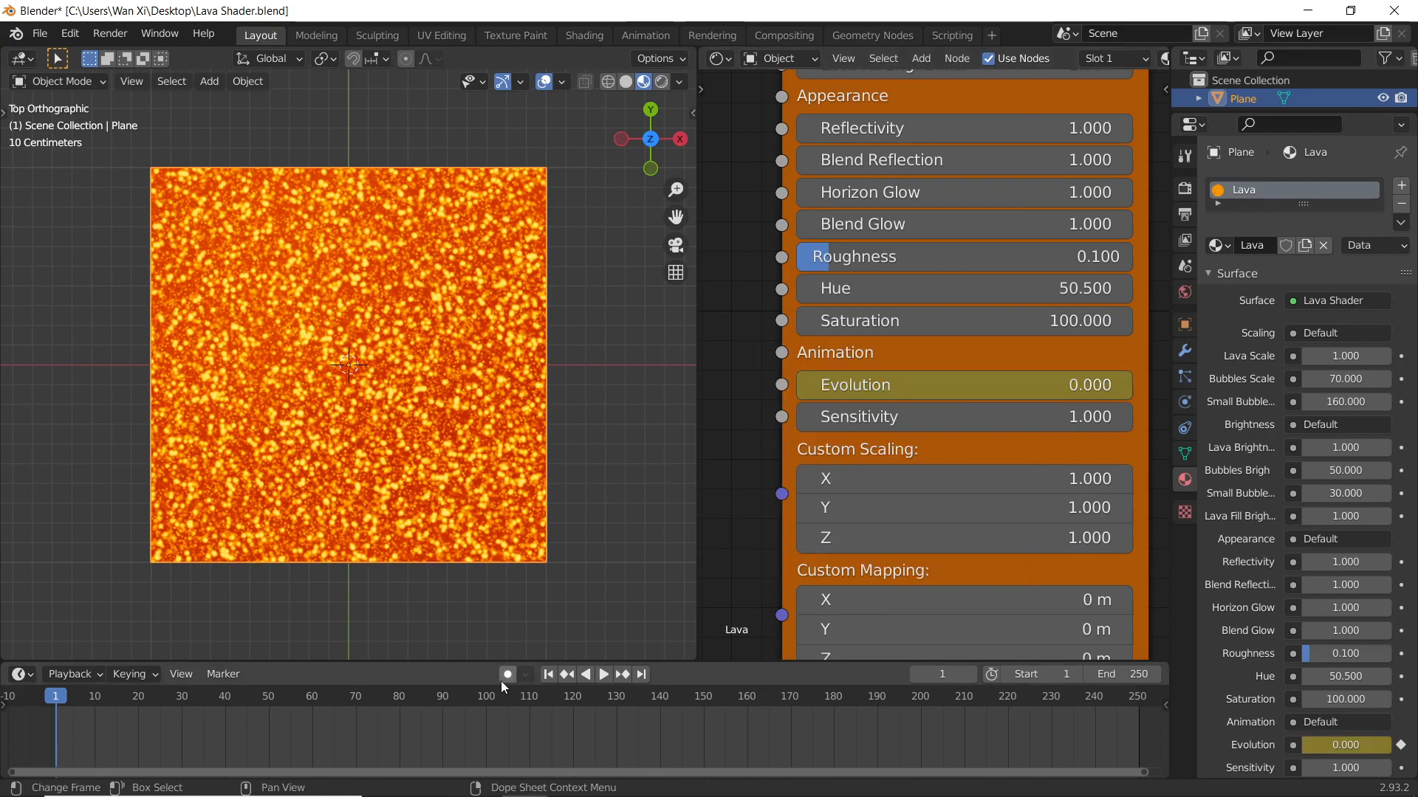
Step: Keyframe the Evolution at 1 on frame 250 with auto keying enabled
{"action": "key", "text": "shift+Right"}
{"action": "left_click", "coordinate": [968, 387]}
{"action": "key", "text": "Return"}
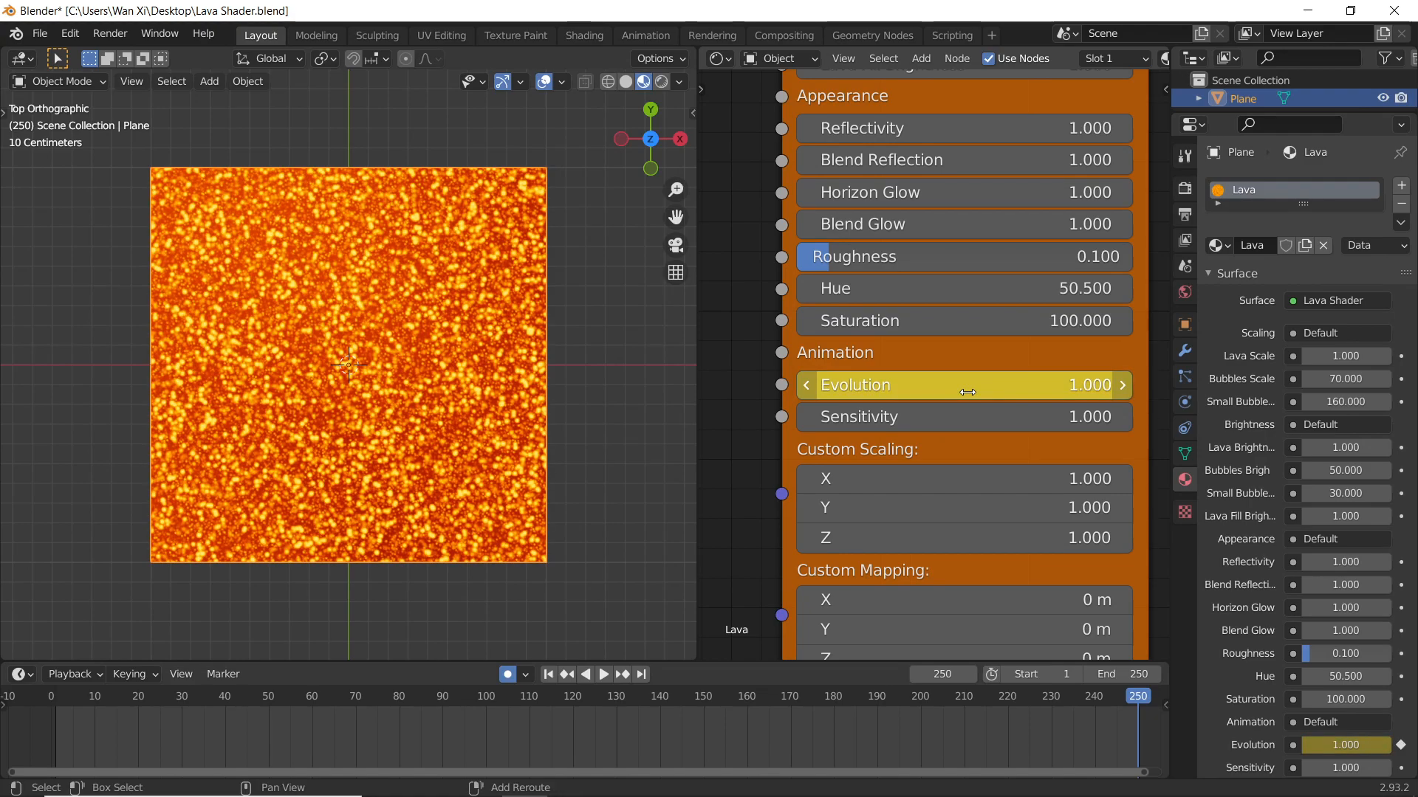
Step: Play the lava animation, stop it, set the Sensitivity to 2 and play it again
{"action": "key", "text": "space"}
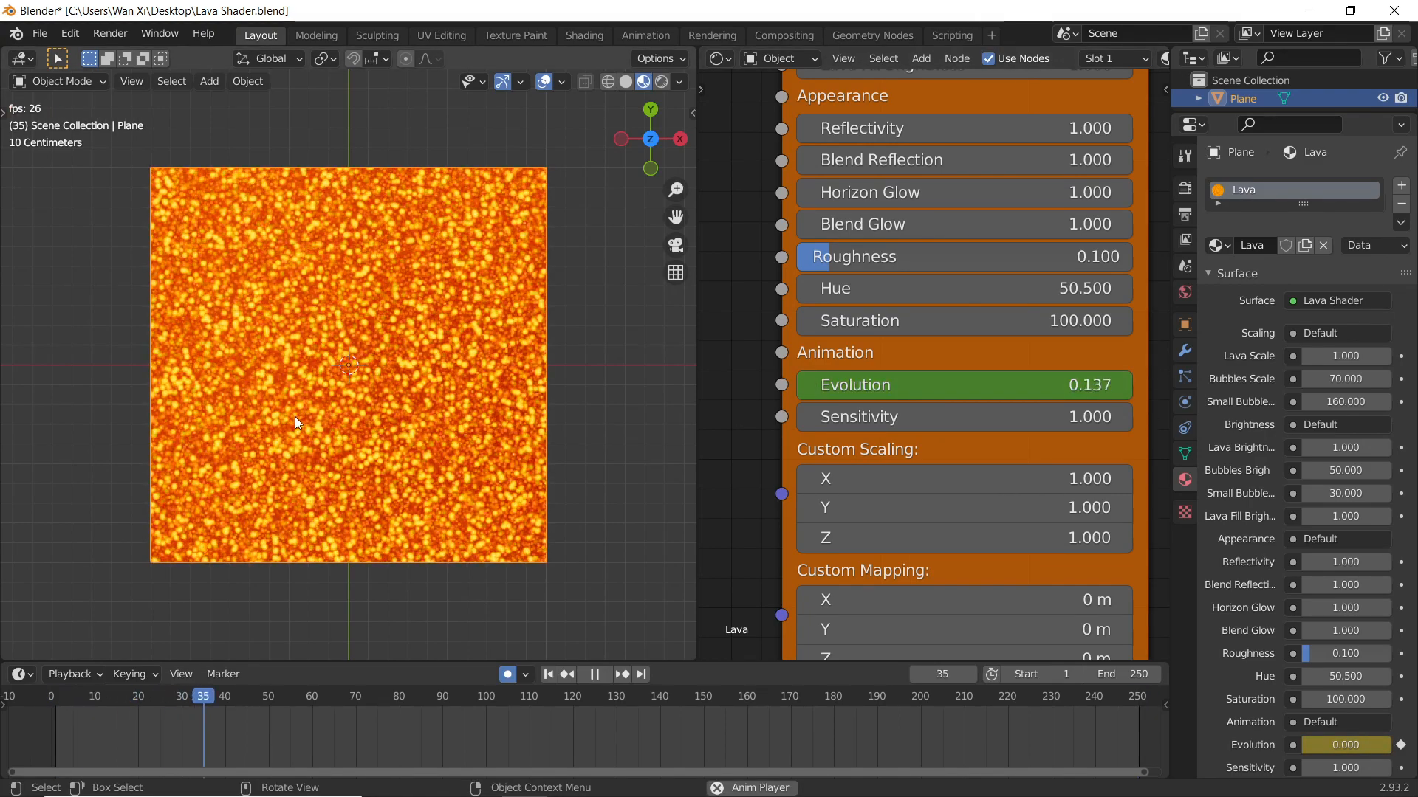
{"action": "key", "text": "space"}
{"action": "left_click", "coordinate": [960, 417]}
{"action": "type", "text": "2"}
{"action": "key", "text": "Return"}
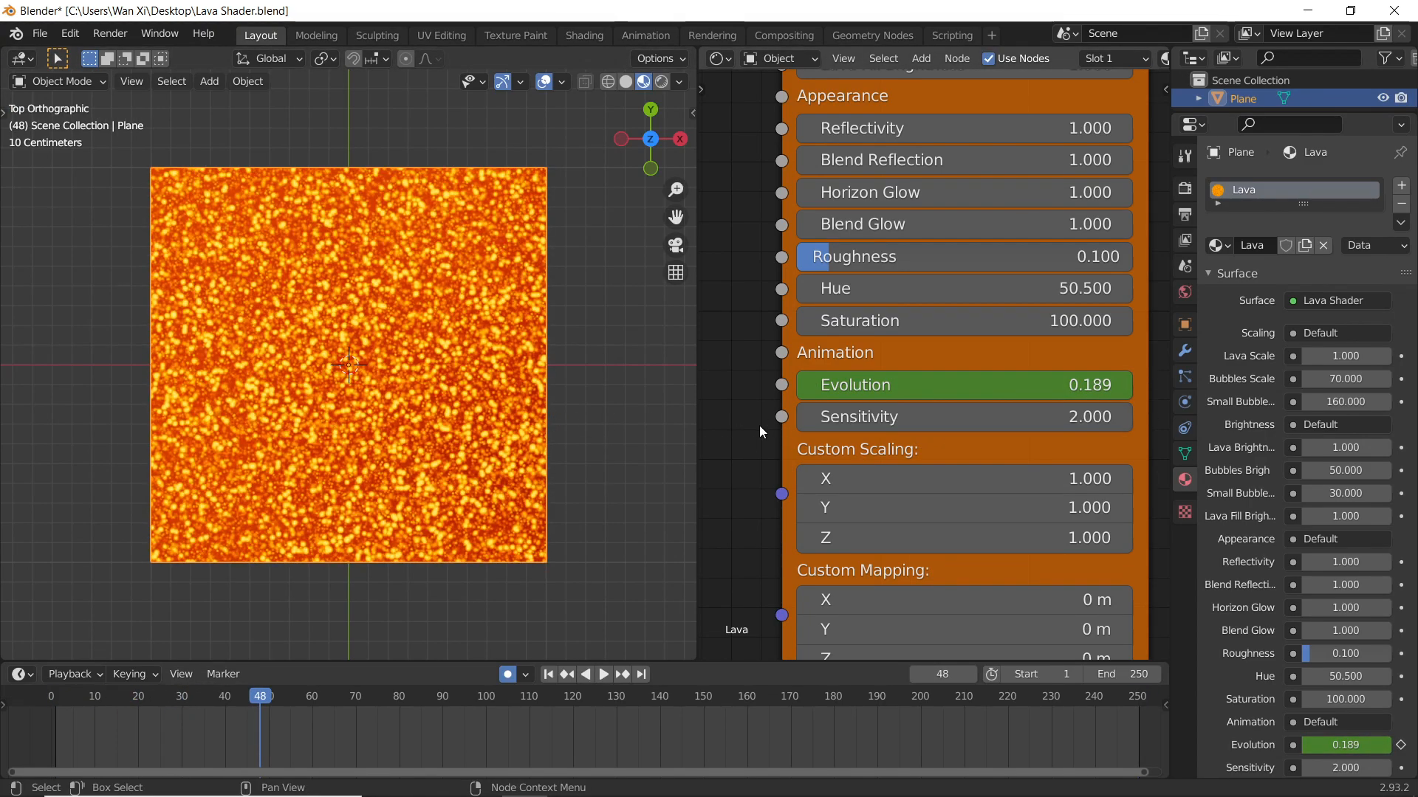
{"action": "key", "text": "space"}
{"action": "right_click", "coordinate": [379, 415]}
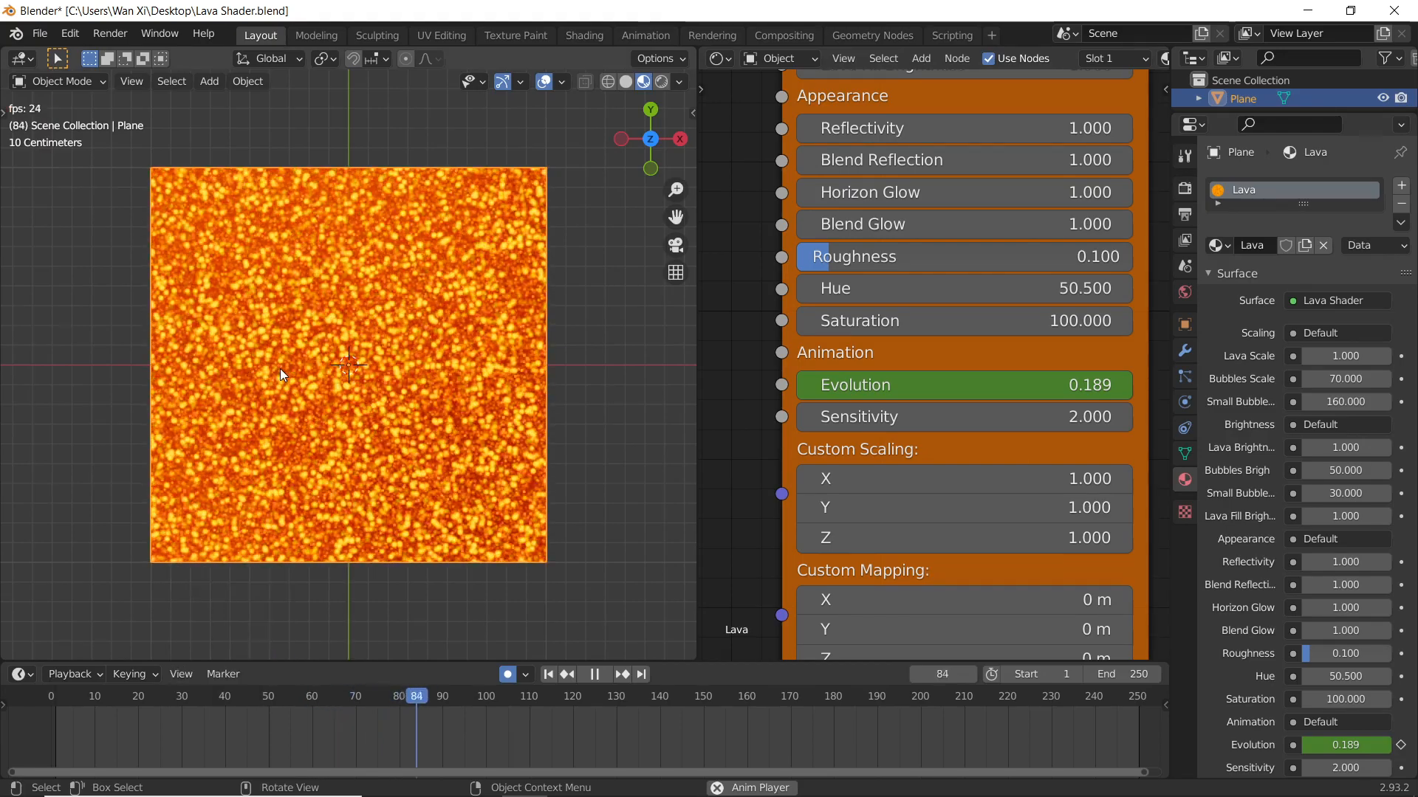
Step: Stop the playback, set the Sensitivity to 5 and preview the animation at that value
{"action": "key", "text": "space"}
{"action": "type", "text": "5"}
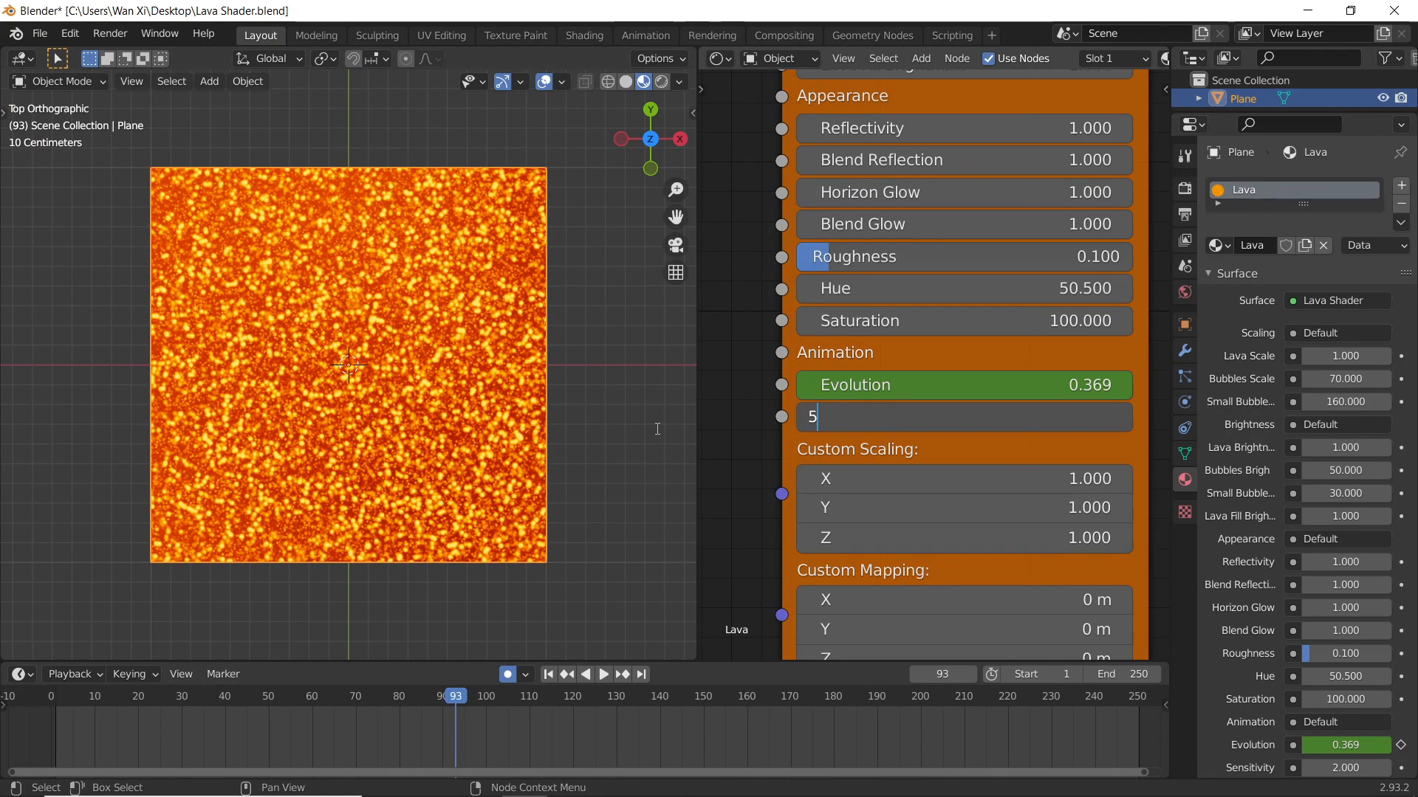
{"action": "key", "text": "Return"}
{"action": "key", "text": "space"}
{"action": "key", "text": "space"}
Step: Lower the Sensitivity to 0.1, change it to 0.5 and play the animation
{"action": "left_click", "coordinate": [947, 417]}
{"action": "type", "text": "0.1"}
{"action": "key", "text": "Return"}
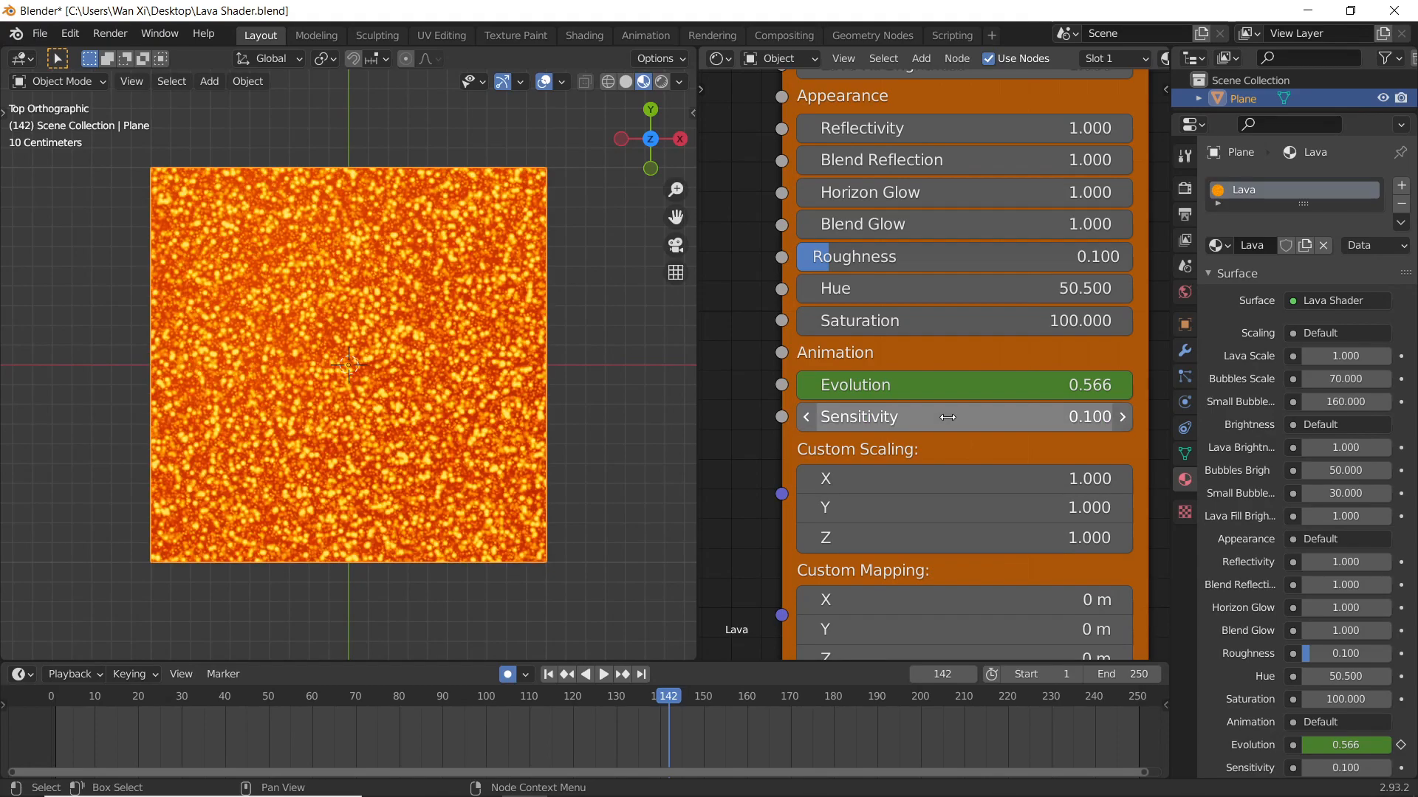
{"action": "left_click", "coordinate": [947, 417]}
{"action": "type", "text": "0.5"}
{"action": "key", "text": "Return"}
{"action": "key", "text": "space"}
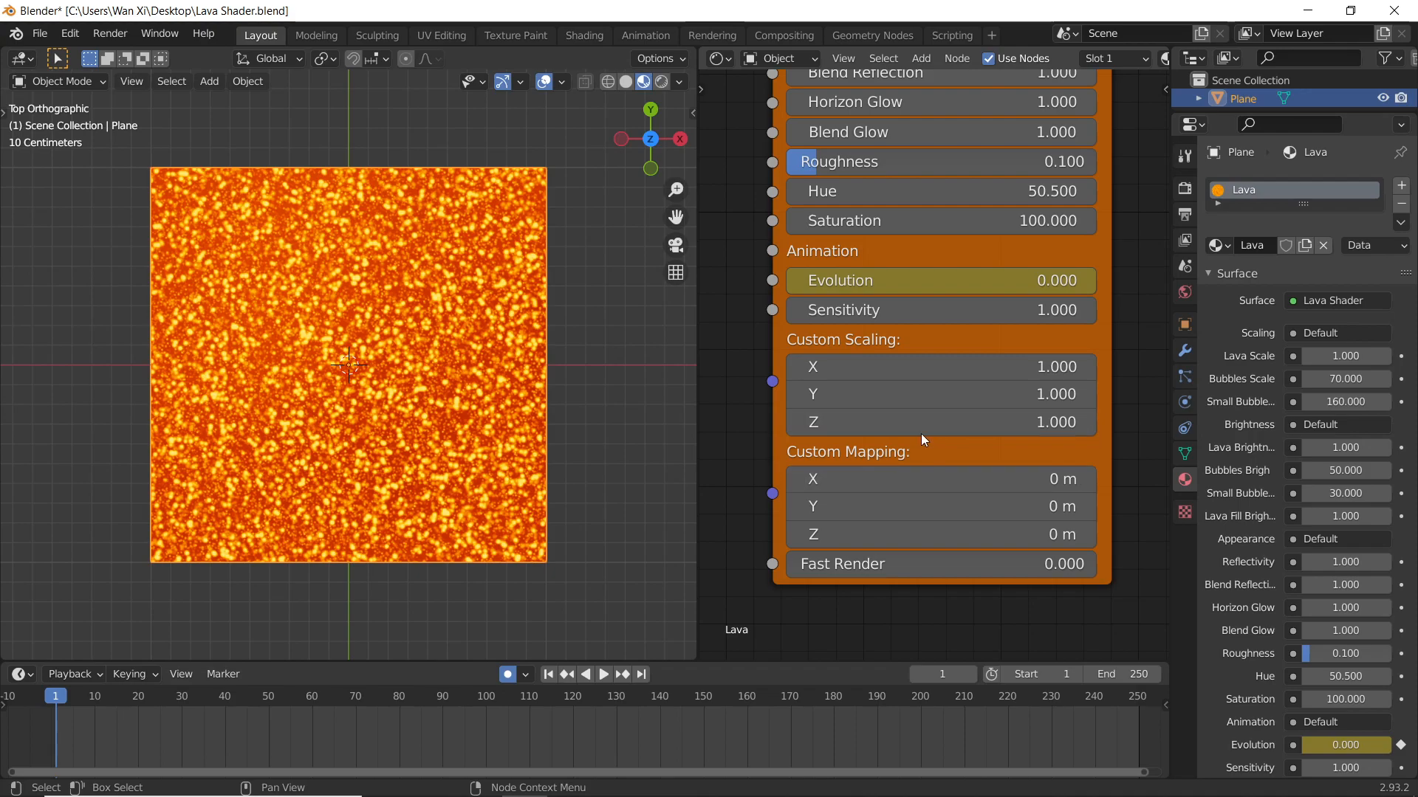
Step: Try different Custom Scaling values for Z, X and Y in top view, cancelling each change
{"action": "middle_click_drag", "start_coordinate": [392, 444], "coordinate": [550, 322]}
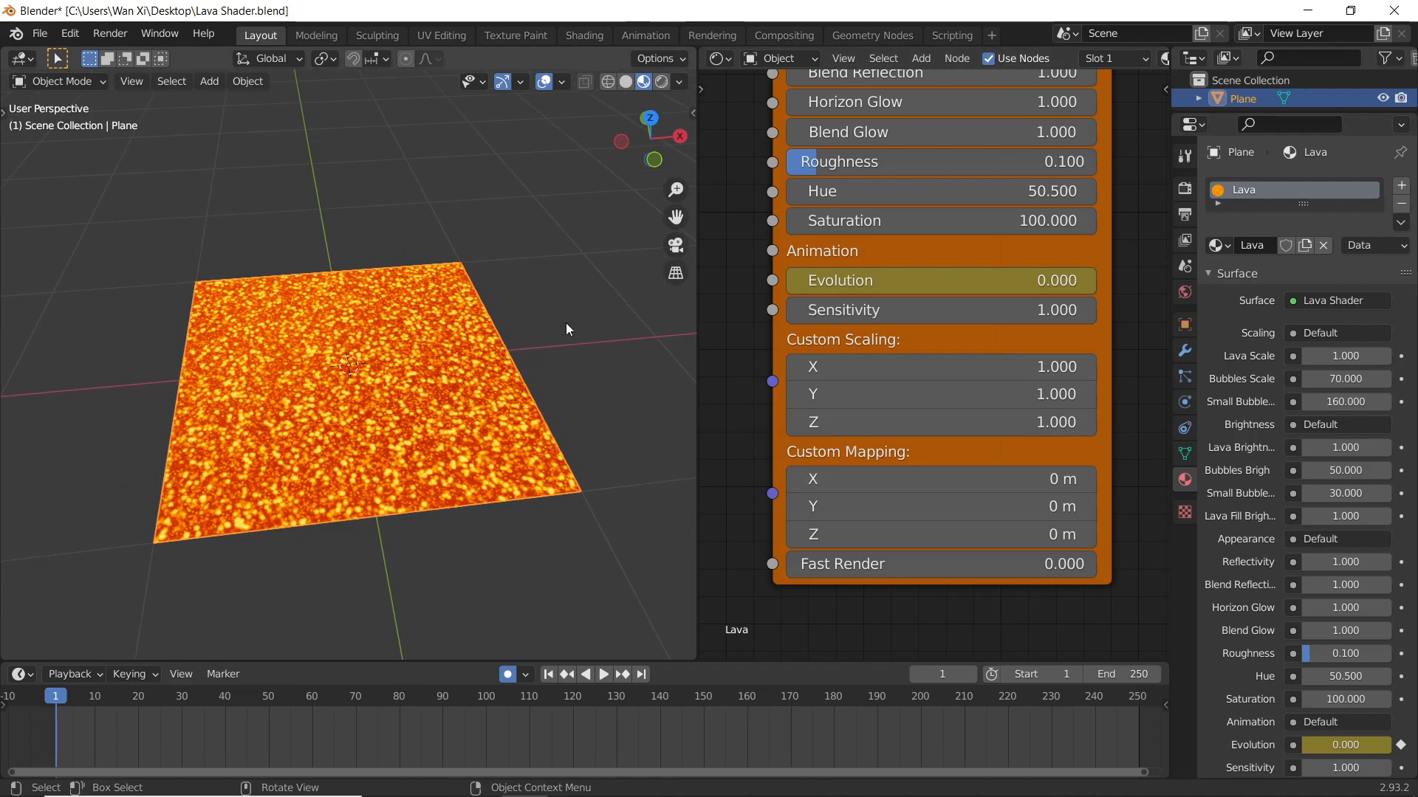
{"action": "key", "text": "KP_7"}
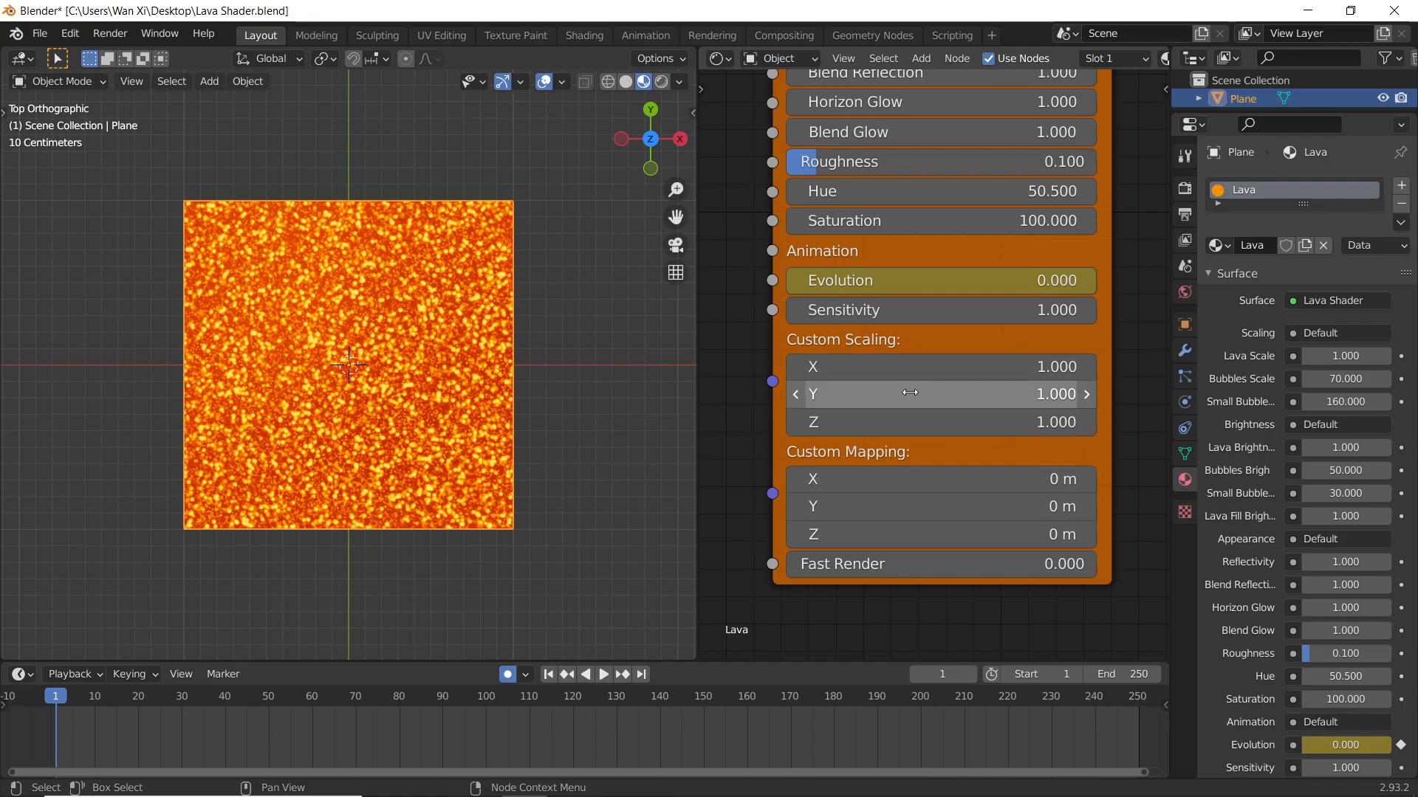
{"action": "left_click_drag", "start_coordinate": [951, 418], "coordinate": [963, 417]}
{"action": "right_click", "coordinate": [962, 417]}
{"action": "left_click_drag", "start_coordinate": [968, 368], "coordinate": [1151, 368], "text": "shift"}
{"action": "right_click", "coordinate": [968, 368]}
{"action": "left_click_drag", "start_coordinate": [953, 396], "coordinate": [1085, 396]}
{"action": "right_click", "coordinate": [953, 396]}
Step: Try shifting the lava texture with the Custom Mapping X and Y values, cancelling each change
{"action": "left_click_drag", "start_coordinate": [933, 481], "coordinate": [1048, 482]}
{"action": "right_click", "coordinate": [933, 482]}
{"action": "left_click_drag", "start_coordinate": [934, 508], "coordinate": [1091, 508]}
{"action": "right_click", "coordinate": [1091, 508]}
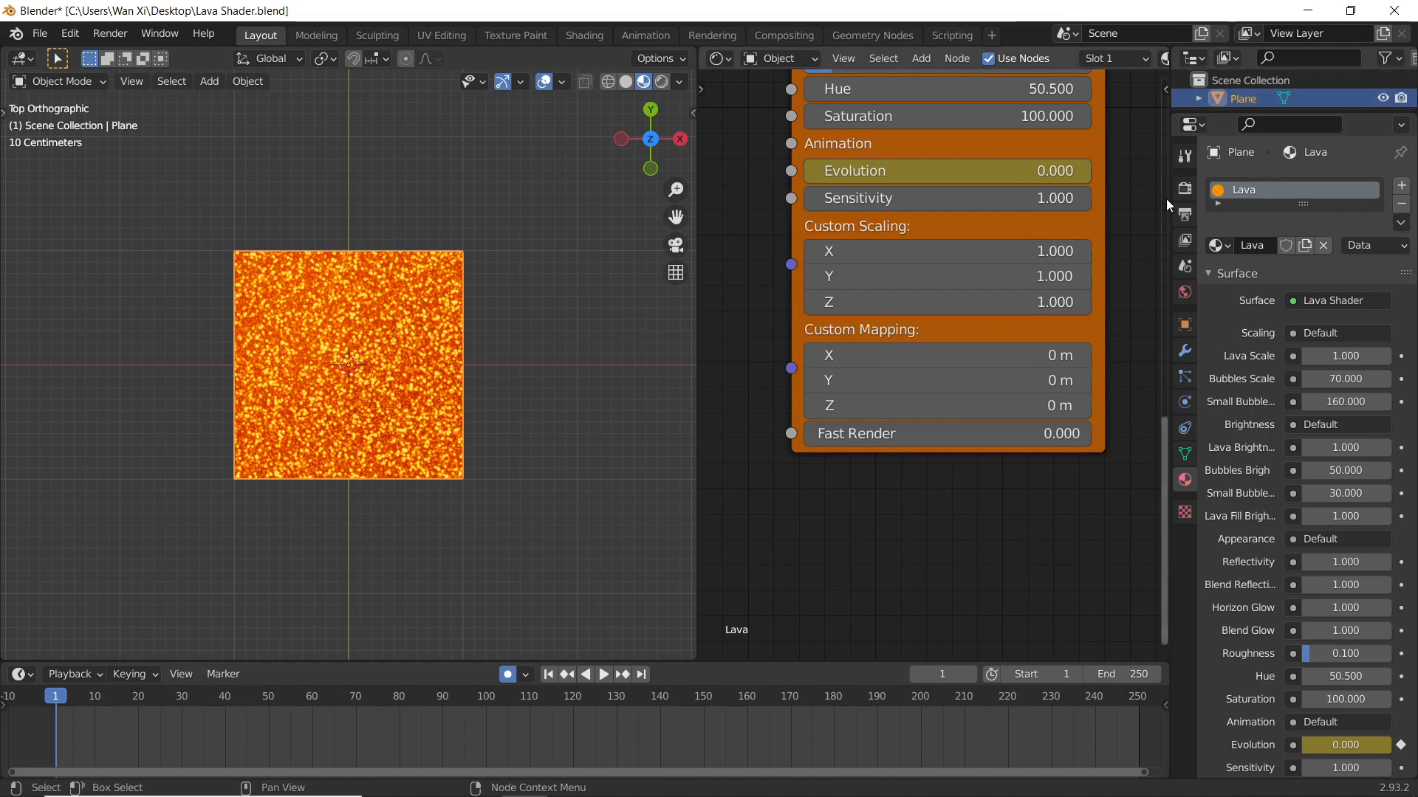
Step: Enlarge the Outliner area and view the complete Lava Shader node group beside the plane
{"action": "left_click_drag", "start_coordinate": [1231, 116], "coordinate": [1231, 196]}
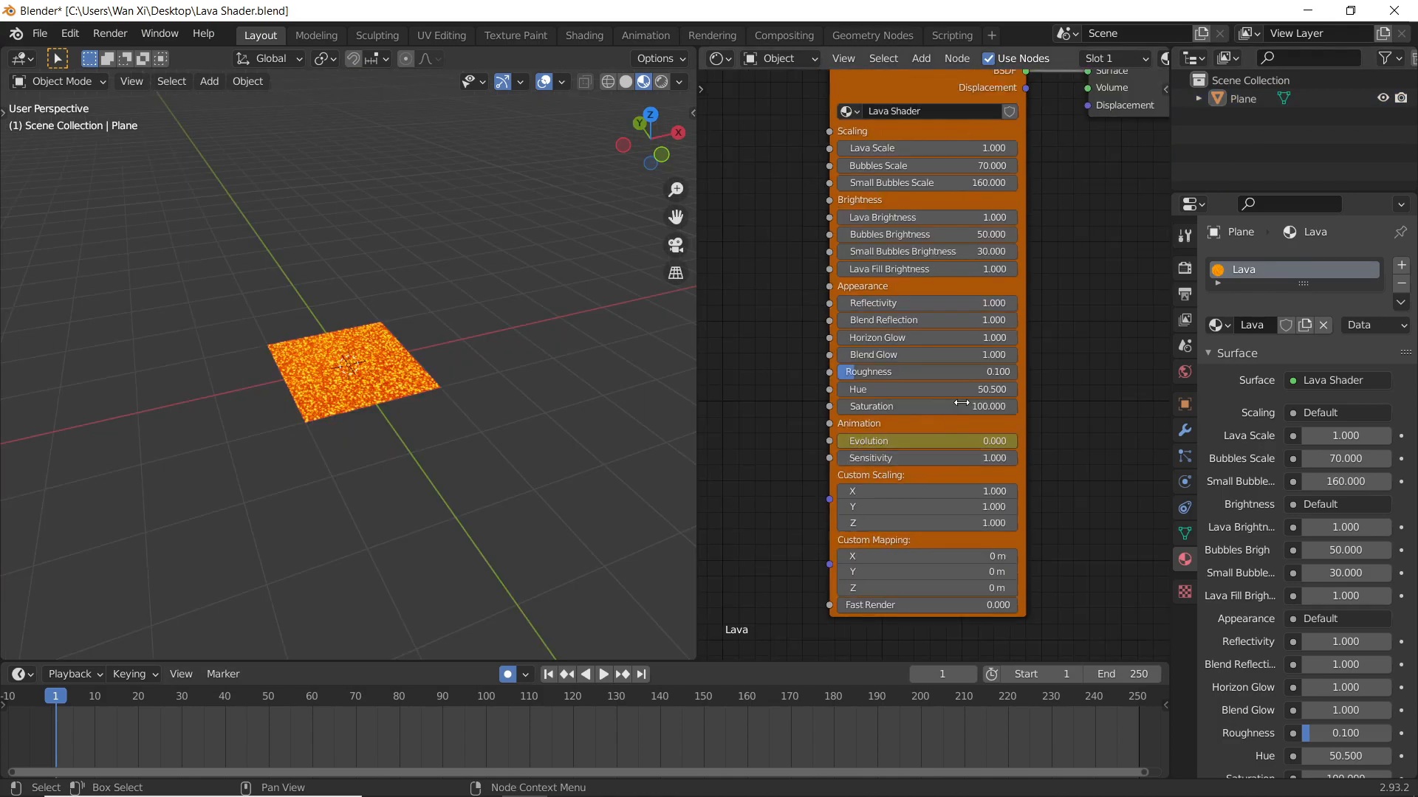
{"action": "scroll", "coordinate": [1070, 409], "scroll_direction": "down", "scroll_amount": 3}
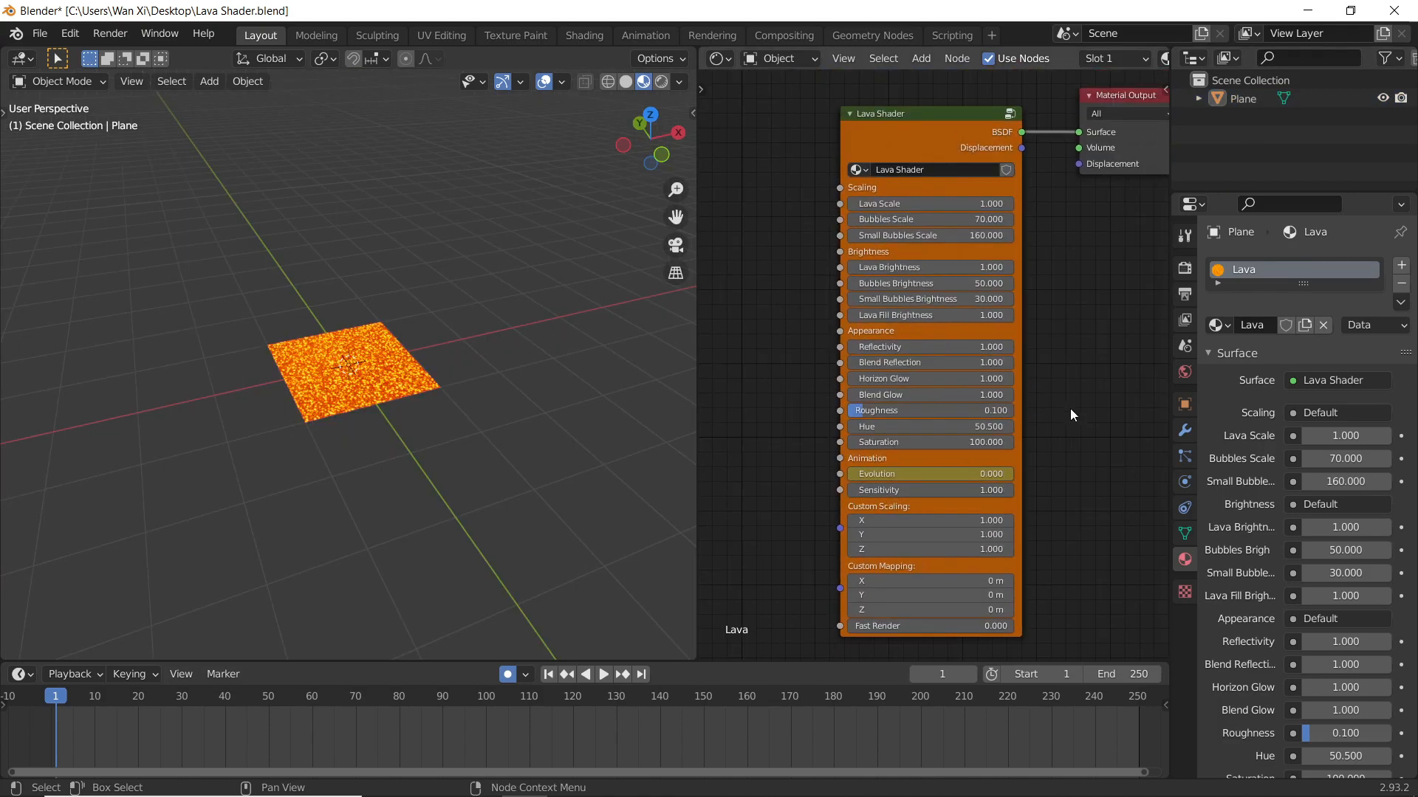
{"action": "middle_click_drag", "start_coordinate": [665, 459], "coordinate": [444, 455]}
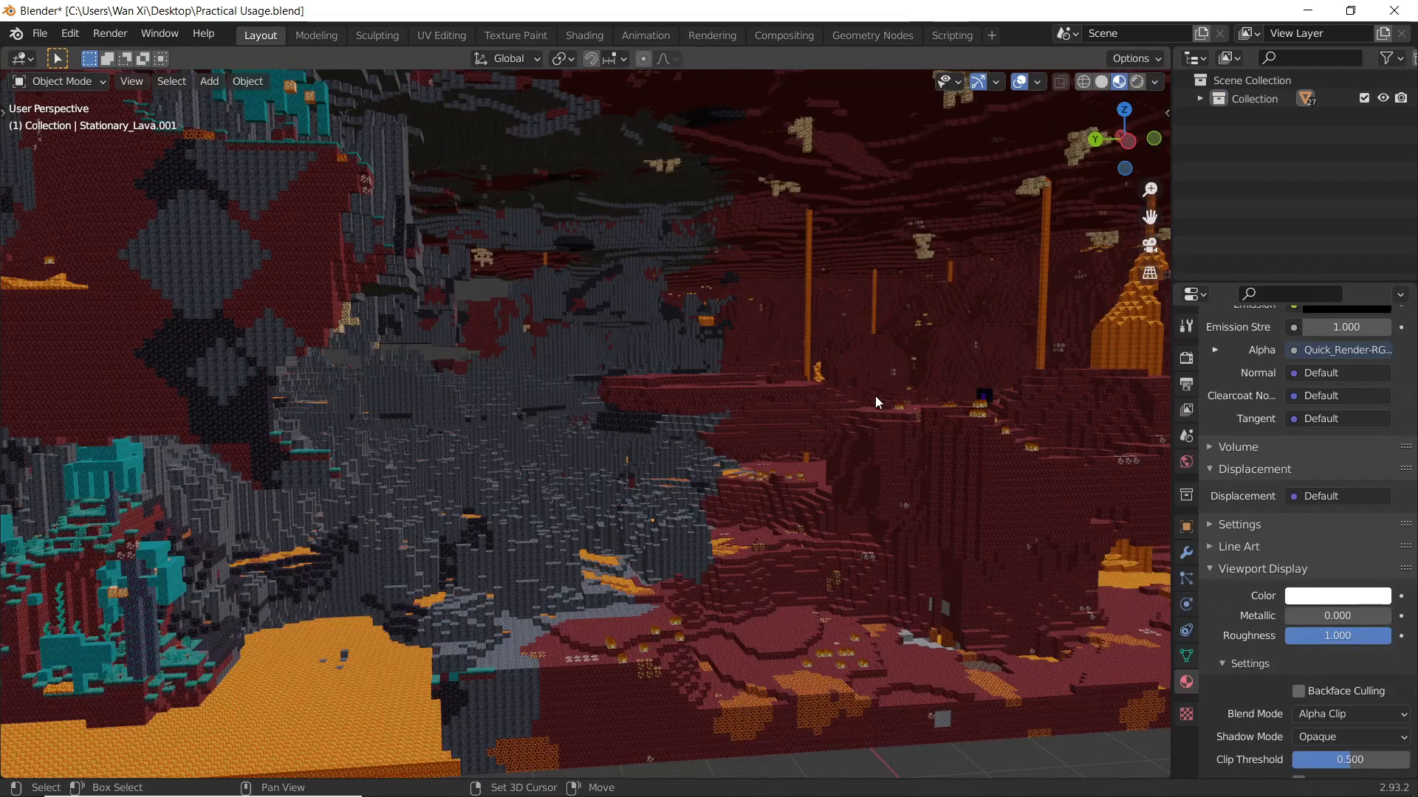
Step: Append the Lava Shader node tree from Lava Shader.blend into the Practical Usage scene
{"action": "middle_click_drag", "start_coordinate": [875, 396], "coordinate": [744, 459]}
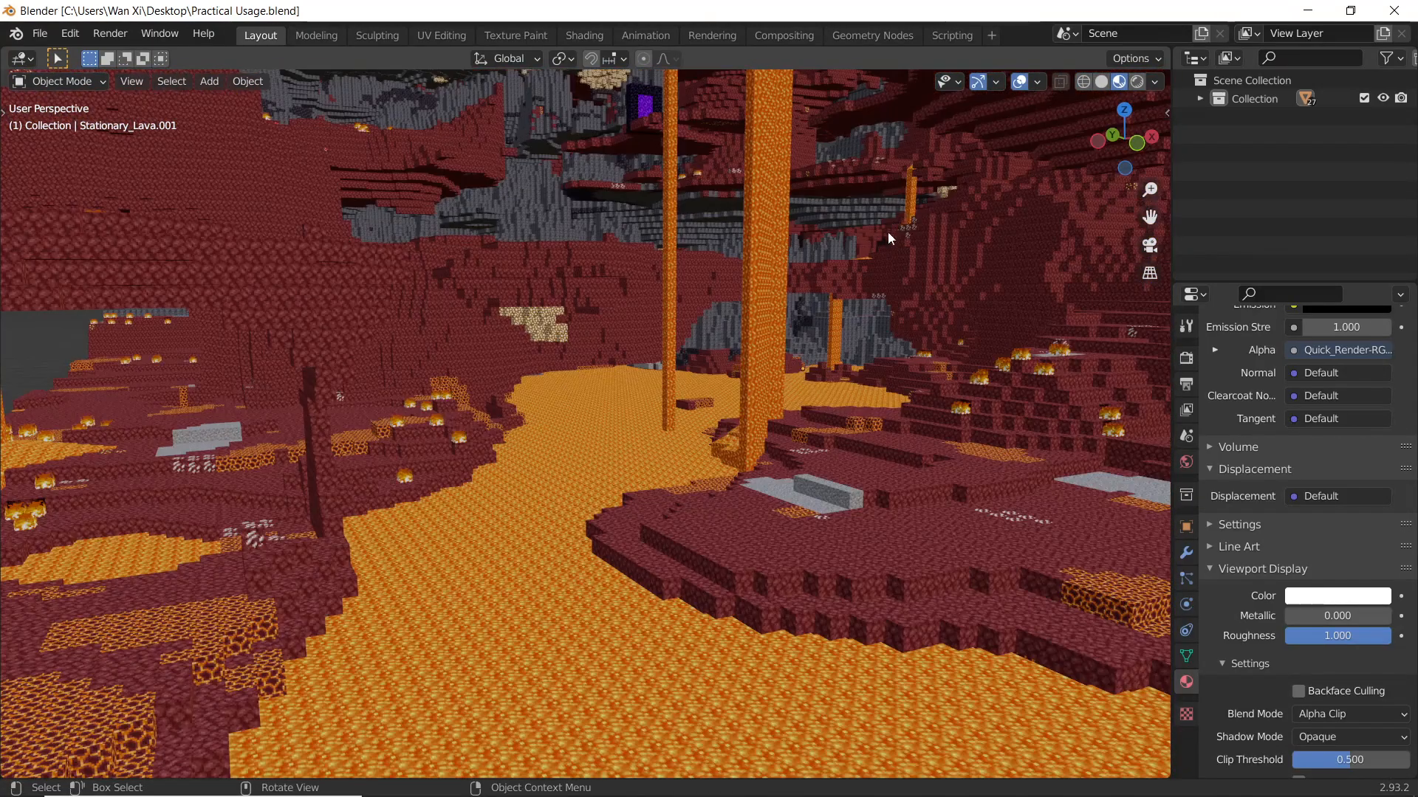
{"action": "left_click", "coordinate": [40, 33]}
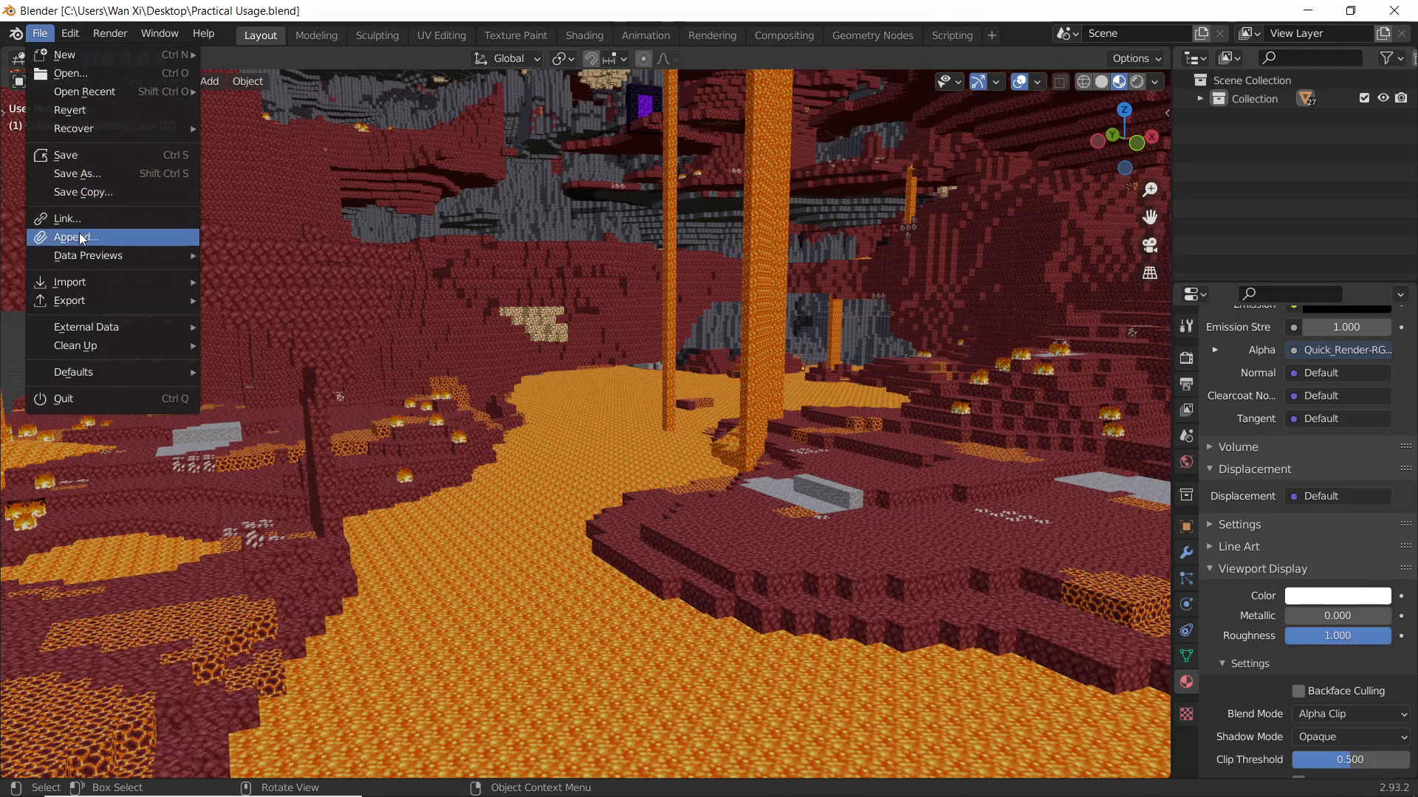
{"action": "left_click", "coordinate": [74, 237]}
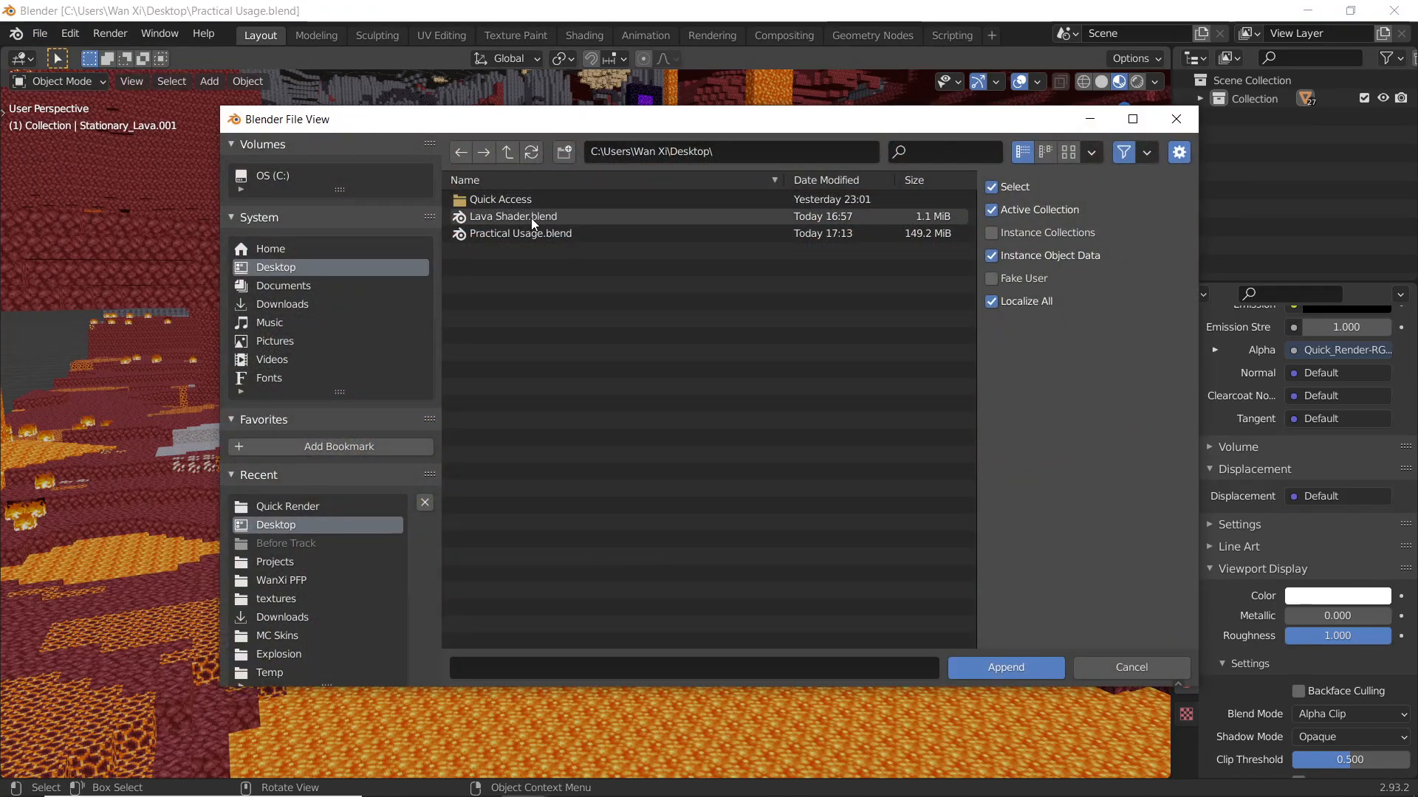
{"action": "double_click", "coordinate": [570, 218]}
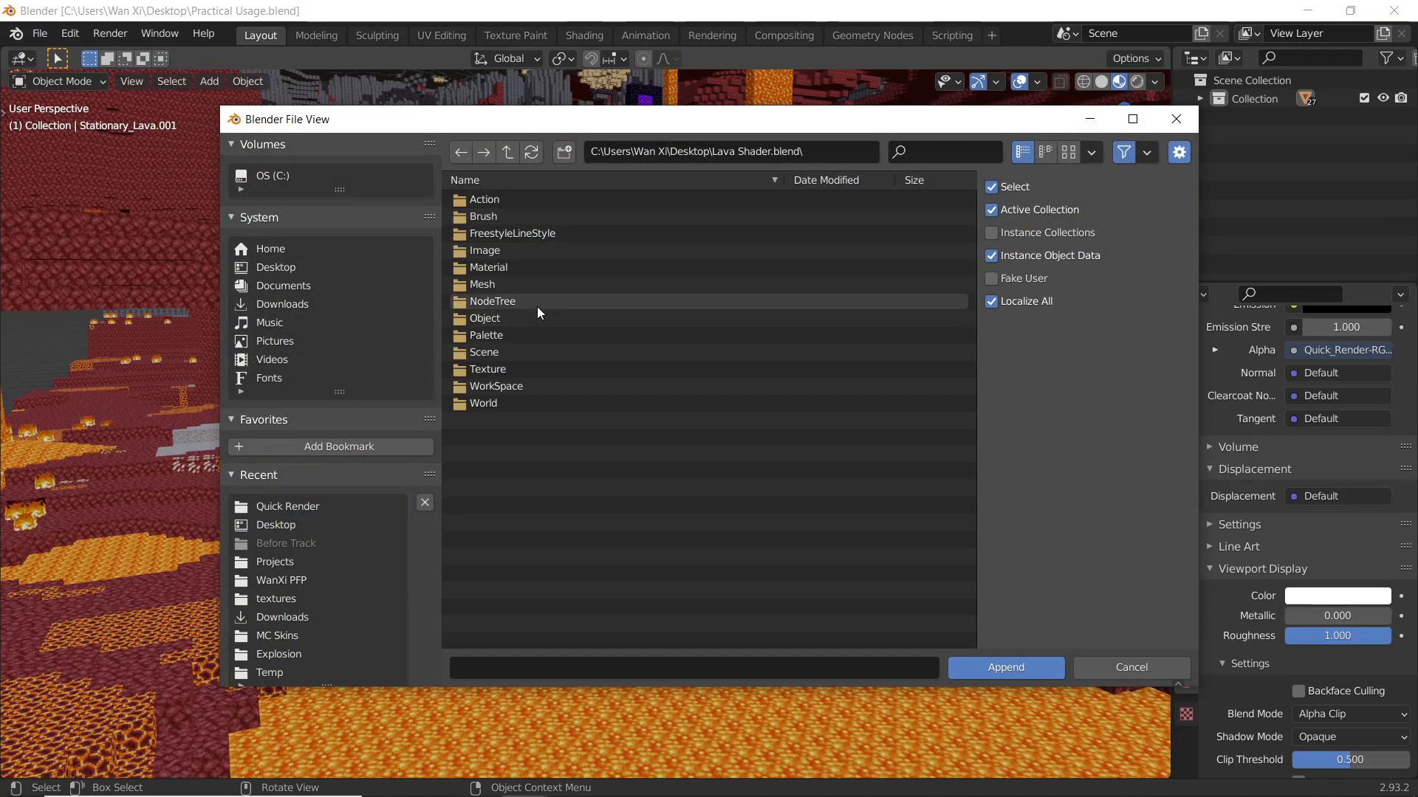
{"action": "double_click", "coordinate": [539, 299]}
{"action": "left_click", "coordinate": [526, 202]}
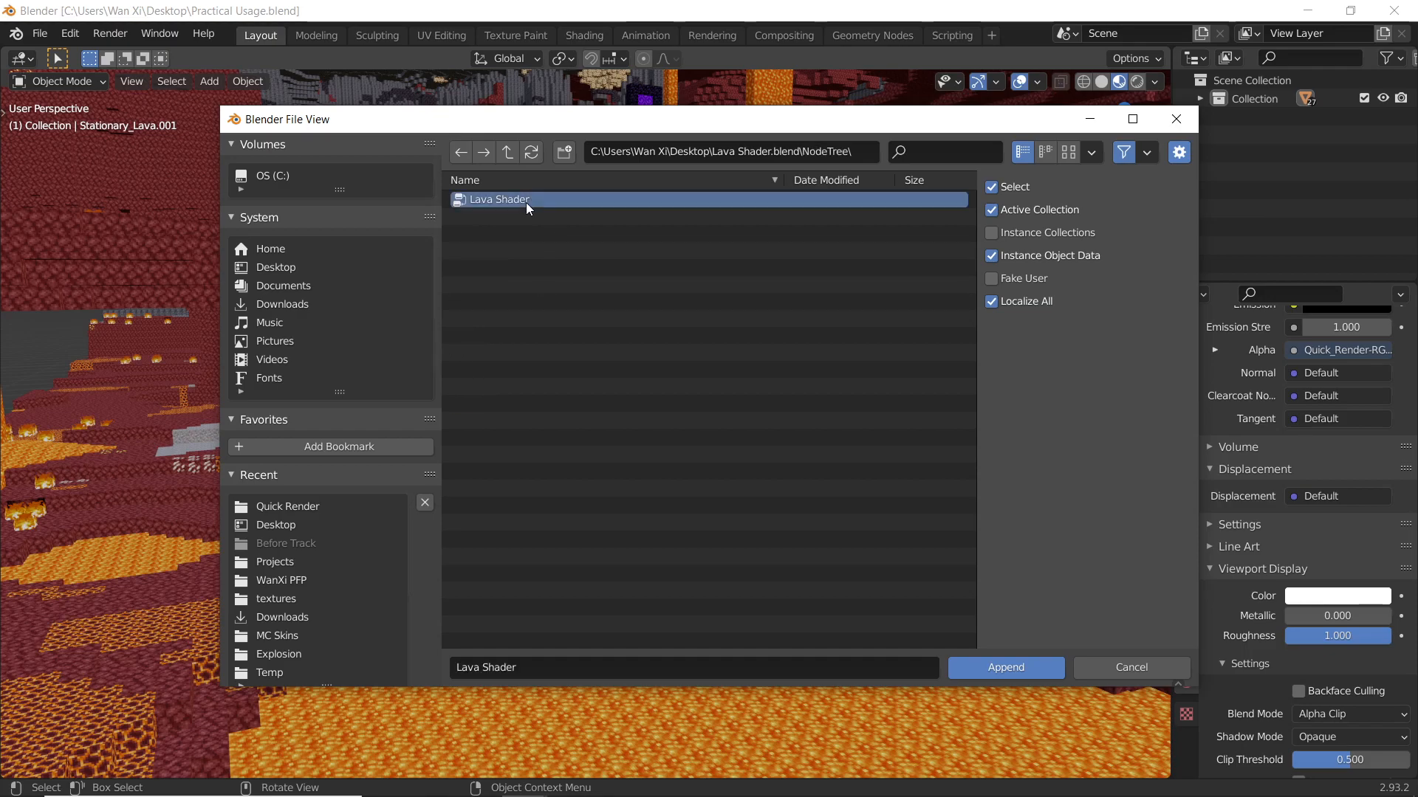
{"action": "double_click", "coordinate": [558, 199]}
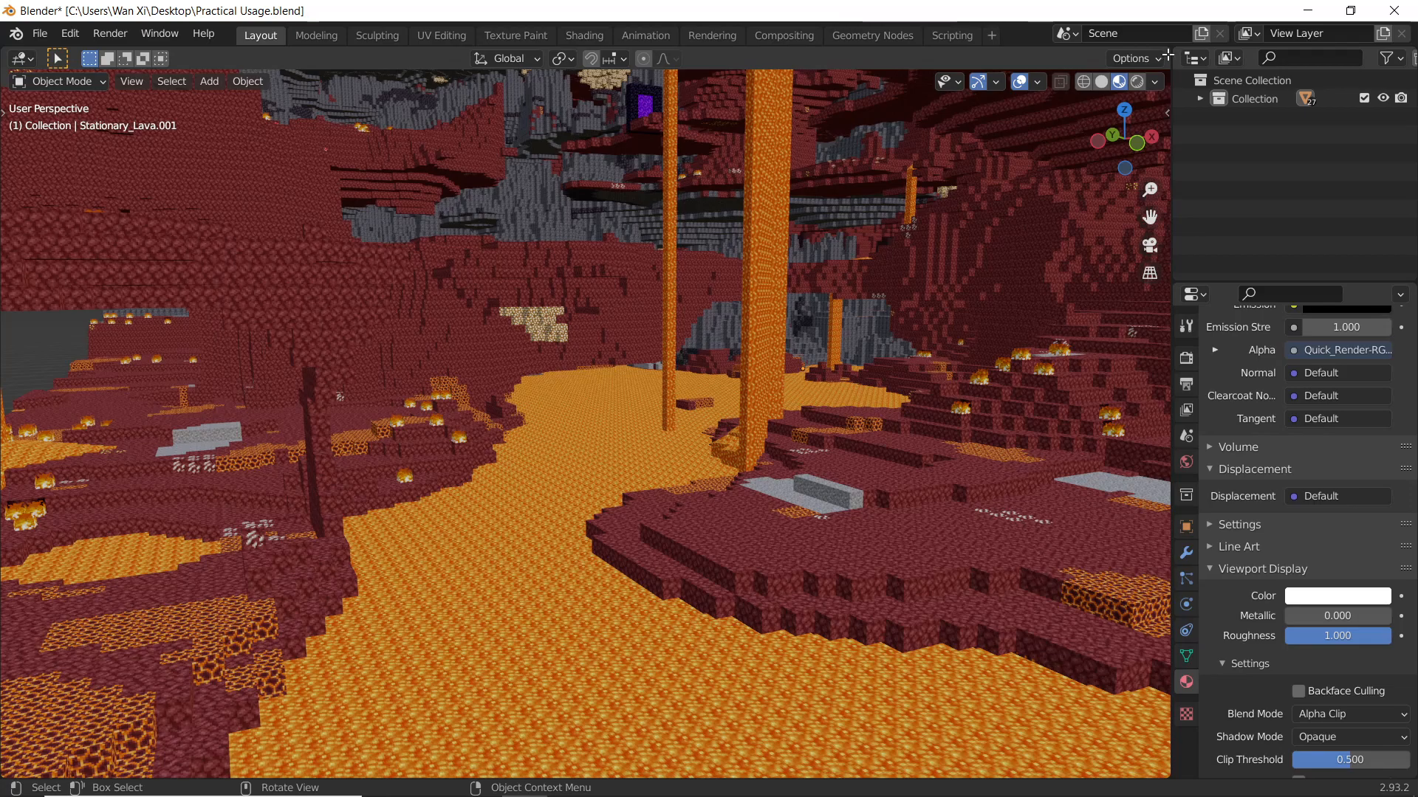
Step: Split the 3D viewport and show the Stationary_Lava.001 material nodes in a Shader Editor beside the scene
{"action": "left_click_drag", "start_coordinate": [1166, 55], "coordinate": [668, 59]}
{"action": "left_click", "coordinate": [689, 57]}
{"action": "left_click", "coordinate": [759, 260]}
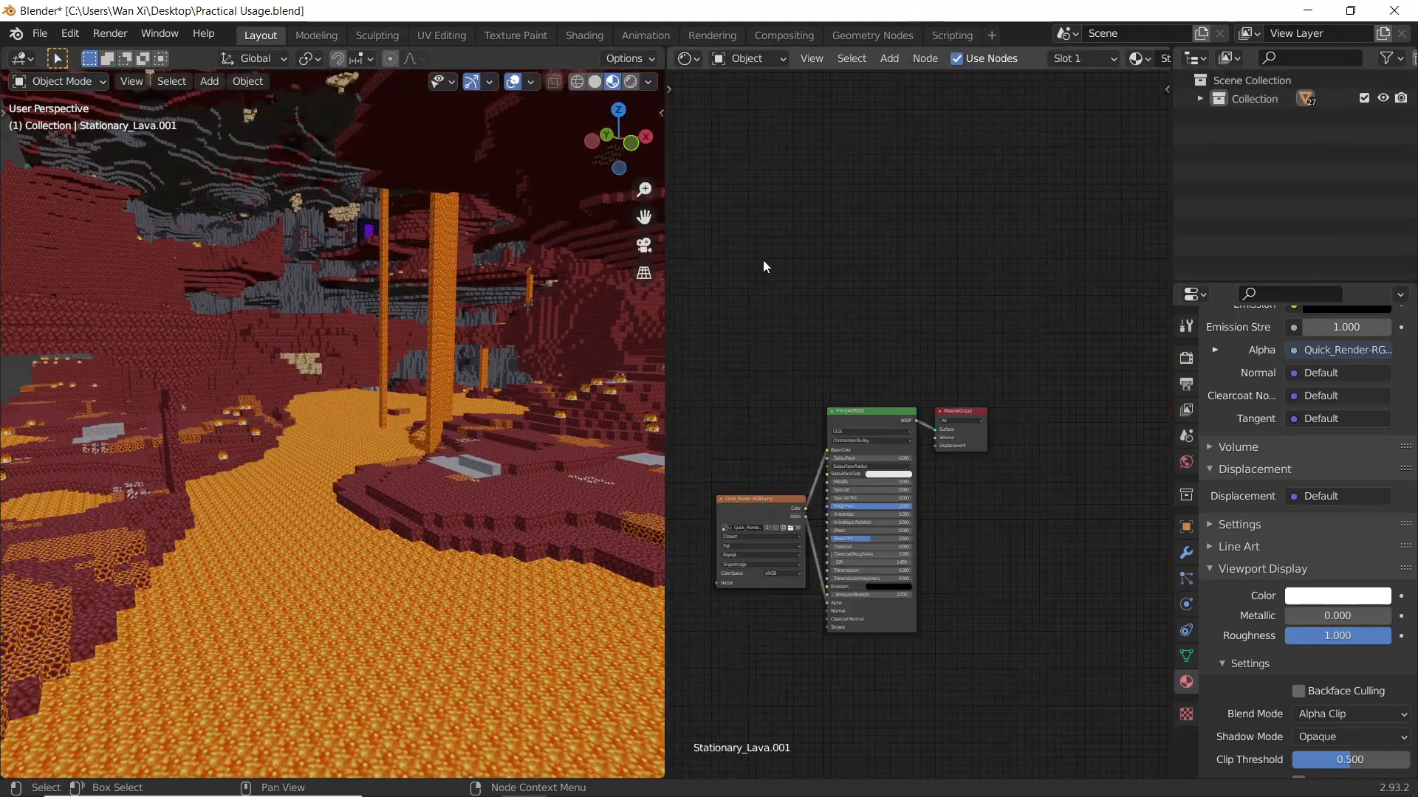
{"action": "key", "text": "Home"}
{"action": "scroll", "coordinate": [339, 569], "scroll_direction": "up", "scroll_amount": 4}
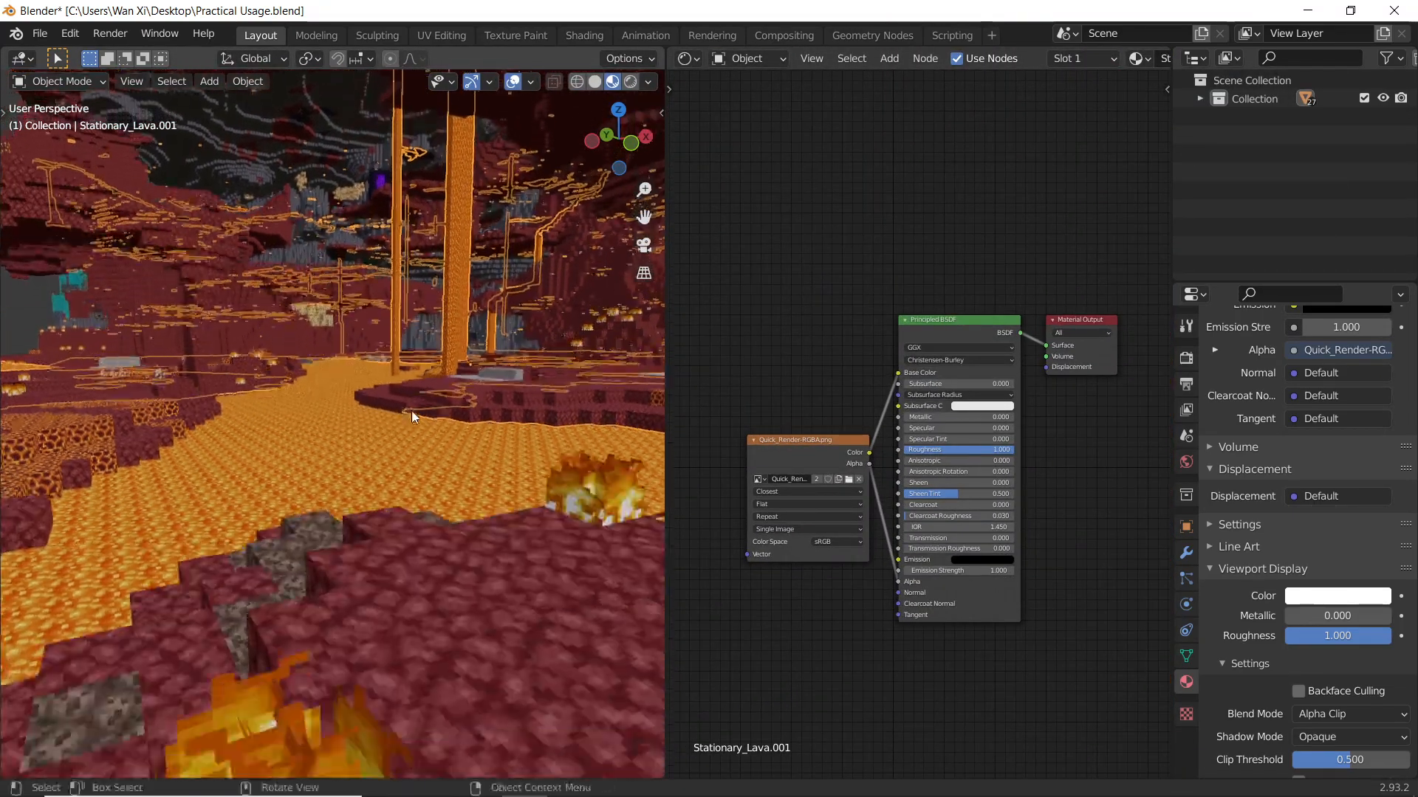
Step: Delete the image texture and Principled BSDF nodes from the Stationary_Lava.001 material, keeping only the Material Output
{"action": "middle_click_drag", "start_coordinate": [782, 333], "coordinate": [781, 354]}
{"action": "middle_click_drag", "start_coordinate": [435, 426], "coordinate": [430, 441]}
{"action": "scroll", "coordinate": [878, 409], "scroll_direction": "up", "scroll_amount": 2}
{"action": "middle_click_drag", "start_coordinate": [862, 407], "coordinate": [974, 315]}
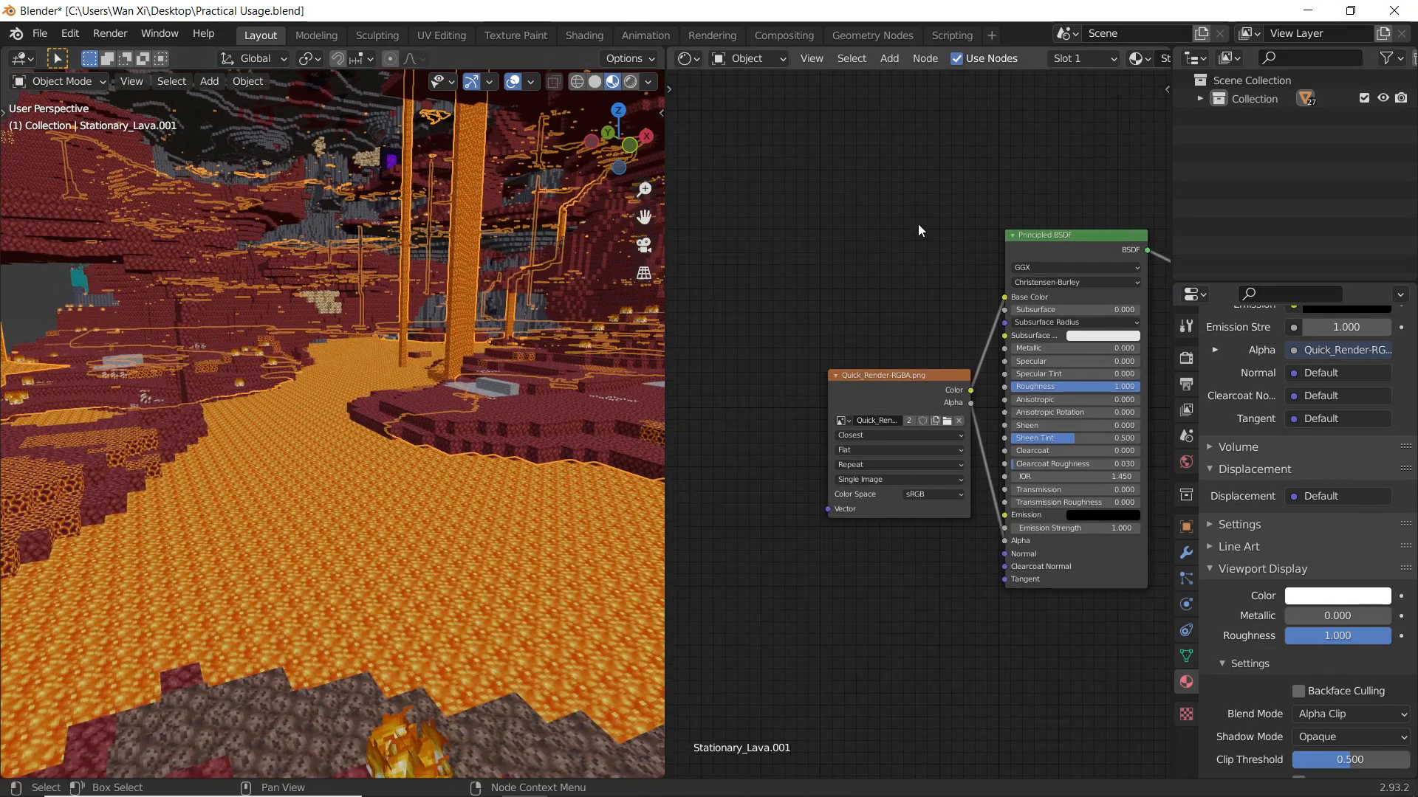
{"action": "middle_click_drag", "start_coordinate": [902, 225], "coordinate": [858, 318]}
{"action": "scroll", "coordinate": [858, 318], "scroll_direction": "down", "scroll_amount": 1}
{"action": "left_click_drag", "start_coordinate": [809, 236], "coordinate": [1034, 554]}
{"action": "key", "text": "x"}
{"action": "scroll", "coordinate": [861, 395], "scroll_direction": "up", "scroll_amount": 2}
{"action": "middle_click_drag", "start_coordinate": [971, 266], "coordinate": [840, 309]}
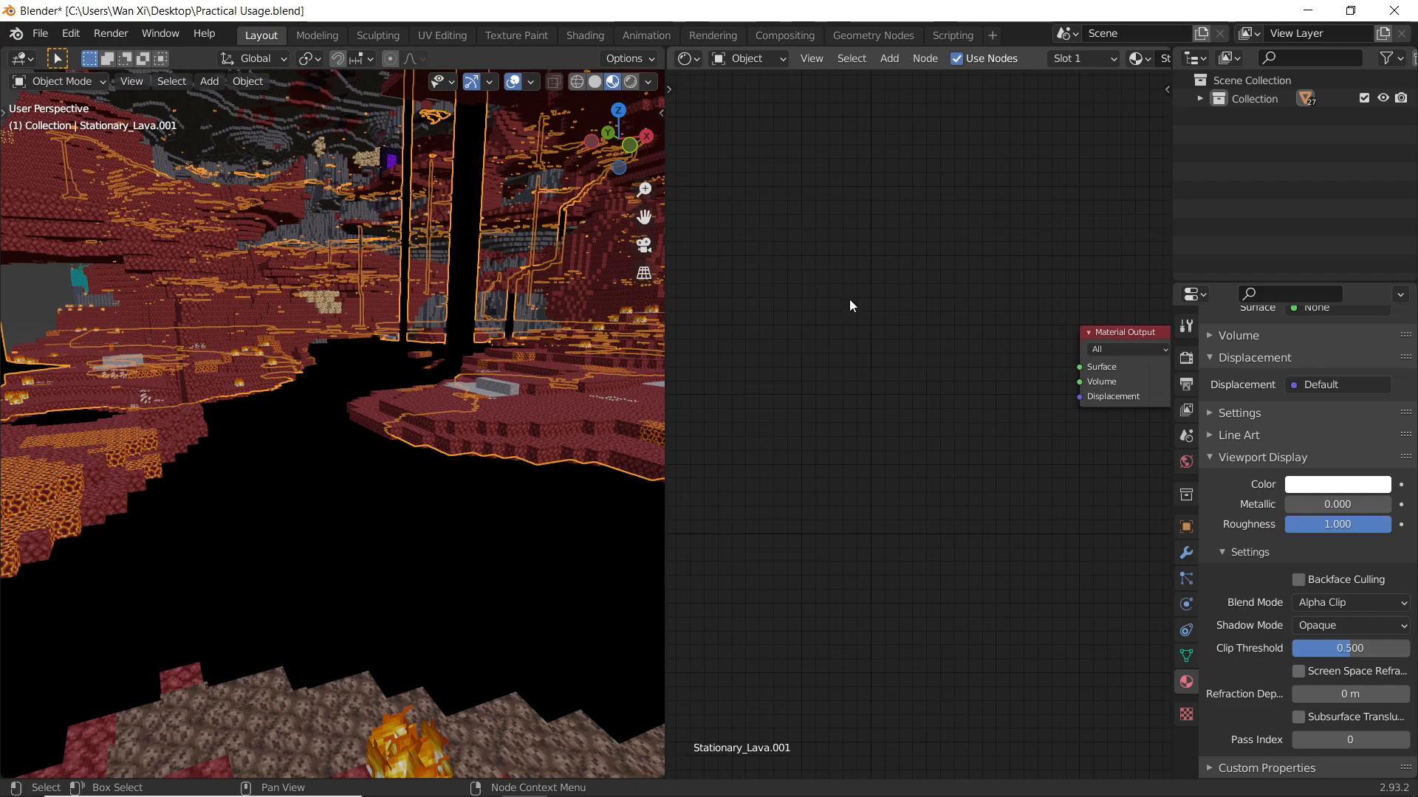
Step: Add the Lava Shader group node before the Material Output and widen it so its parameter names are readable
{"action": "left_click", "coordinate": [862, 290]}
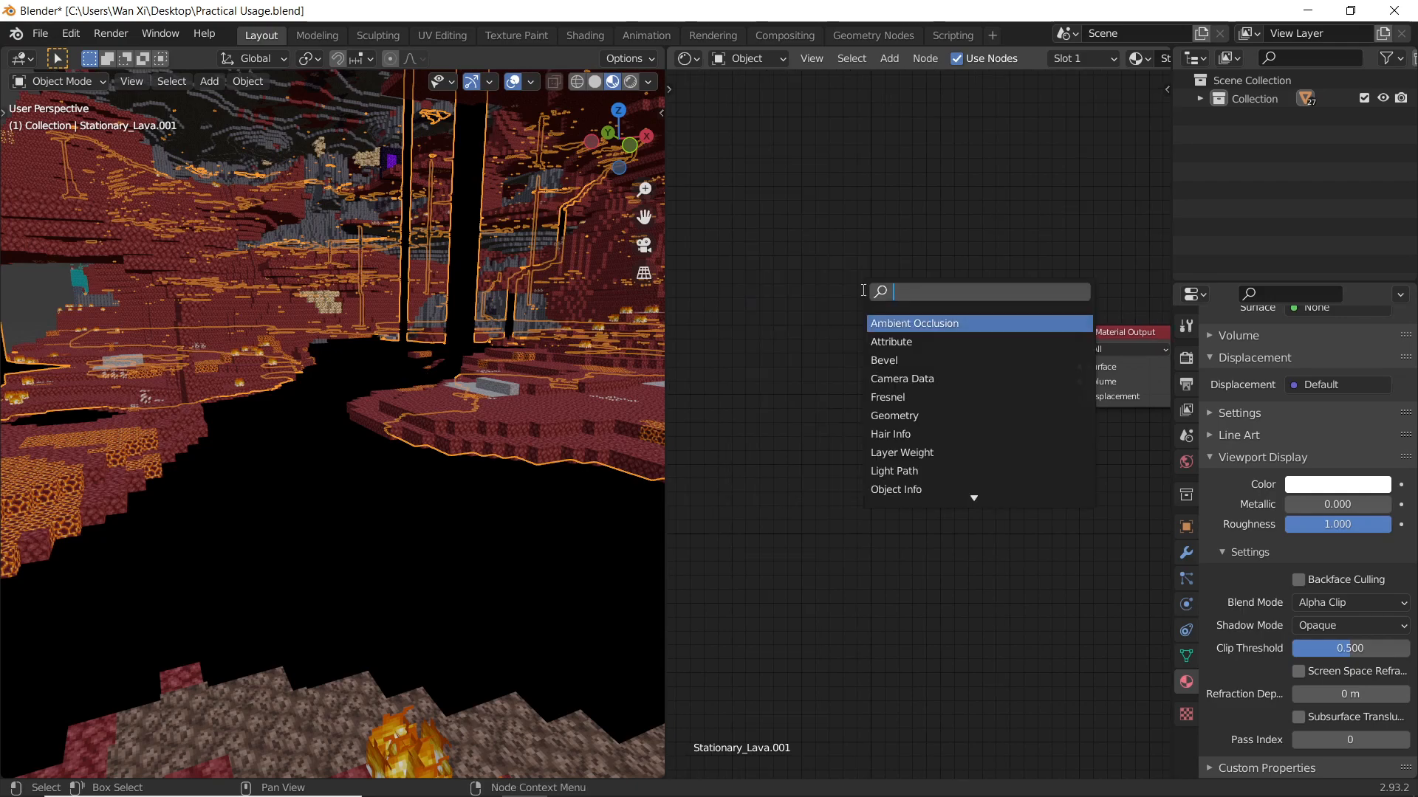
{"action": "key", "text": "Return"}
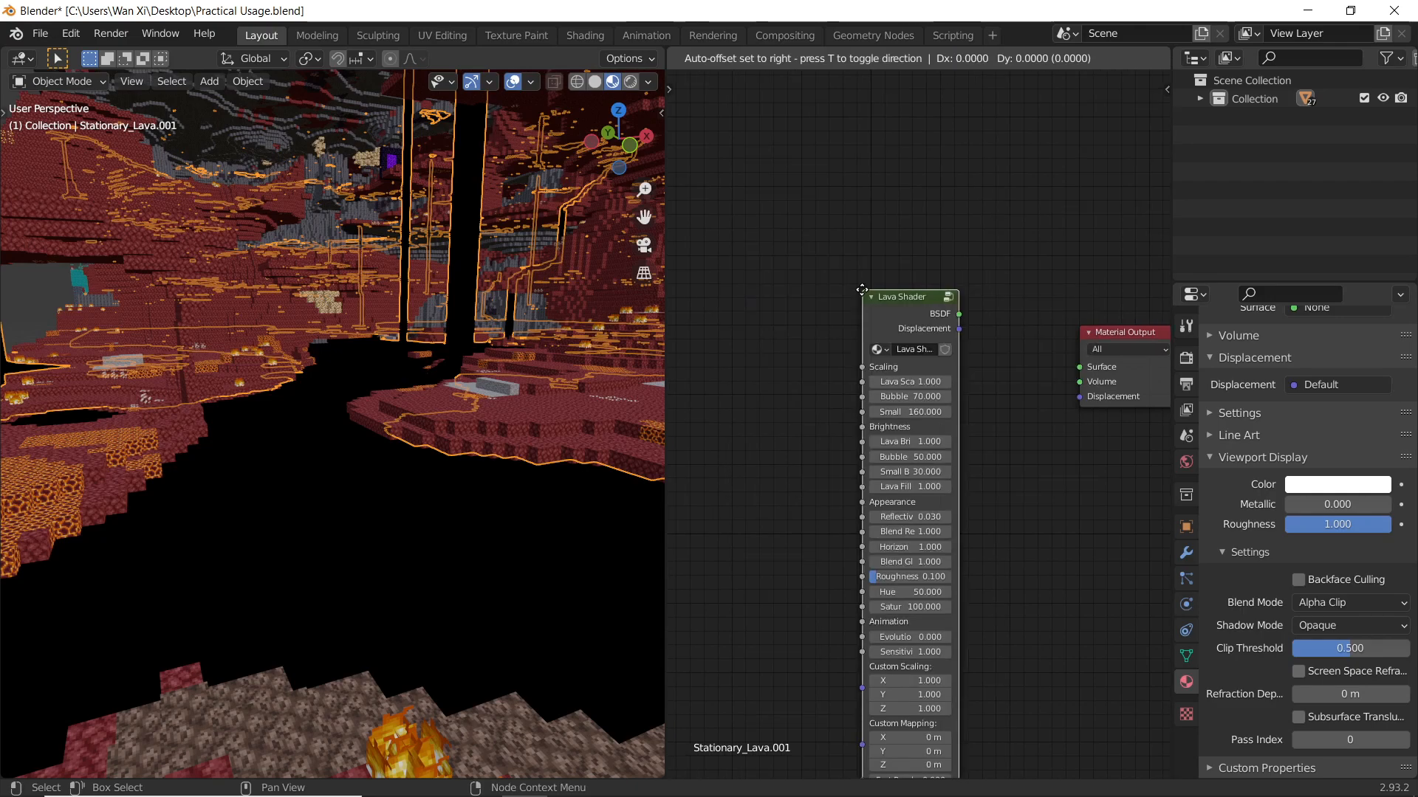
{"action": "scroll", "coordinate": [868, 332], "scroll_direction": "down", "scroll_amount": 2}
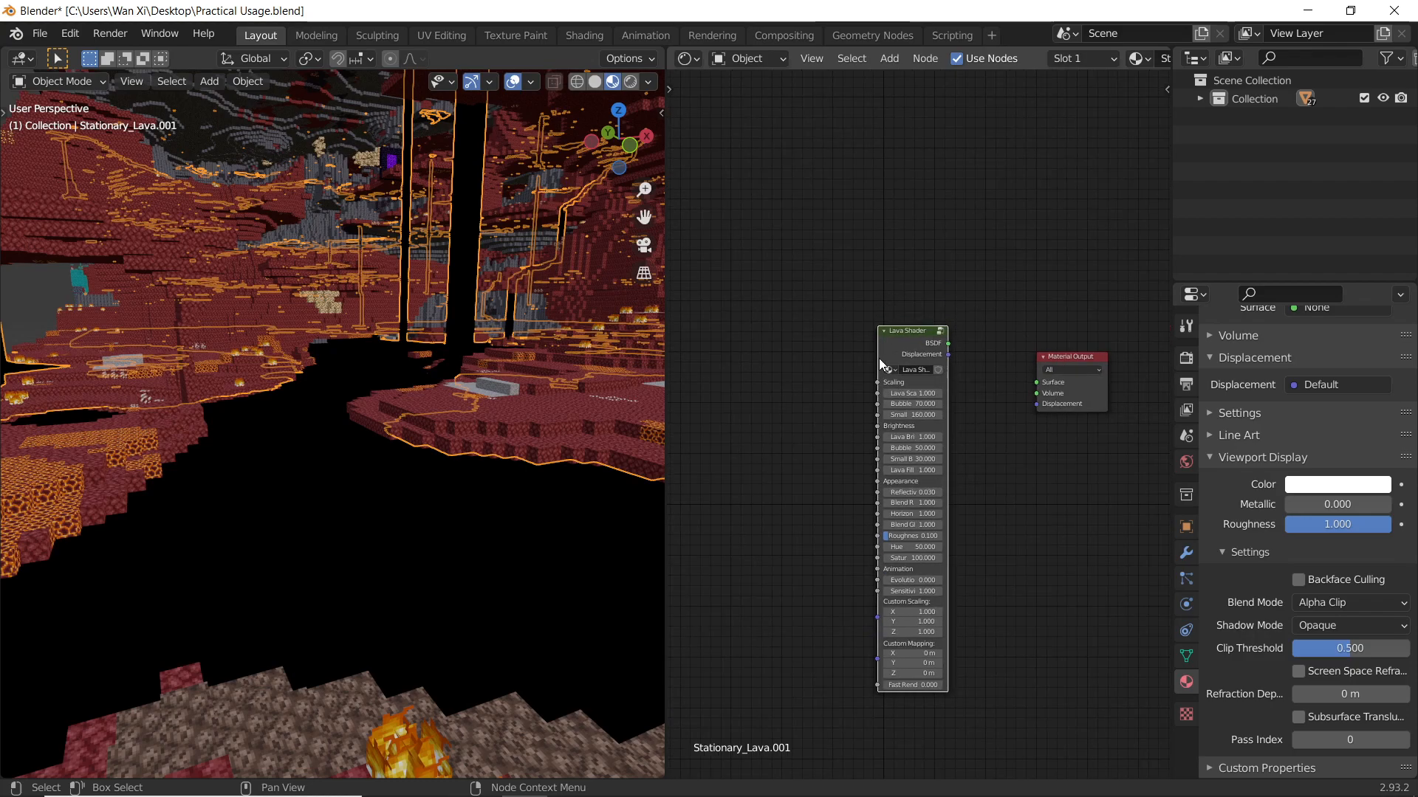
{"action": "left_click_drag", "start_coordinate": [877, 356], "coordinate": [821, 356]}
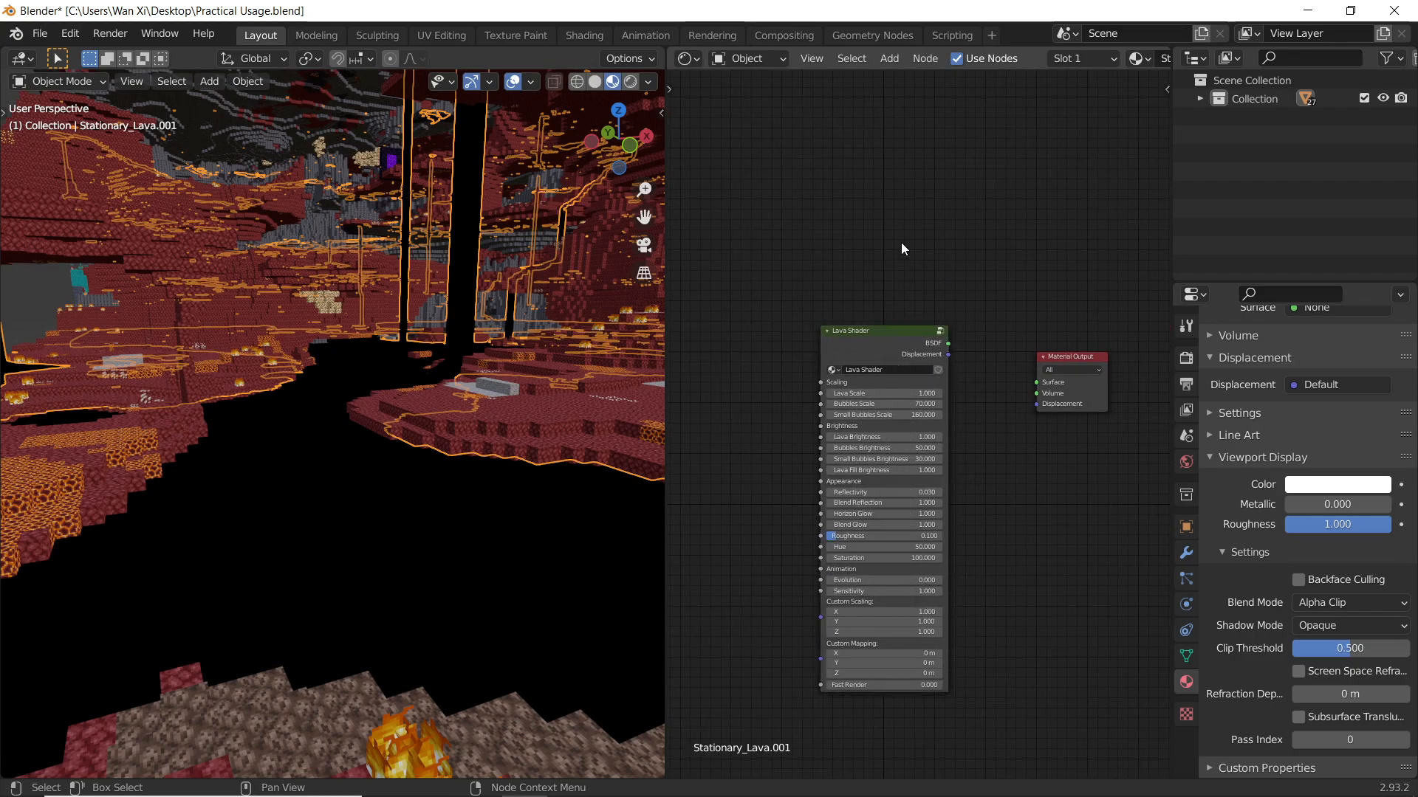
Step: Connect the Lava Shader's BSDF output to the Material Output's Surface input
{"action": "scroll", "coordinate": [923, 413], "scroll_direction": "up", "scroll_amount": 2}
{"action": "middle_click_drag", "start_coordinate": [1023, 406], "coordinate": [1000, 351]}
{"action": "left_click_drag", "start_coordinate": [1062, 212], "coordinate": [877, 404]}
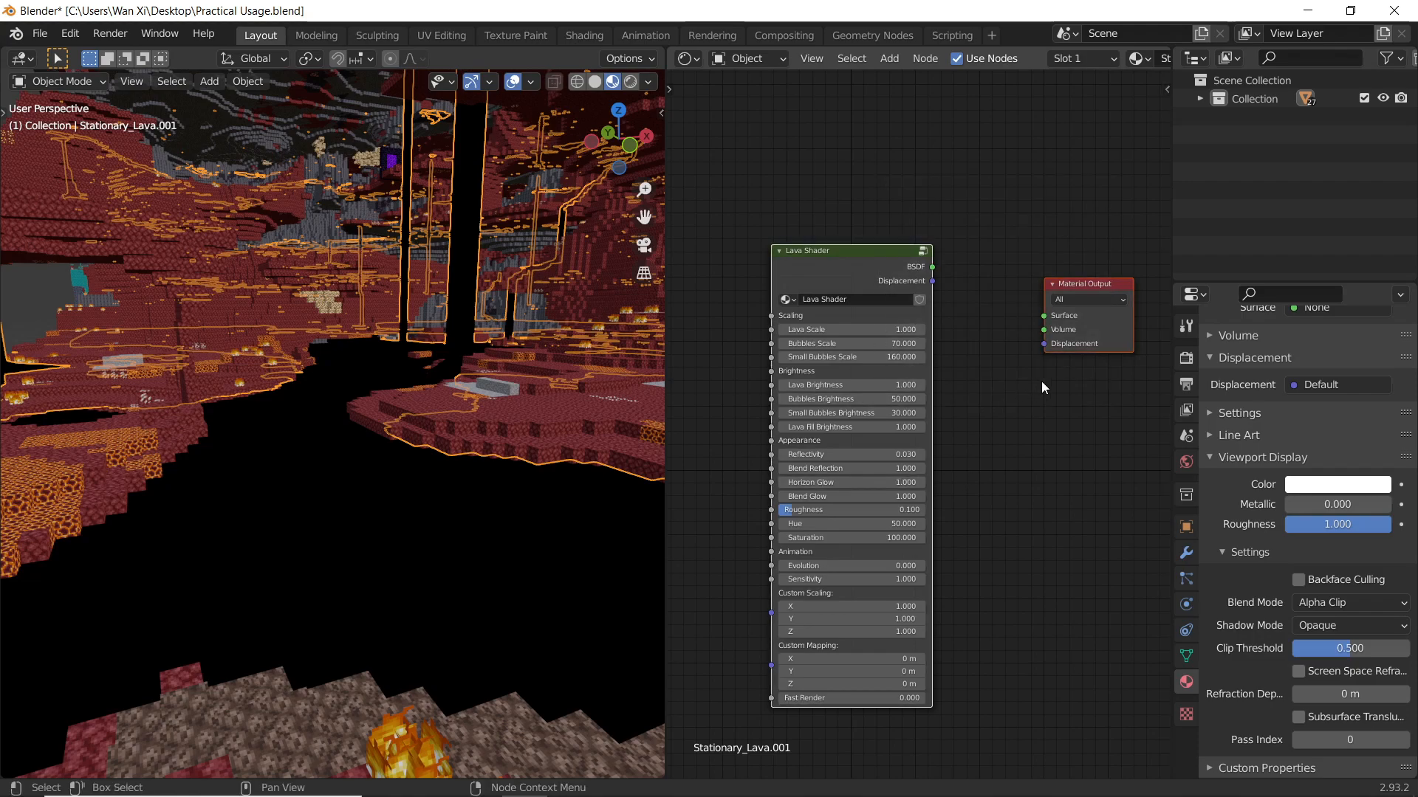
{"action": "key", "text": "f"}
{"action": "key", "text": "Home"}
Step: Set the Lava Scale of the Lava Shader to 30 and inspect the lava in the Nether scene
{"action": "middle_click_drag", "start_coordinate": [325, 422], "coordinate": [316, 528]}
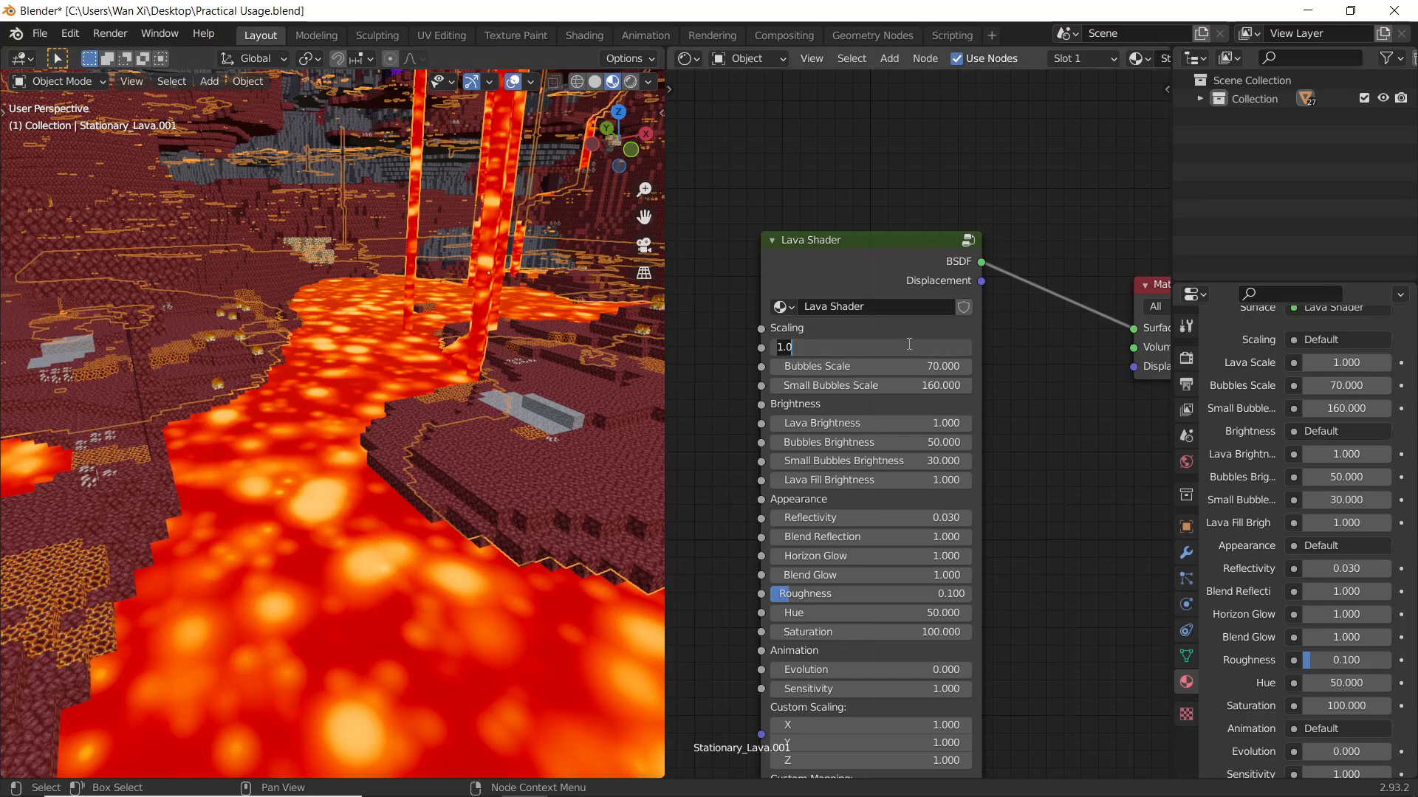
{"action": "key", "text": "Return"}
{"action": "middle_click_drag", "start_coordinate": [467, 472], "coordinate": [494, 453]}
{"action": "scroll", "coordinate": [493, 455], "scroll_direction": "up", "scroll_amount": 4}
{"action": "scroll", "coordinate": [952, 476], "scroll_direction": "down", "scroll_amount": 4}
Step: Set the Lava Shader's Custom Scaling Y to 0.420 while viewing the large lava fall up close
{"action": "middle_click_drag", "start_coordinate": [971, 478], "coordinate": [1023, 291]}
{"action": "scroll", "coordinate": [935, 456], "scroll_direction": "up", "scroll_amount": 4}
{"action": "middle_click_drag", "start_coordinate": [404, 348], "coordinate": [400, 285]}
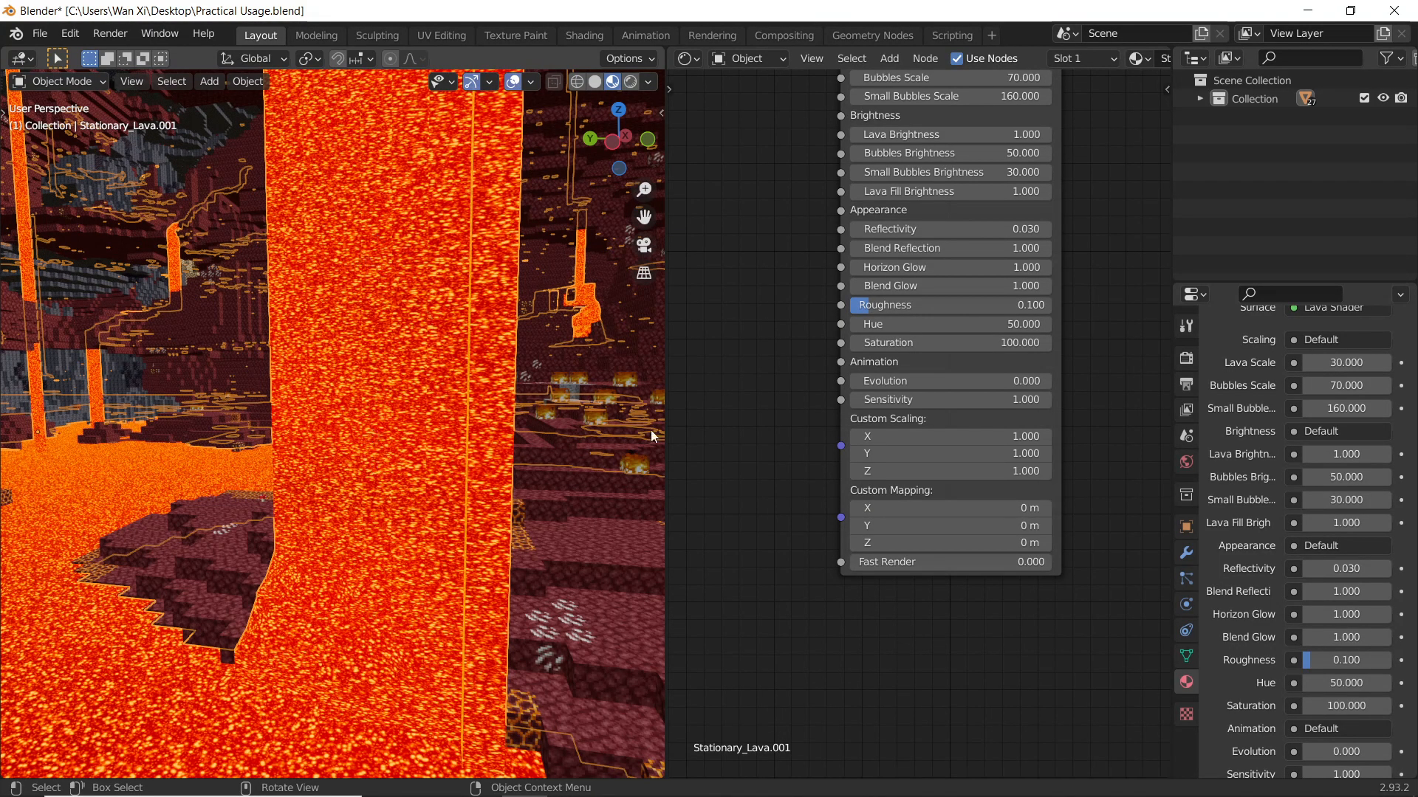
{"action": "scroll", "coordinate": [927, 436], "scroll_direction": "up", "scroll_amount": 3}
{"action": "left_click_drag", "start_coordinate": [960, 476], "coordinate": [909, 477]}
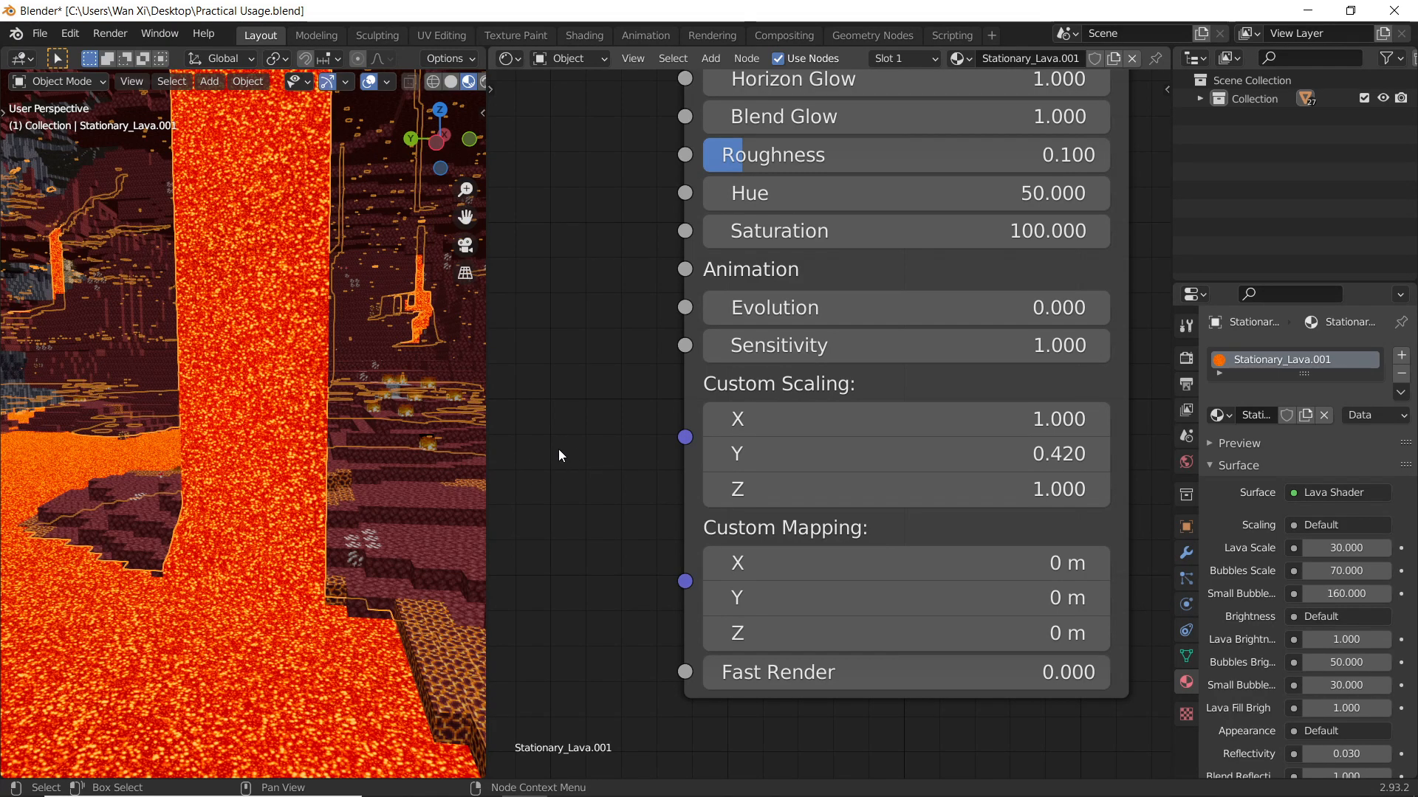
Step: Enlarge the 3D viewport and isolate the Stationary_Lava.001 object in local view
{"action": "left_click_drag", "start_coordinate": [488, 432], "coordinate": [943, 406]}
{"action": "middle_click_drag", "start_coordinate": [609, 375], "coordinate": [514, 410]}
{"action": "scroll", "coordinate": [515, 410], "scroll_direction": "down", "scroll_amount": 5}
{"action": "scroll", "coordinate": [529, 414], "scroll_direction": "down", "scroll_amount": 5}
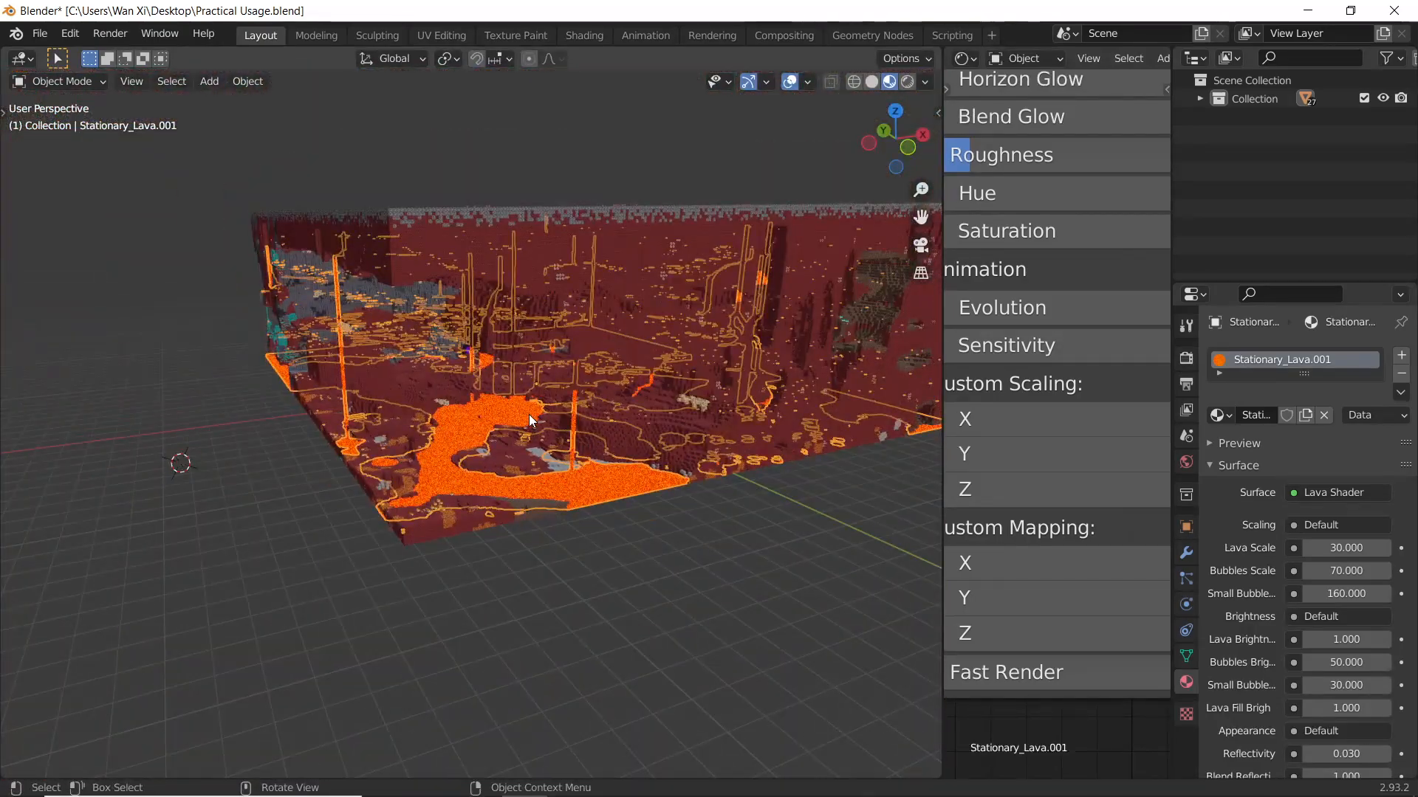
{"action": "key", "text": "KP_Divide"}
{"action": "middle_click_drag", "start_coordinate": [533, 409], "coordinate": [650, 477]}
{"action": "middle_click_drag", "start_coordinate": [601, 576], "coordinate": [437, 610]}
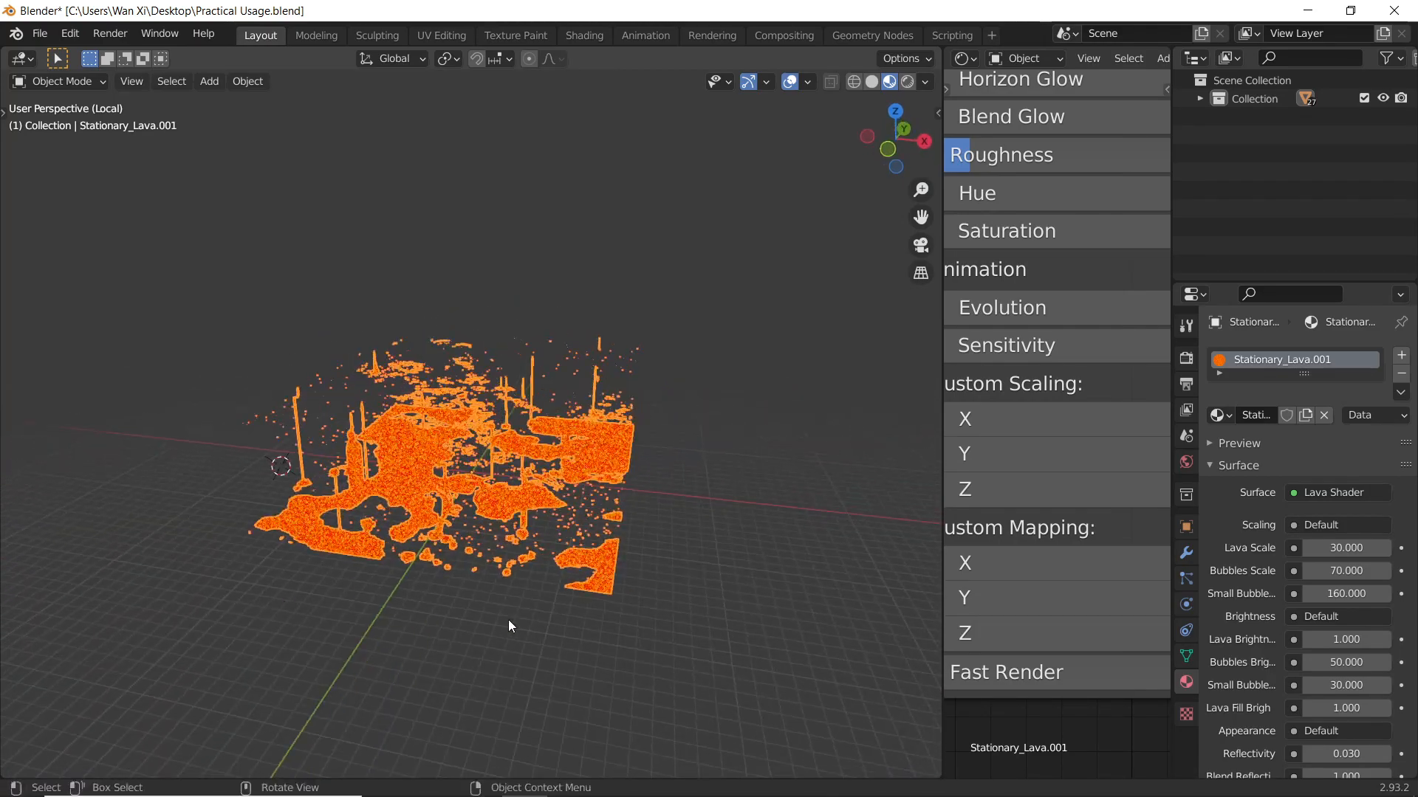
Step: Widen the node editor and bring the Lava Shader's Custom Scaling values into view beside the isolated lava
{"action": "middle_click_drag", "start_coordinate": [344, 613], "coordinate": [632, 447]}
{"action": "scroll", "coordinate": [1062, 421], "scroll_direction": "down", "scroll_amount": 5}
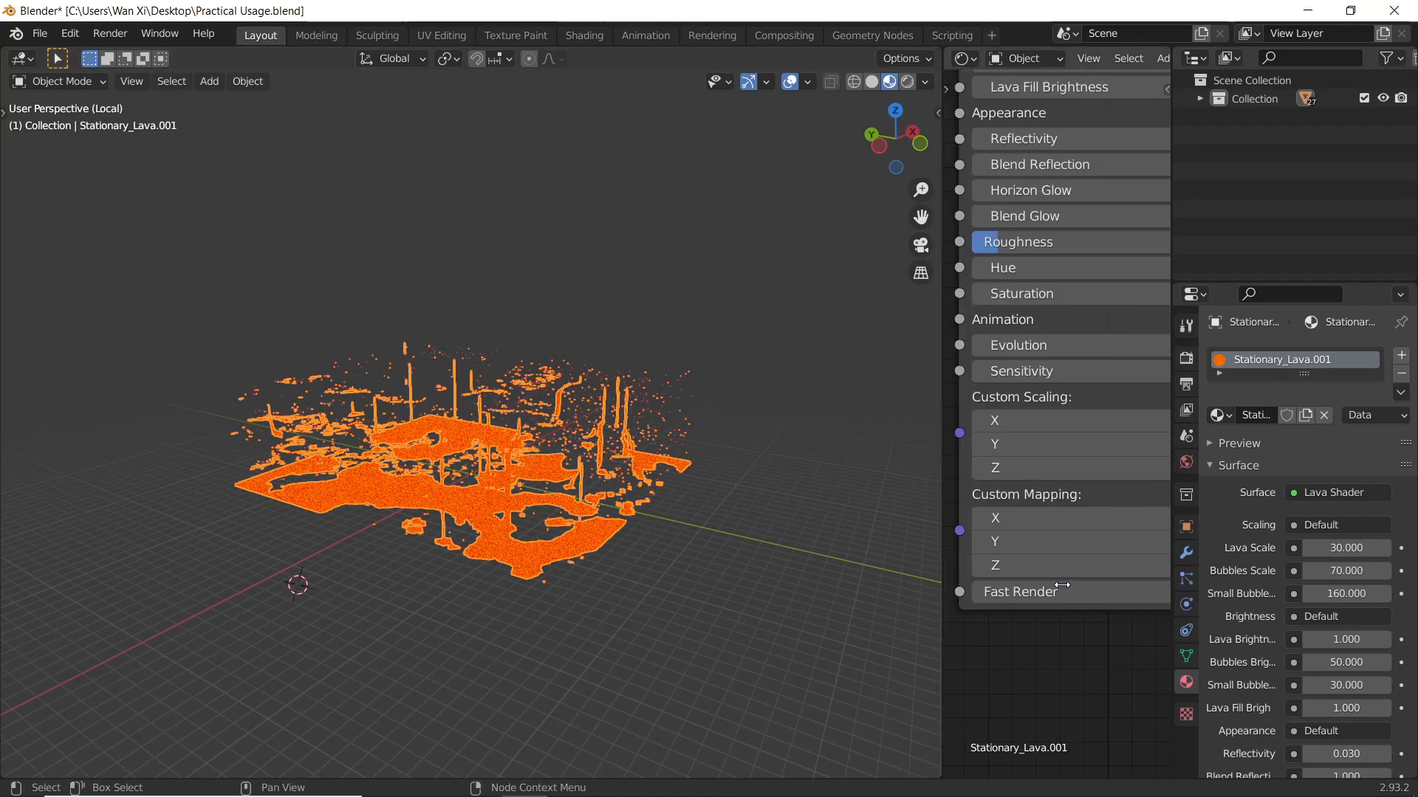
{"action": "middle_click_drag", "start_coordinate": [1112, 403], "coordinate": [1071, 393]}
{"action": "scroll", "coordinate": [574, 533], "scroll_direction": "up", "scroll_amount": 6}
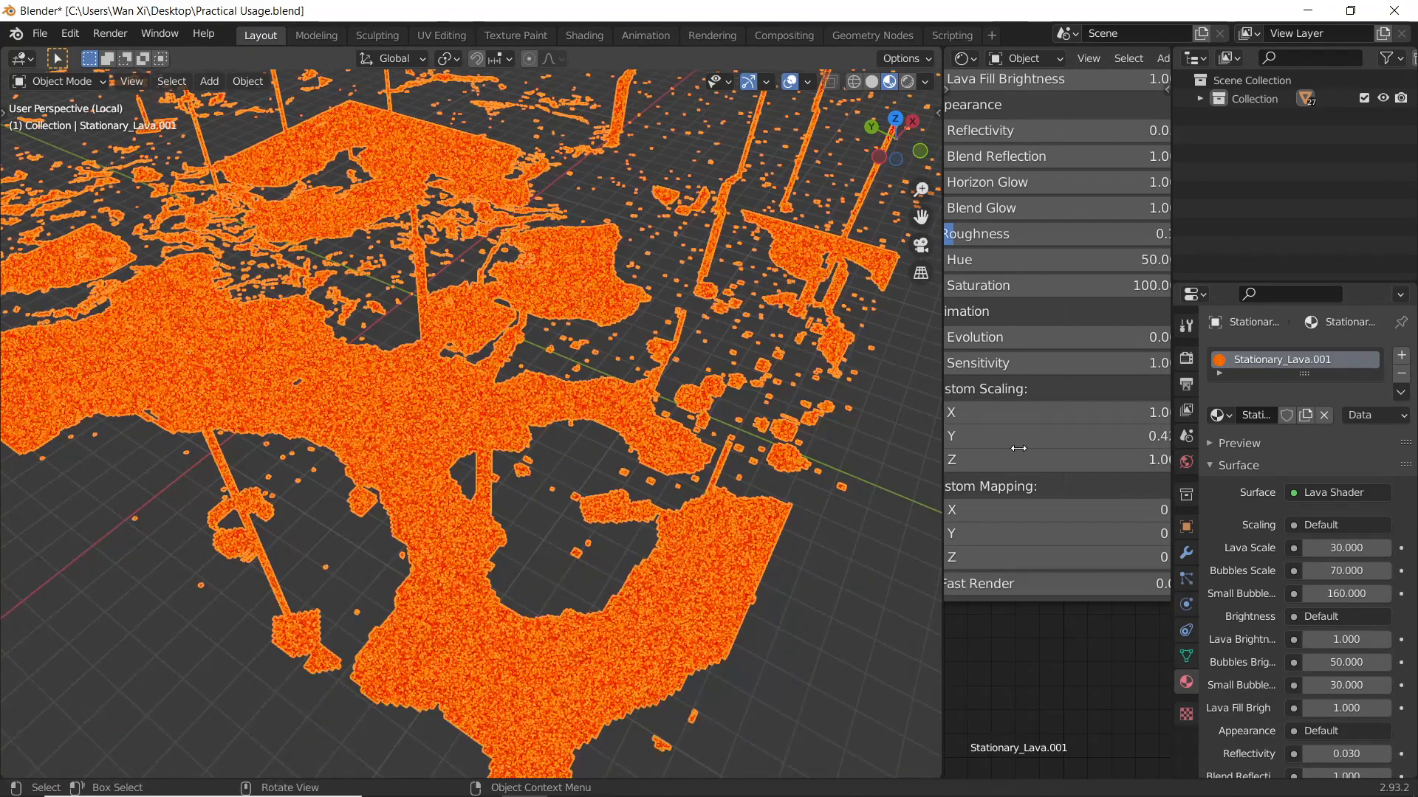
{"action": "scroll", "coordinate": [968, 480], "scroll_direction": "down", "scroll_amount": 3}
{"action": "left_click_drag", "start_coordinate": [781, 471], "coordinate": [856, 450]}
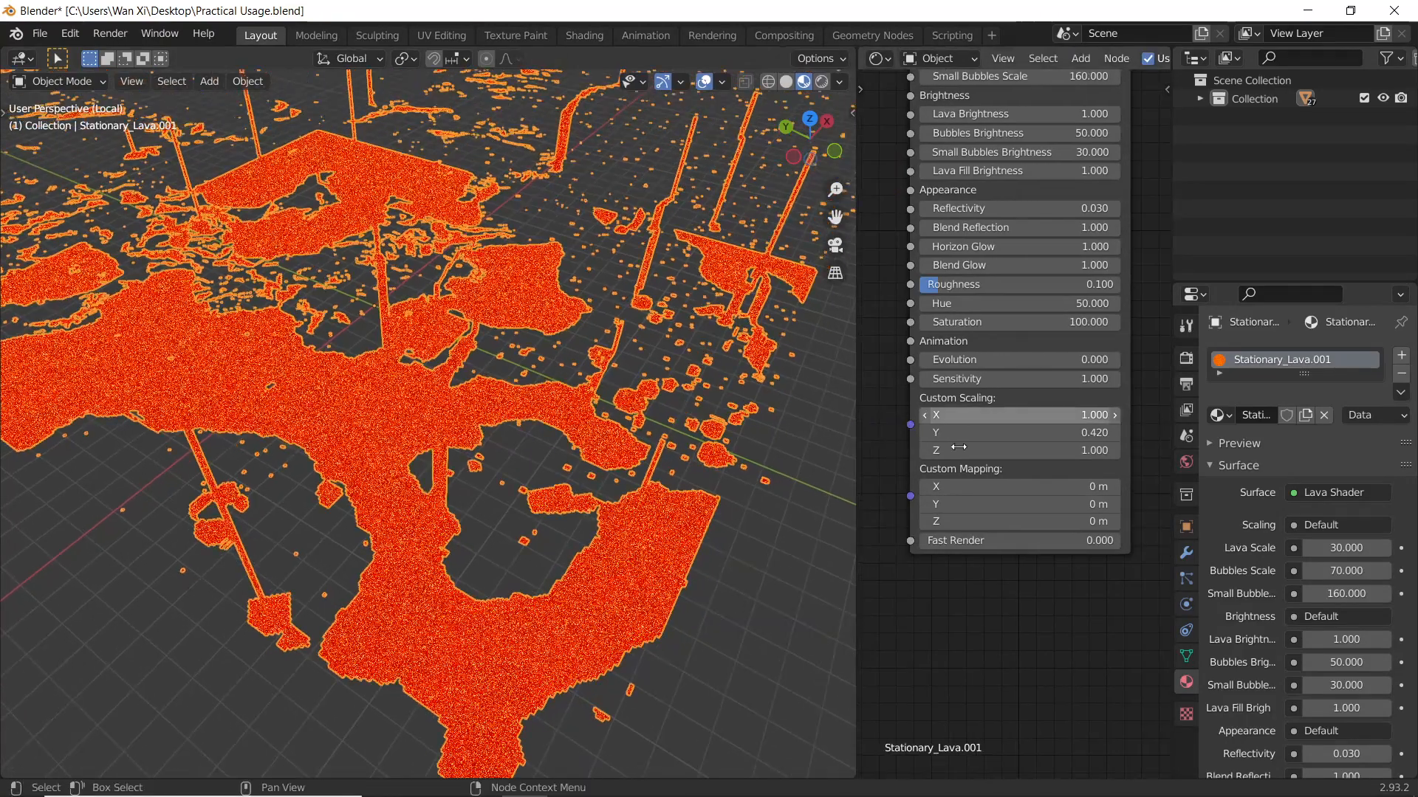
Step: Add a cube mesh and scale it up uniformly until it is clearly visible beside the lava
{"action": "scroll", "coordinate": [557, 499], "scroll_direction": "down", "scroll_amount": 5}
{"action": "middle_click_drag", "start_coordinate": [604, 437], "coordinate": [485, 432]}
{"action": "key", "text": "shift+a"}
{"action": "mouse_move", "coordinate": [513, 412]}
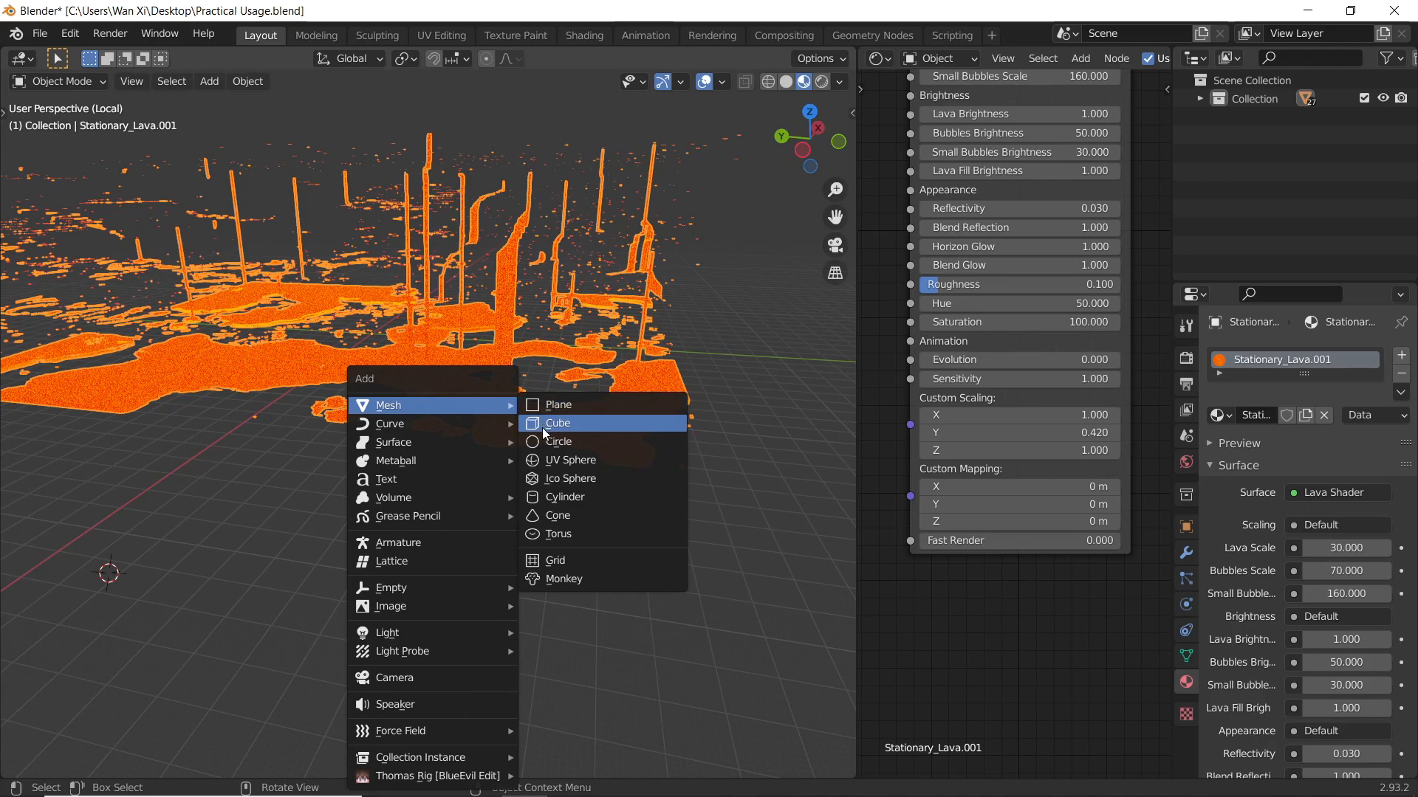
{"action": "left_click", "coordinate": [548, 430]}
{"action": "key", "text": "s"}
{"action": "left_click", "coordinate": [687, 429]}
{"action": "scroll", "coordinate": [561, 414], "scroll_direction": "down", "scroll_amount": 6}
{"action": "middle_click_drag", "start_coordinate": [527, 402], "coordinate": [437, 437]}
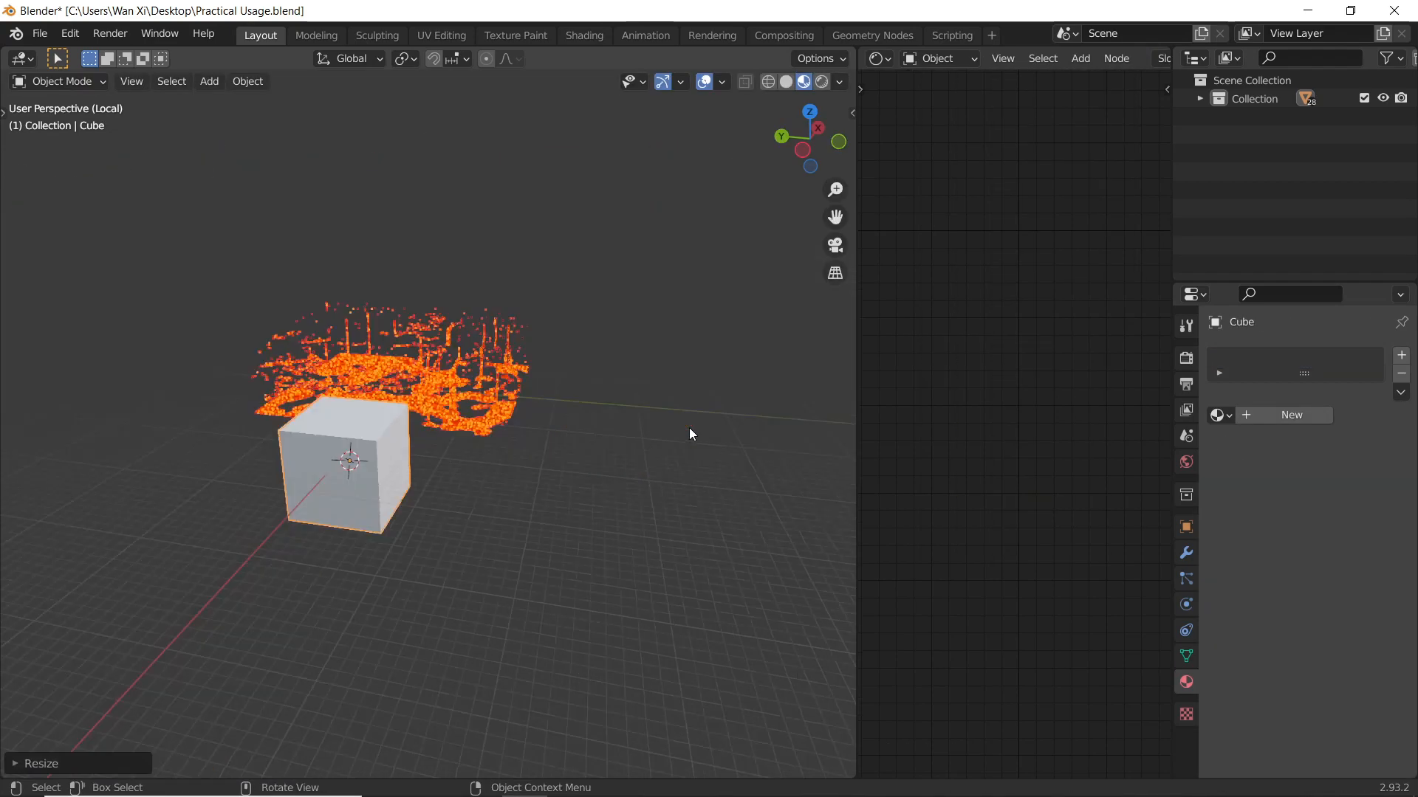
Step: From the top view, stretch the cube along X and along Y until its Y length matches the lava's
{"action": "key", "text": "KP_7"}
{"action": "scroll", "coordinate": [427, 420], "scroll_direction": "up", "scroll_amount": 3}
{"action": "key", "text": "s"}
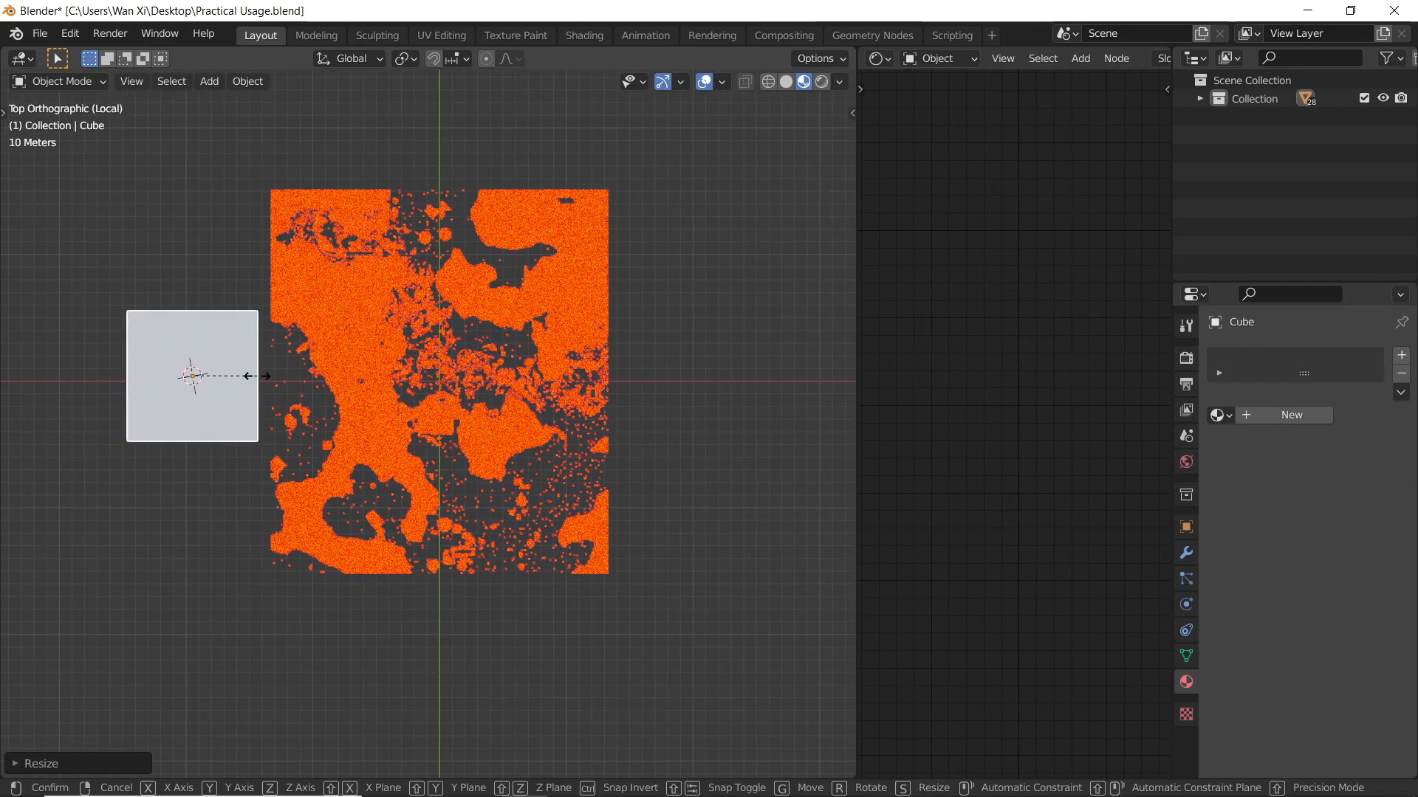
{"action": "key", "text": "x"}
{"action": "left_click", "coordinate": [304, 364]}
{"action": "key", "text": "s"}
{"action": "key", "text": "y"}
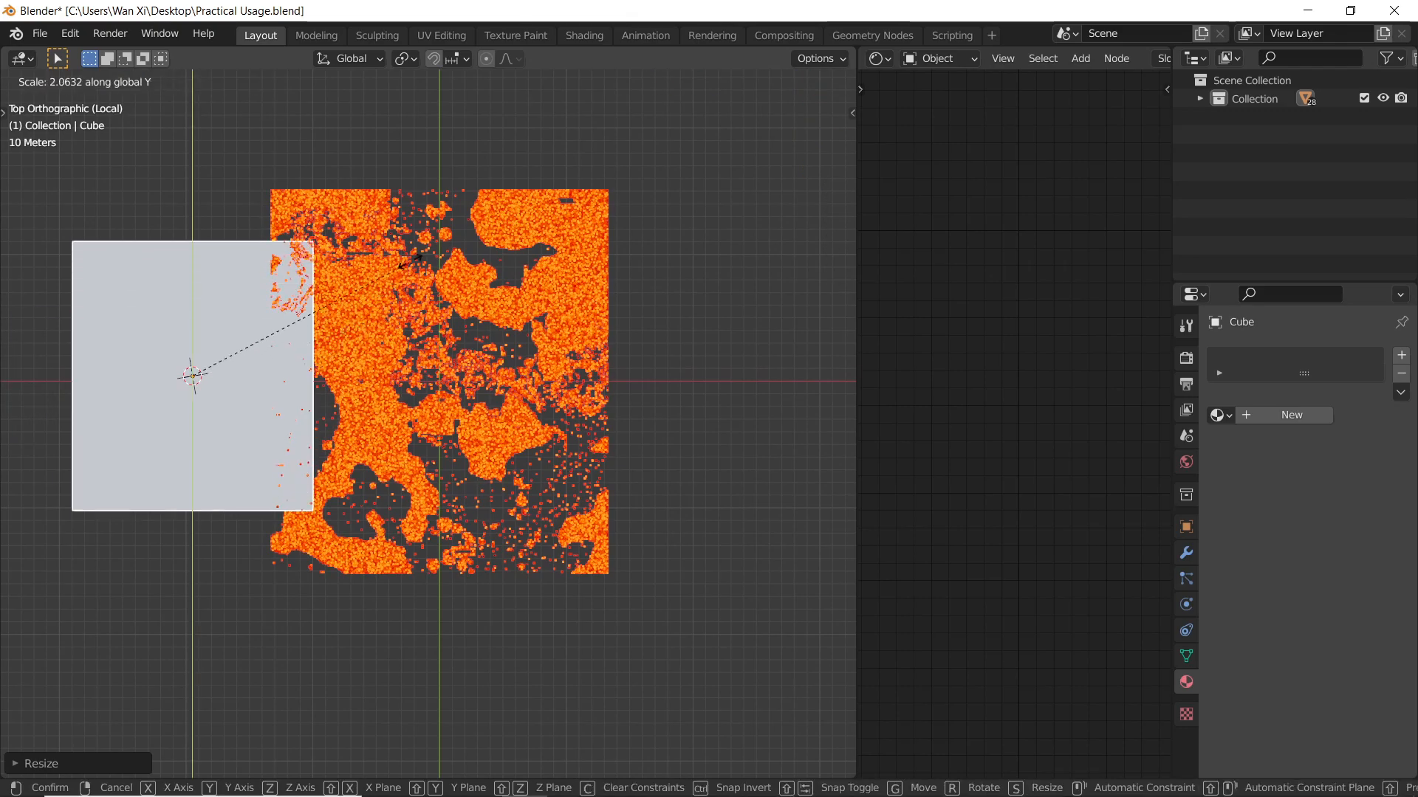
{"action": "left_click", "coordinate": [493, 172]}
Step: Move the cube over the lava and stretch it along X so it covers the lava's whole footprint
{"action": "key", "text": "g"}
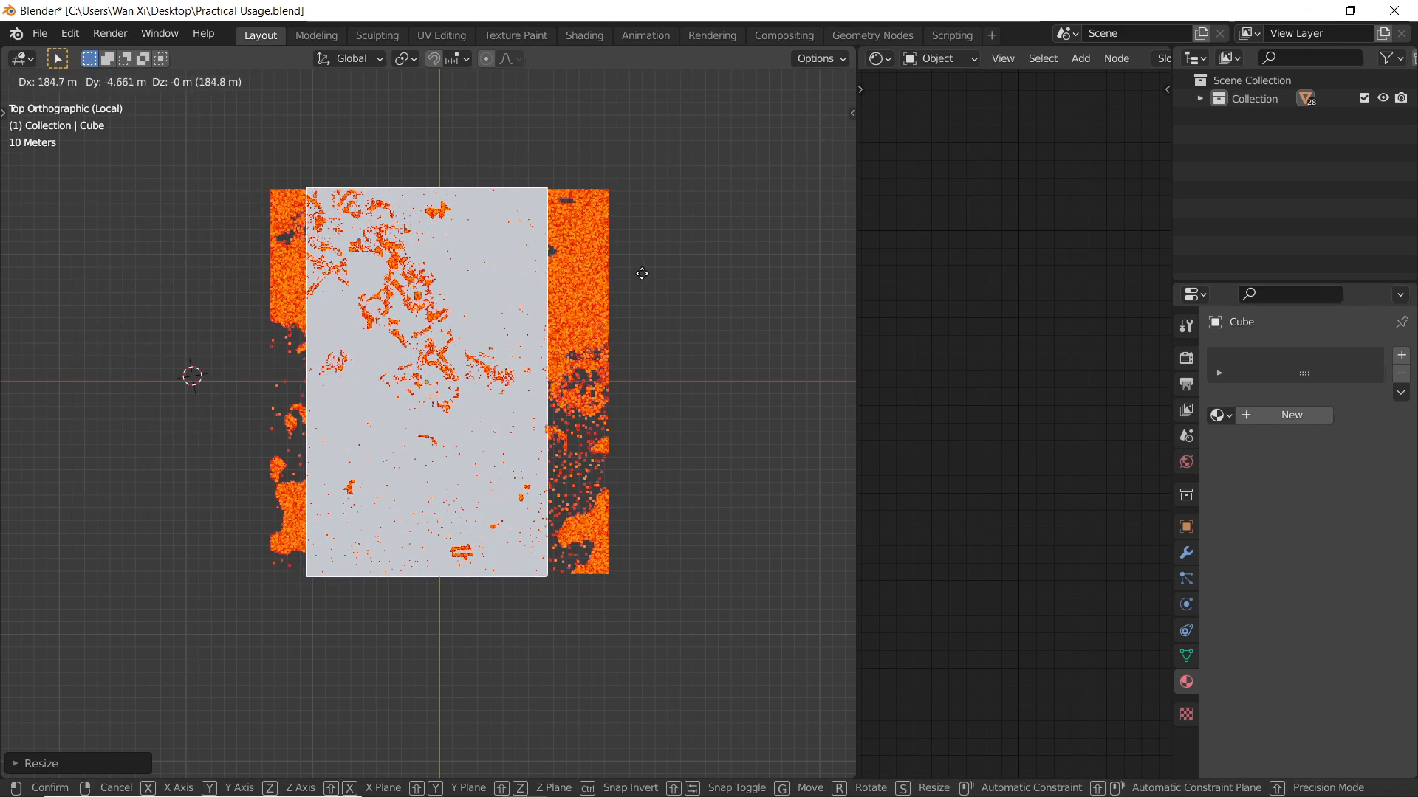
{"action": "left_click", "coordinate": [647, 280]}
{"action": "key", "text": "s"}
{"action": "key", "text": "x"}
{"action": "left_click", "coordinate": [750, 263]}
{"action": "key", "text": "g"}
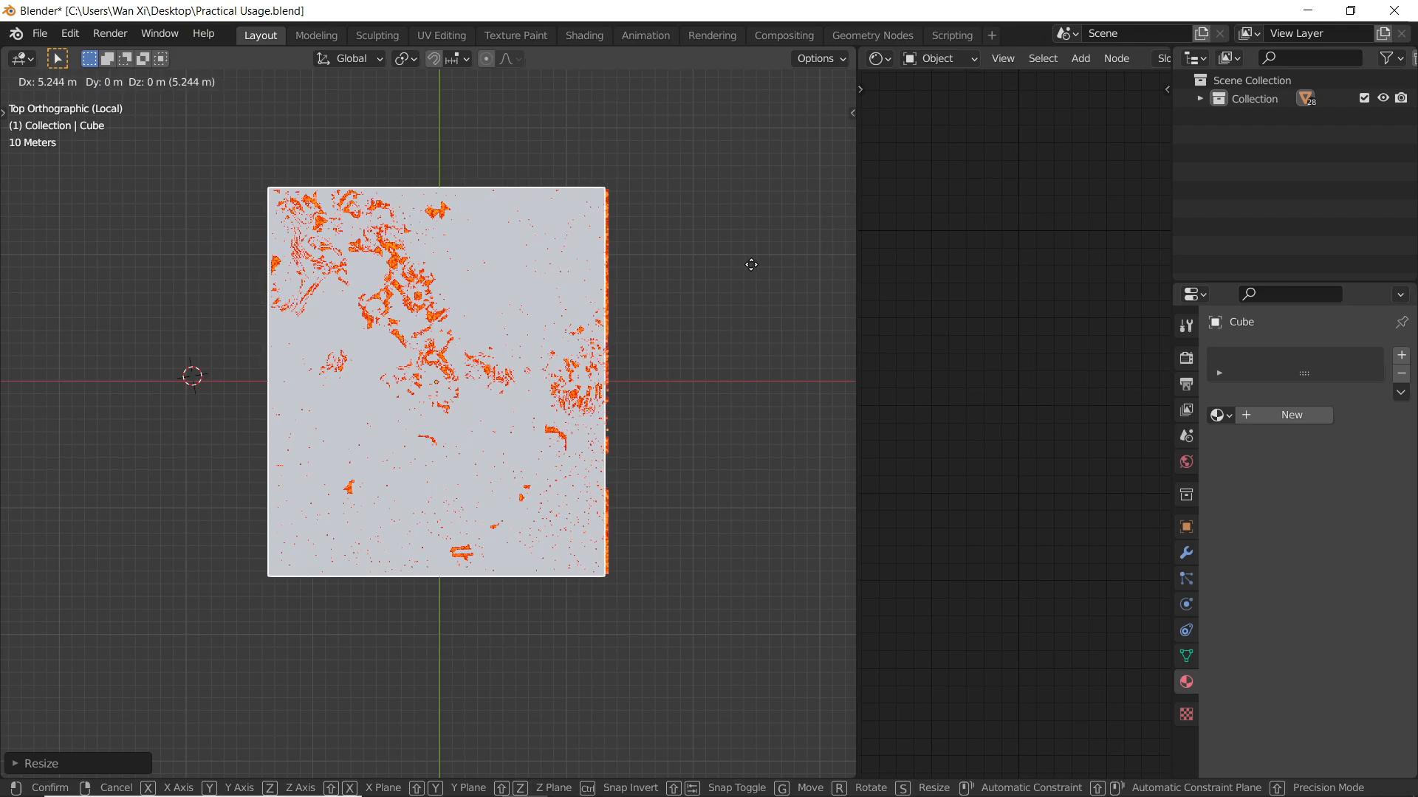
{"action": "left_click", "coordinate": [755, 265]}
Step: Fit the cube's height to the lava, move it beside the lava to about Y -309 m, and display its object transforms
{"action": "key", "text": "s"}
{"action": "key", "text": "ctrl+KP_3"}
{"action": "key", "text": "g"}
{"action": "left_click", "coordinate": [563, 552]}
{"action": "middle_click_drag", "start_coordinate": [563, 552], "coordinate": [645, 552]}
{"action": "left_click", "coordinate": [1186, 527]}
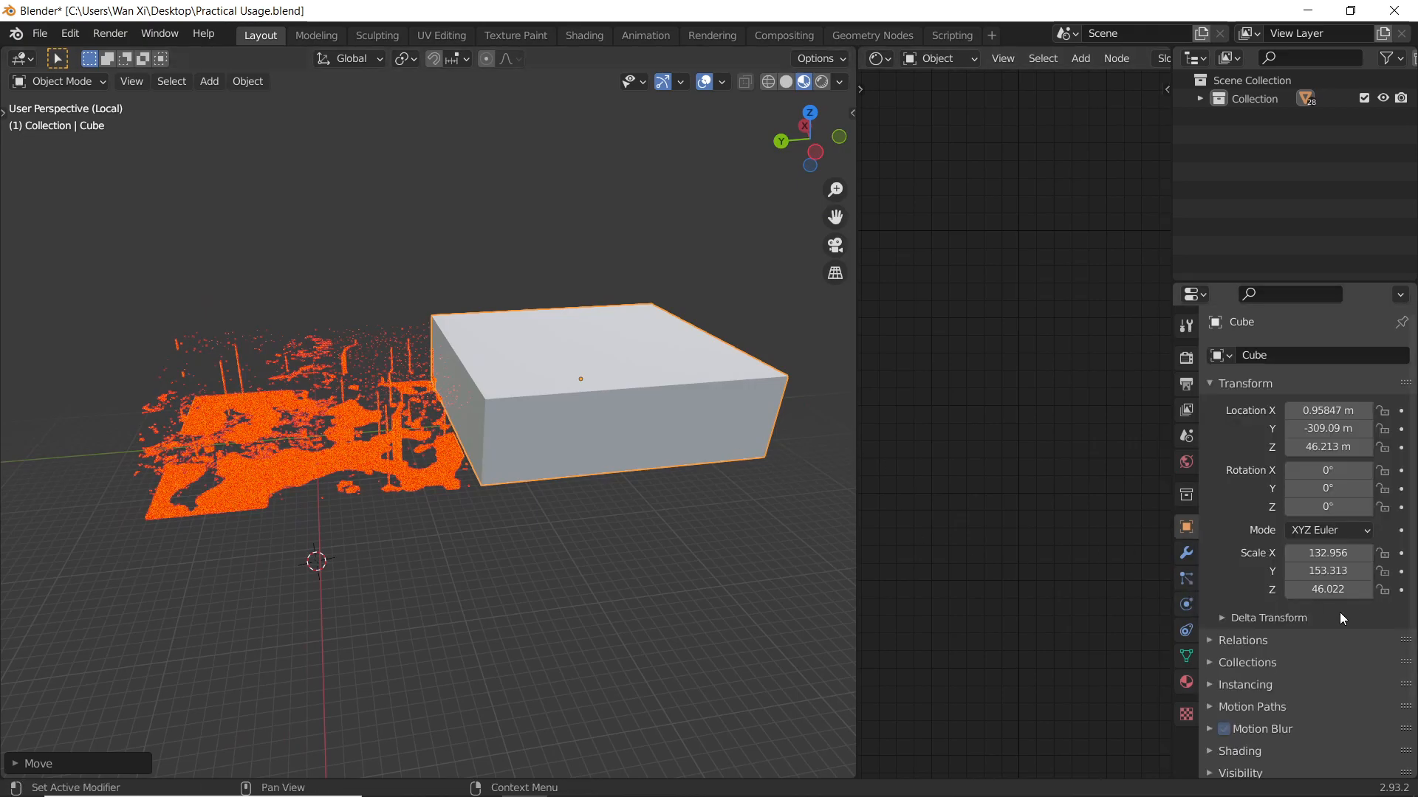
{"action": "middle_click_drag", "start_coordinate": [650, 442], "coordinate": [607, 428]}
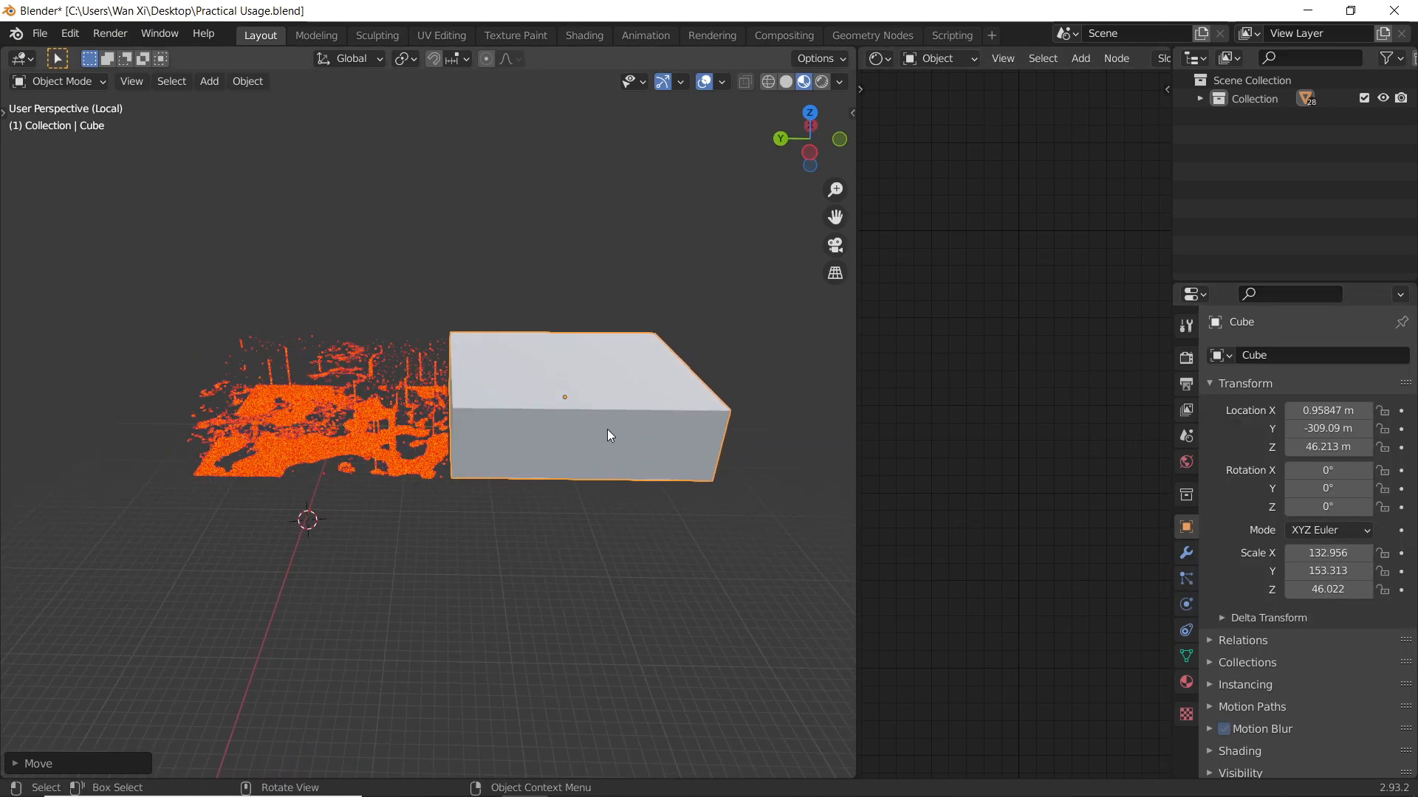
Step: Scale the cube down uniformly until its X scale is about 1.03
{"action": "key", "text": "KP_Decimal"}
{"action": "scroll", "coordinate": [454, 408], "scroll_direction": "down", "scroll_amount": 5}
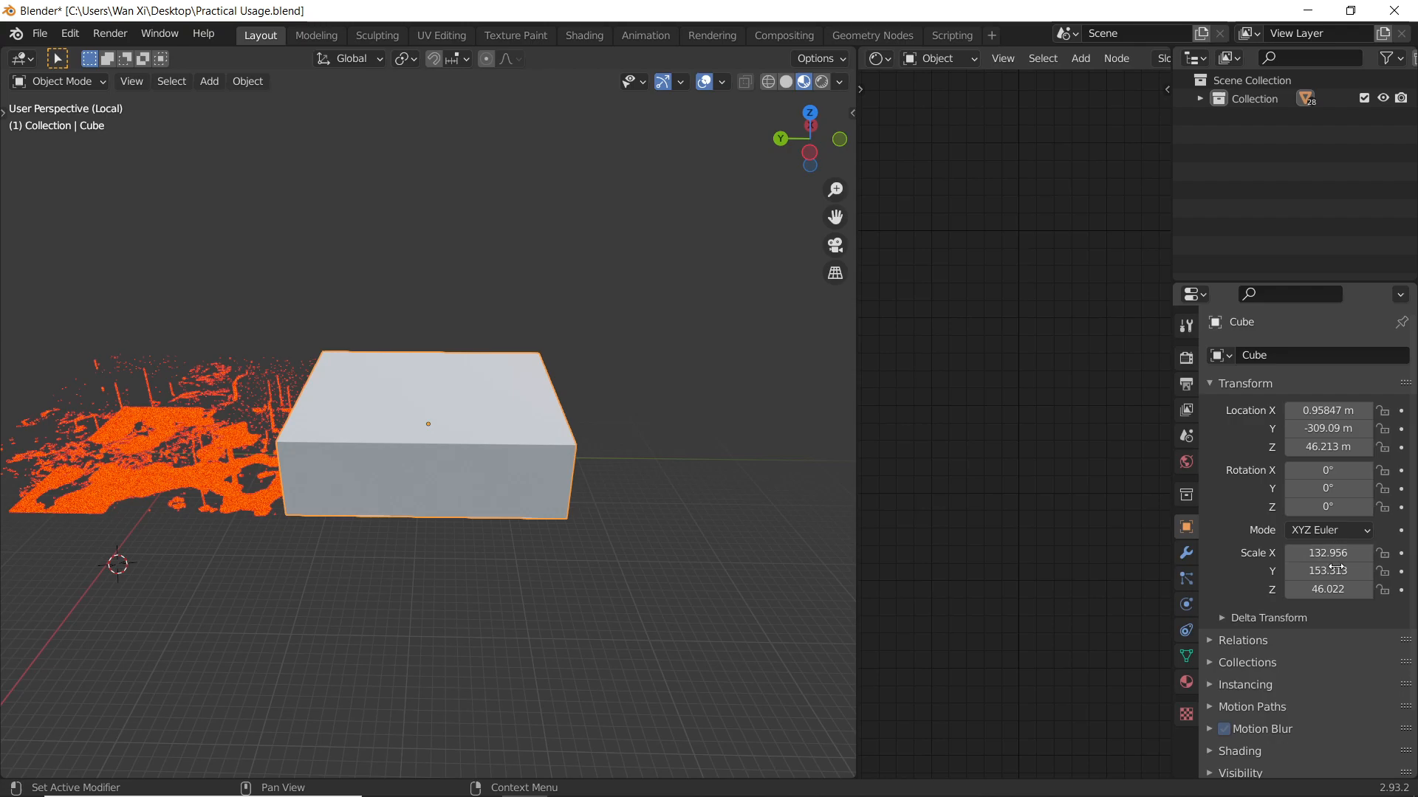
{"action": "key", "text": "s"}
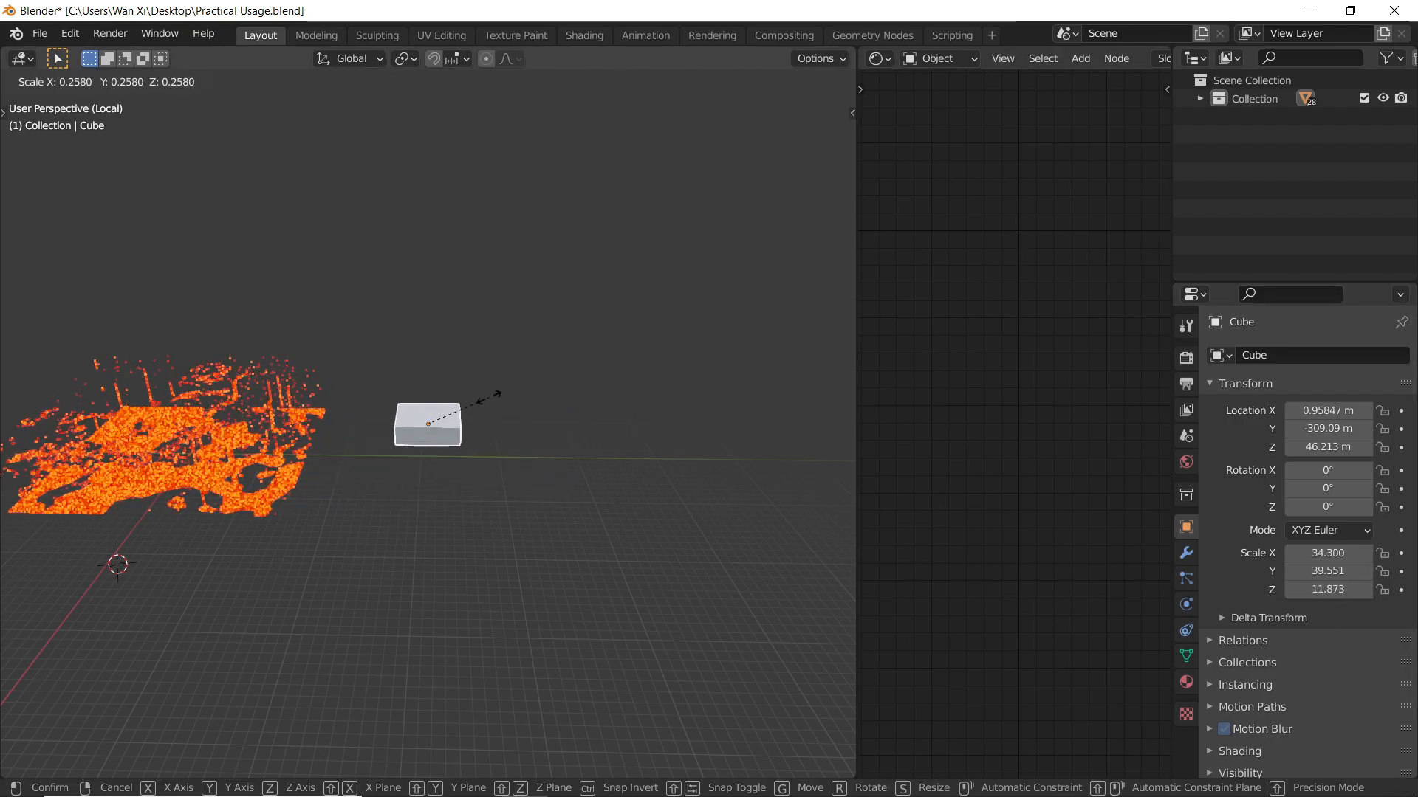
{"action": "left_click", "coordinate": [443, 411]}
{"action": "scroll", "coordinate": [472, 420], "scroll_direction": "up", "scroll_amount": 10}
{"action": "key", "text": "s"}
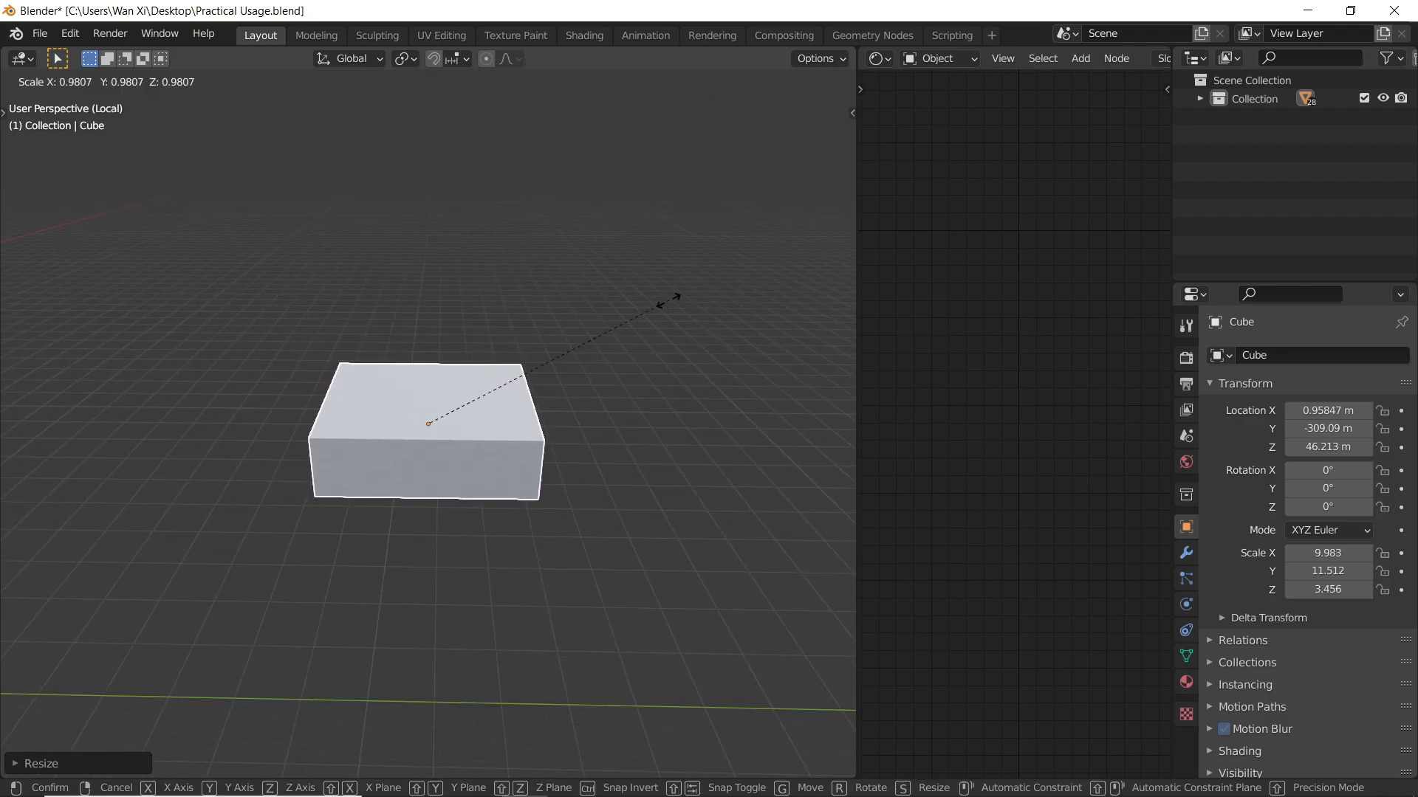
{"action": "left_click", "coordinate": [450, 406]}
{"action": "key", "text": "KP_Decimal"}
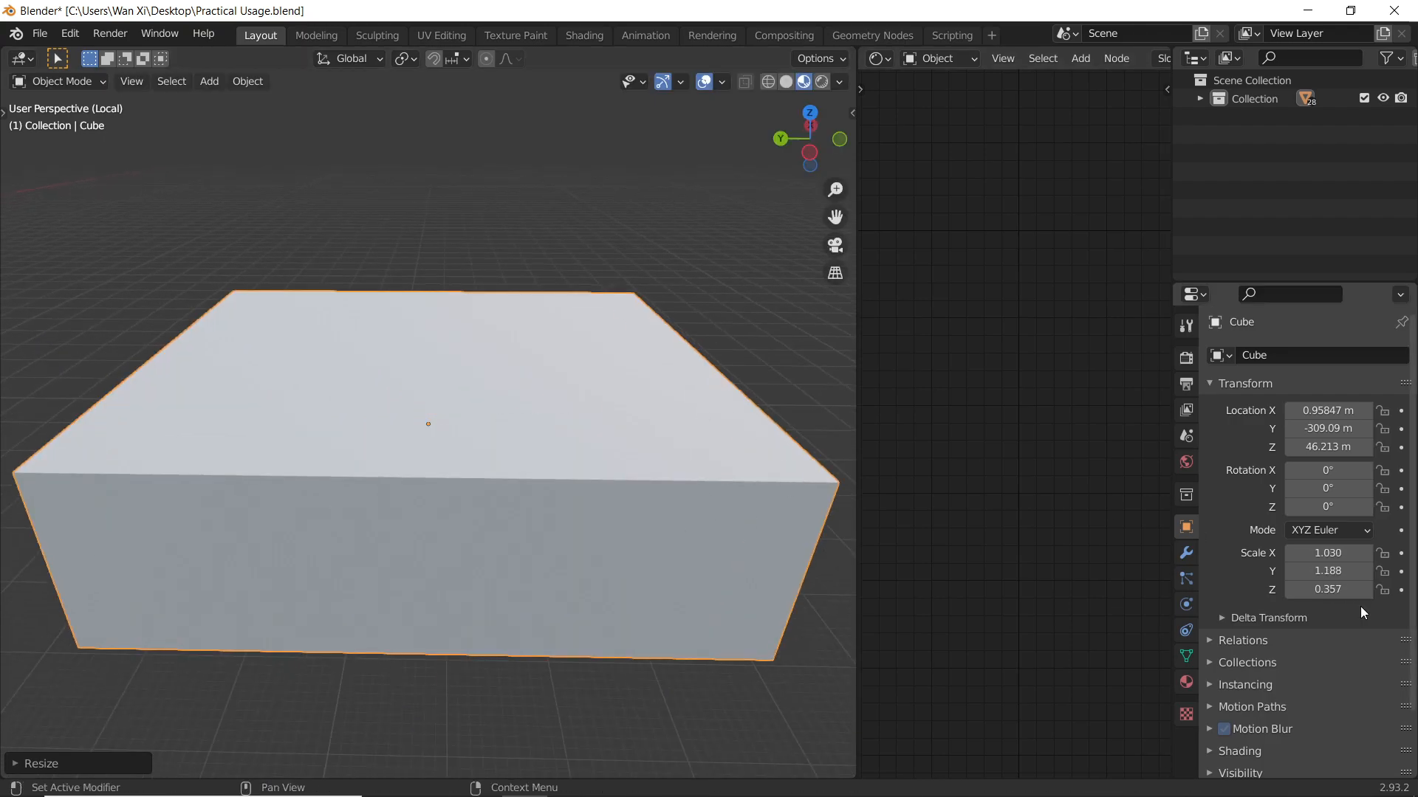
Step: Fine-tune the cube's uniform scale until its X scale is 1.000, and check the precise Y scale value
{"action": "key", "text": "s"}
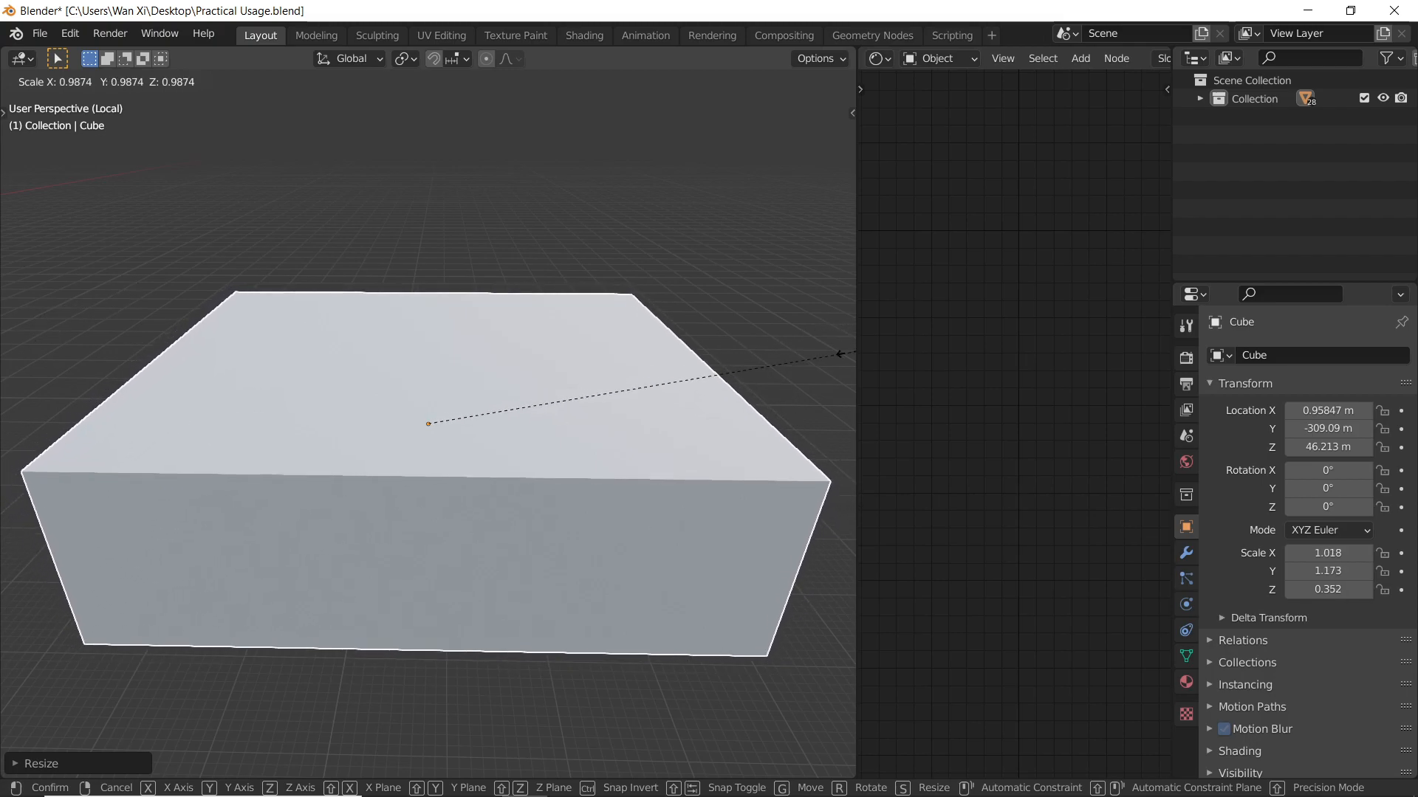
{"action": "key", "text": "Return"}
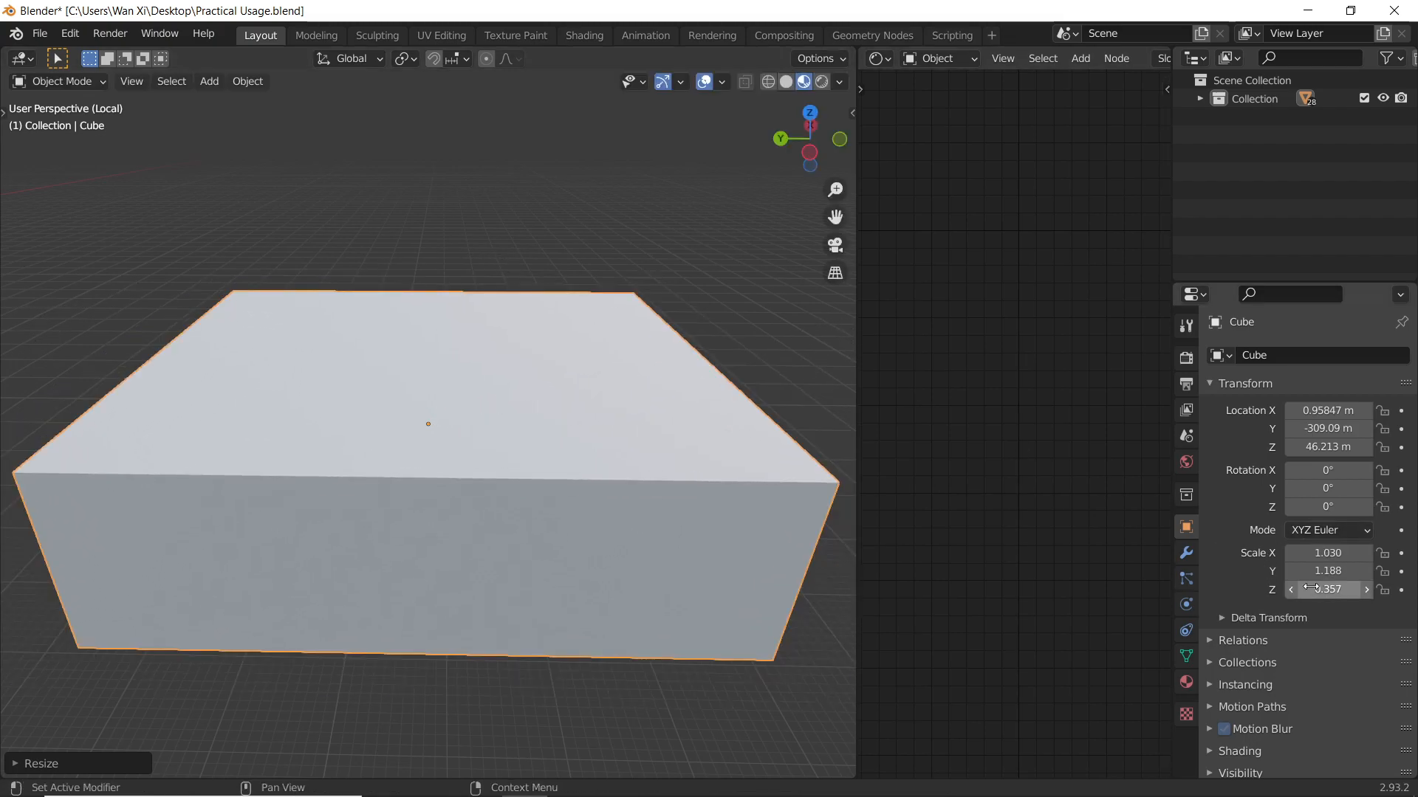
{"action": "key", "text": "s"}
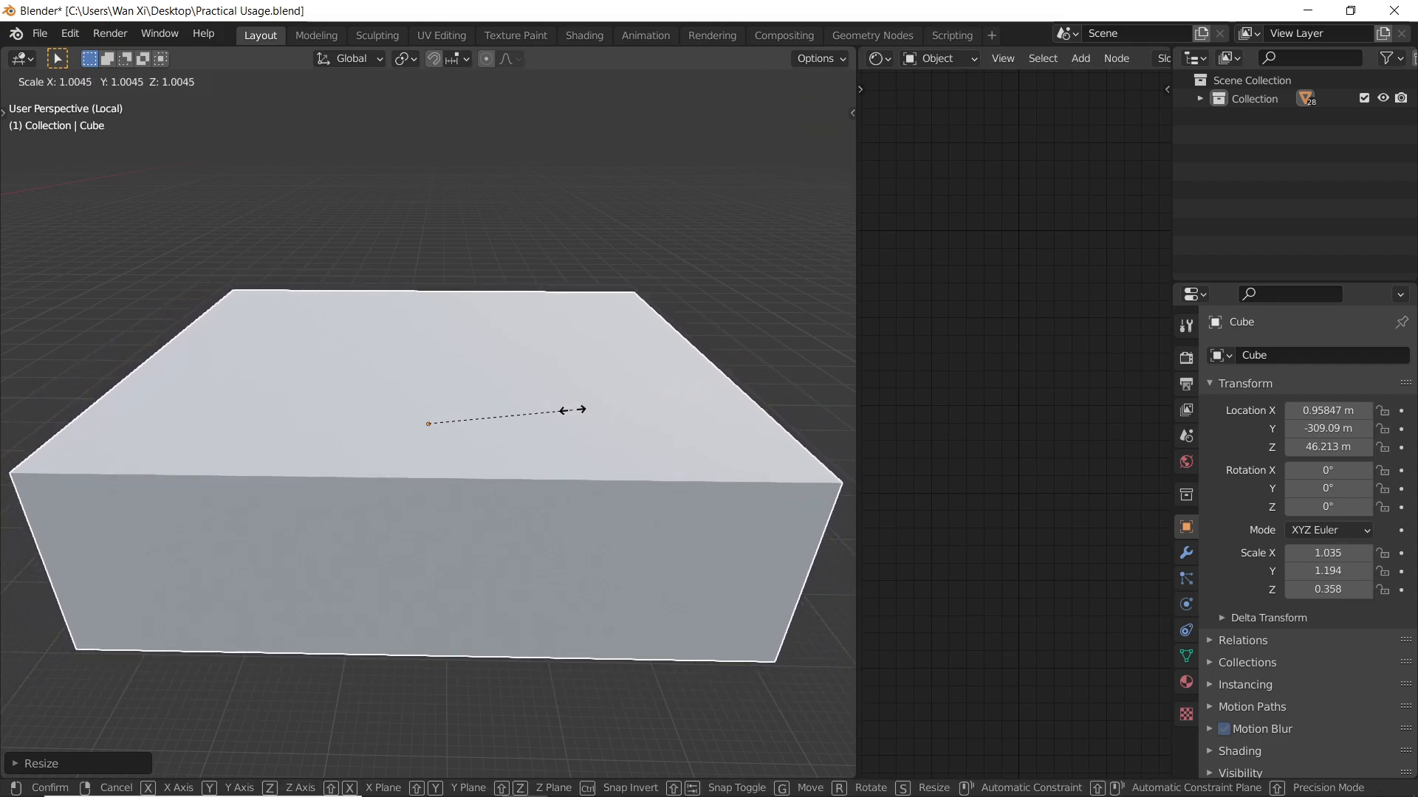
{"action": "left_click", "coordinate": [526, 417]}
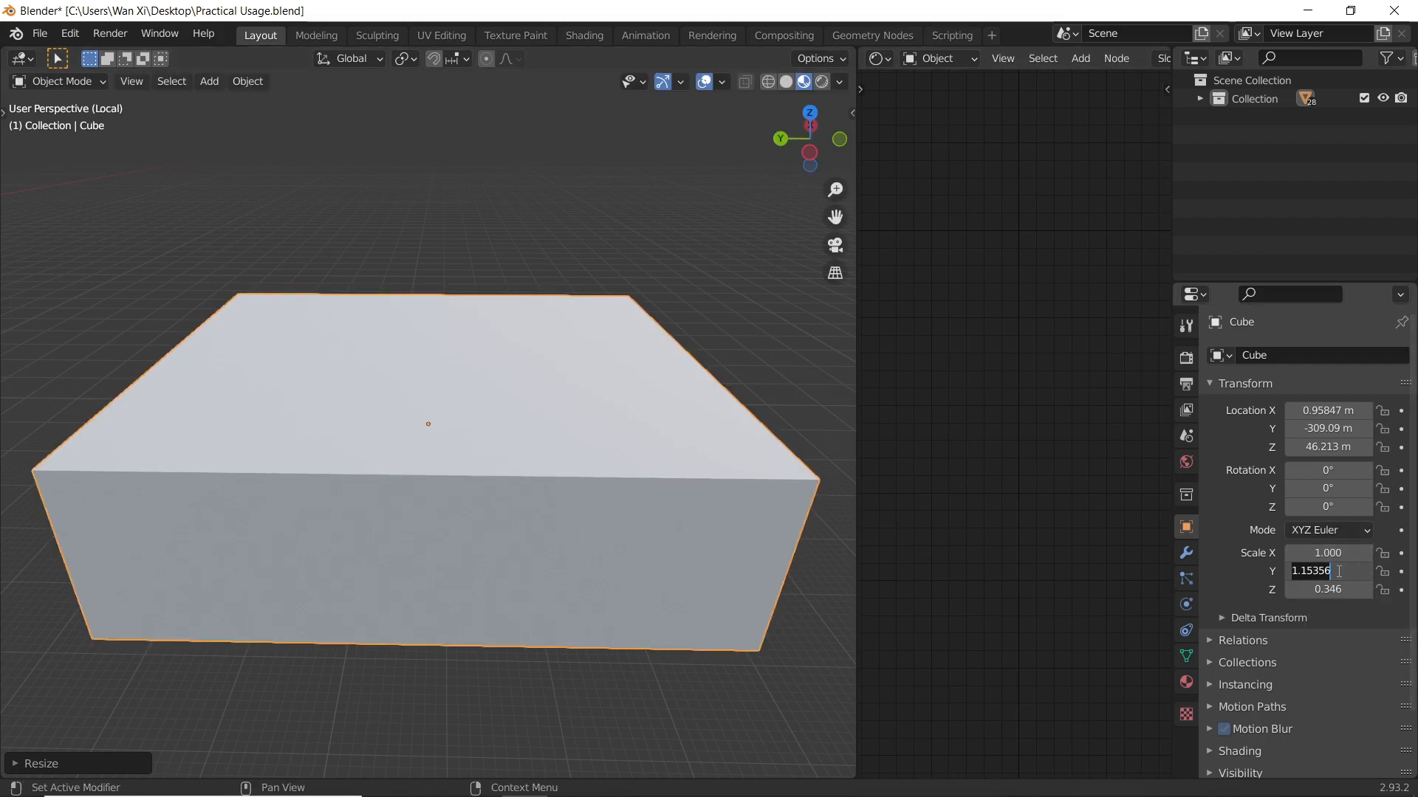
{"action": "key", "text": "Return"}
{"action": "key", "text": "Return"}
Step: Select the Stationary_Lava.001 object again and bring the whole lava mesh into view
{"action": "scroll", "coordinate": [539, 562], "scroll_direction": "down", "scroll_amount": 12}
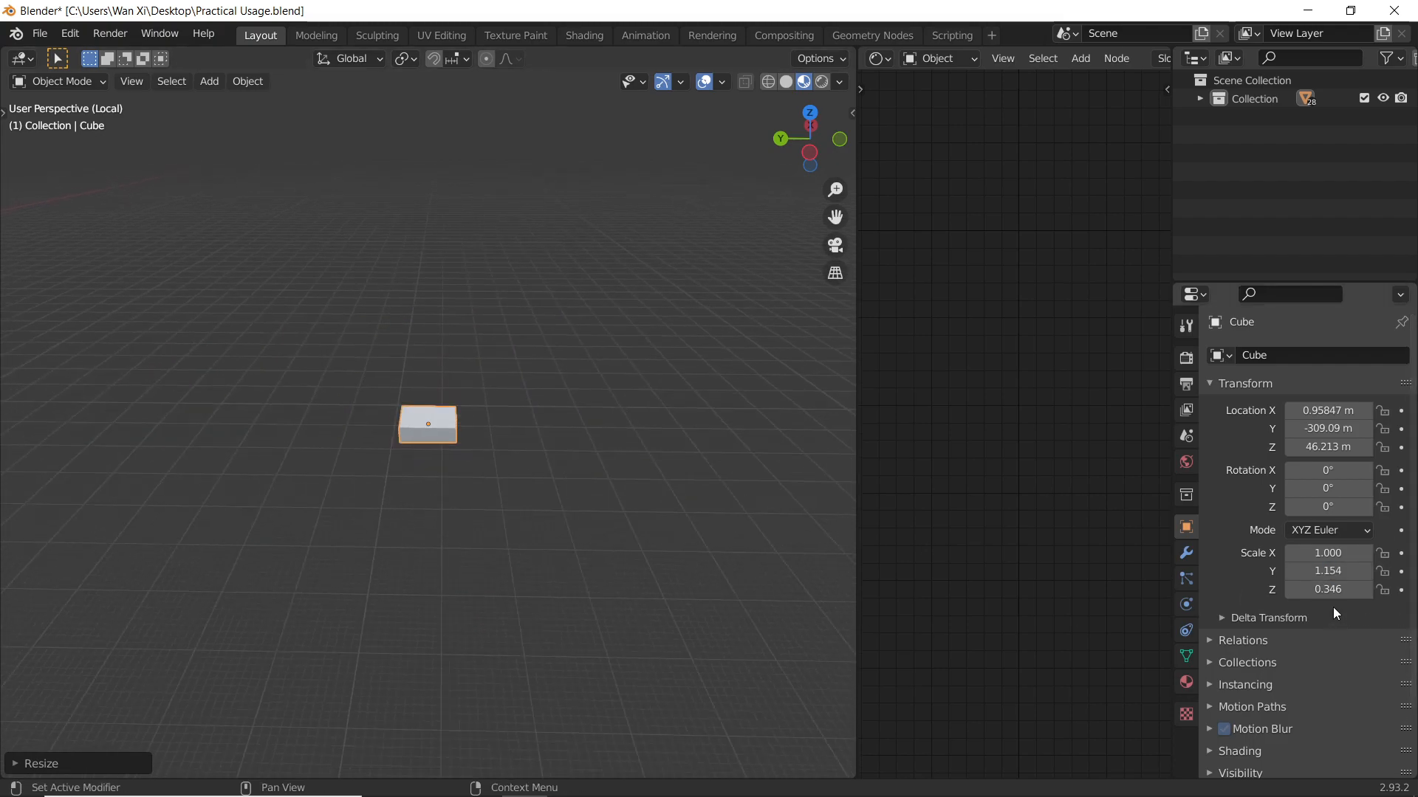
{"action": "scroll", "coordinate": [336, 512], "scroll_direction": "down", "scroll_amount": 10}
{"action": "middle_click_drag", "start_coordinate": [346, 494], "coordinate": [568, 421], "text": "shift"}
{"action": "left_click", "coordinate": [333, 551]}
{"action": "middle_click_drag", "start_coordinate": [334, 550], "coordinate": [422, 424]}
{"action": "scroll", "coordinate": [822, 419], "scroll_direction": "down", "scroll_amount": 3}
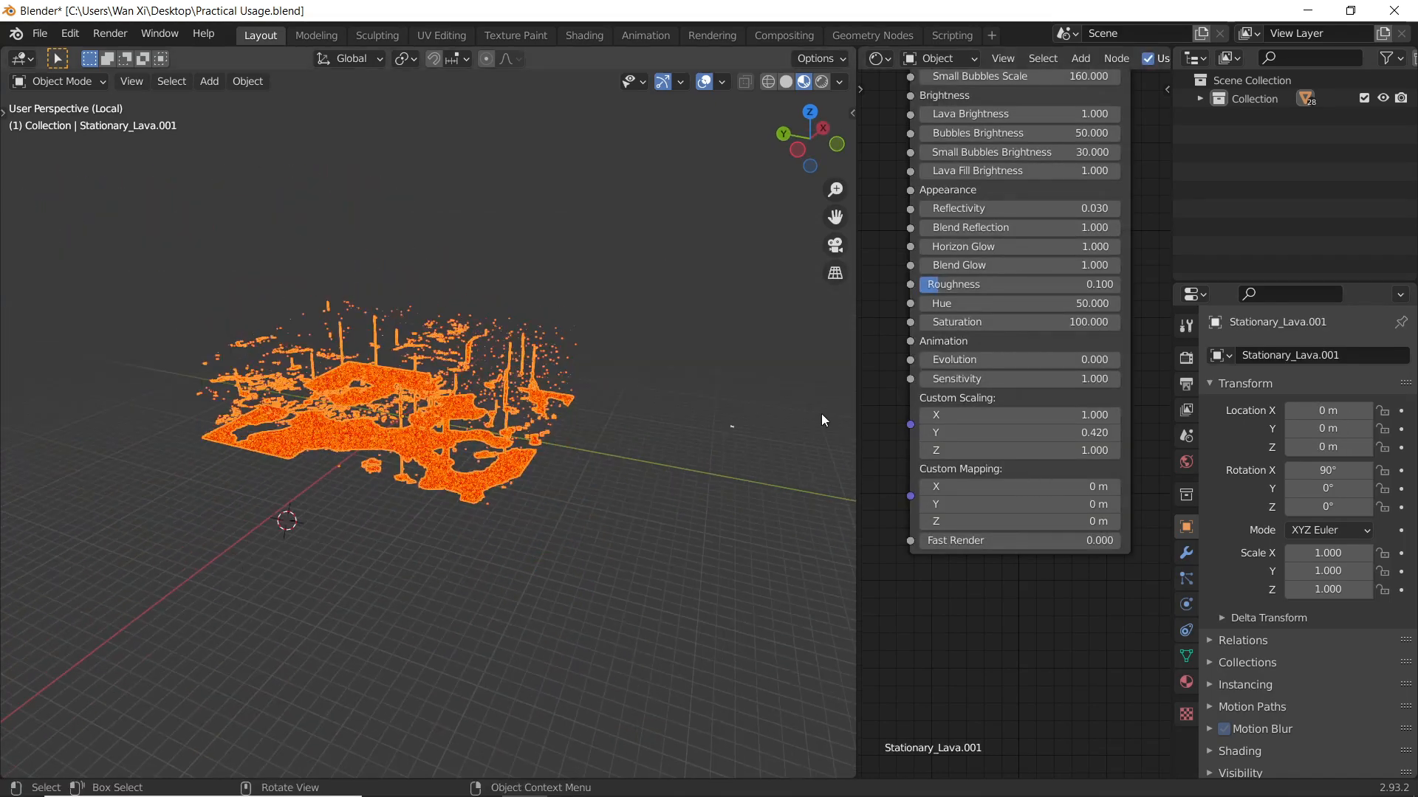
Step: Check the reference cube's Y scale and set the lava material's Custom Scaling Z to 1.154
{"action": "scroll", "coordinate": [712, 454], "scroll_direction": "up", "scroll_amount": 4}
{"action": "scroll", "coordinate": [637, 452], "scroll_direction": "down", "scroll_amount": 1}
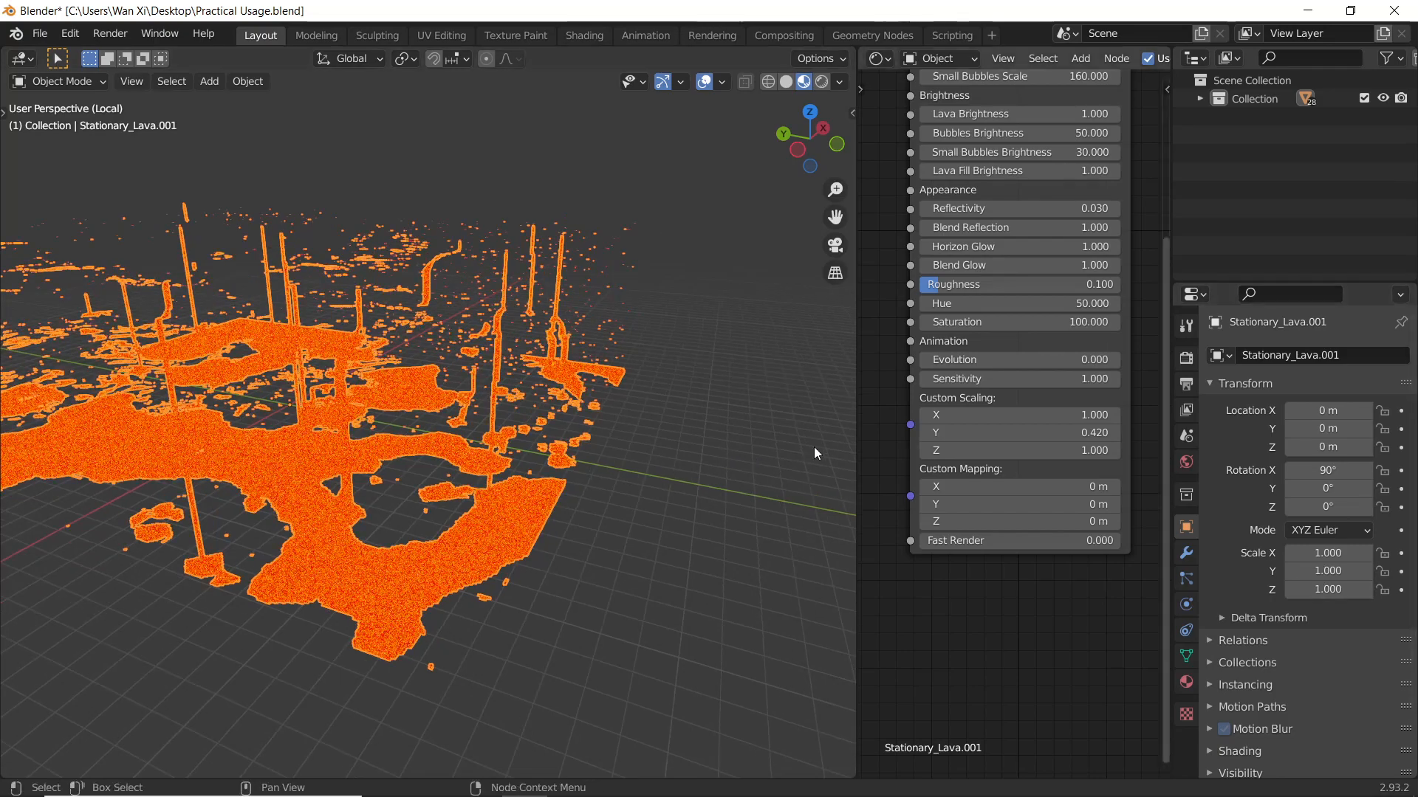
{"action": "scroll", "coordinate": [517, 485], "scroll_direction": "down", "scroll_amount": 4}
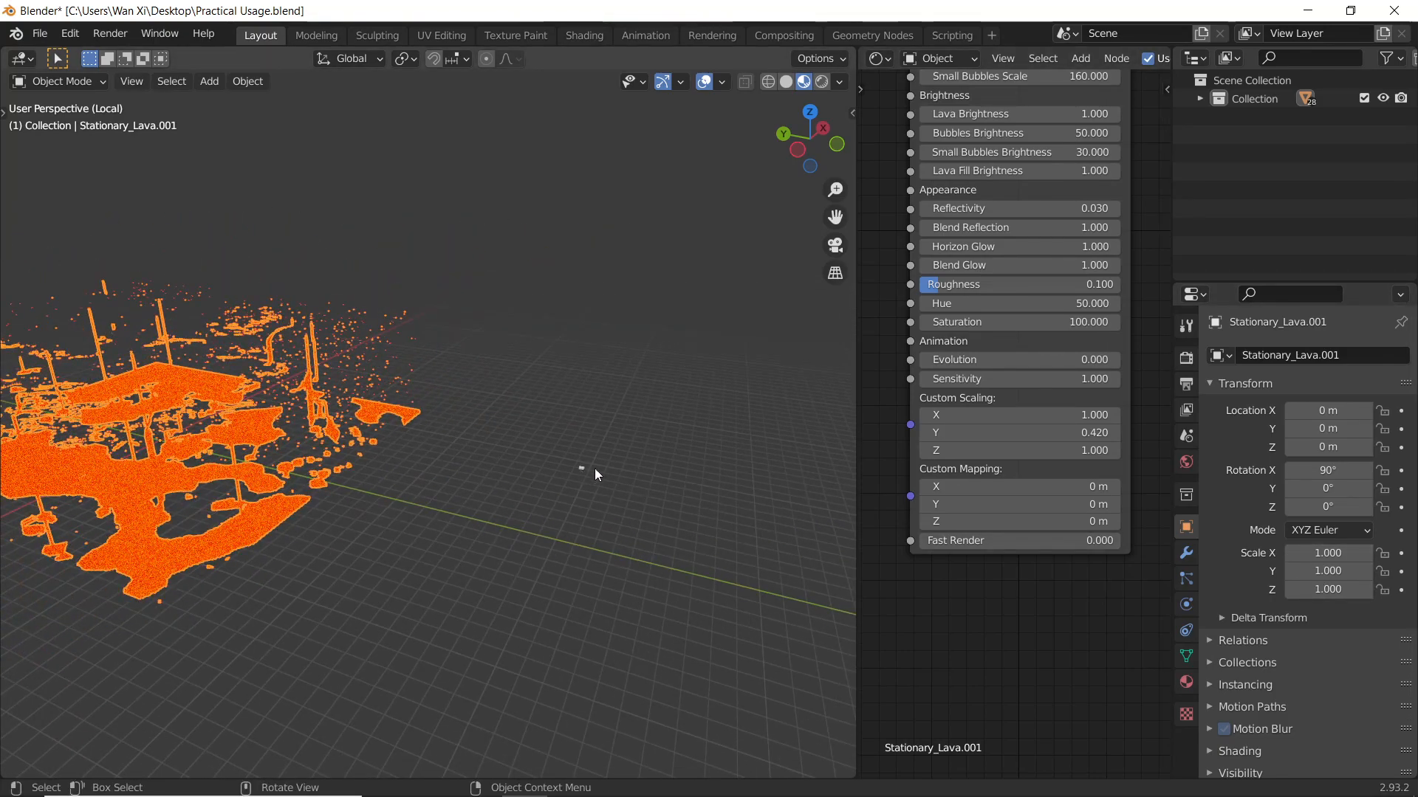
{"action": "left_click", "coordinate": [582, 470]}
{"action": "left_click_drag", "start_coordinate": [1329, 571], "coordinate": [1345, 573]}
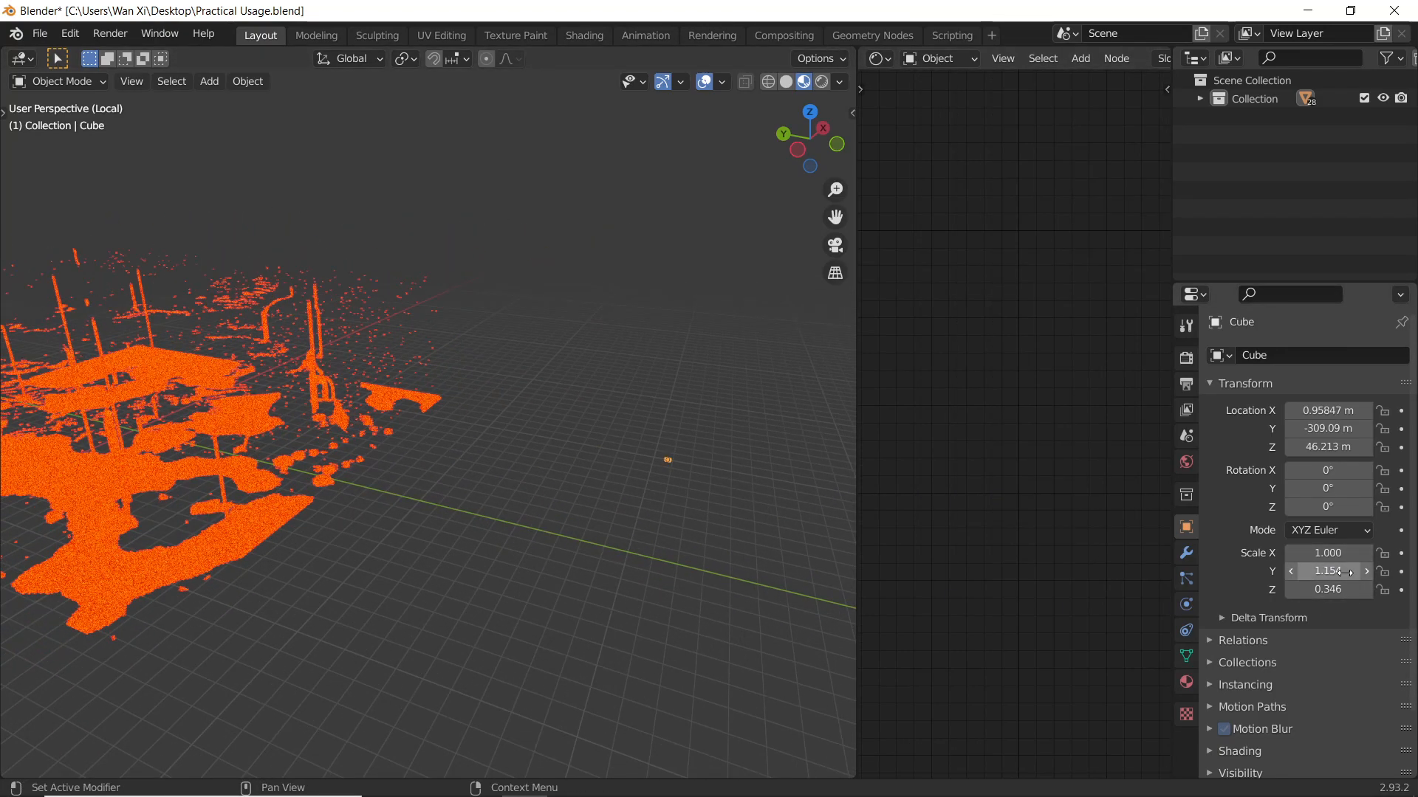
{"action": "left_click", "coordinate": [218, 424]}
{"action": "left_click", "coordinate": [999, 454]}
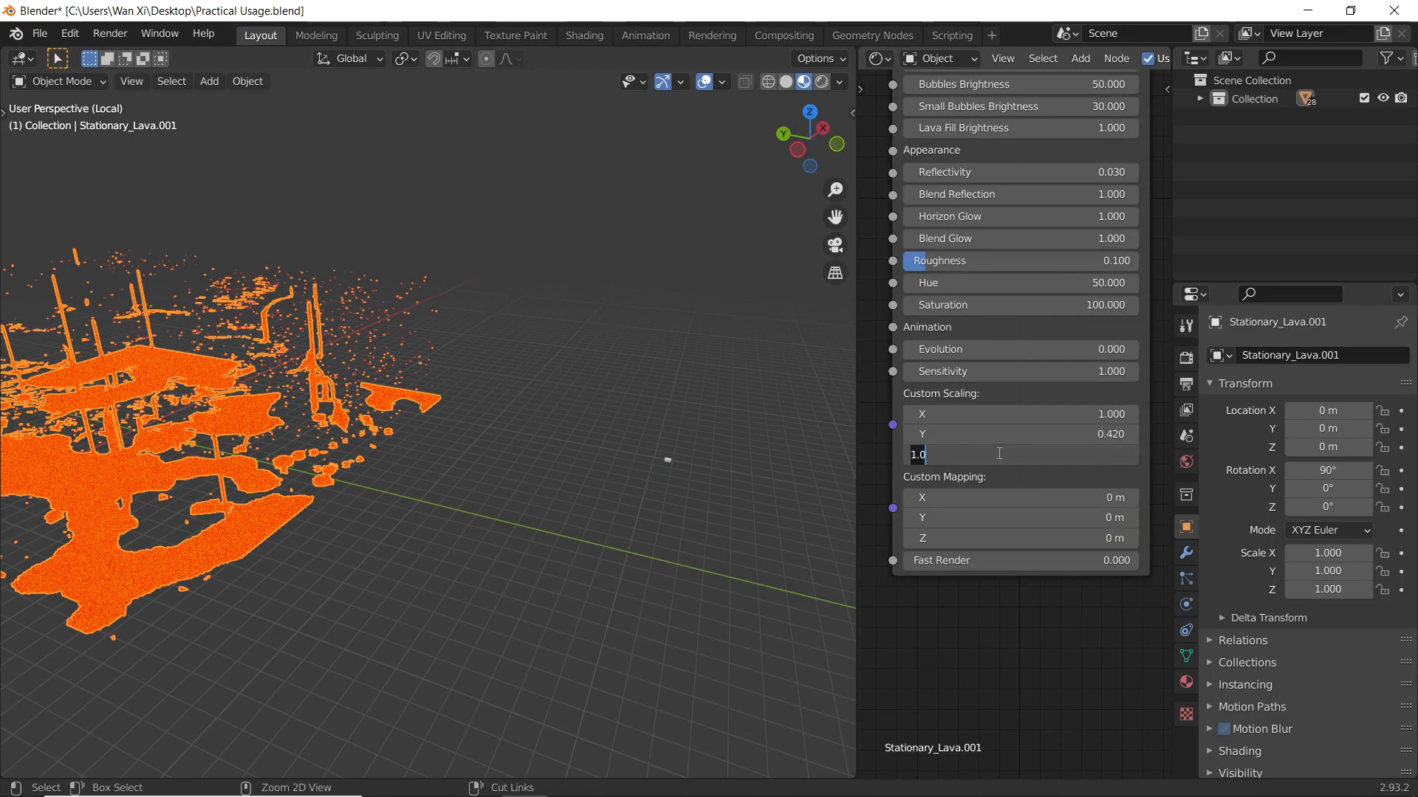
{"action": "type", "text": "1.154"}
{"action": "key", "text": "Return"}
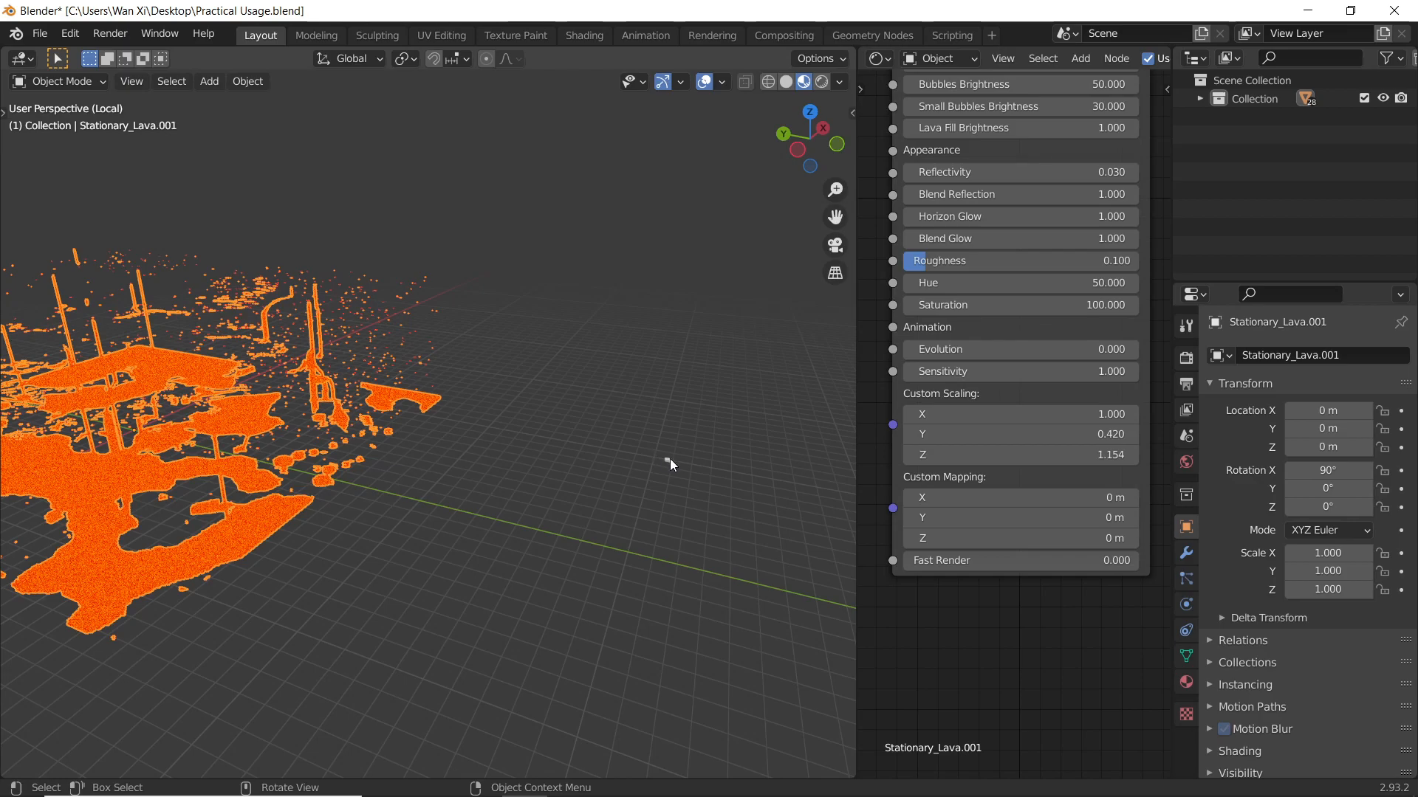
Step: Check the reference cube's Z scale and set the lava material's Custom Scaling Y to 0.346
{"action": "left_click", "coordinate": [668, 460]}
{"action": "left_click", "coordinate": [326, 474]}
{"action": "left_click", "coordinate": [326, 475]}
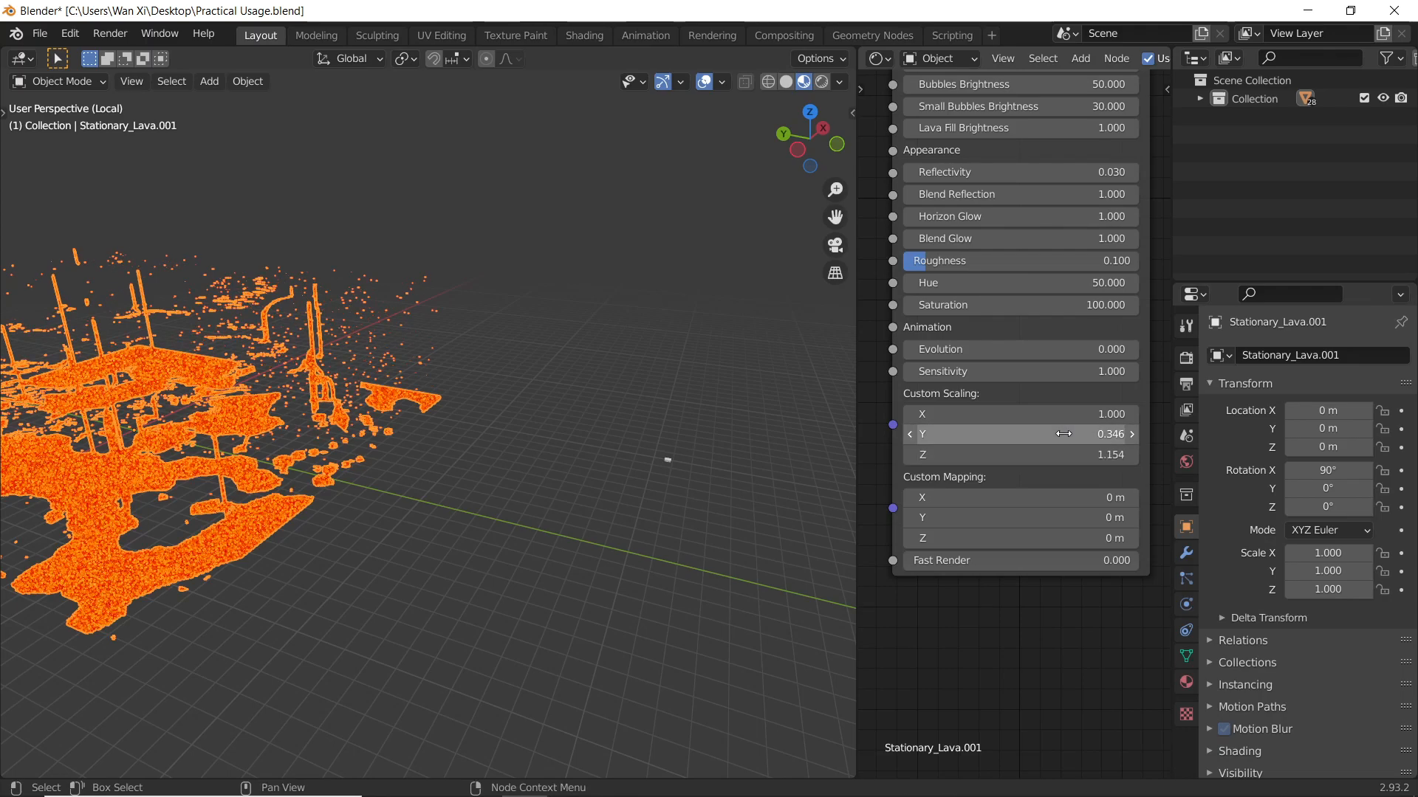
{"action": "key", "text": "Return"}
Step: Inspect the lava's rescaled pattern up close, return to the full Nether scene, and save the file
{"action": "scroll", "coordinate": [733, 453], "scroll_direction": "down", "scroll_amount": 6}
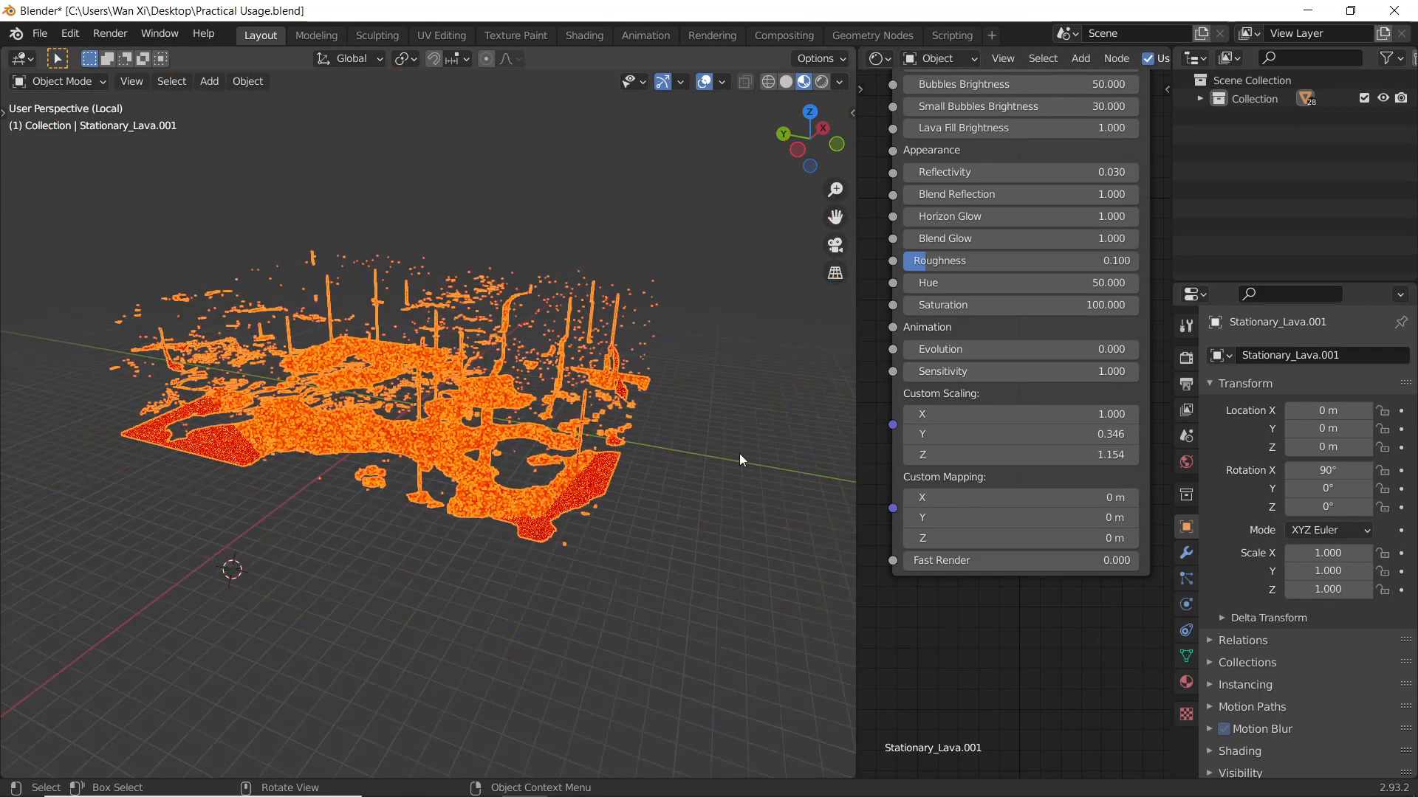
{"action": "scroll", "coordinate": [520, 491], "scroll_direction": "up", "scroll_amount": 6}
{"action": "scroll", "coordinate": [521, 490], "scroll_direction": "up", "scroll_amount": 5}
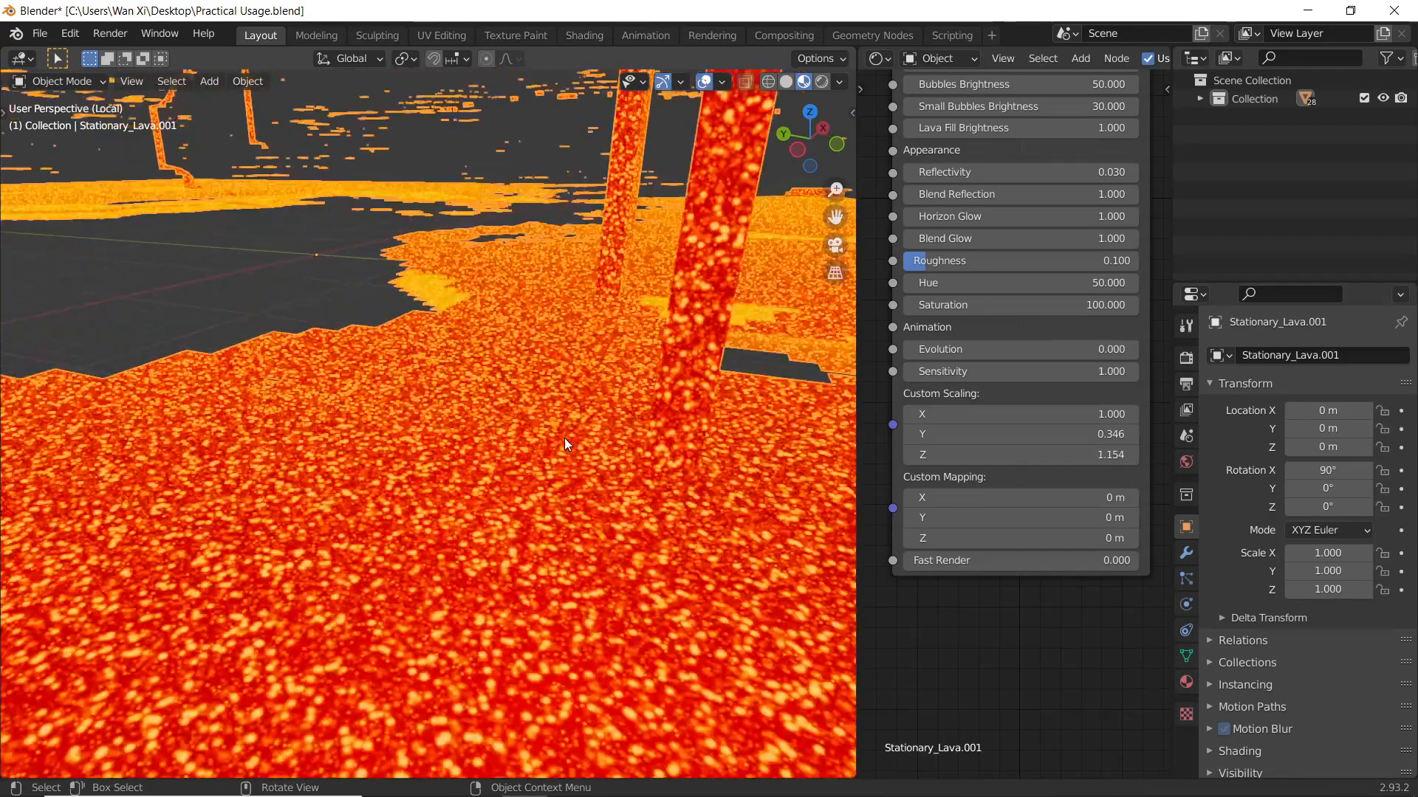
{"action": "scroll", "coordinate": [462, 446], "scroll_direction": "up", "scroll_amount": 5}
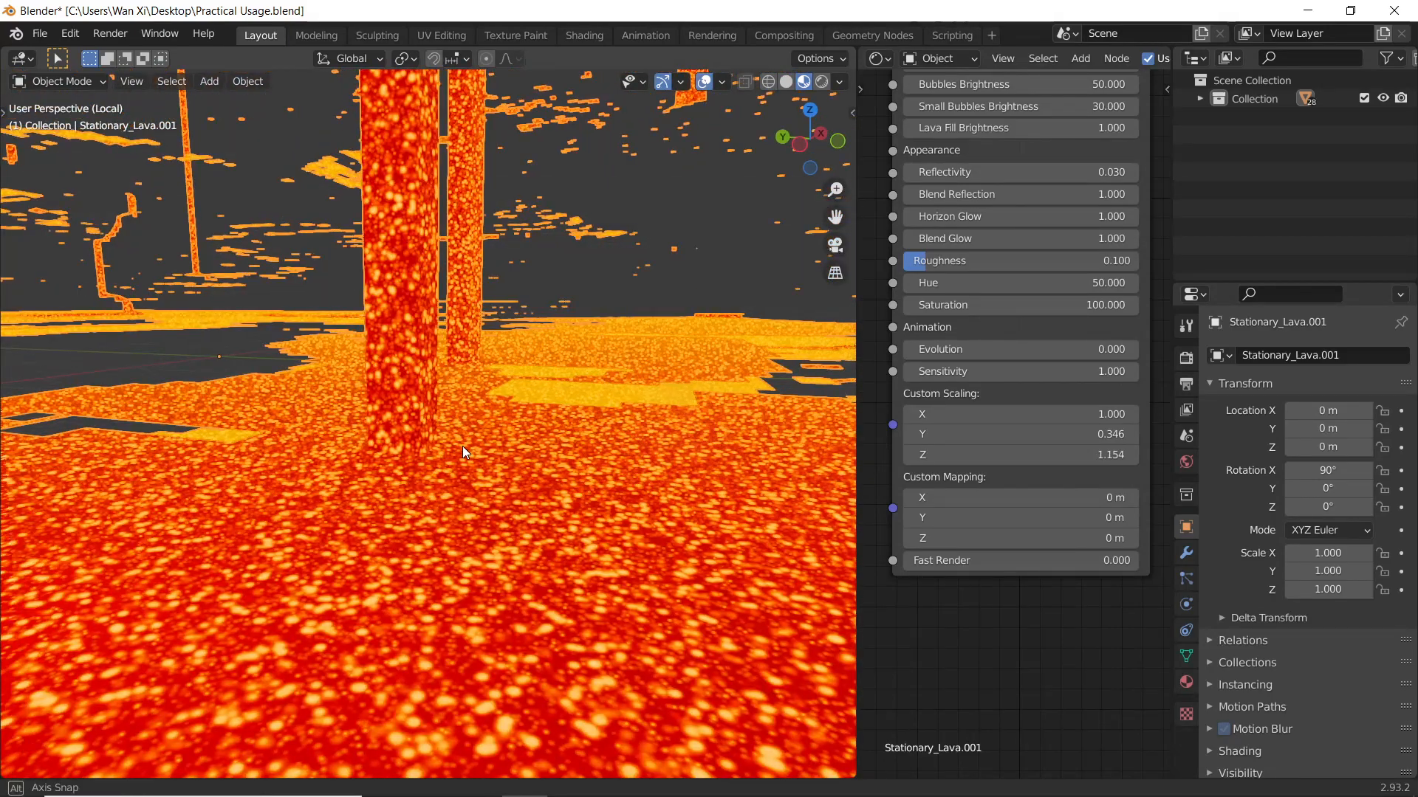
{"action": "key", "text": "ctrl+s"}
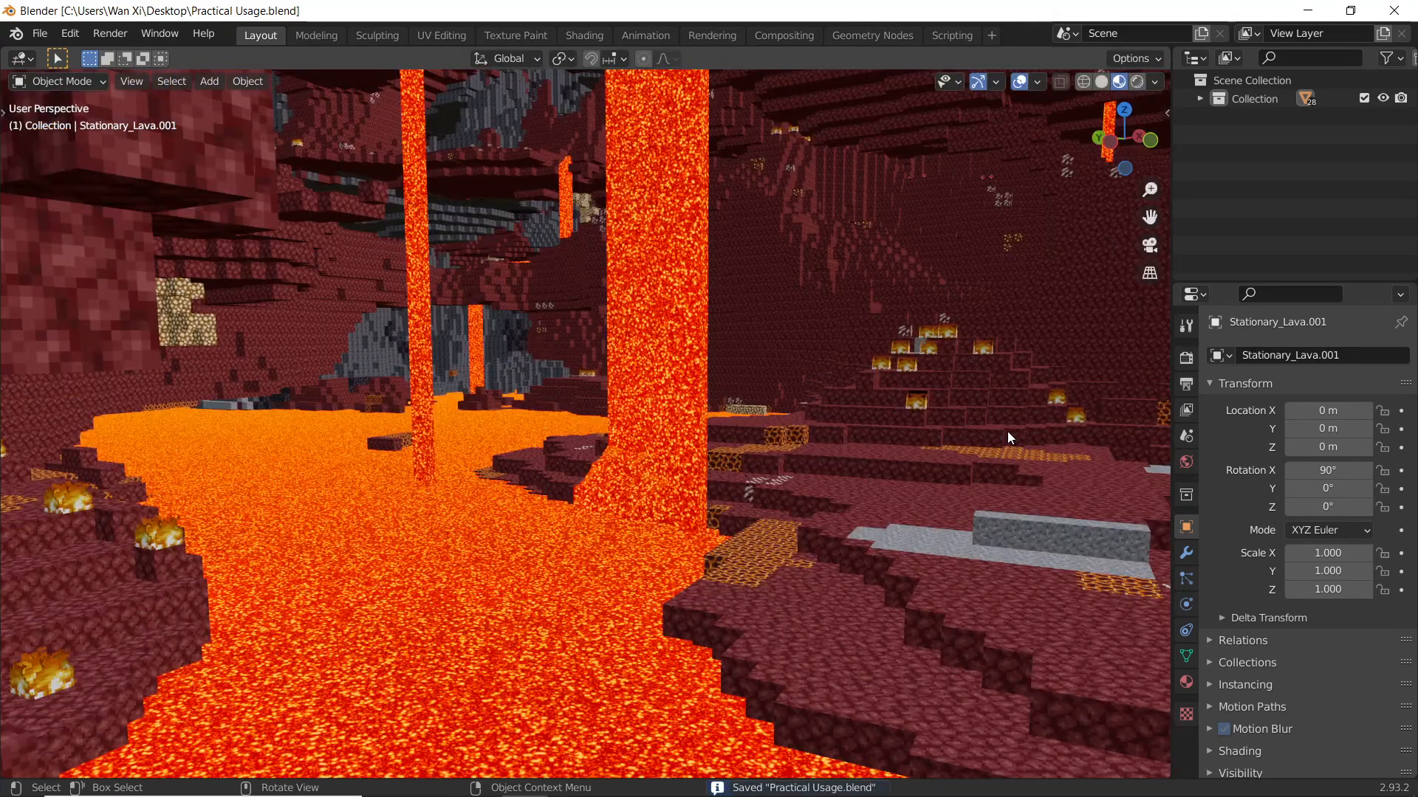
Step: Split the 3D viewport vertically, make the second area a Shader Editor, and show the lava shader's Animation inputs
{"action": "left_click_drag", "start_coordinate": [1166, 55], "coordinate": [581, 57]}
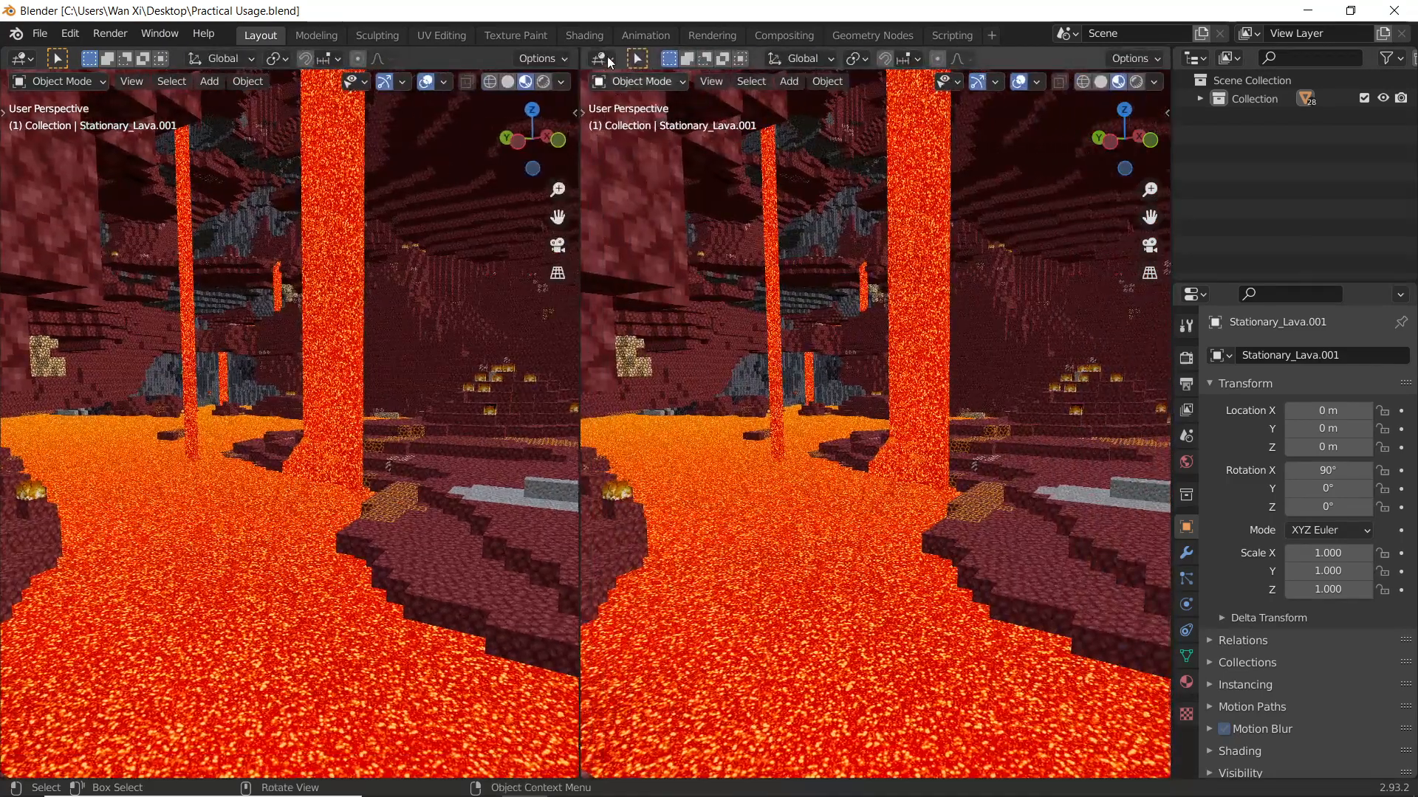
{"action": "left_click", "coordinate": [607, 56]}
{"action": "left_click", "coordinate": [649, 228]}
{"action": "key", "text": "n"}
{"action": "middle_click_drag", "start_coordinate": [710, 533], "coordinate": [1033, 239]}
{"action": "scroll", "coordinate": [987, 439], "scroll_direction": "up", "scroll_amount": 6}
{"action": "scroll", "coordinate": [977, 535], "scroll_direction": "up", "scroll_amount": 5}
{"action": "middle_click_drag", "start_coordinate": [988, 438], "coordinate": [977, 668]}
{"action": "scroll", "coordinate": [976, 668], "scroll_direction": "up", "scroll_amount": 4}
Step: Set the lava shader's Evolution to 0.710 and examine the animated pattern on the falls and the lava lake
{"action": "middle_click_drag", "start_coordinate": [505, 516], "coordinate": [296, 473]}
{"action": "left_click_drag", "start_coordinate": [945, 392], "coordinate": [998, 392]}
{"action": "scroll", "coordinate": [375, 406], "scroll_direction": "up", "scroll_amount": 4}
{"action": "middle_click_drag", "start_coordinate": [376, 407], "coordinate": [429, 414]}
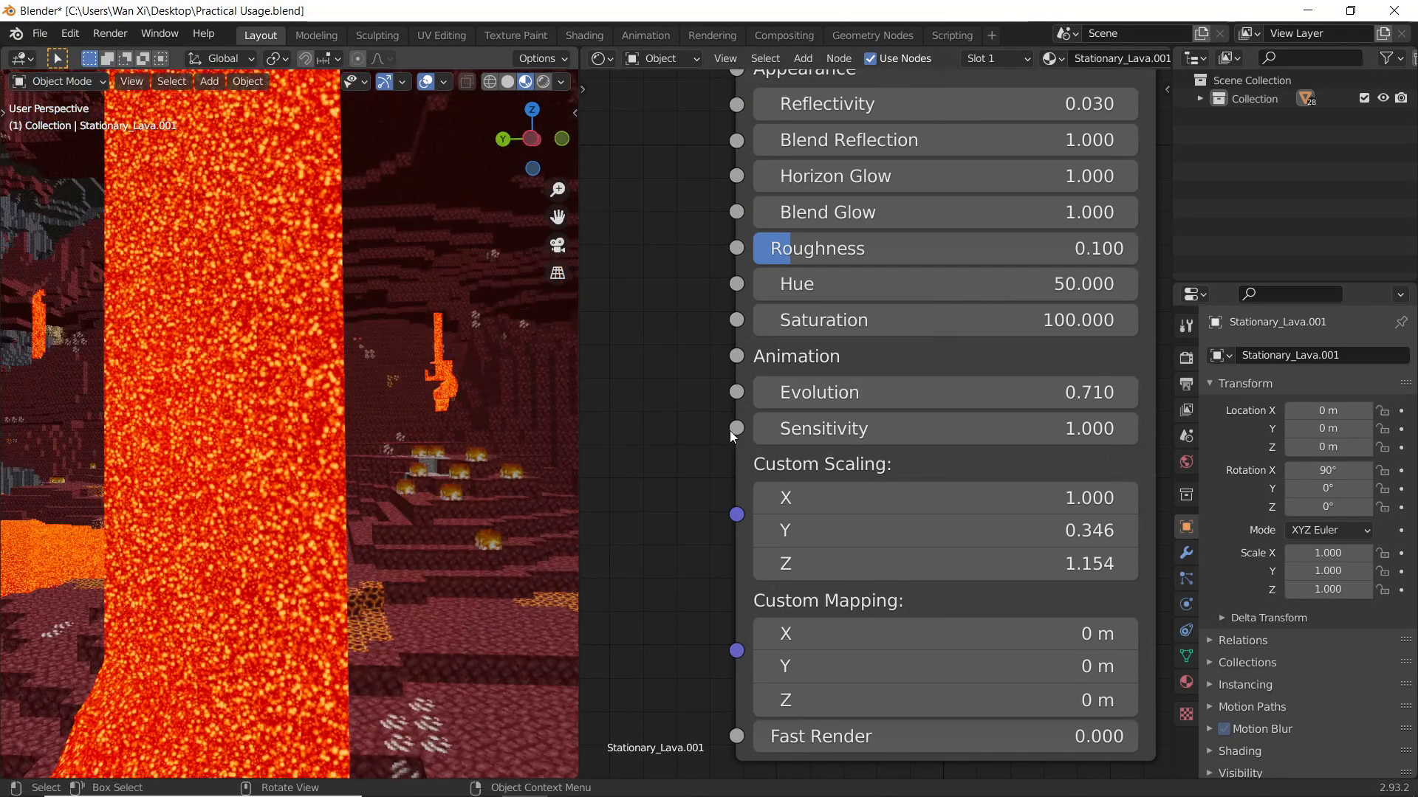
{"action": "left_click_drag", "start_coordinate": [945, 392], "coordinate": [1054, 392]}
{"action": "right_click", "coordinate": [1054, 392]}
{"action": "scroll", "coordinate": [335, 492], "scroll_direction": "down", "scroll_amount": 4}
{"action": "middle_click_drag", "start_coordinate": [335, 492], "coordinate": [295, 561]}
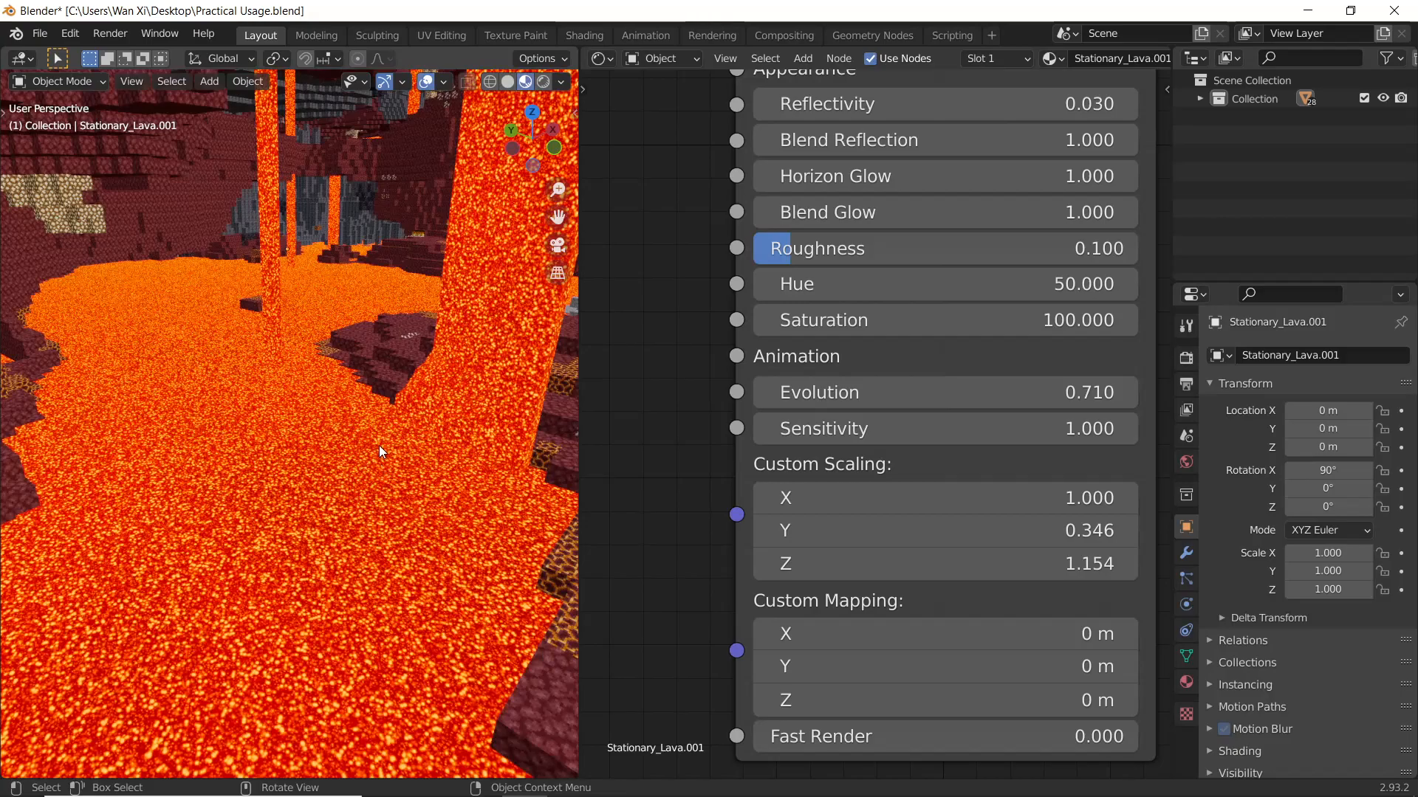
{"action": "left_click", "coordinate": [857, 392]}
{"action": "key", "text": "Return"}
Step: Reveal the timeline and insert keyframes for all Custom Mapping values of 0 m at frame 1
{"action": "scroll", "coordinate": [848, 502], "scroll_direction": "down", "scroll_amount": 4}
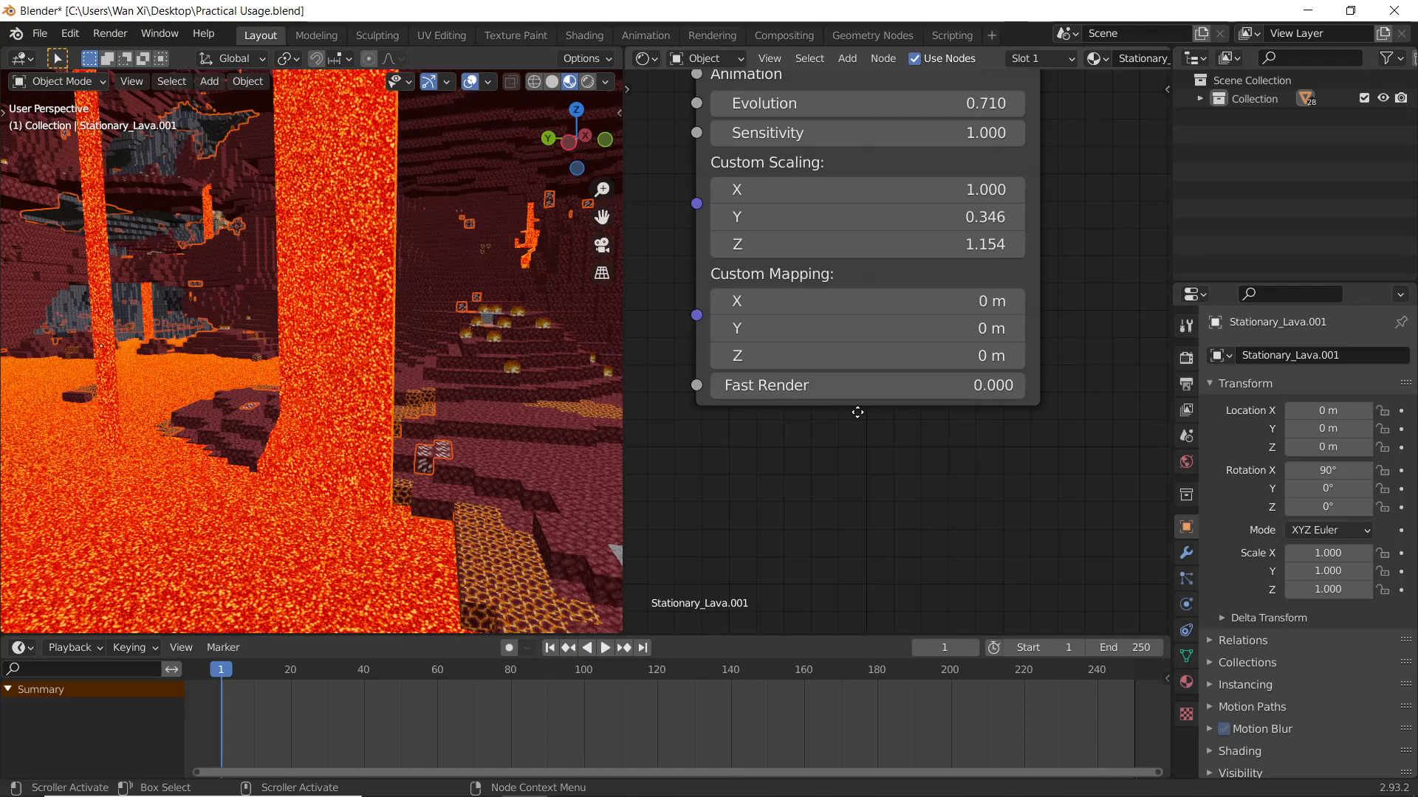
{"action": "middle_click_drag", "start_coordinate": [840, 362], "coordinate": [913, 376]}
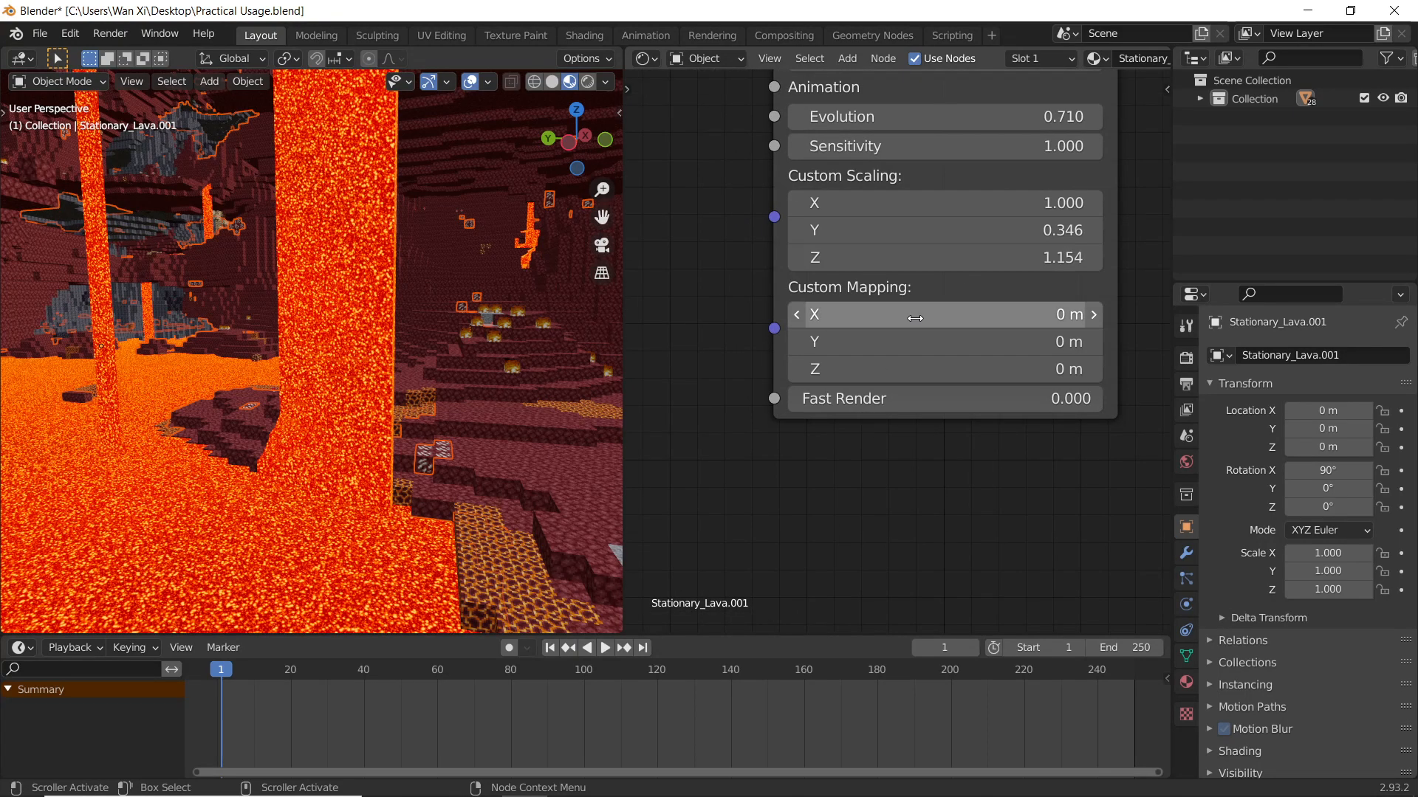
{"action": "right_click", "coordinate": [913, 377]}
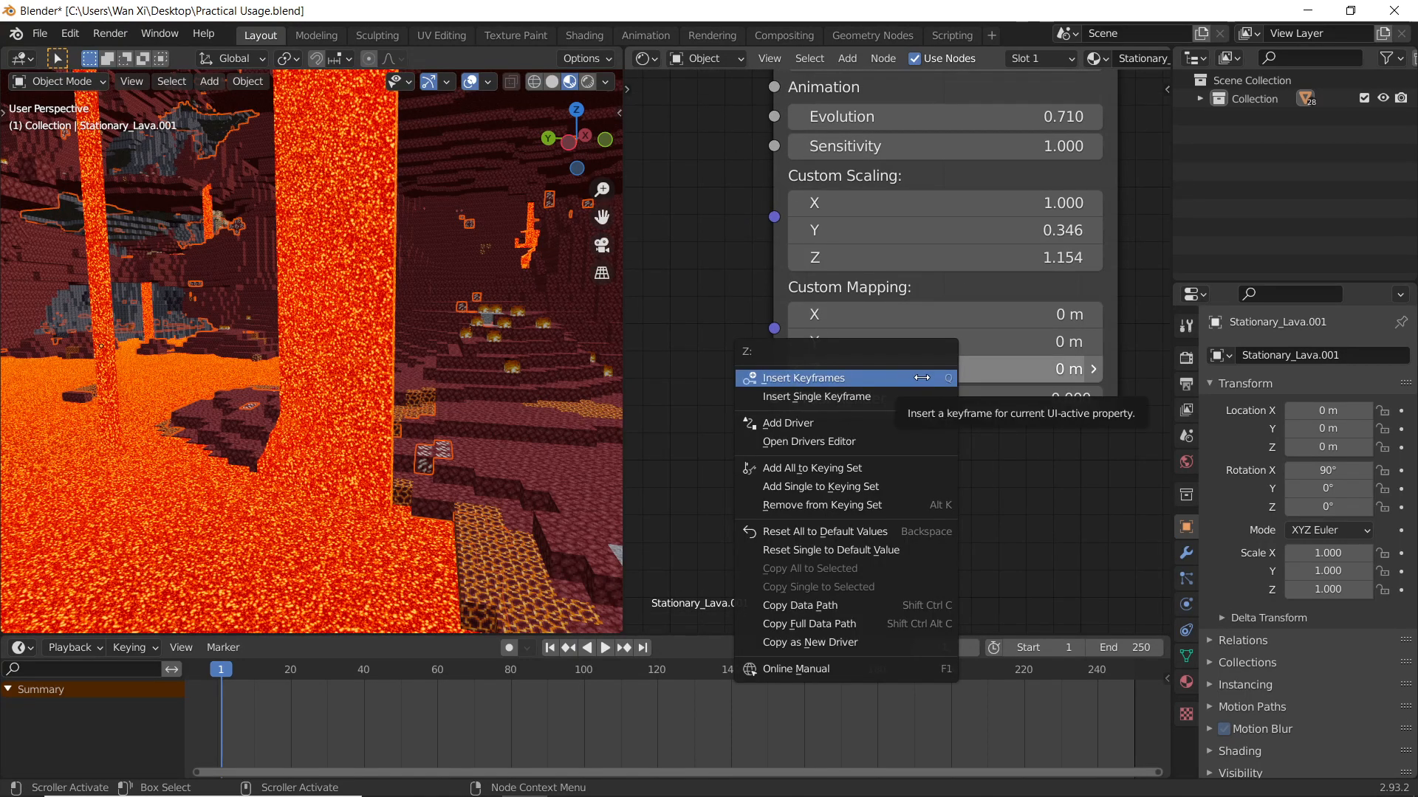
{"action": "right_click", "coordinate": [856, 354]}
{"action": "right_click", "coordinate": [956, 362]}
{"action": "left_click", "coordinate": [956, 362]}
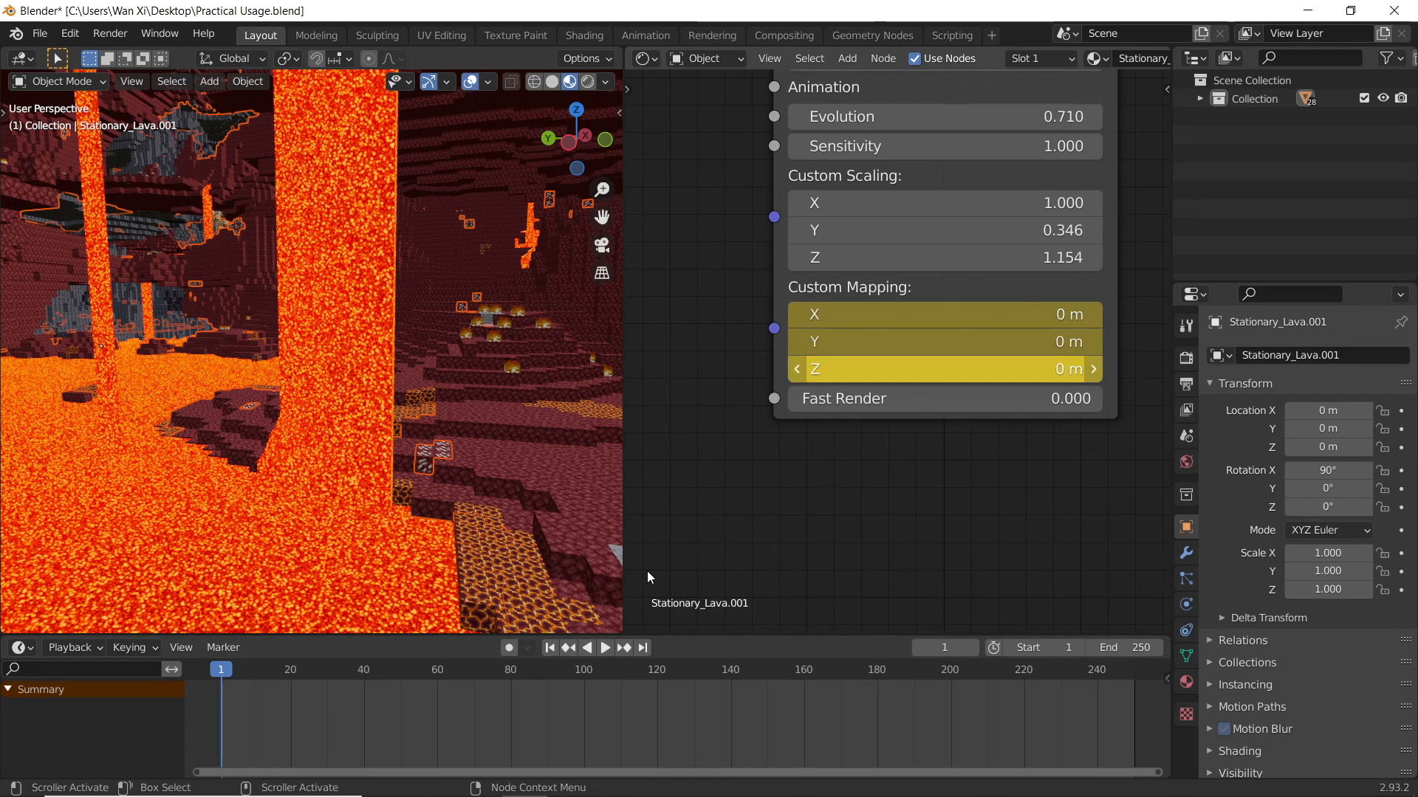
Step: Go to frame 250, enable auto keying, and set Custom Mapping Y to 0.1 m
{"action": "key", "text": "shift+Right"}
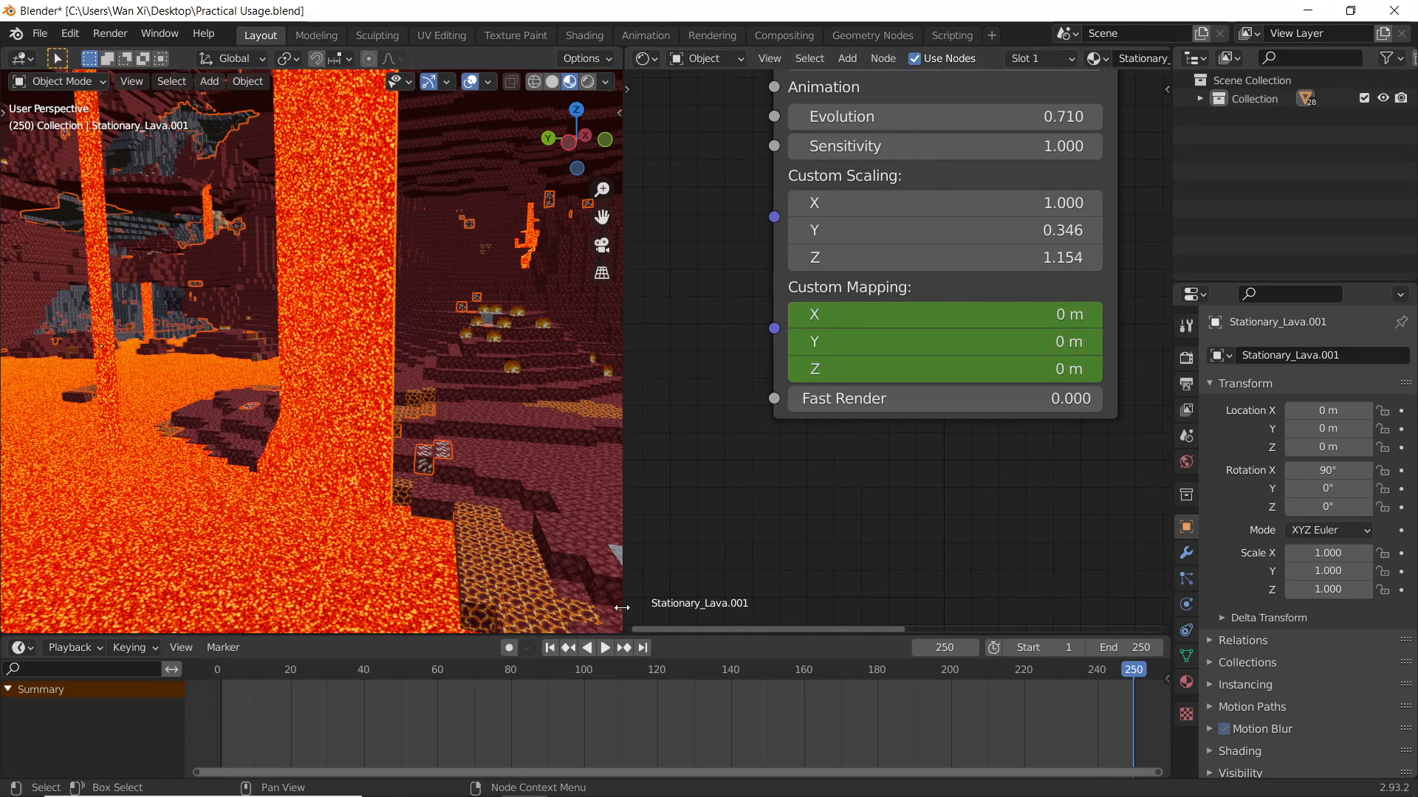
{"action": "key", "text": "shift+Right"}
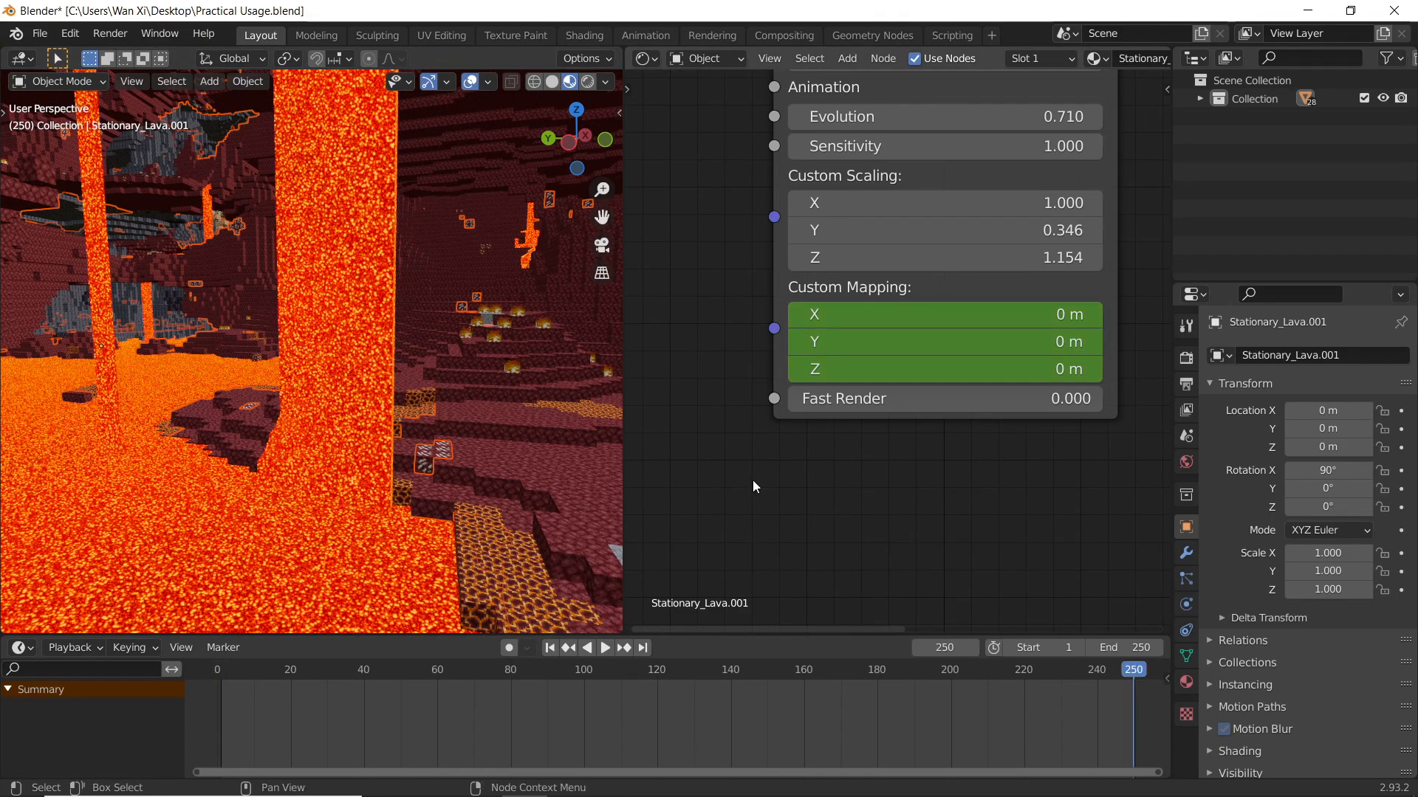
{"action": "double_click", "coordinate": [932, 353]}
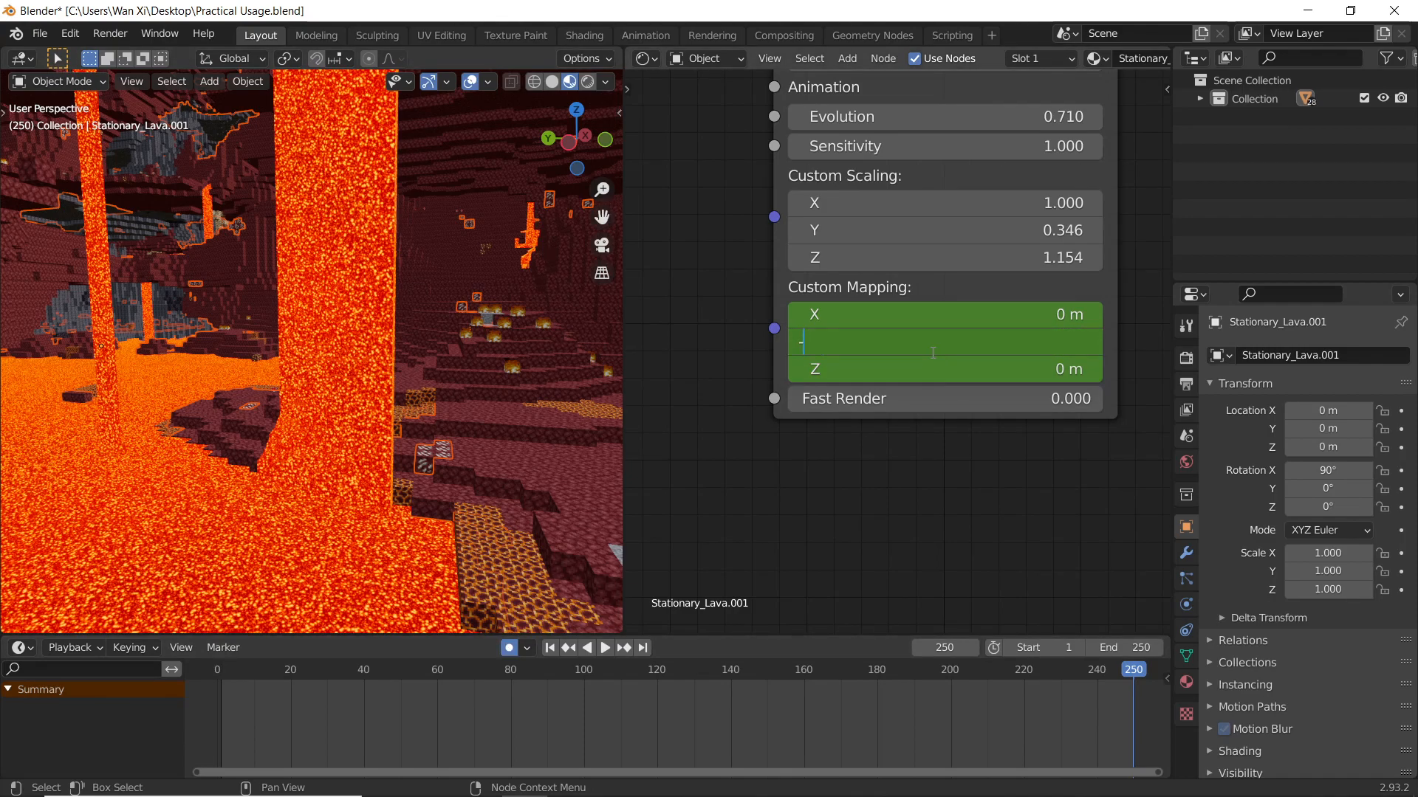
{"action": "type", "text": "-0.1"}
{"action": "key", "text": "Return"}
Step: Play back the animation and examine the lava flow on the lake surface from above
{"action": "key", "text": "space"}
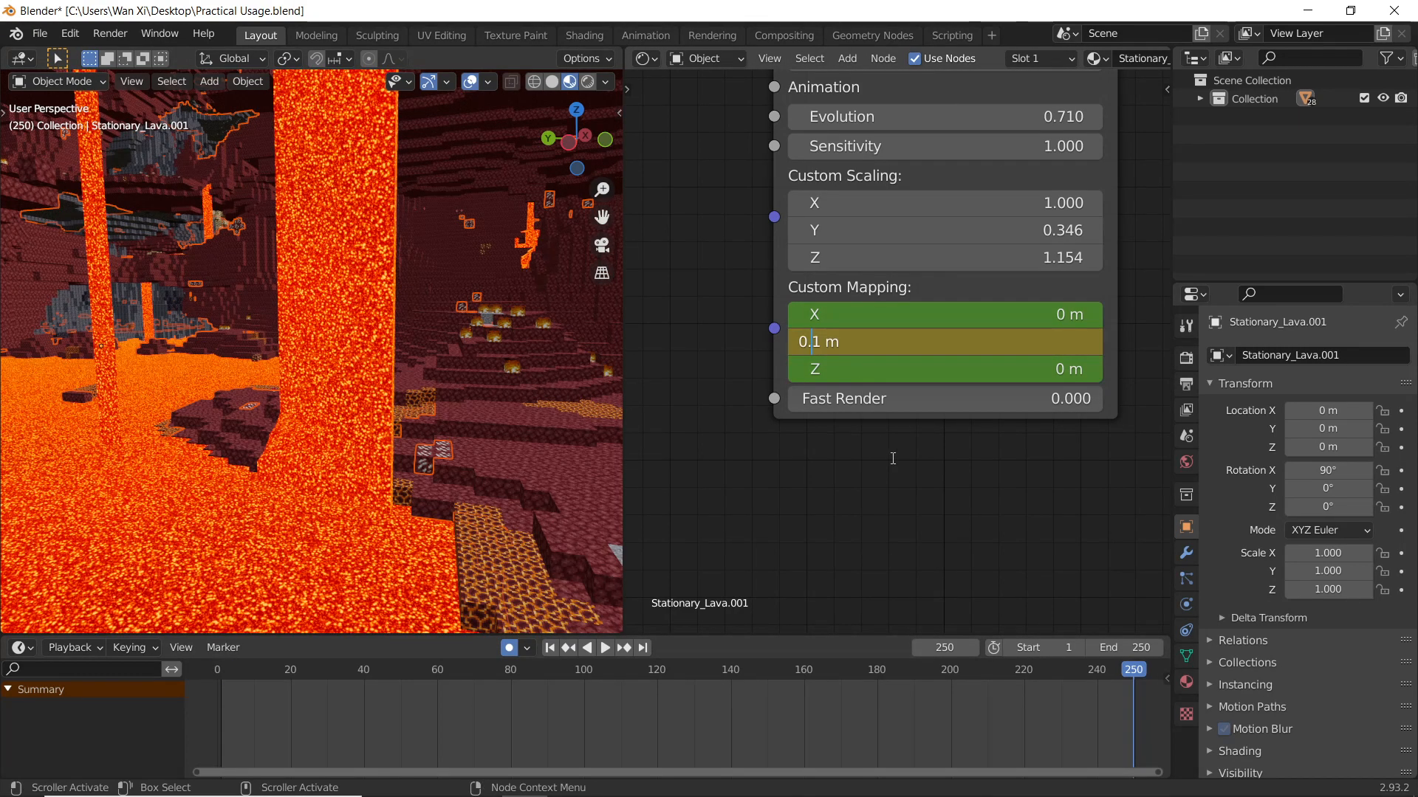
{"action": "middle_click_drag", "start_coordinate": [529, 493], "coordinate": [333, 468]}
{"action": "key", "text": "space"}
{"action": "key", "text": "space"}
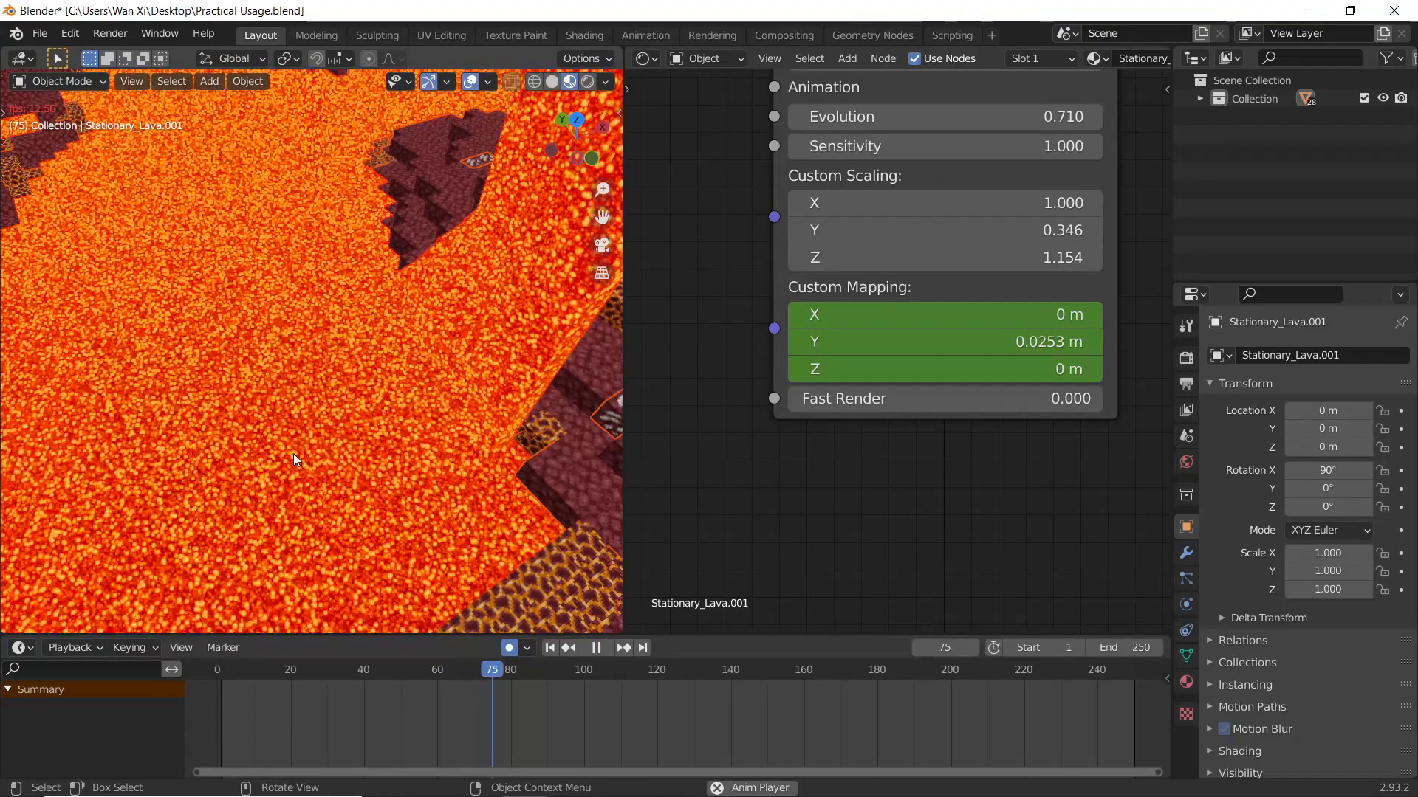
{"action": "key", "text": "space"}
Step: Isolate the lava object in an enlarged viewport, use solid shading, and view it in front orthographic
{"action": "middle_click_drag", "start_coordinate": [384, 425], "coordinate": [362, 343]}
{"action": "right_click", "coordinate": [492, 354]}
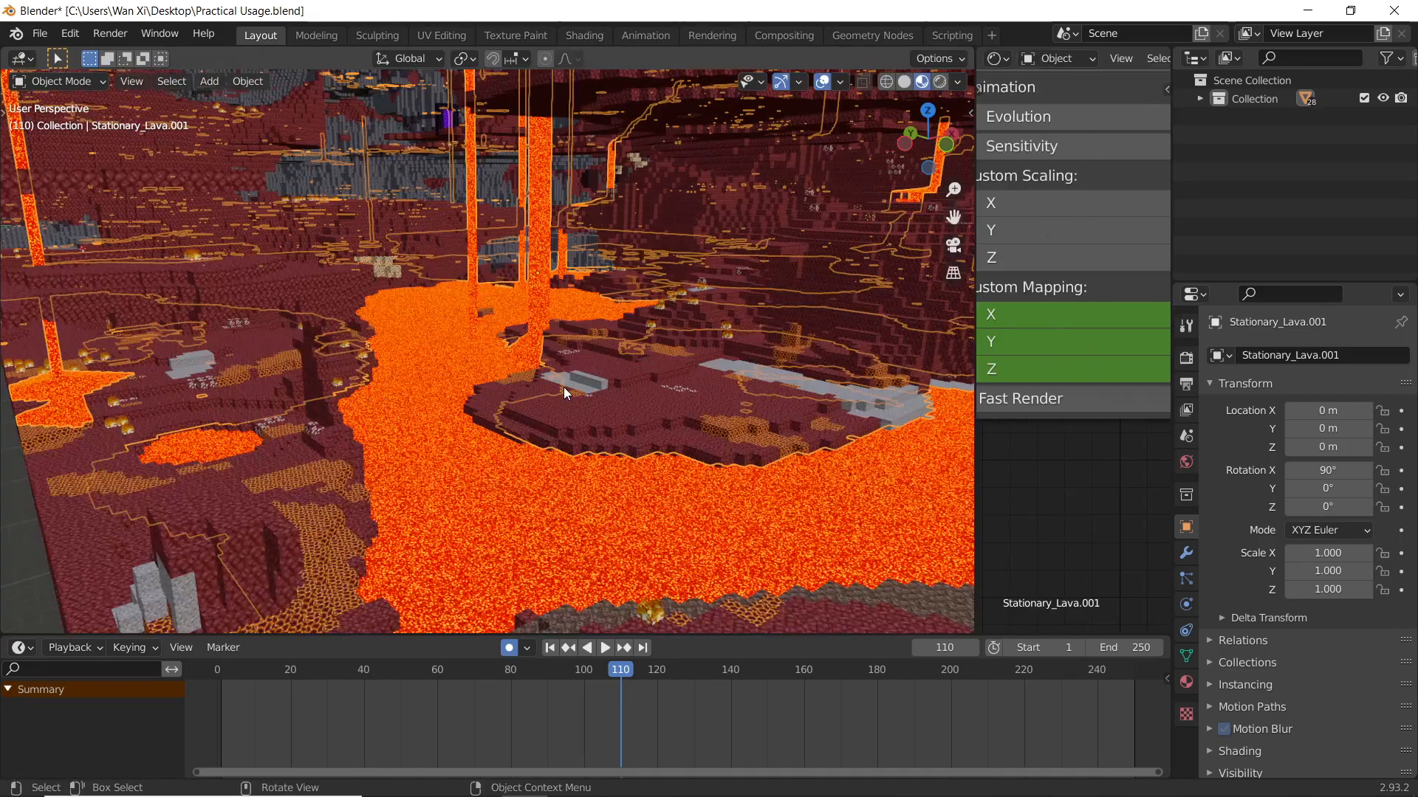
{"action": "key", "text": "KP_Divide"}
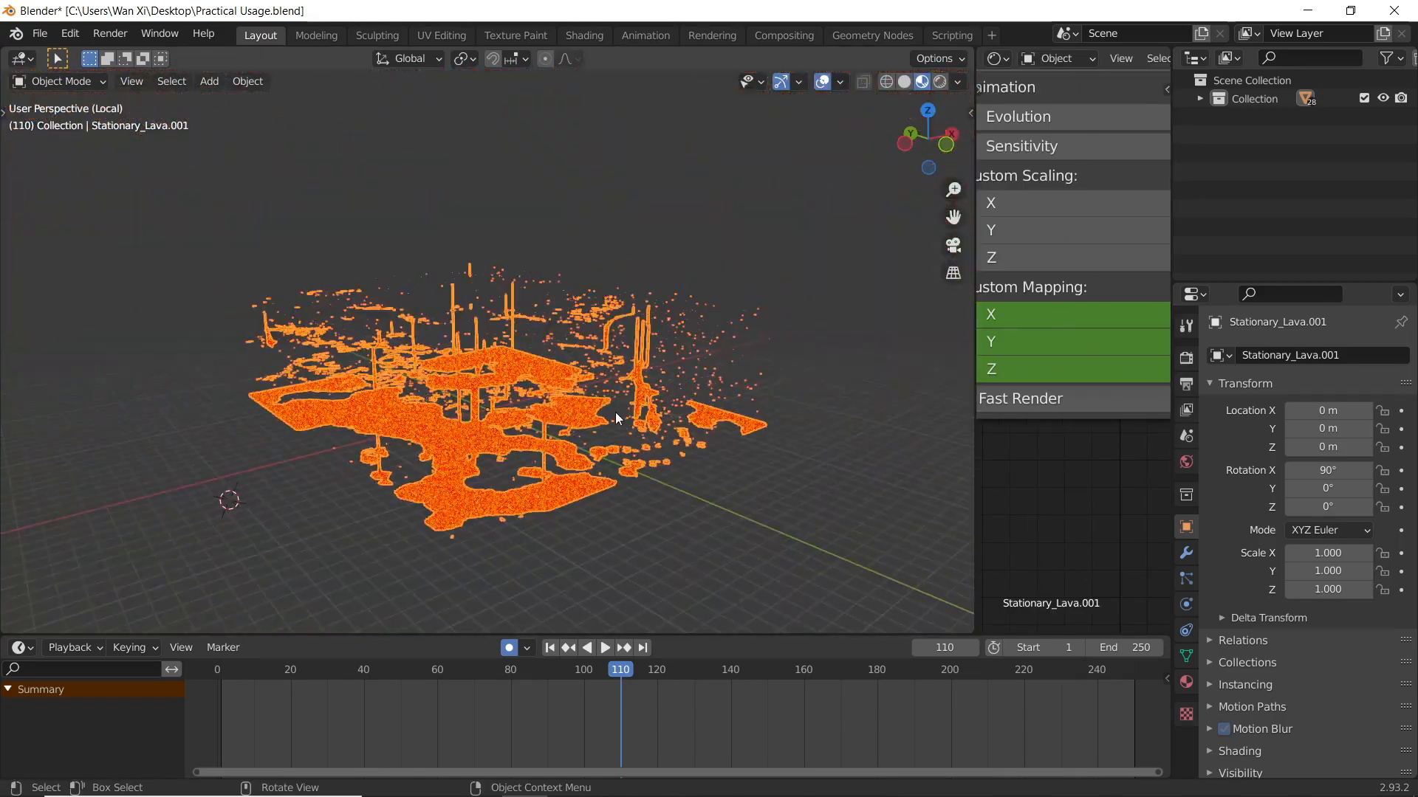
{"action": "left_click", "coordinate": [904, 82]}
{"action": "middle_click_drag", "start_coordinate": [768, 140], "coordinate": [852, 241]}
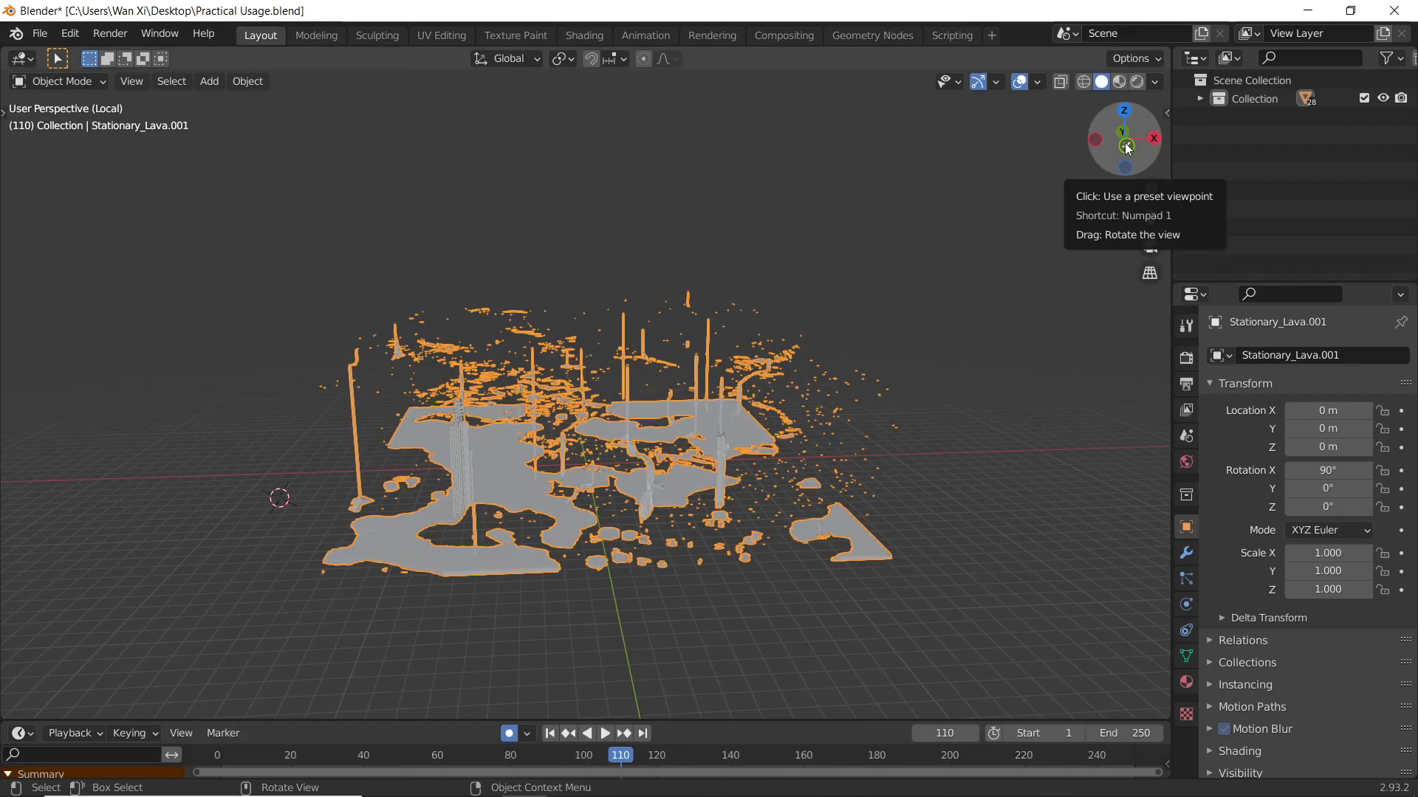
{"action": "left_click", "coordinate": [1125, 140]}
{"action": "middle_click_drag", "start_coordinate": [667, 435], "coordinate": [681, 389], "text": "shift"}
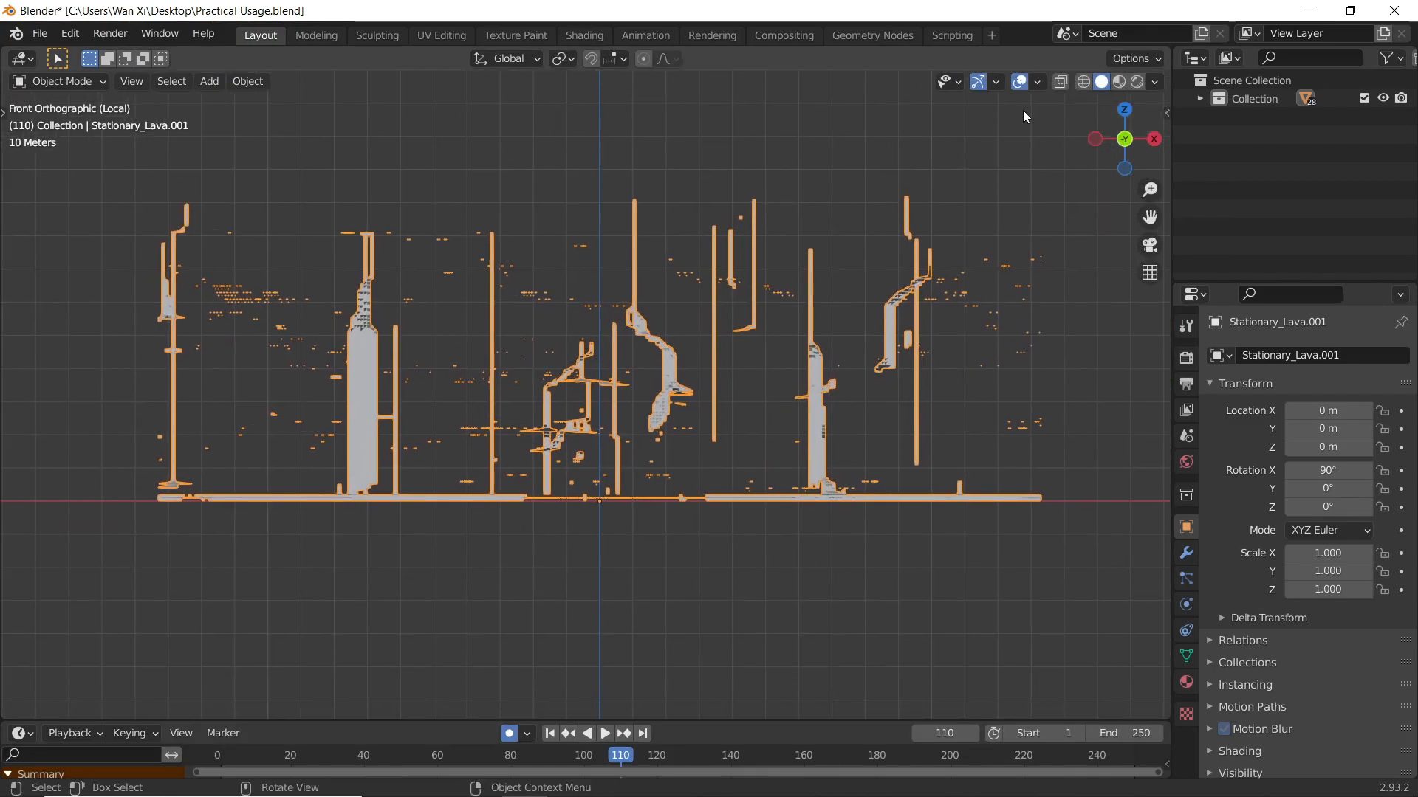
Step: Enter Edit Mode on the lava mesh, deselect everything, and enable X-ray
{"action": "key", "text": "Tab"}
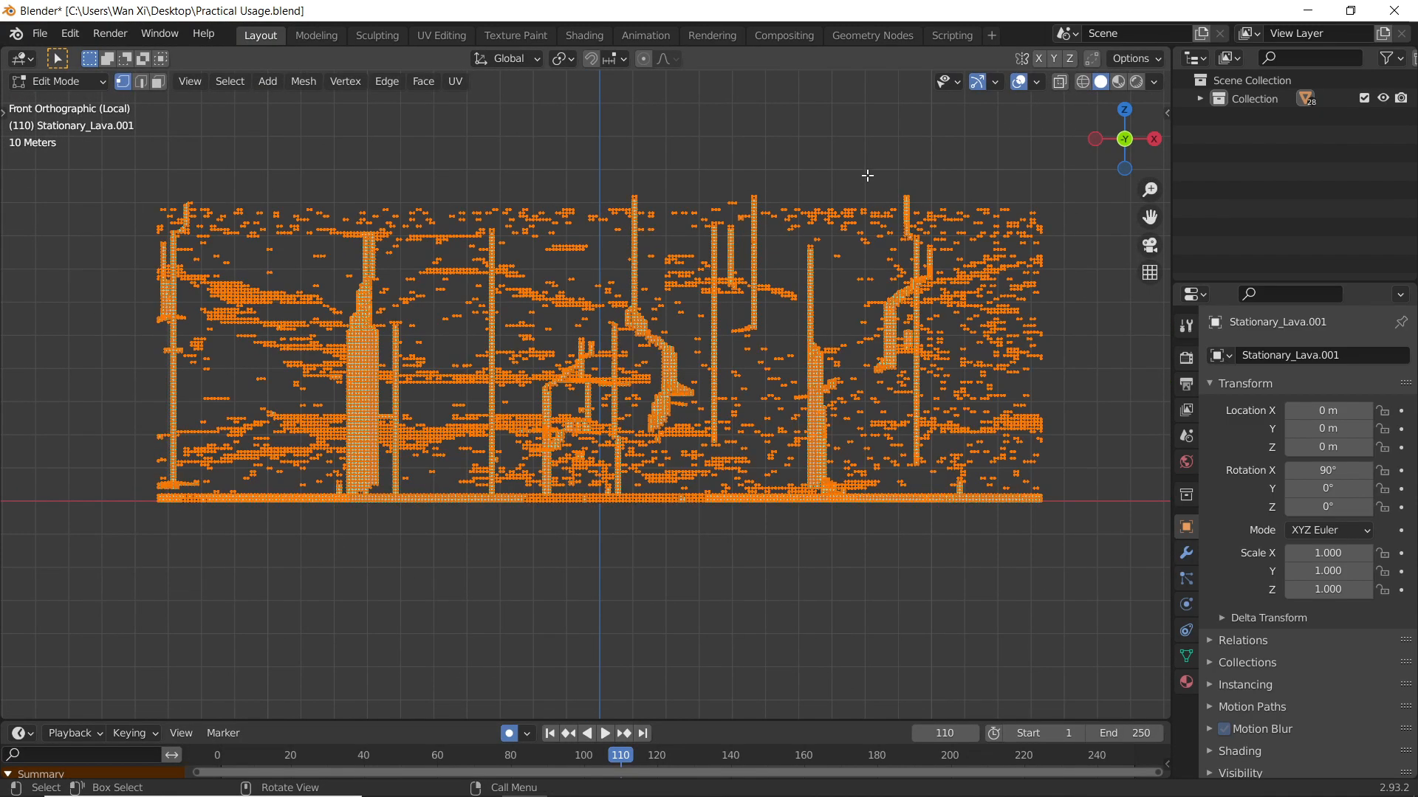
{"action": "left_click", "coordinate": [724, 603]}
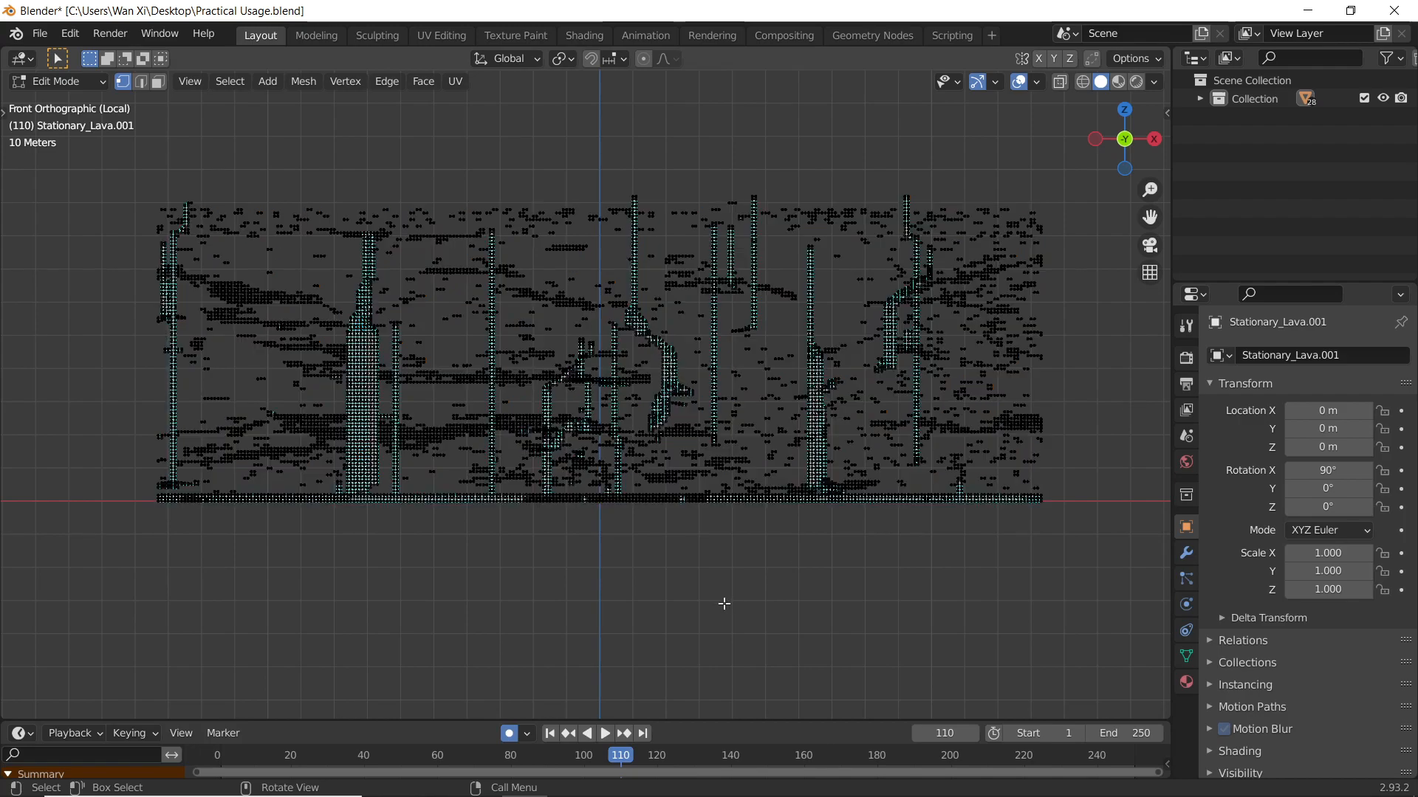
{"action": "left_click", "coordinate": [1065, 82]}
{"action": "scroll", "coordinate": [958, 227], "scroll_direction": "up", "scroll_amount": 4}
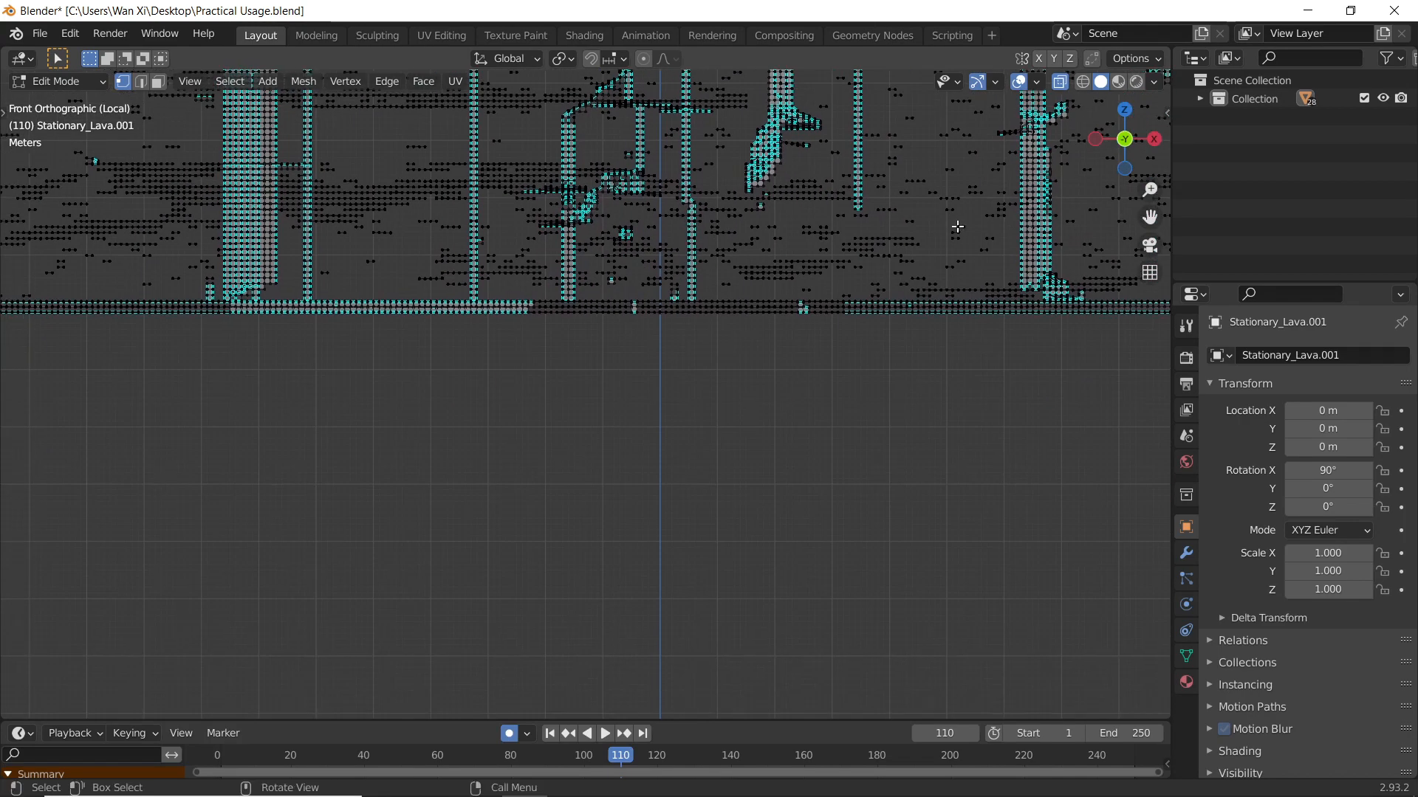
Step: Try box-selecting a small part of the lava floor and inspect how far the selection reaches through the mesh
{"action": "left_click_drag", "start_coordinate": [529, 196], "coordinate": [340, 322]}
{"action": "middle_click_drag", "start_coordinate": [430, 318], "coordinate": [479, 362]}
{"action": "scroll", "coordinate": [437, 397], "scroll_direction": "down", "scroll_amount": 7}
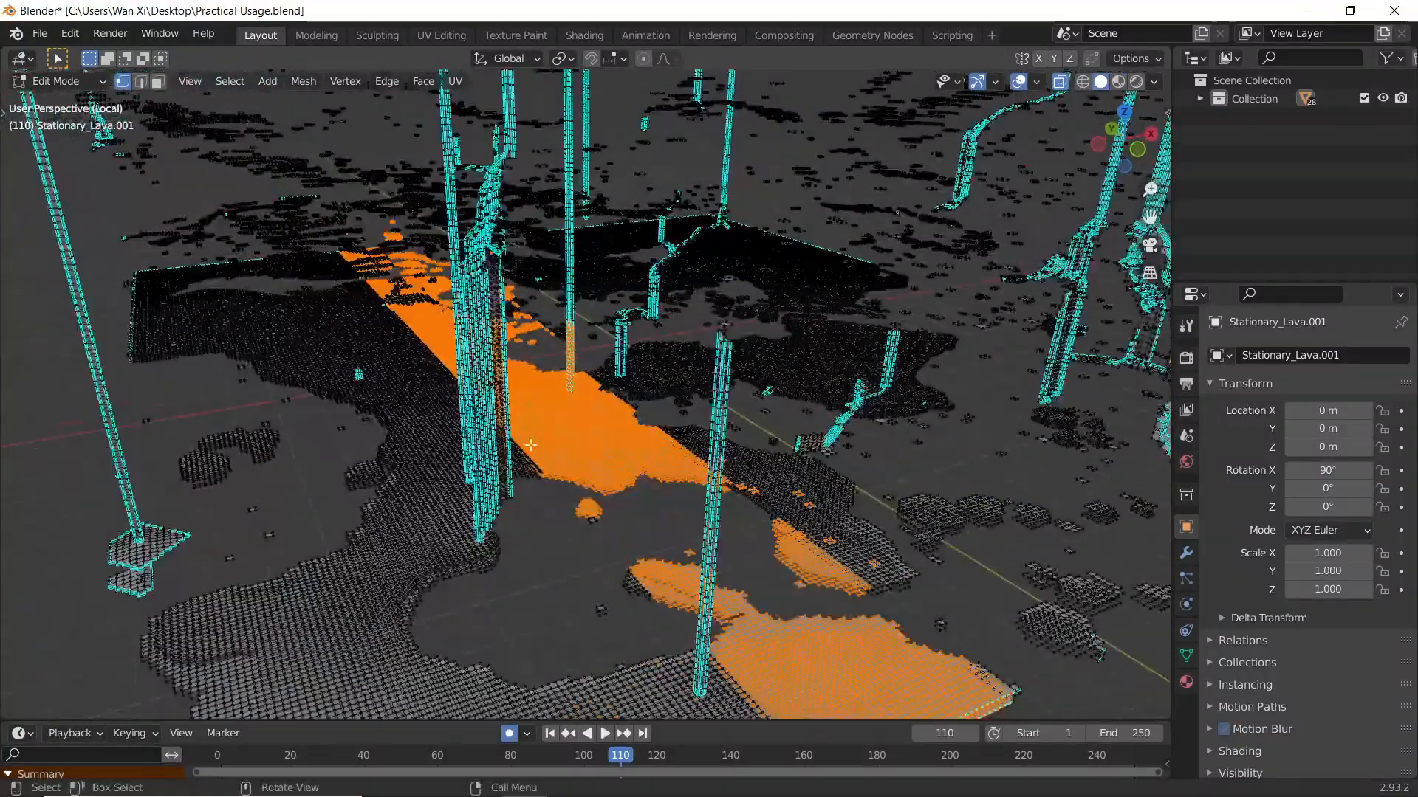
{"action": "key", "text": "KP_1"}
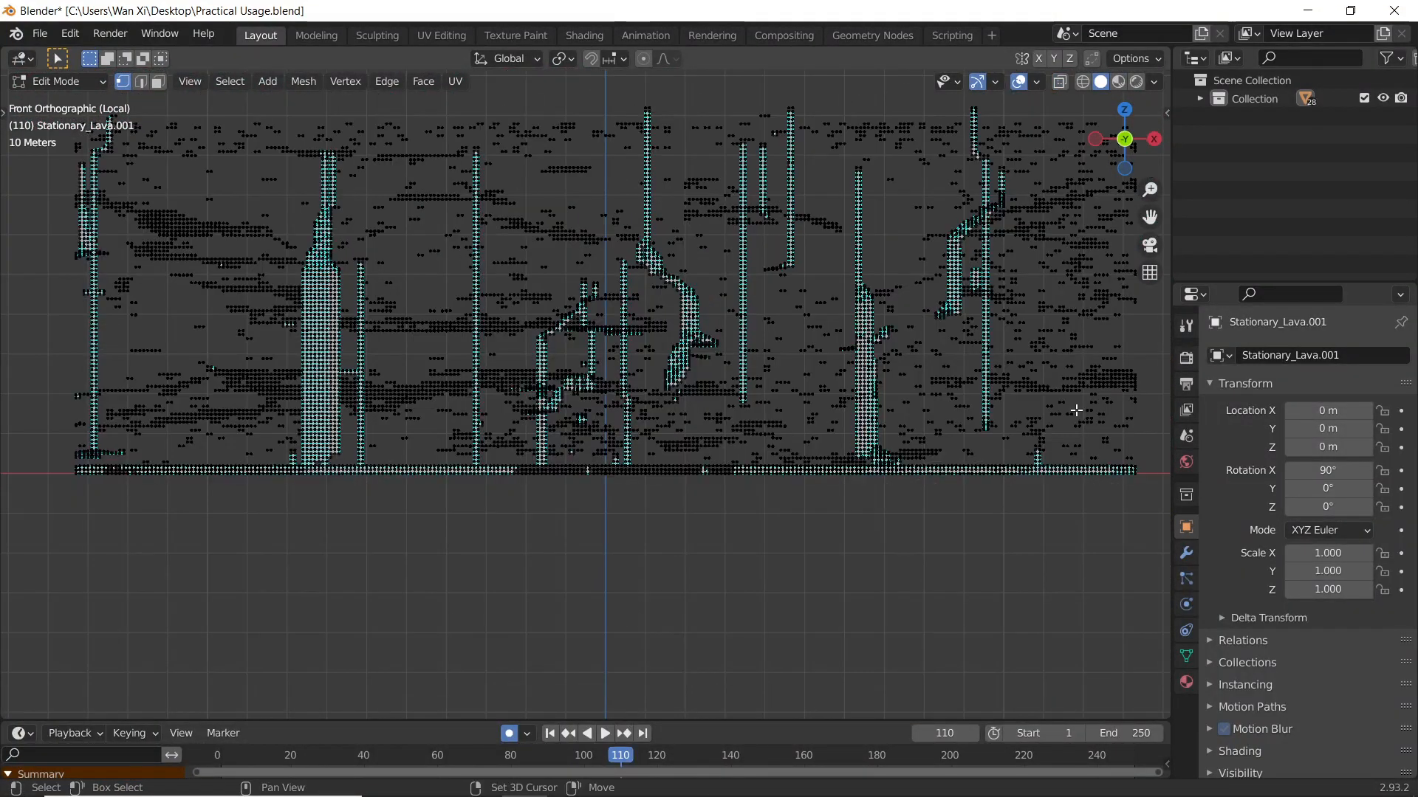
Step: Box-select the entire flat lava layer along the base in front view and check its upper edge up close
{"action": "left_click_drag", "start_coordinate": [1139, 505], "coordinate": [27, 470]}
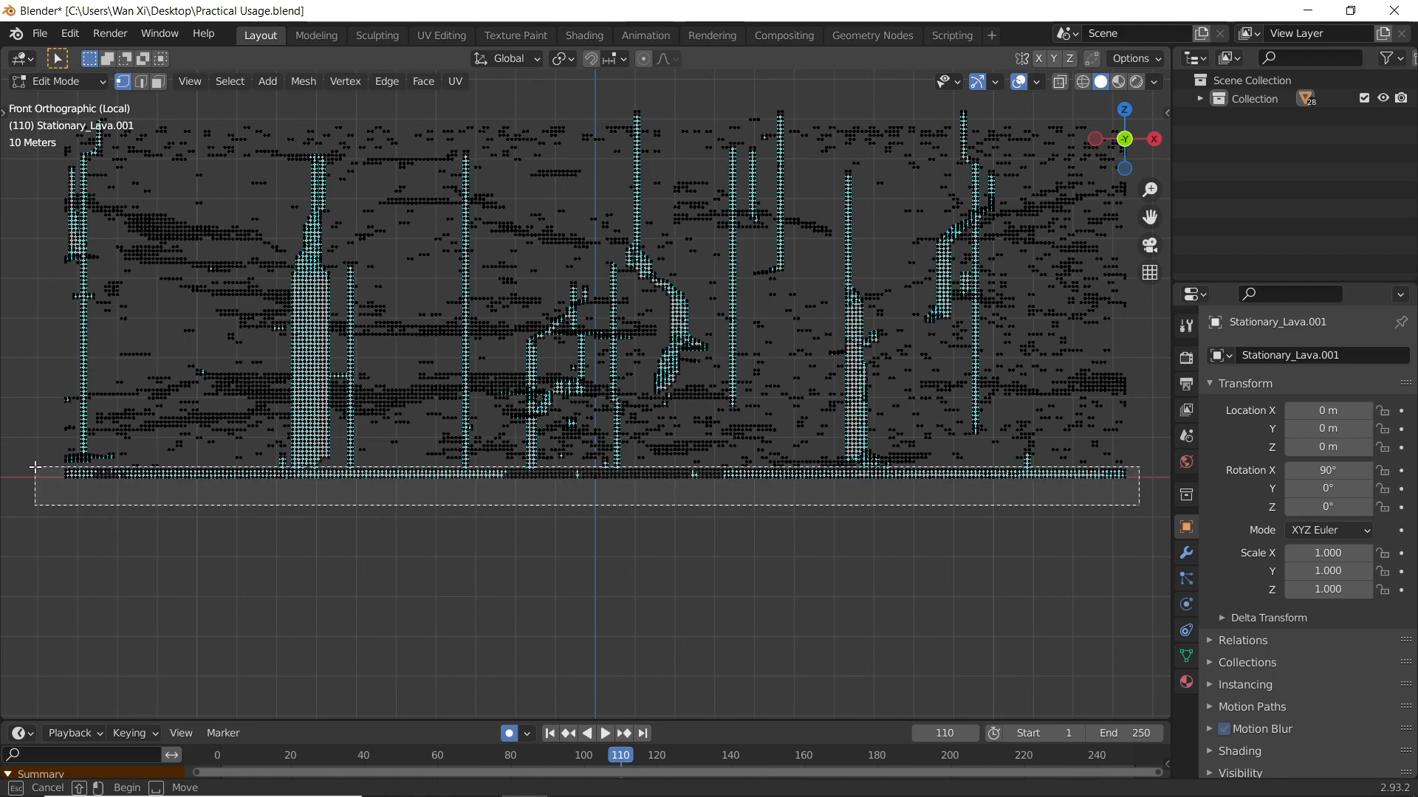
{"action": "left_click_drag", "start_coordinate": [30, 467], "coordinate": [30, 468]}
{"action": "key", "text": "KP_Decimal"}
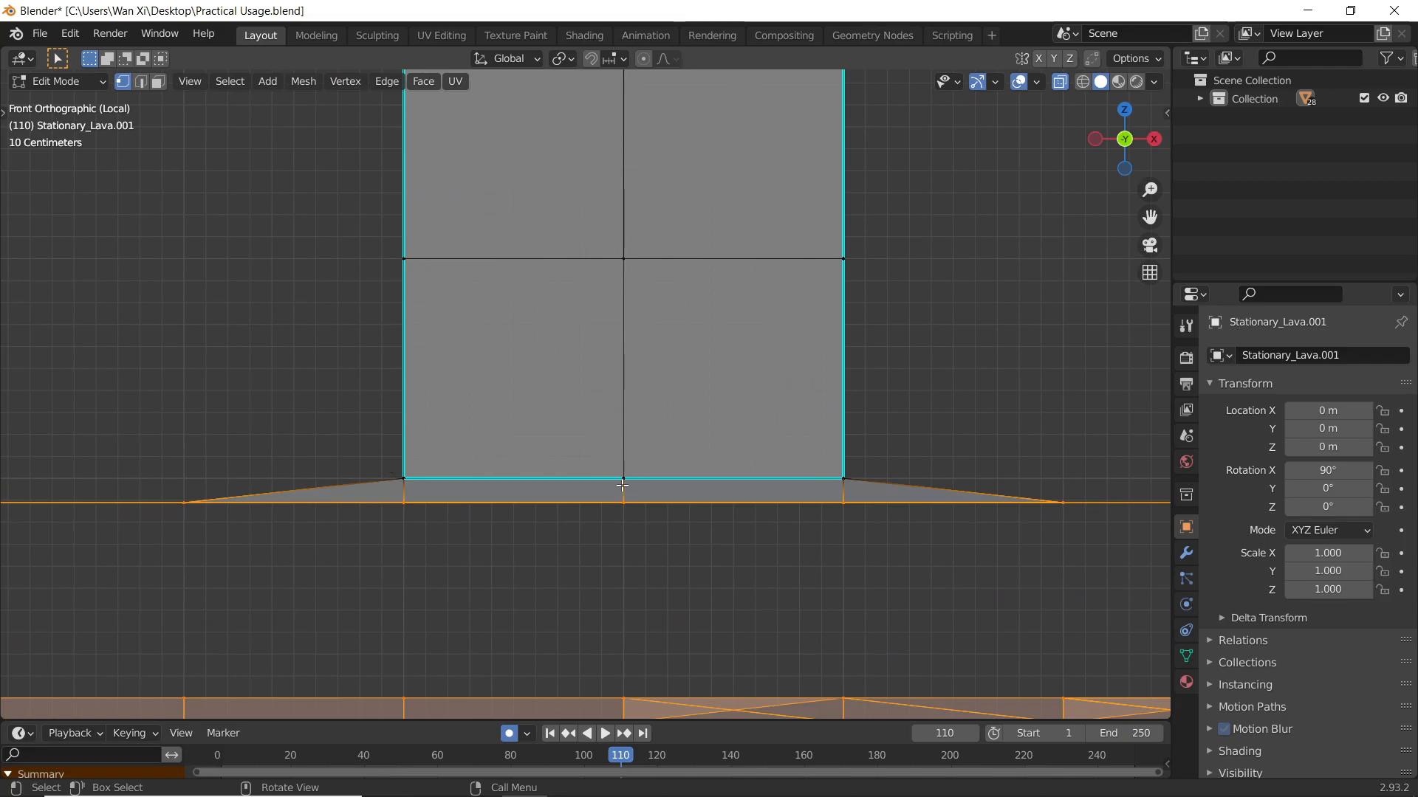
Step: Add a second material slot to the lava object, create a new material in it, and delete its default nodes
{"action": "left_click", "coordinate": [1187, 678]}
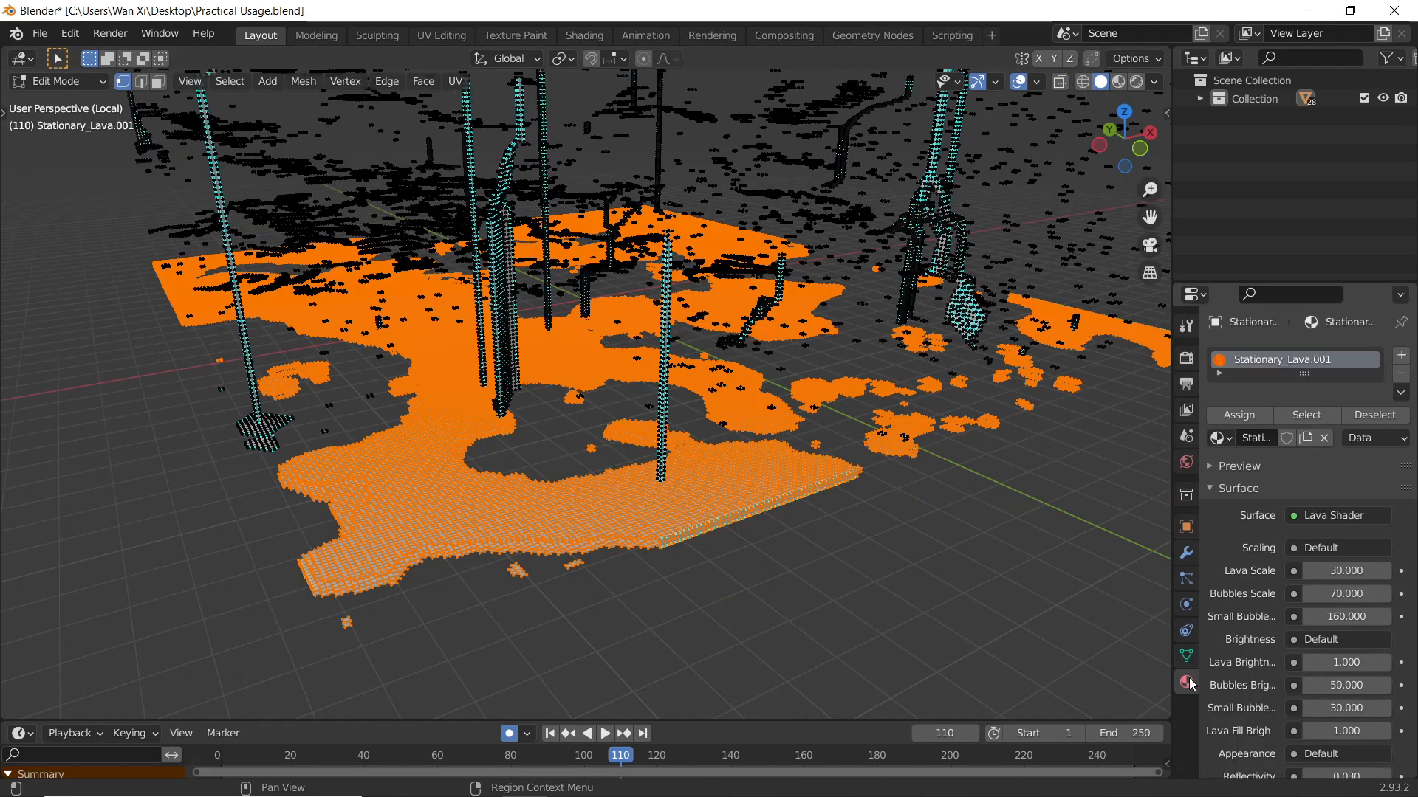
{"action": "left_click_drag", "start_coordinate": [1307, 375], "coordinate": [1306, 427]}
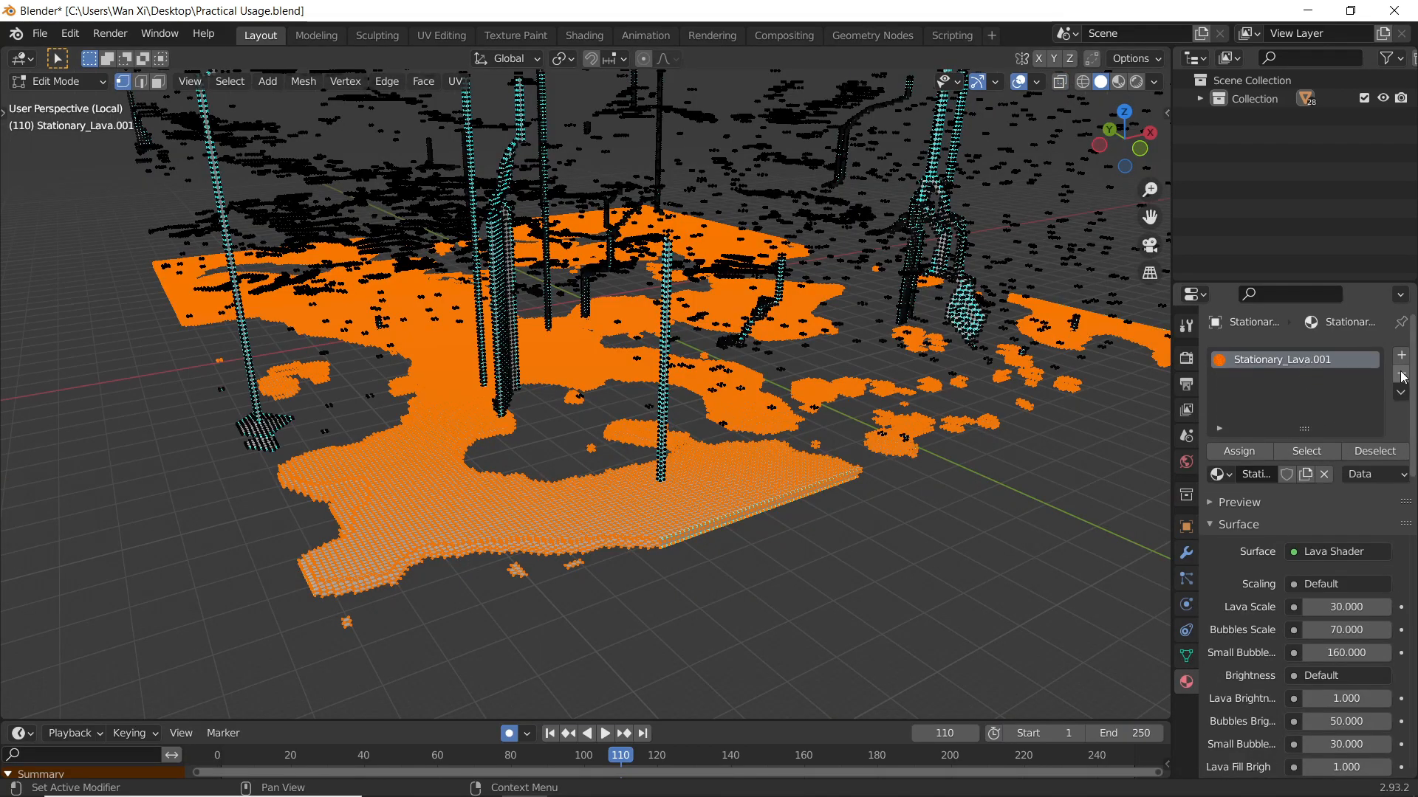
{"action": "left_click", "coordinate": [1401, 356]}
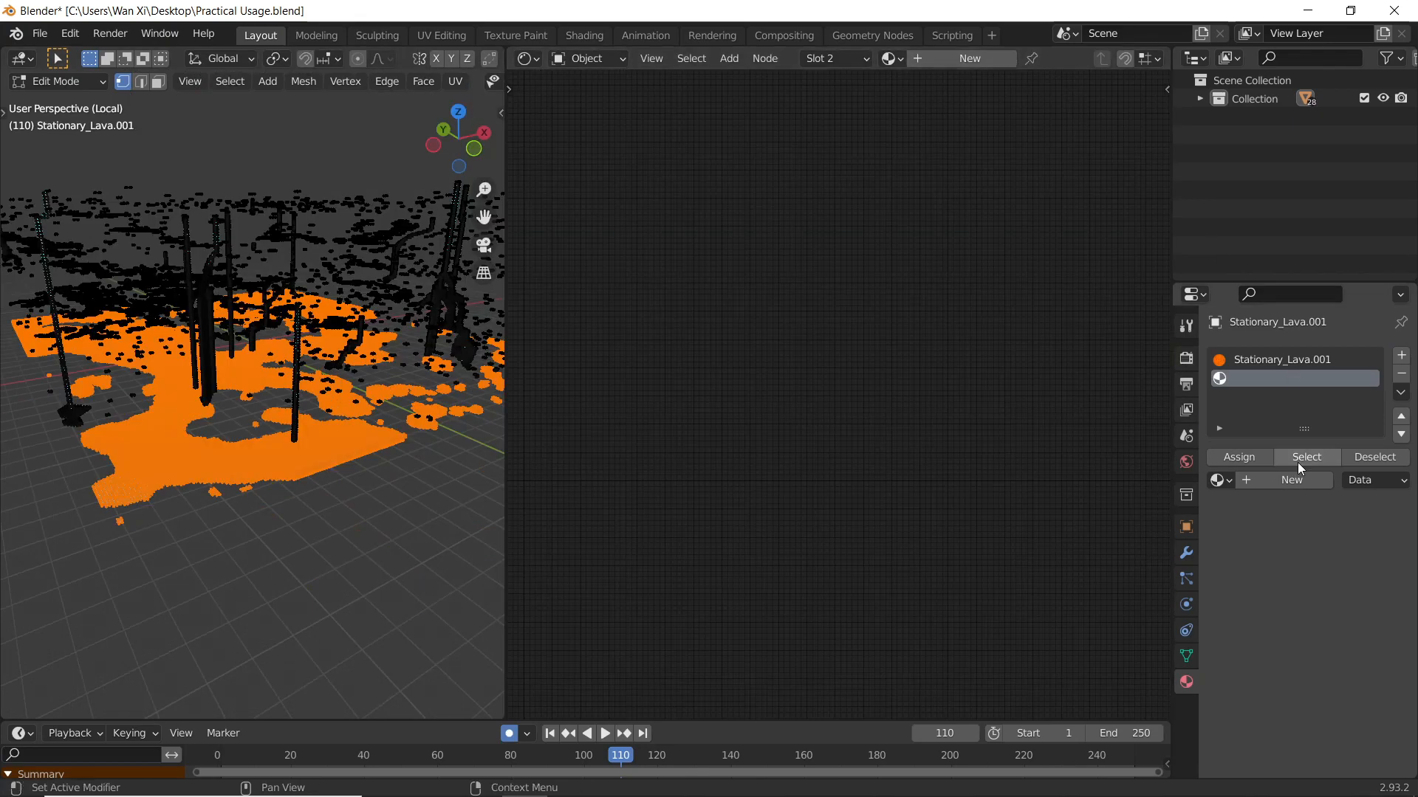
{"action": "scroll", "coordinate": [827, 384], "scroll_direction": "up", "scroll_amount": 3}
{"action": "middle_click_drag", "start_coordinate": [540, 312], "coordinate": [897, 239]}
{"action": "left_click_drag", "start_coordinate": [1001, 193], "coordinate": [709, 506]}
{"action": "key", "text": "x"}
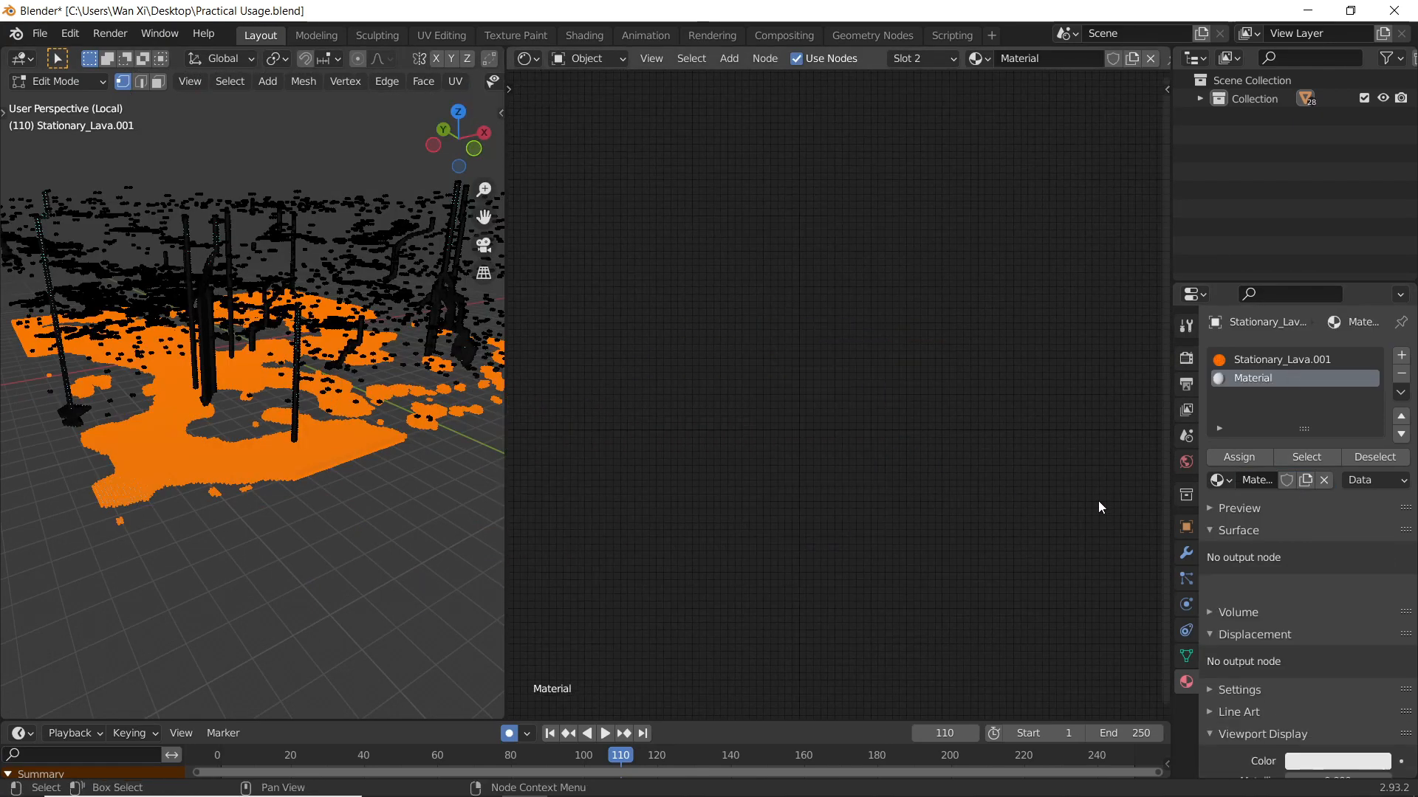
Step: Copy the Lava Shader and Material Output nodes from Stationary_Lava.001 and paste them into the new material
{"action": "left_click", "coordinate": [1277, 360]}
{"action": "scroll", "coordinate": [941, 450], "scroll_direction": "down", "scroll_amount": 1}
{"action": "scroll", "coordinate": [949, 399], "scroll_direction": "up", "scroll_amount": 2}
{"action": "left_click_drag", "start_coordinate": [1050, 211], "coordinate": [640, 526]}
{"action": "left_click", "coordinate": [1318, 378]}
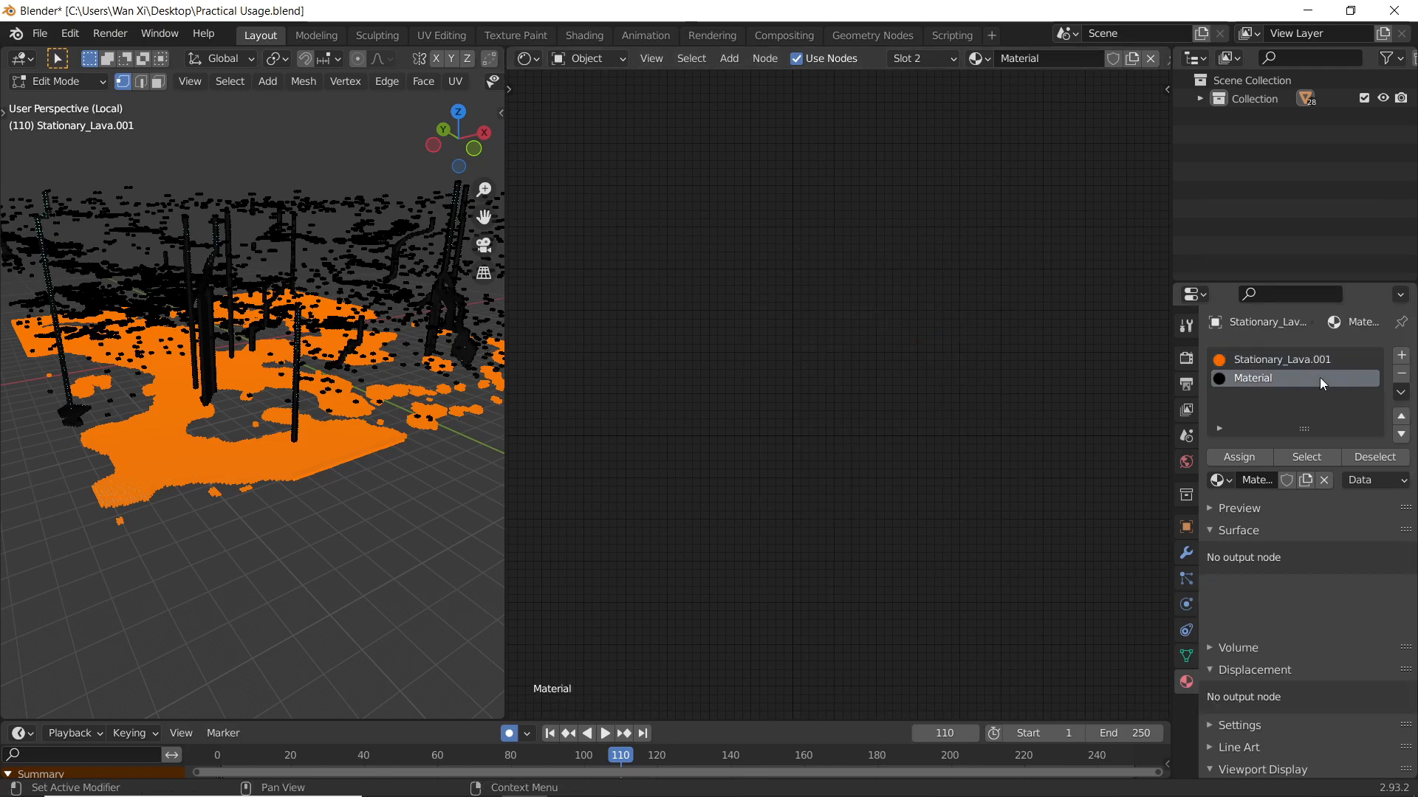
{"action": "key", "text": "ctrl+v"}
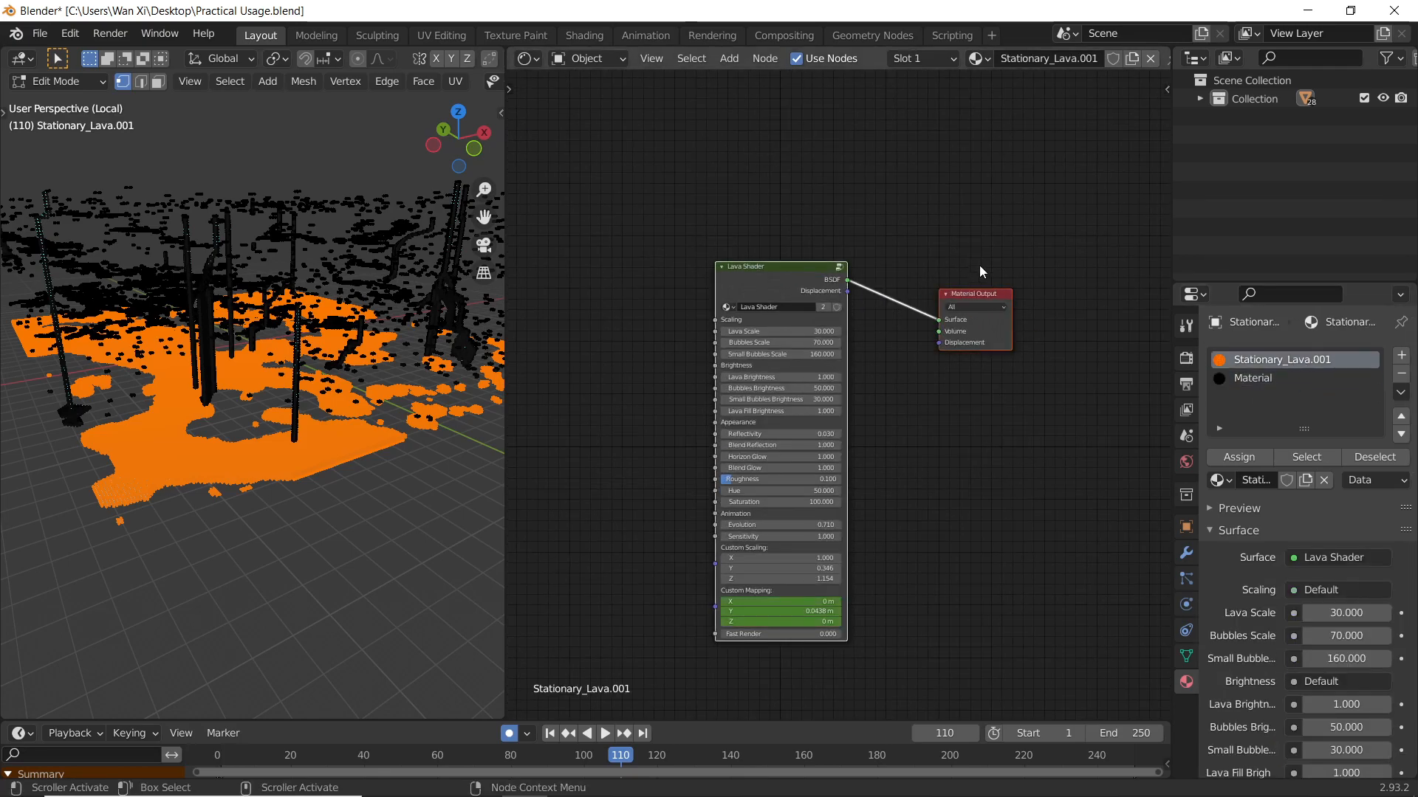
Step: Rename the original material Falling lava and the new one Normal lava, and make Normal lava the active slot
{"action": "left_click", "coordinate": [1300, 361]}
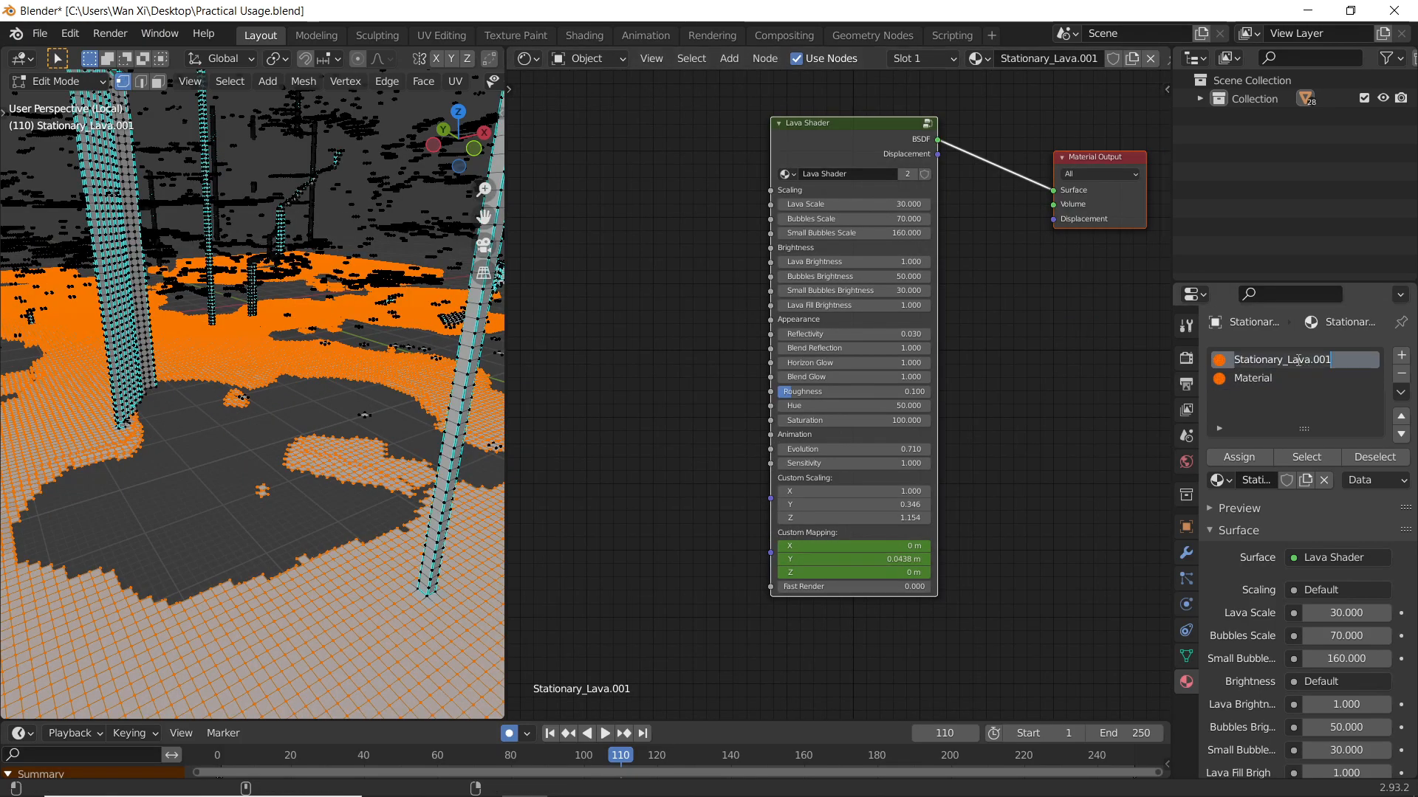
{"action": "double_click", "coordinate": [1279, 379]}
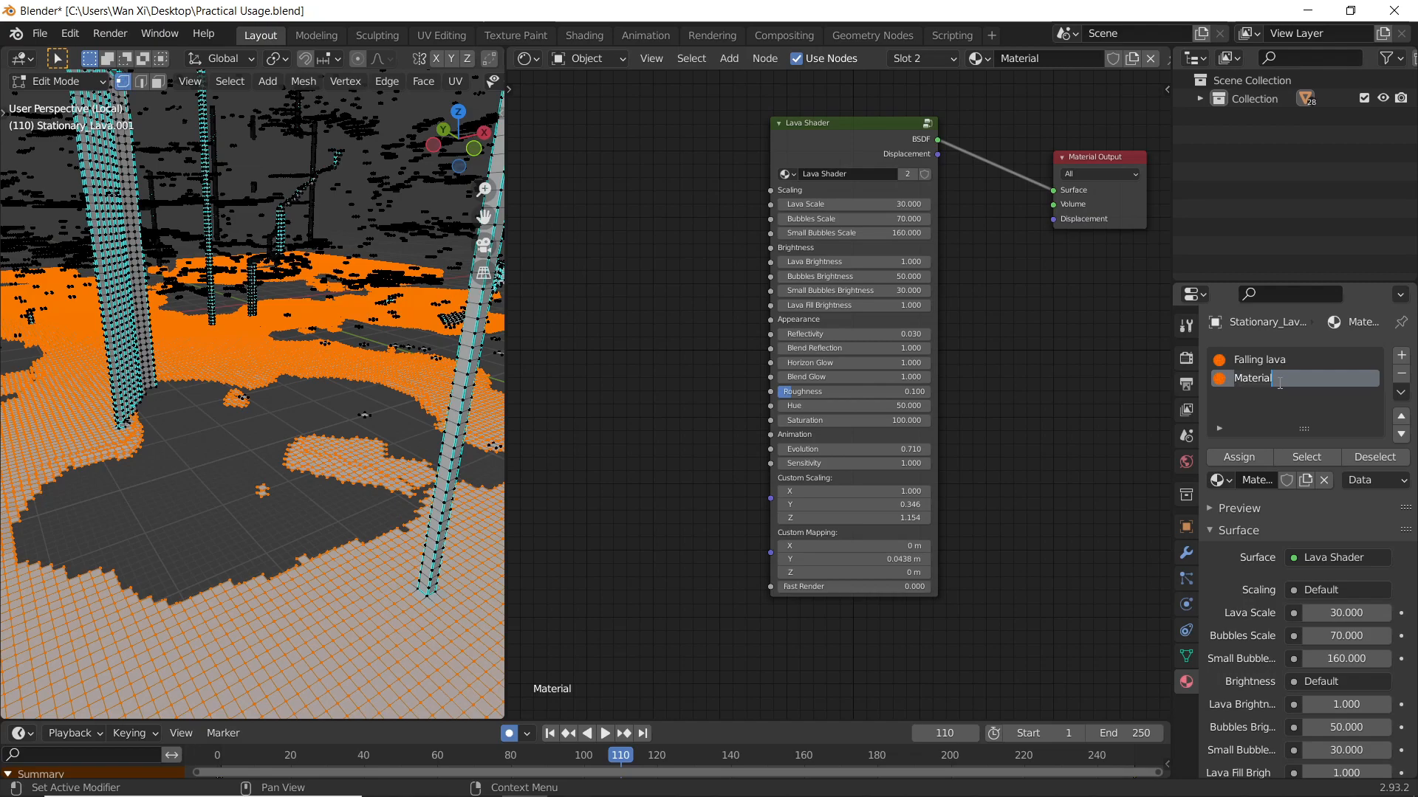
{"action": "type", "text": "Normal"}
{"action": "type", "text": "lava"}
{"action": "key", "text": "Return"}
{"action": "scroll", "coordinate": [306, 426], "scroll_direction": "down", "scroll_amount": 7}
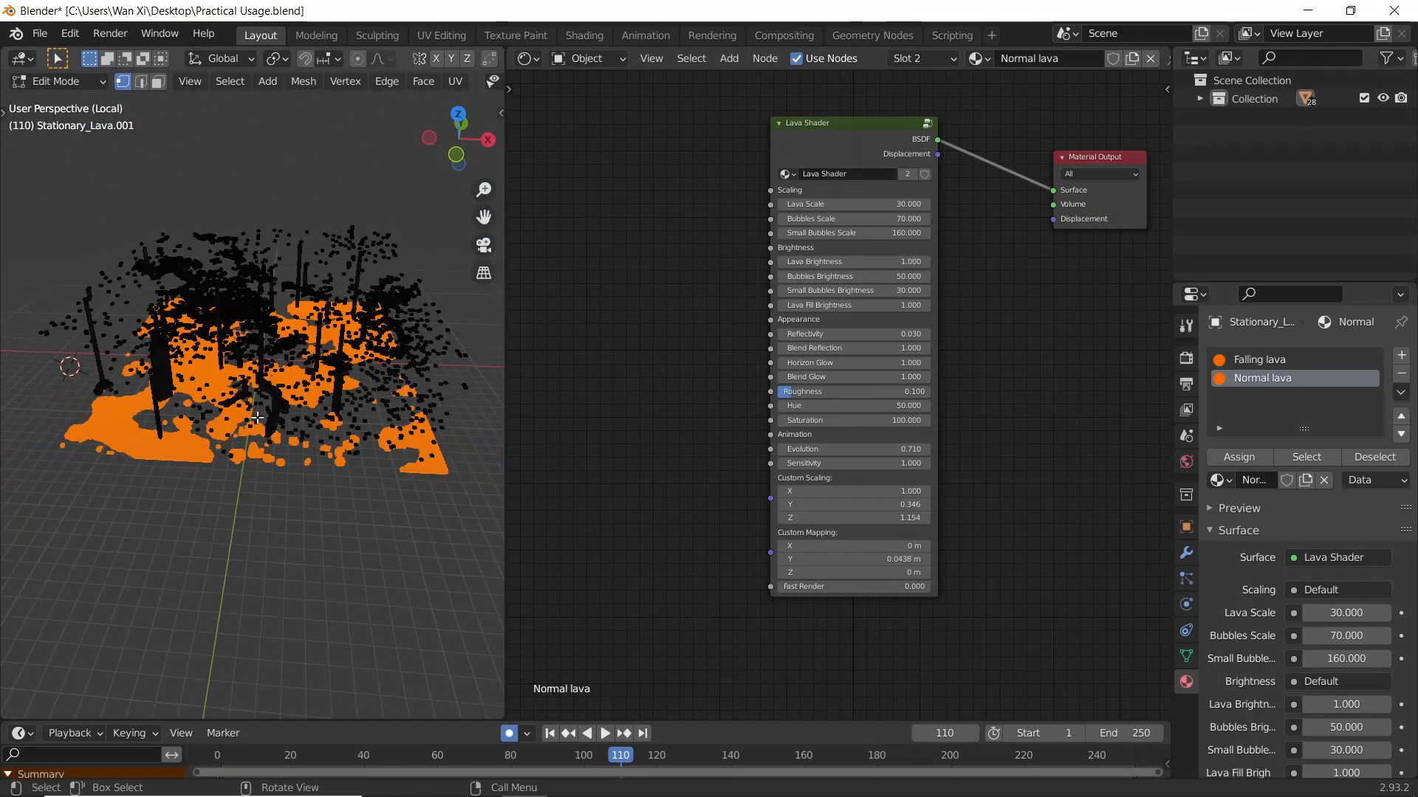
{"action": "middle_click_drag", "start_coordinate": [335, 400], "coordinate": [306, 427]}
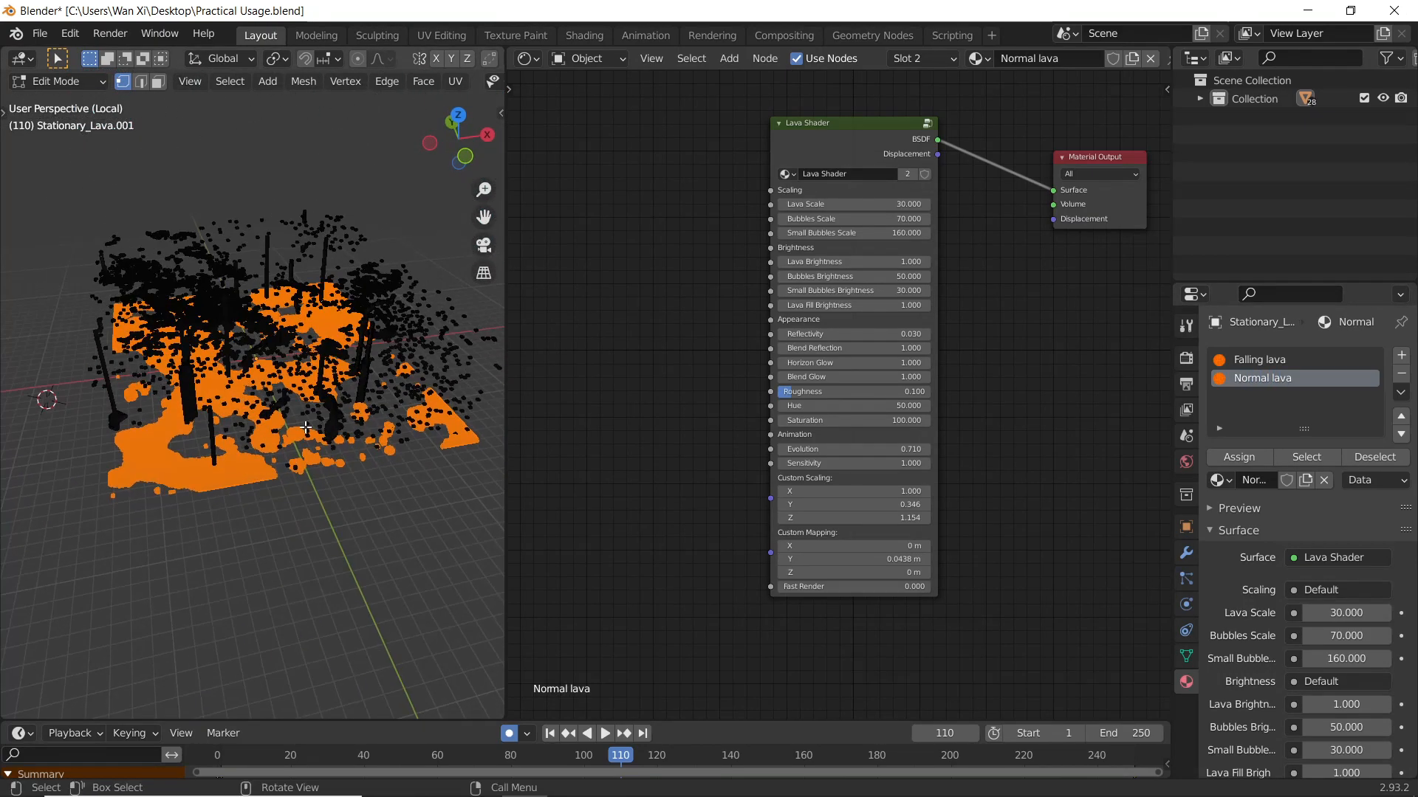
{"action": "left_click", "coordinate": [1299, 360]}
{"action": "left_click", "coordinate": [1286, 374]}
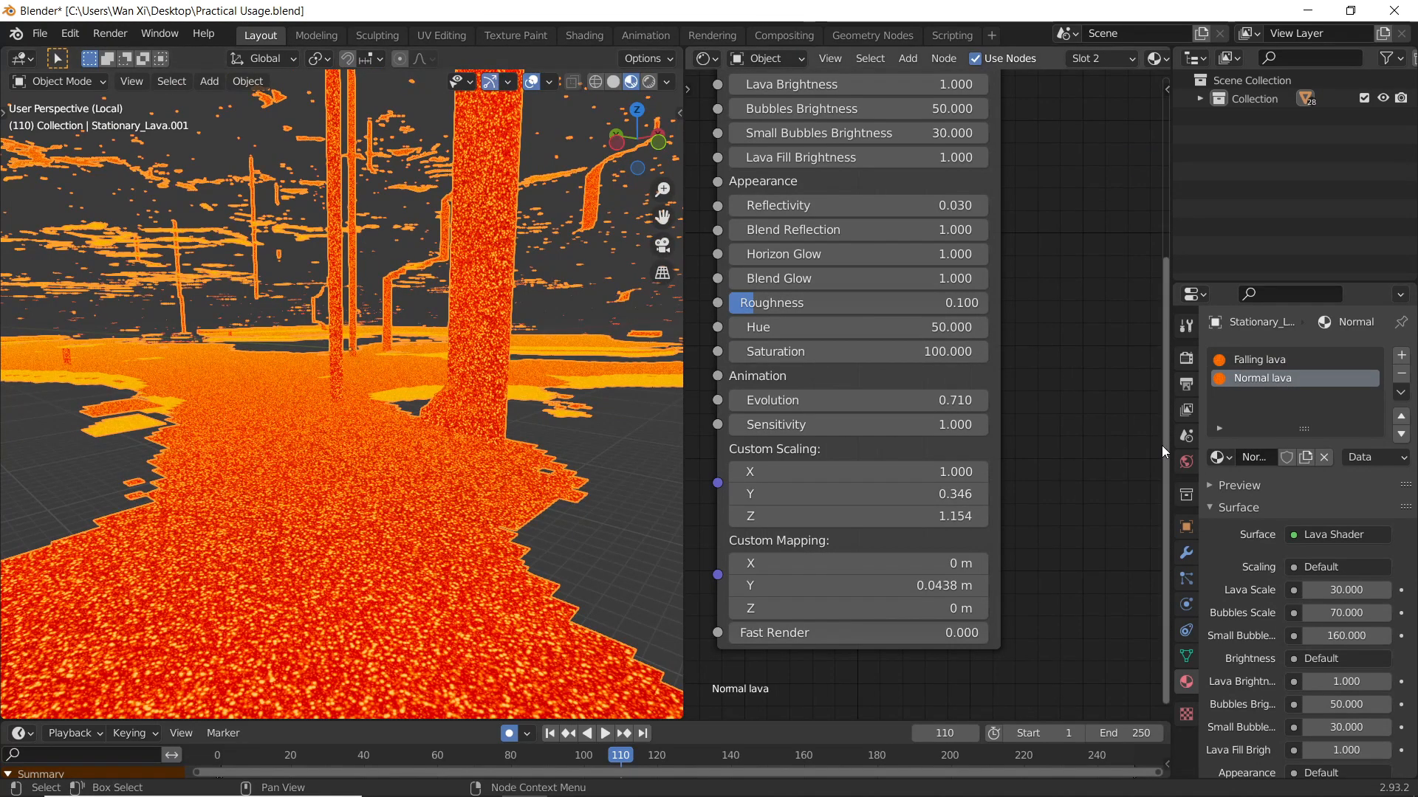
Step: Try changing Normal lava's Evolution value to preview how the flat lava's pattern moves apart from the falls
{"action": "middle_click_drag", "start_coordinate": [501, 437], "coordinate": [510, 310]}
{"action": "middle_click_drag", "start_coordinate": [1136, 345], "coordinate": [1232, 275]}
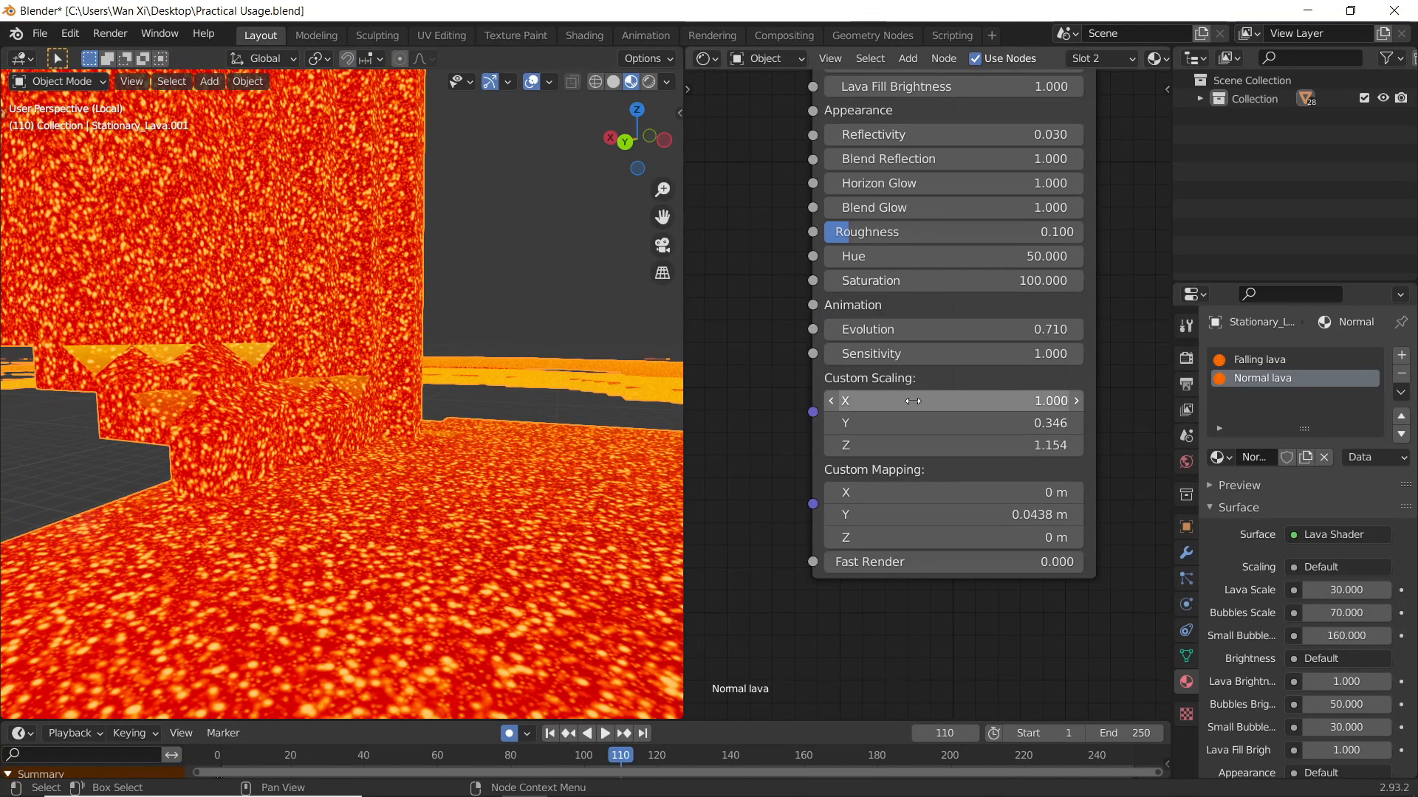
{"action": "middle_click_drag", "start_coordinate": [929, 357], "coordinate": [931, 436]}
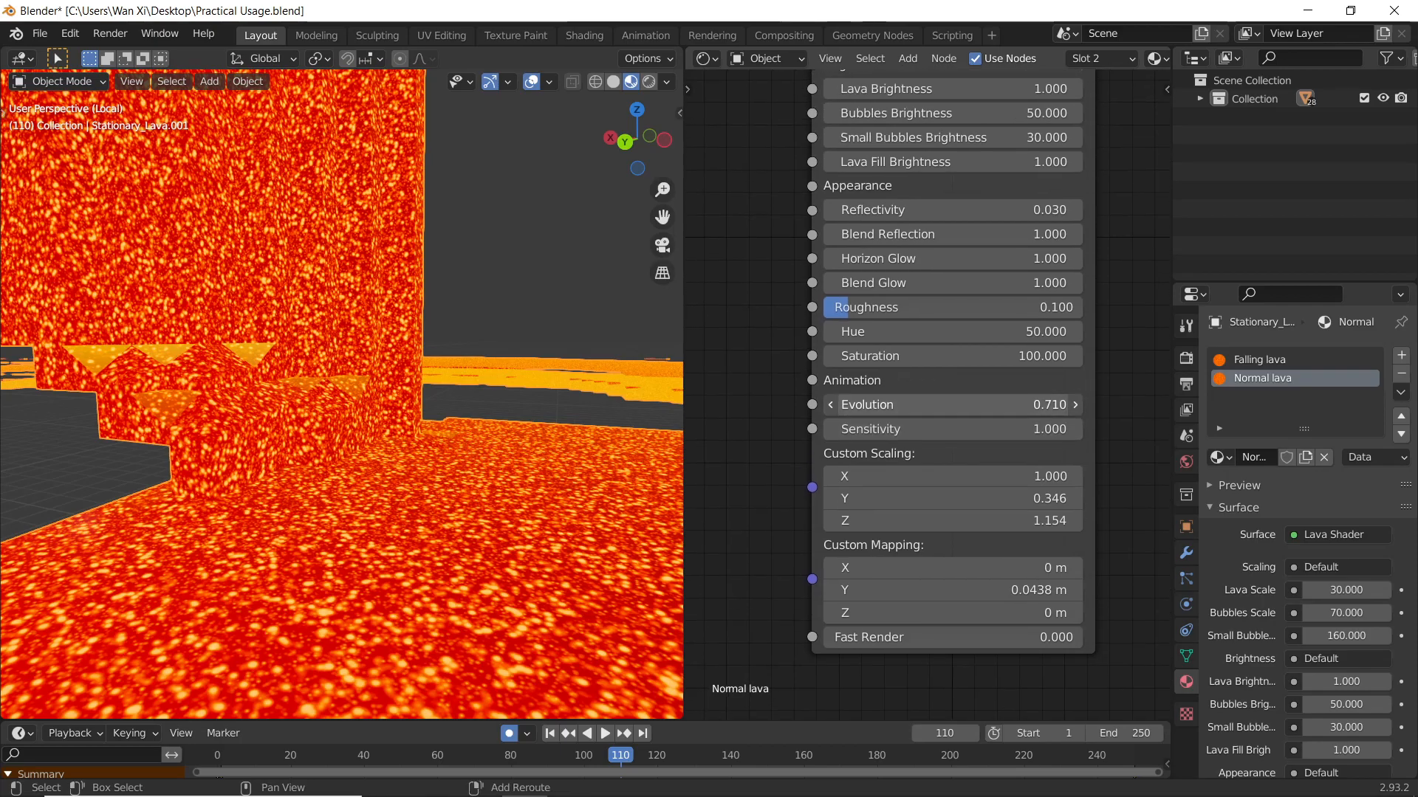
{"action": "left_click_drag", "start_coordinate": [952, 405], "coordinate": [979, 404]}
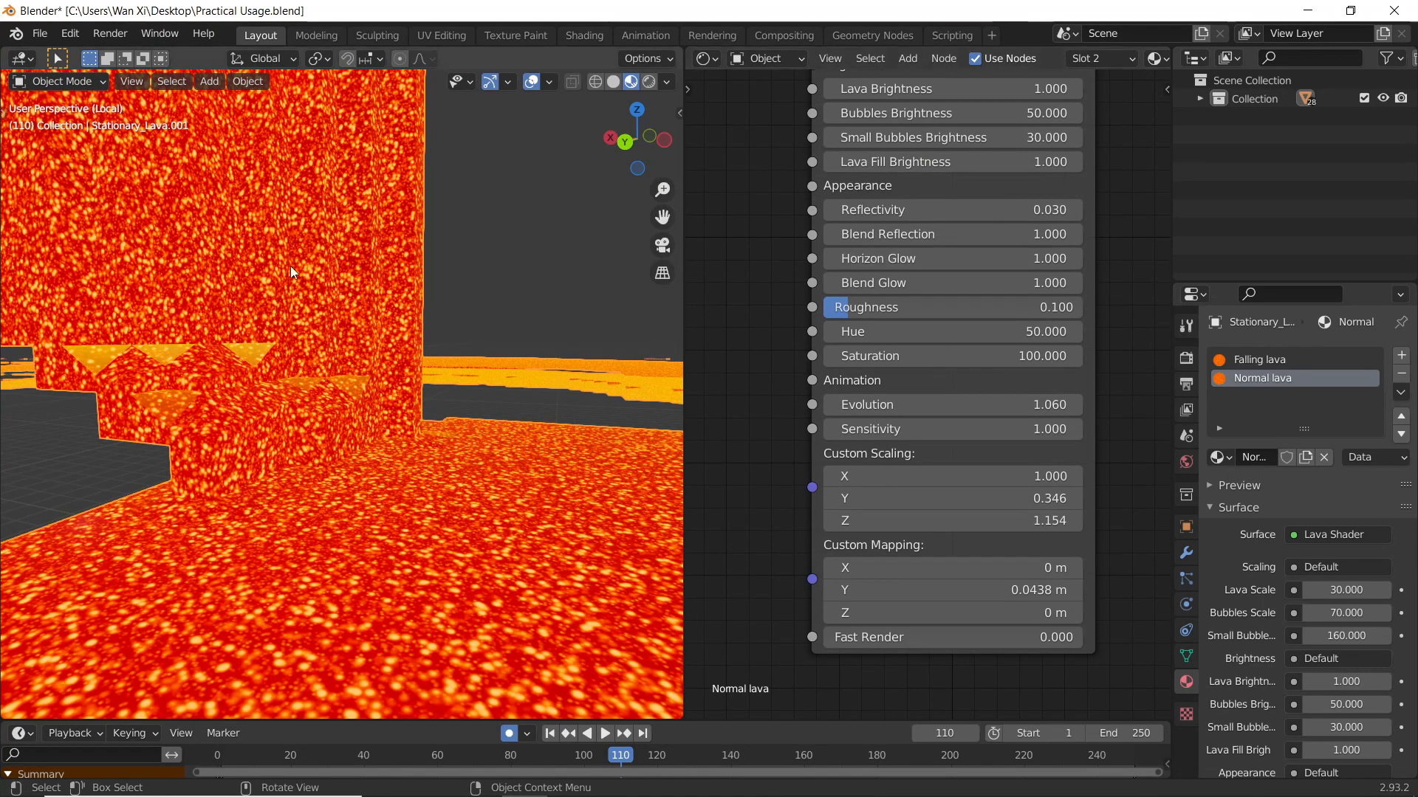
{"action": "left_click_drag", "start_coordinate": [872, 398], "coordinate": [924, 399]}
Step: Keyframe Normal lava's Evolution at 0 on frame 1 and enter its end value on frame 250
{"action": "right_click", "coordinate": [939, 417]}
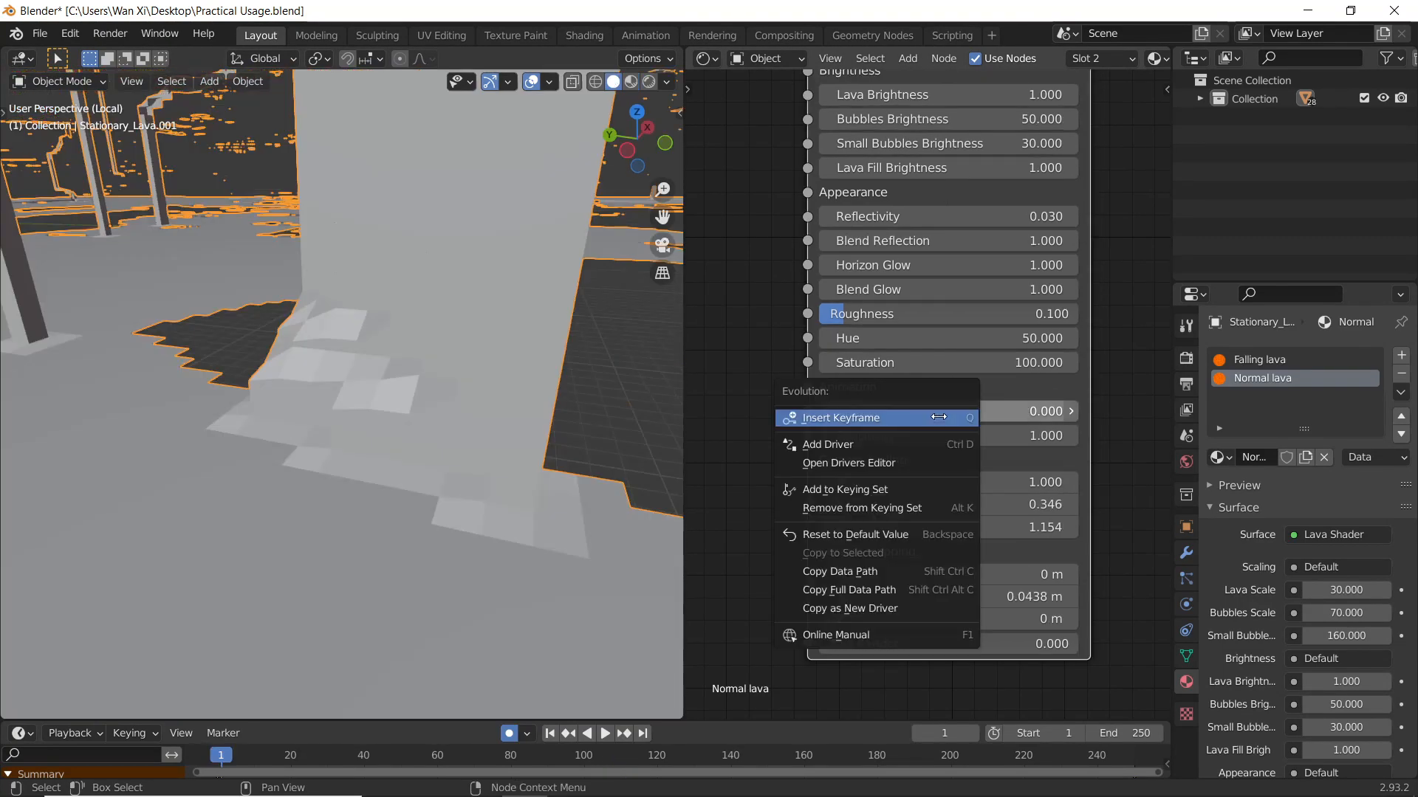
{"action": "left_click", "coordinate": [939, 417]}
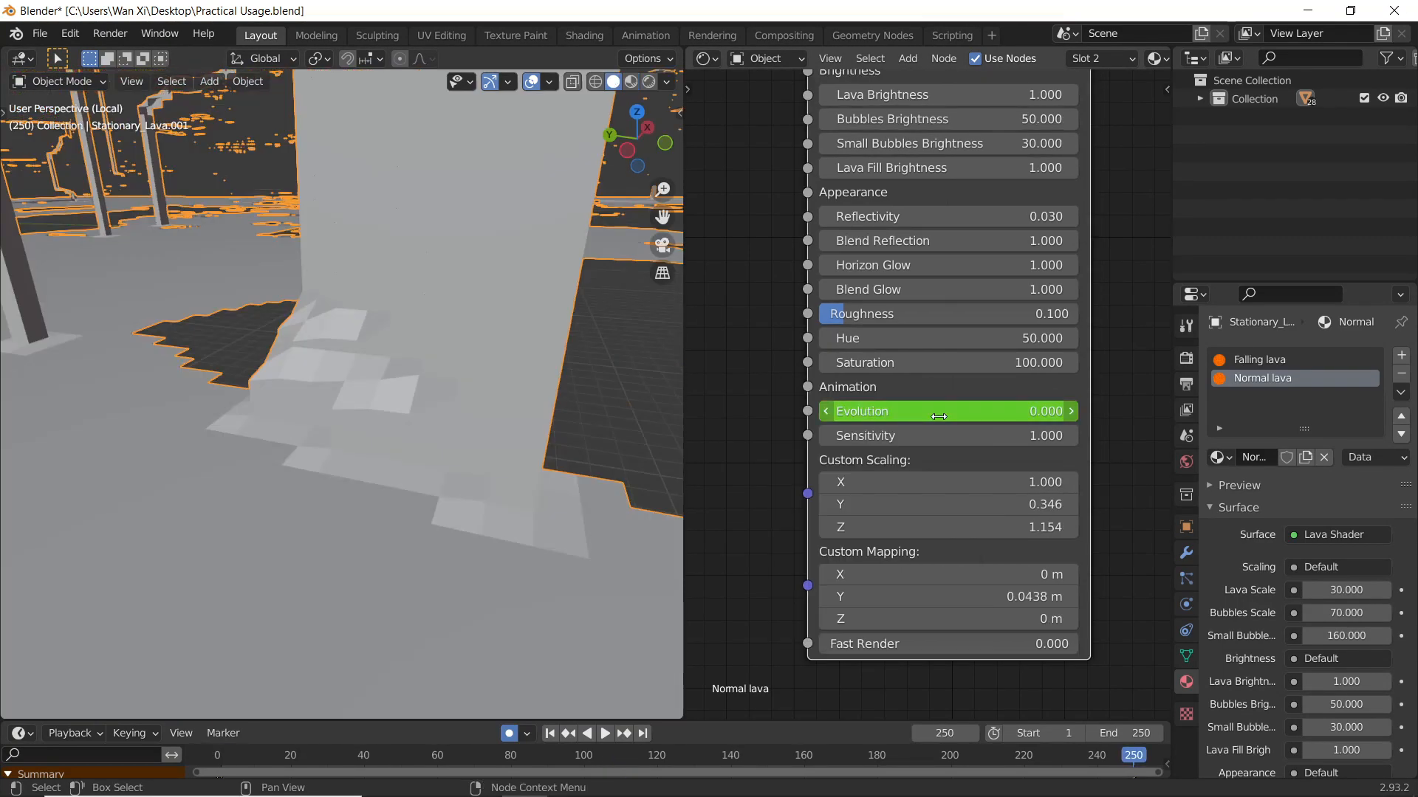
{"action": "key", "text": "Return"}
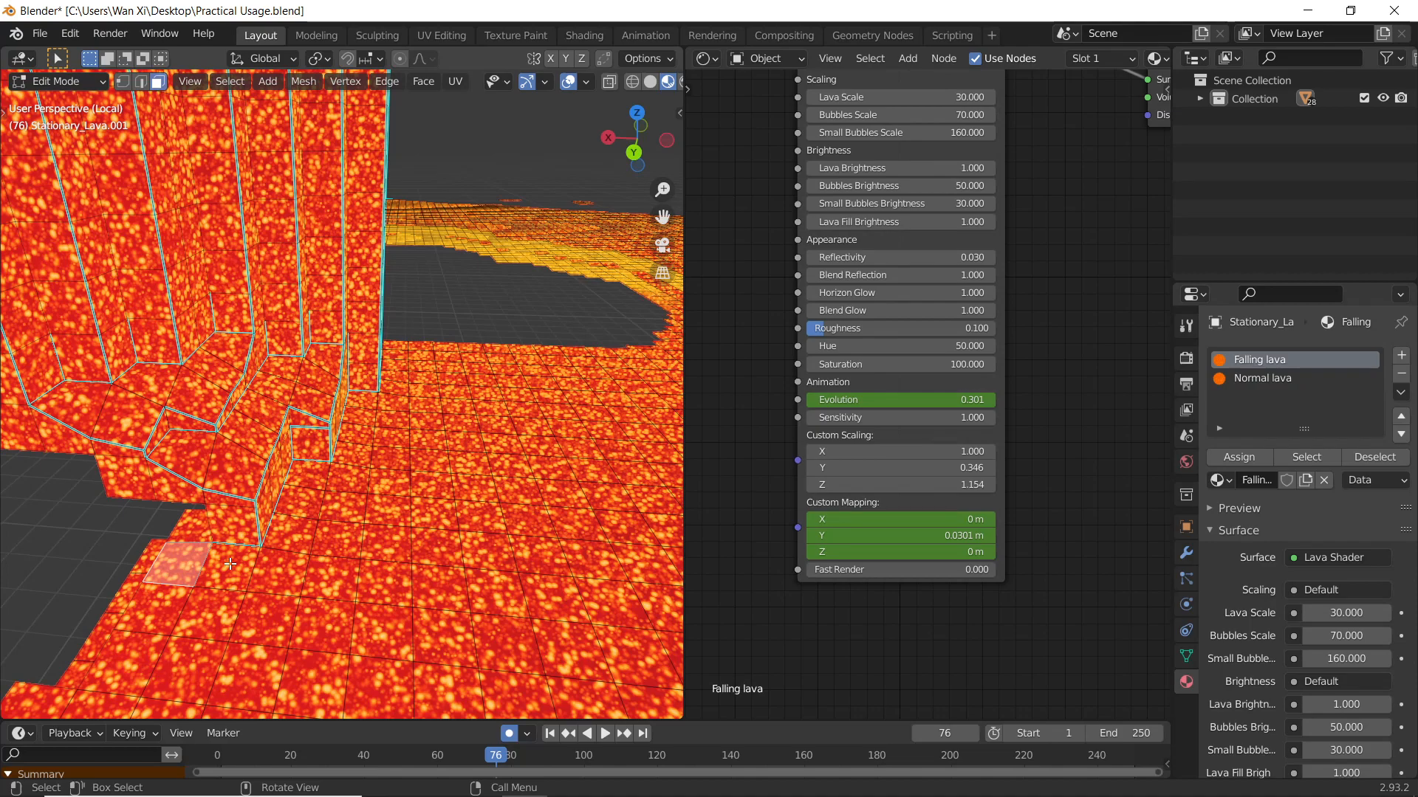
Step: Select several flat lava faces around the foot of the lava fall, with Falling lava as the active material
{"action": "middle_click_drag", "start_coordinate": [230, 564], "coordinate": [275, 487]}
{"action": "left_click", "coordinate": [274, 488], "text": "shift"}
{"action": "left_click", "coordinate": [298, 465], "text": "shift"}
{"action": "left_click", "coordinate": [351, 456], "text": "shift"}
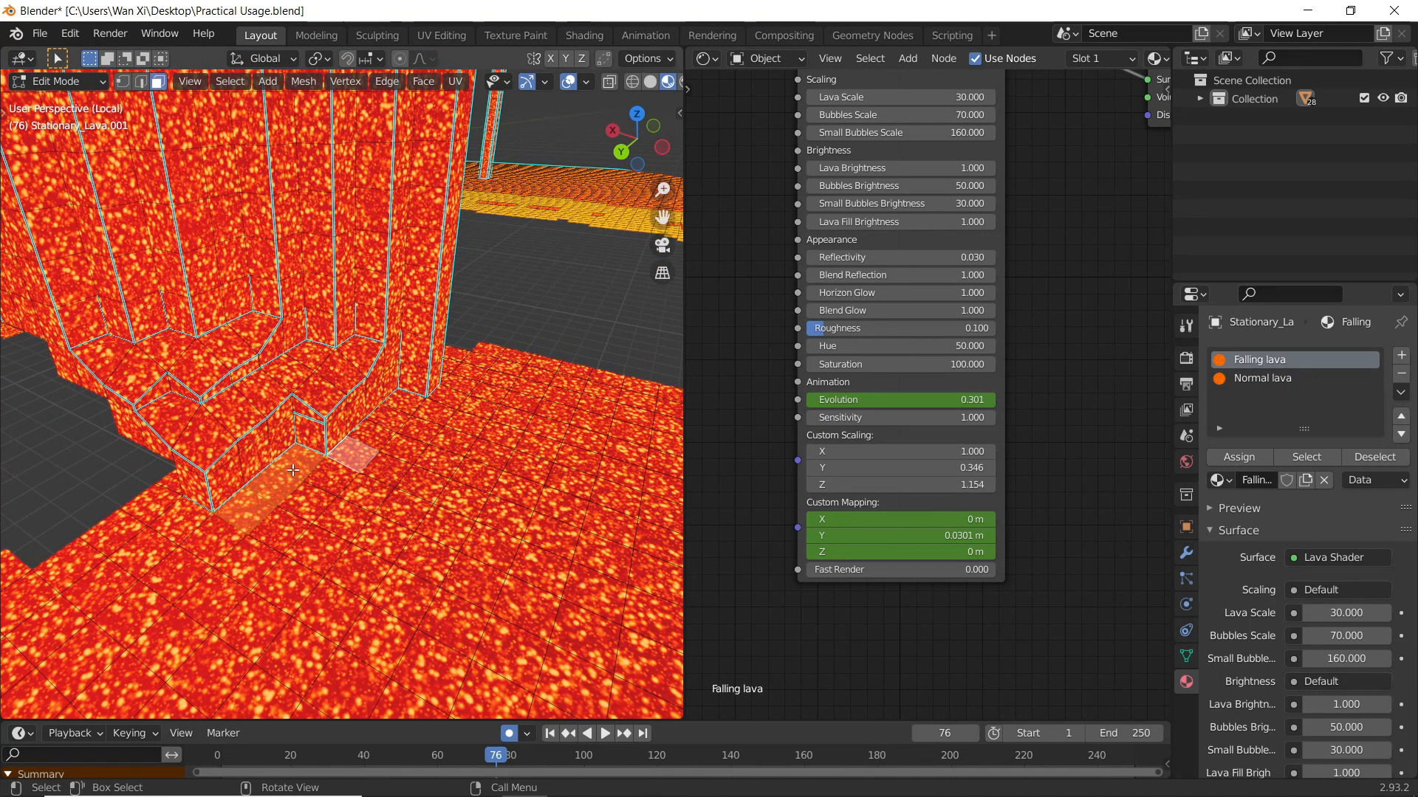
{"action": "scroll", "coordinate": [855, 497], "scroll_direction": "up", "scroll_amount": 2}
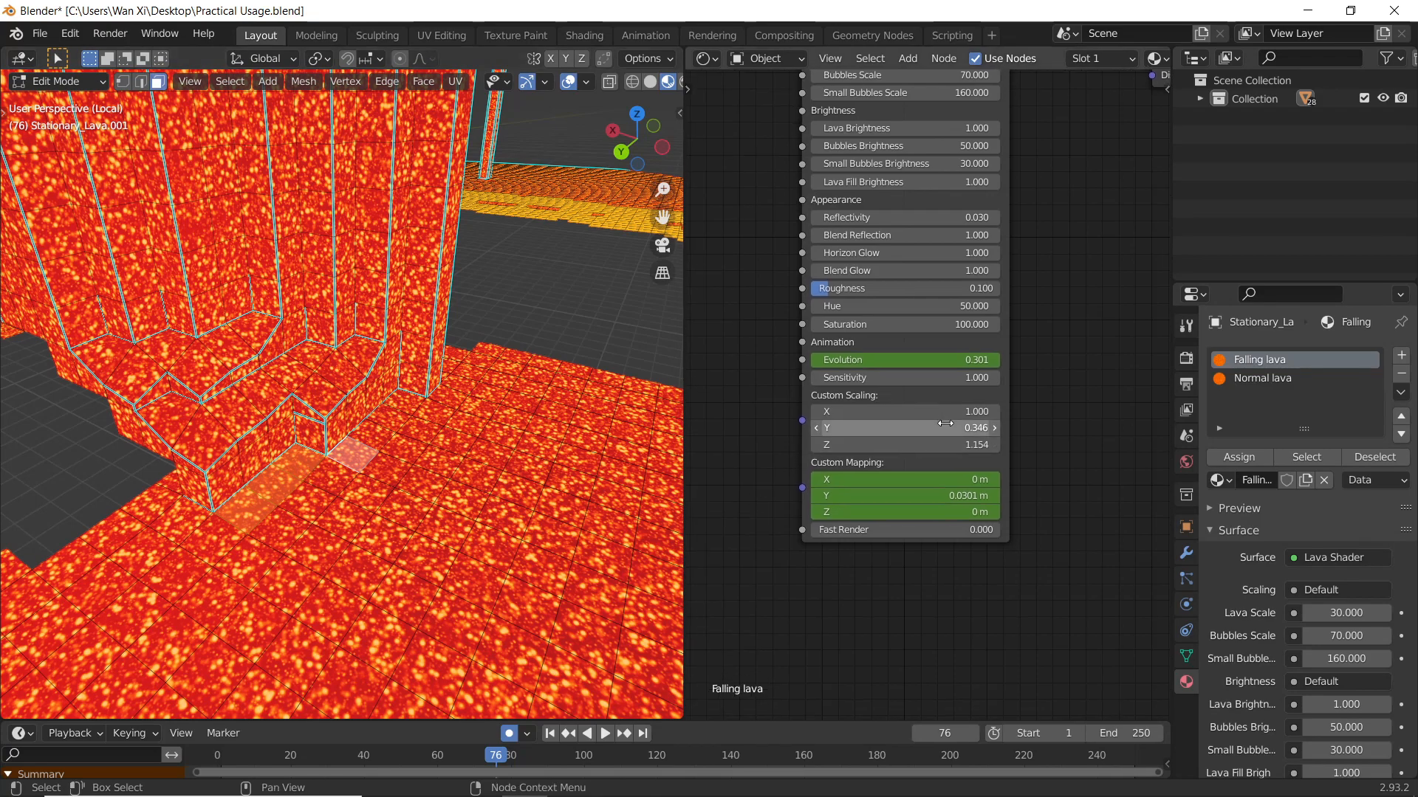
{"action": "middle_click_drag", "start_coordinate": [855, 498], "coordinate": [932, 436]}
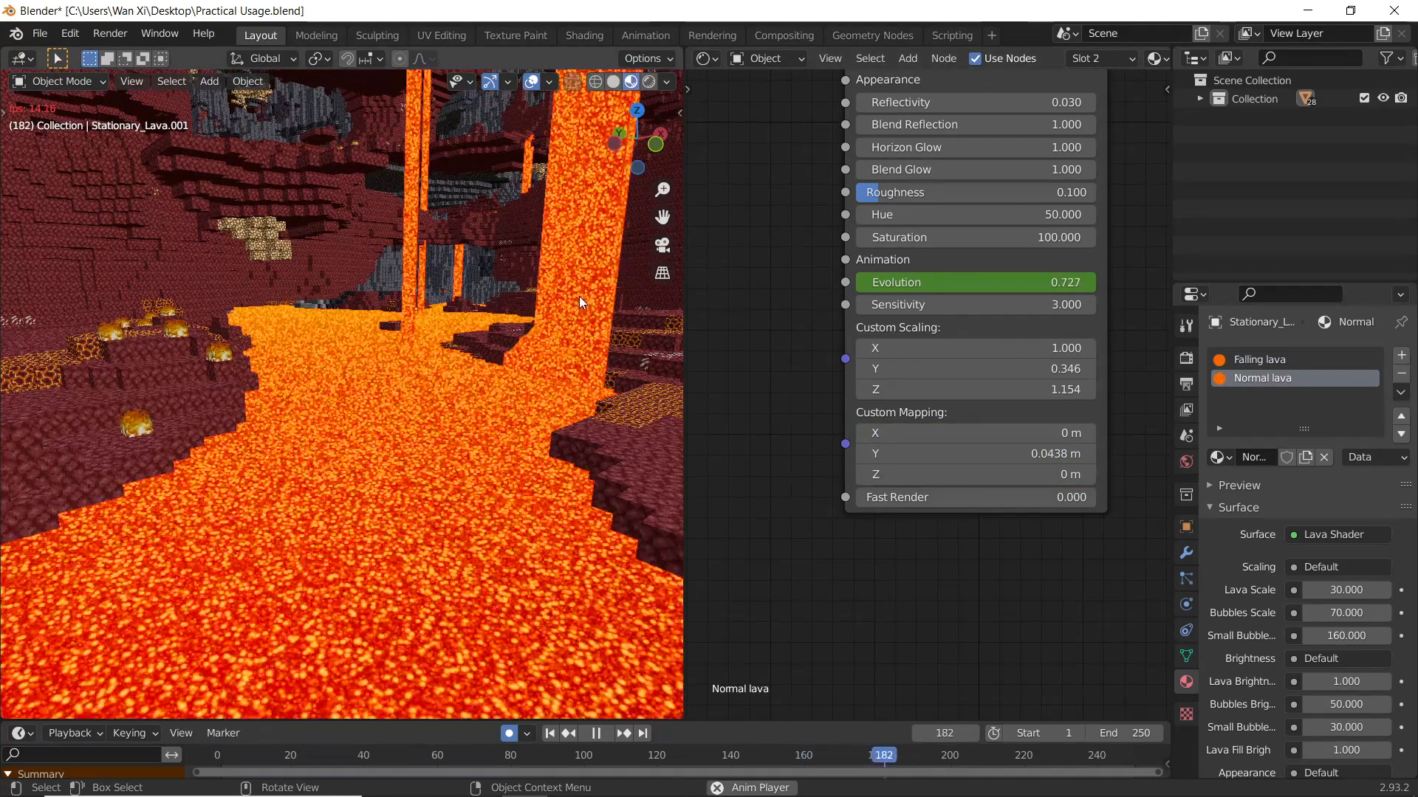
Step: Stop the animation playback and widen the 3D viewport over the shader editor
{"action": "key", "text": "space"}
{"action": "middle_click_drag", "start_coordinate": [363, 432], "coordinate": [479, 437]}
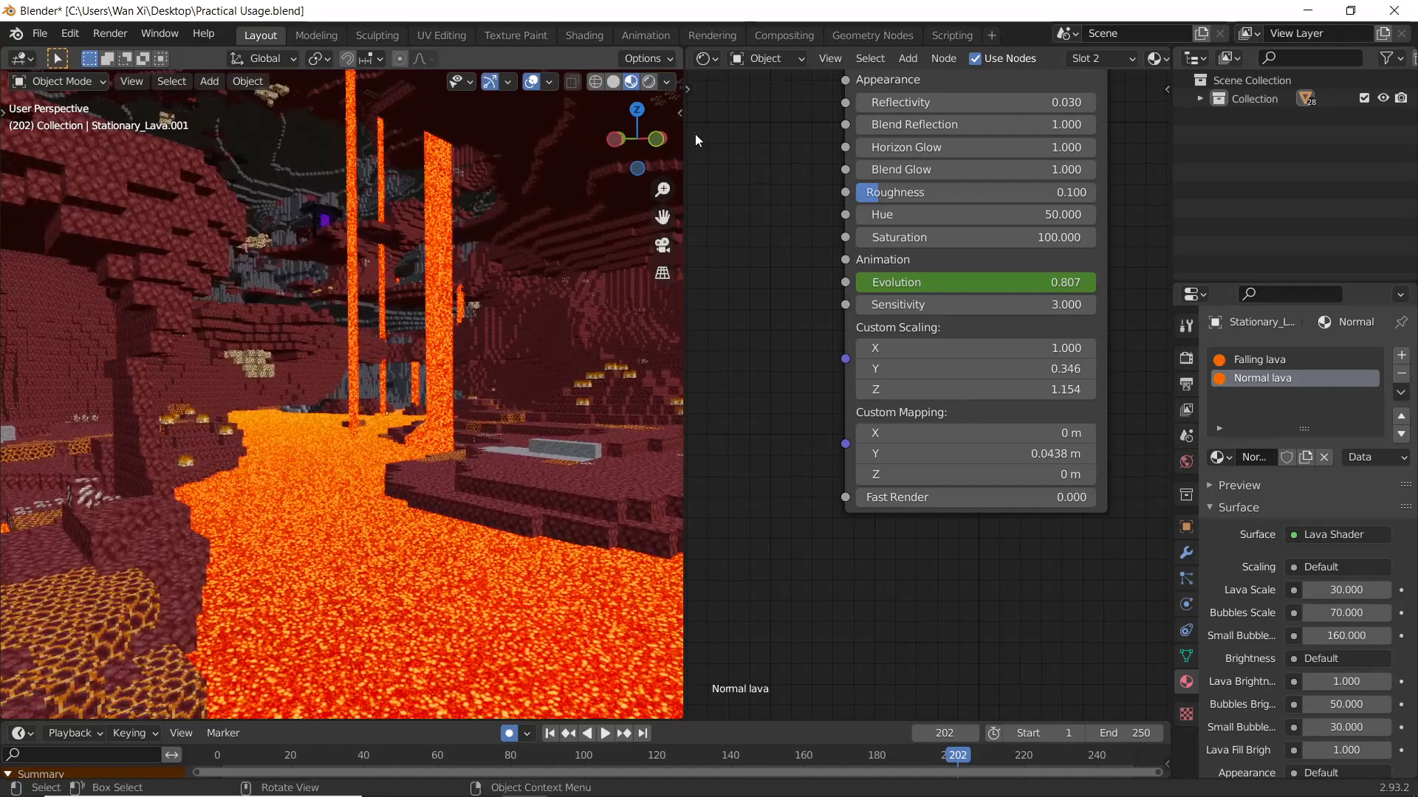
{"action": "left_click", "coordinate": [674, 58]}
{"action": "left_click_drag", "start_coordinate": [683, 54], "coordinate": [910, 307]}
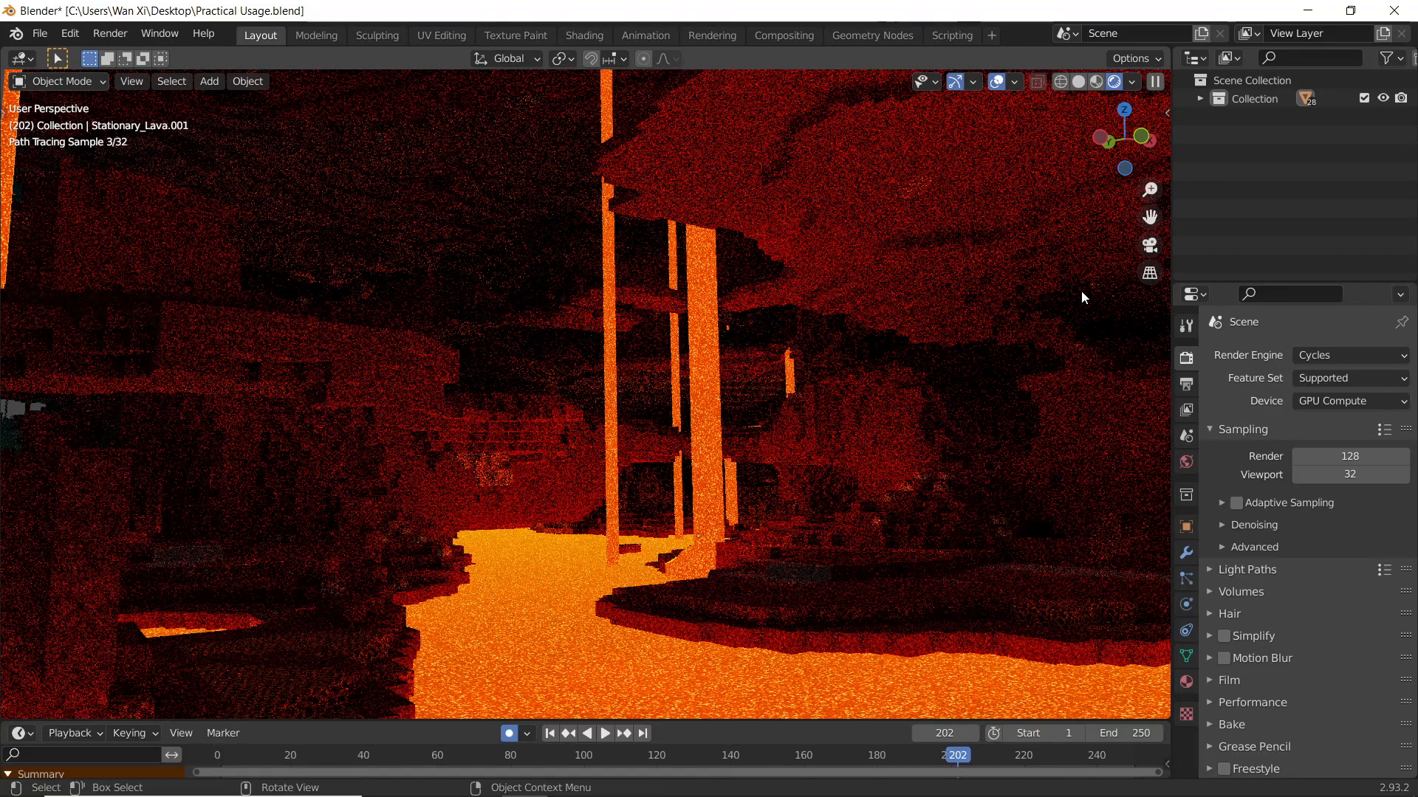
Step: Select the lava object and set the Fast Render value of its Normal lava material to 1
{"action": "left_click", "coordinate": [564, 635]}
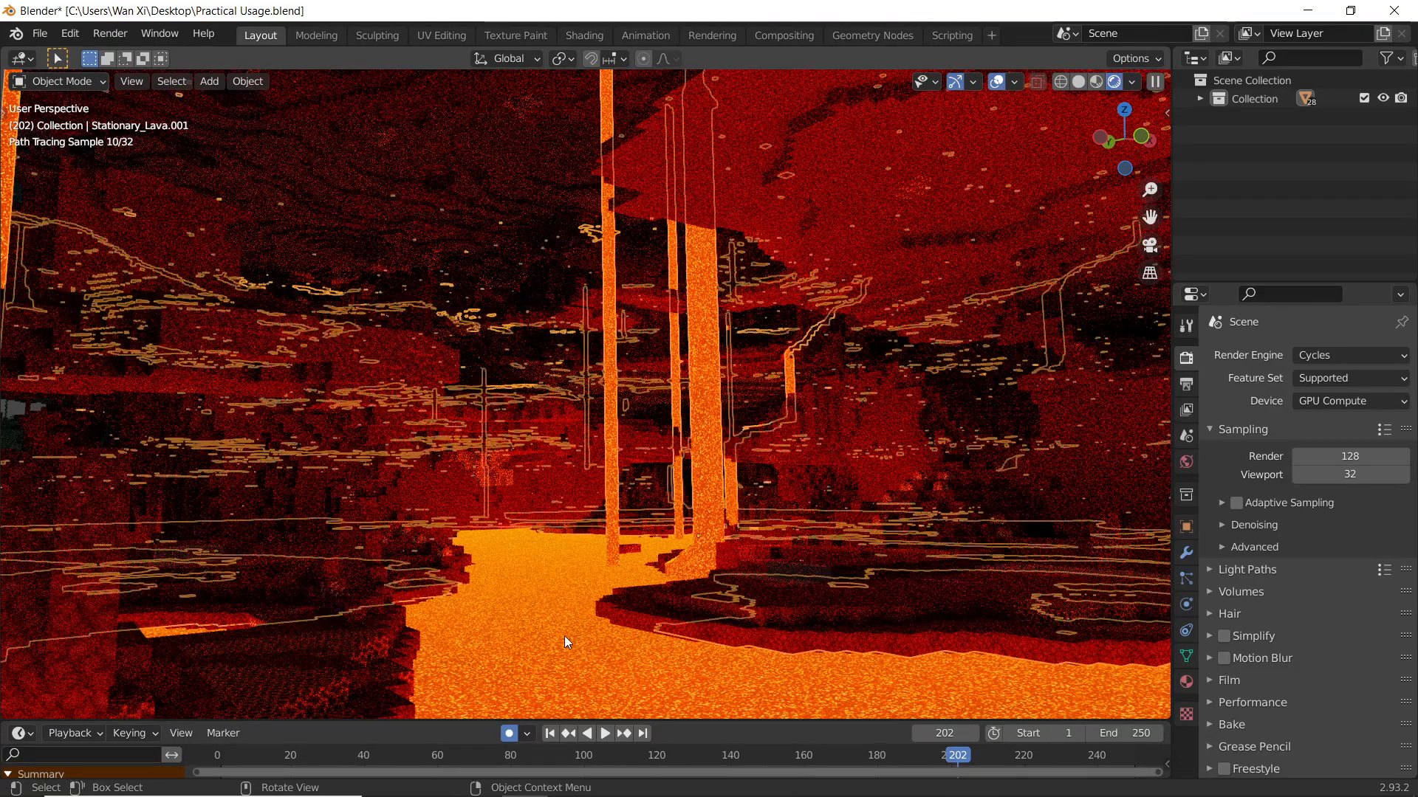
{"action": "left_click", "coordinate": [1186, 681]}
{"action": "scroll", "coordinate": [1211, 686], "scroll_direction": "down", "scroll_amount": 15}
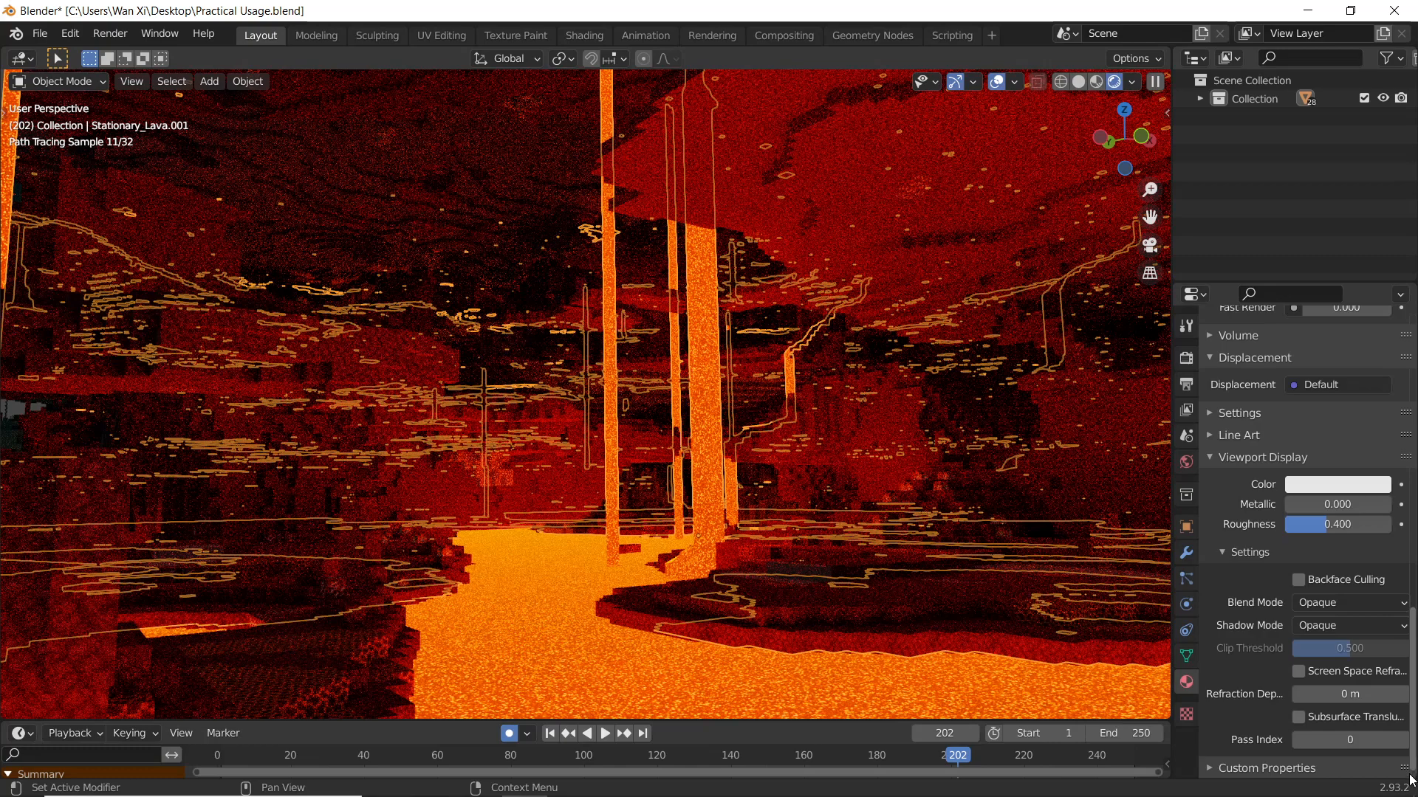
{"action": "scroll", "coordinate": [1211, 687], "scroll_direction": "up", "scroll_amount": 6}
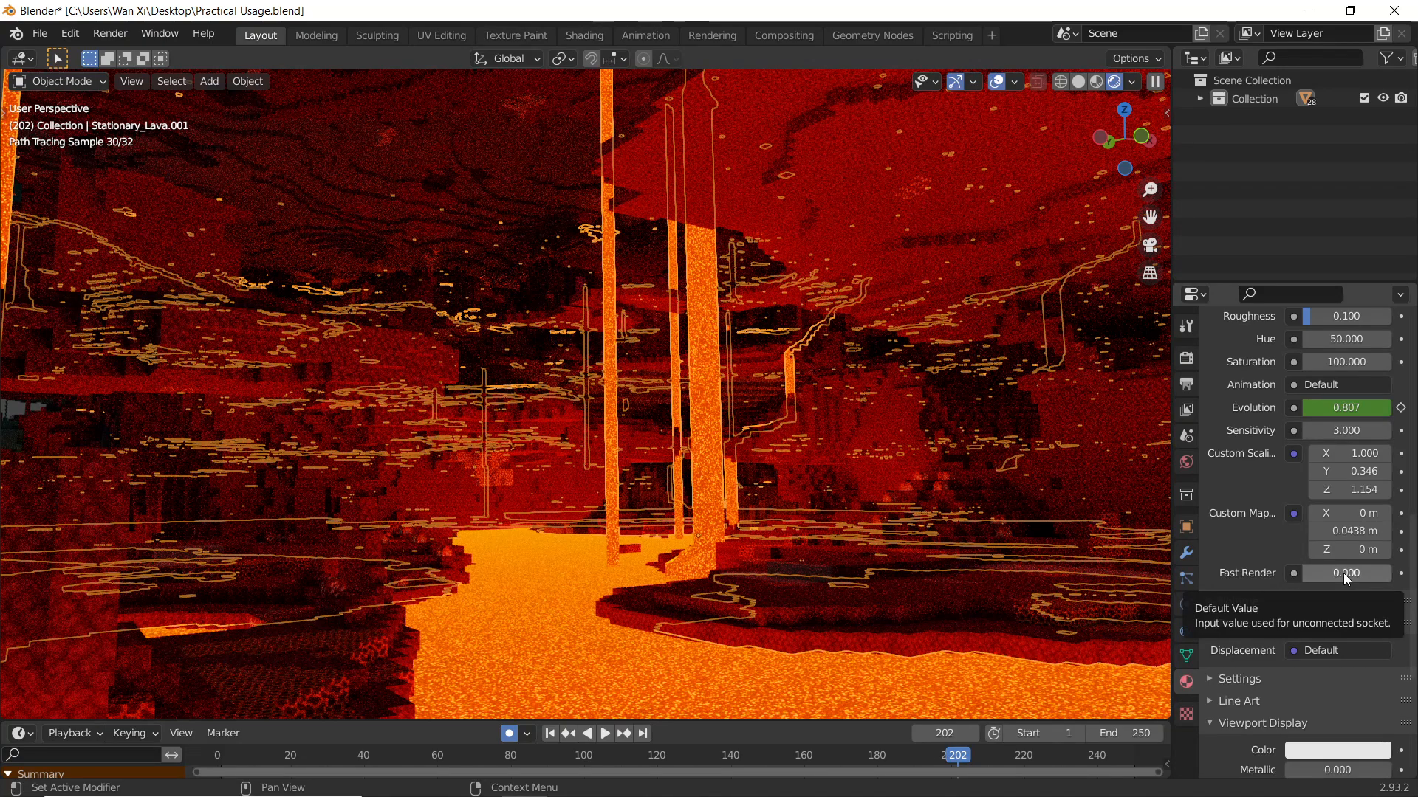
{"action": "scroll", "coordinate": [1344, 573], "scroll_direction": "down", "scroll_amount": 1}
{"action": "left_click", "coordinate": [1357, 549]}
{"action": "type", "text": "1"}
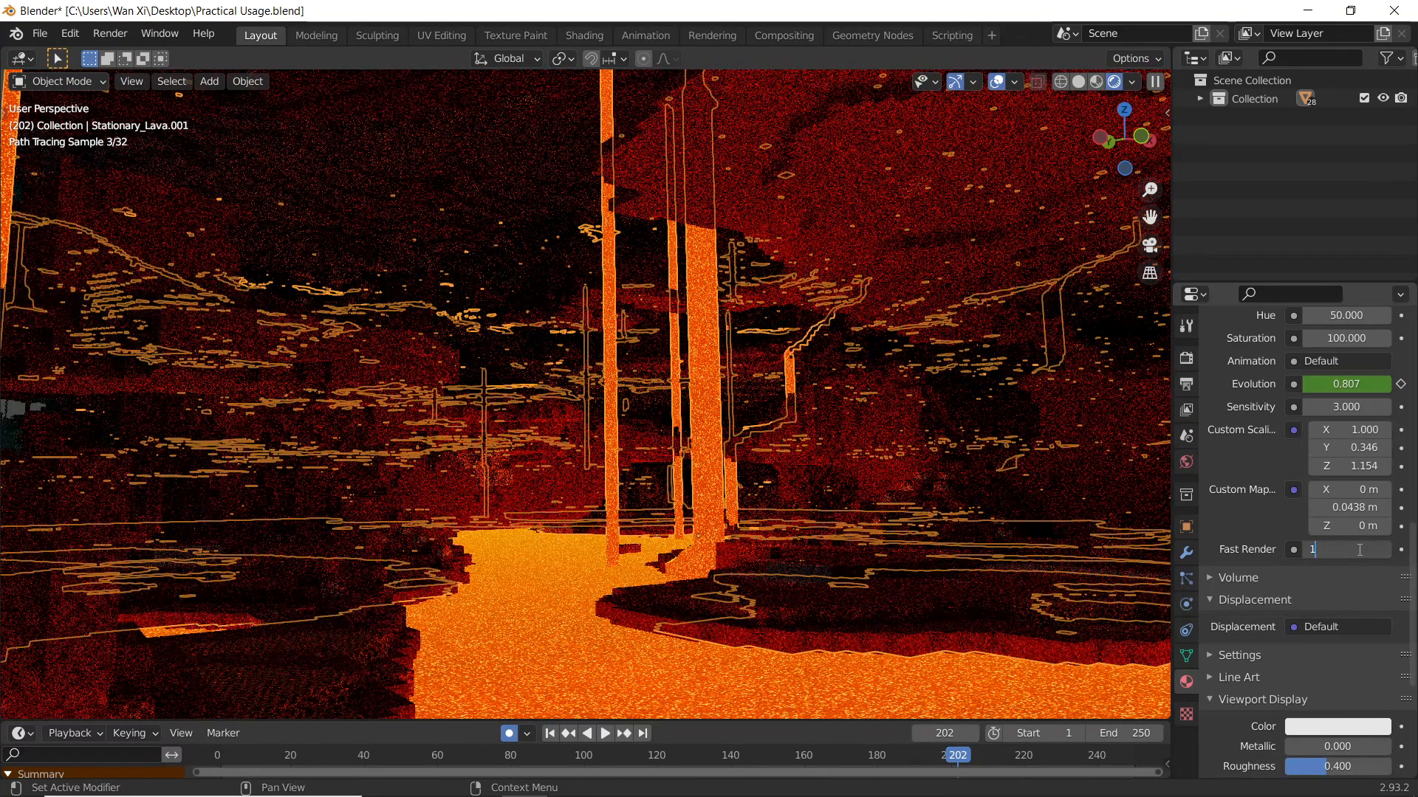
{"action": "key", "text": "Return"}
Step: Set the Fast Render value of the Falling lava material to 1
{"action": "scroll", "coordinate": [1358, 550], "scroll_direction": "up", "scroll_amount": 12}
{"action": "scroll", "coordinate": [1288, 372], "scroll_direction": "up", "scroll_amount": 10}
{"action": "scroll", "coordinate": [1259, 500], "scroll_direction": "down", "scroll_amount": 12}
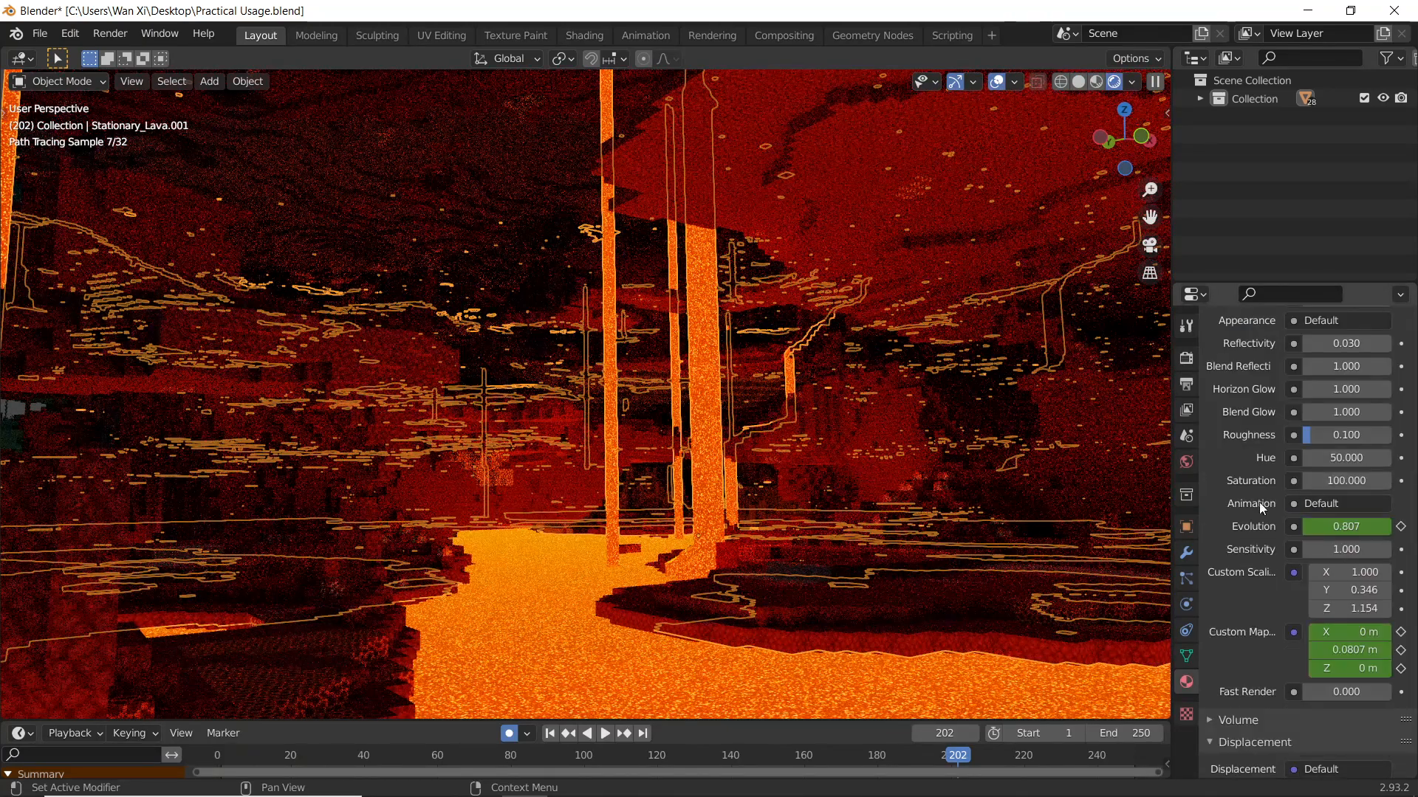
{"action": "left_click", "coordinate": [1330, 580]}
{"action": "type", "text": "1"}
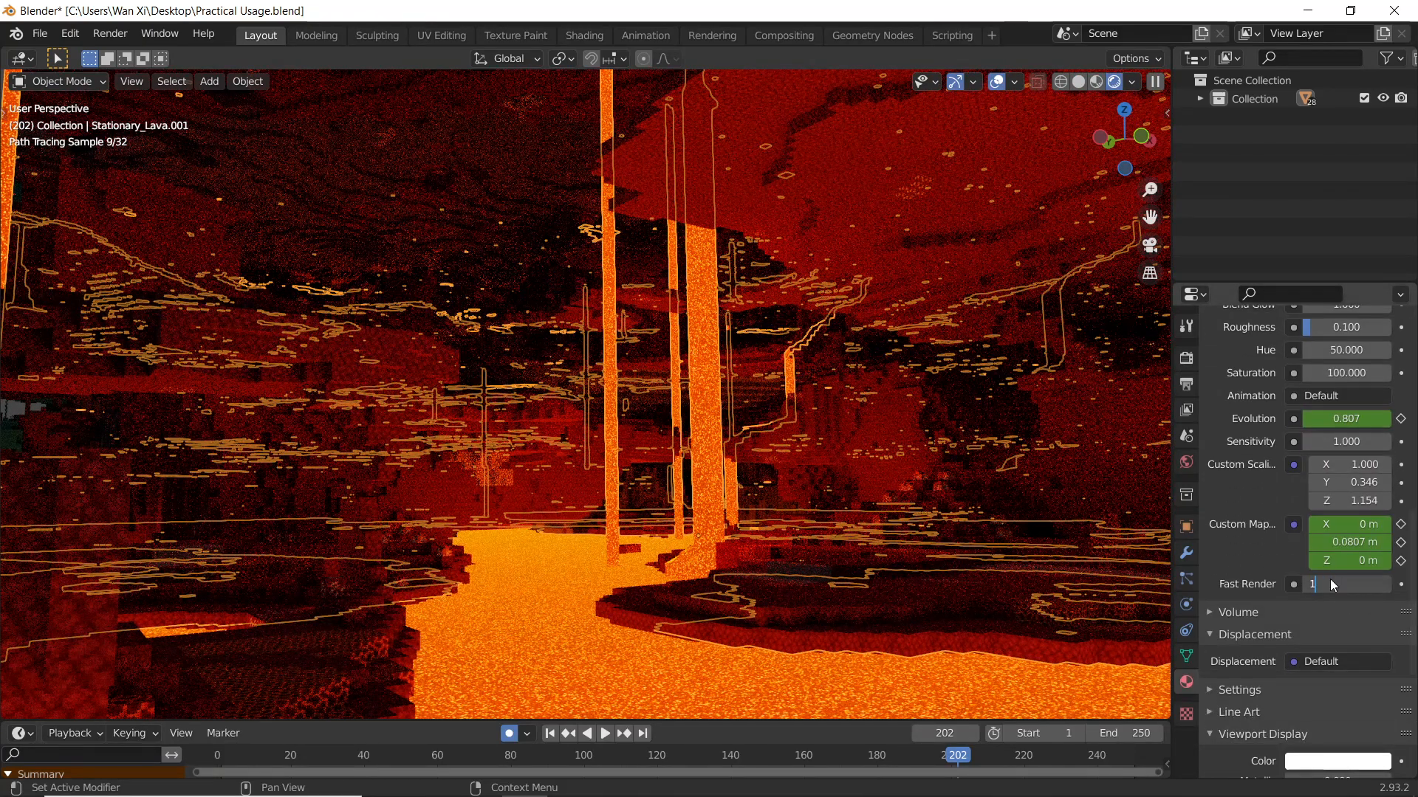
{"action": "key", "text": "Return"}
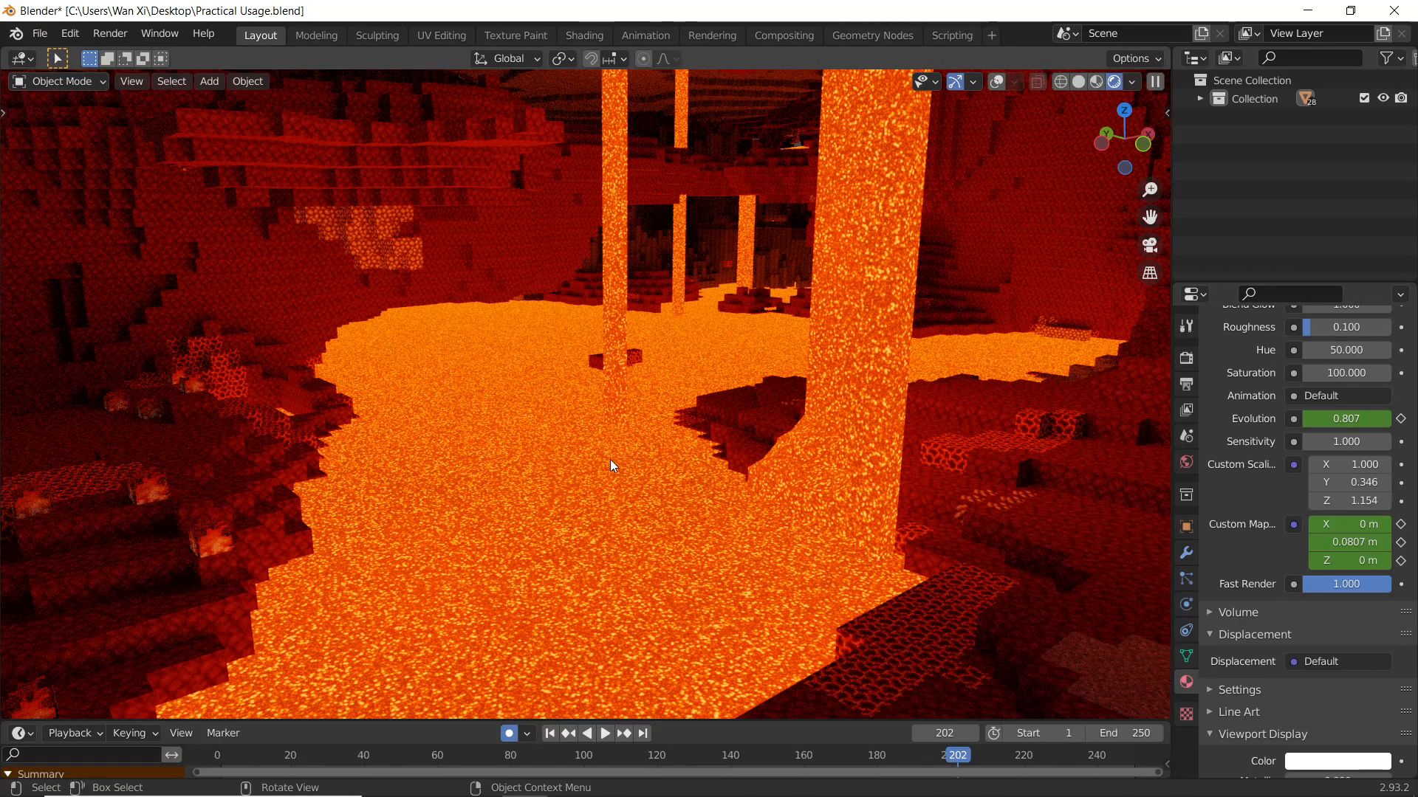
Step: Add a cube mesh on the lava surface as a test object for the lava's light
{"action": "key", "text": "shift+a"}
{"action": "mouse_move", "coordinate": [517, 402]}
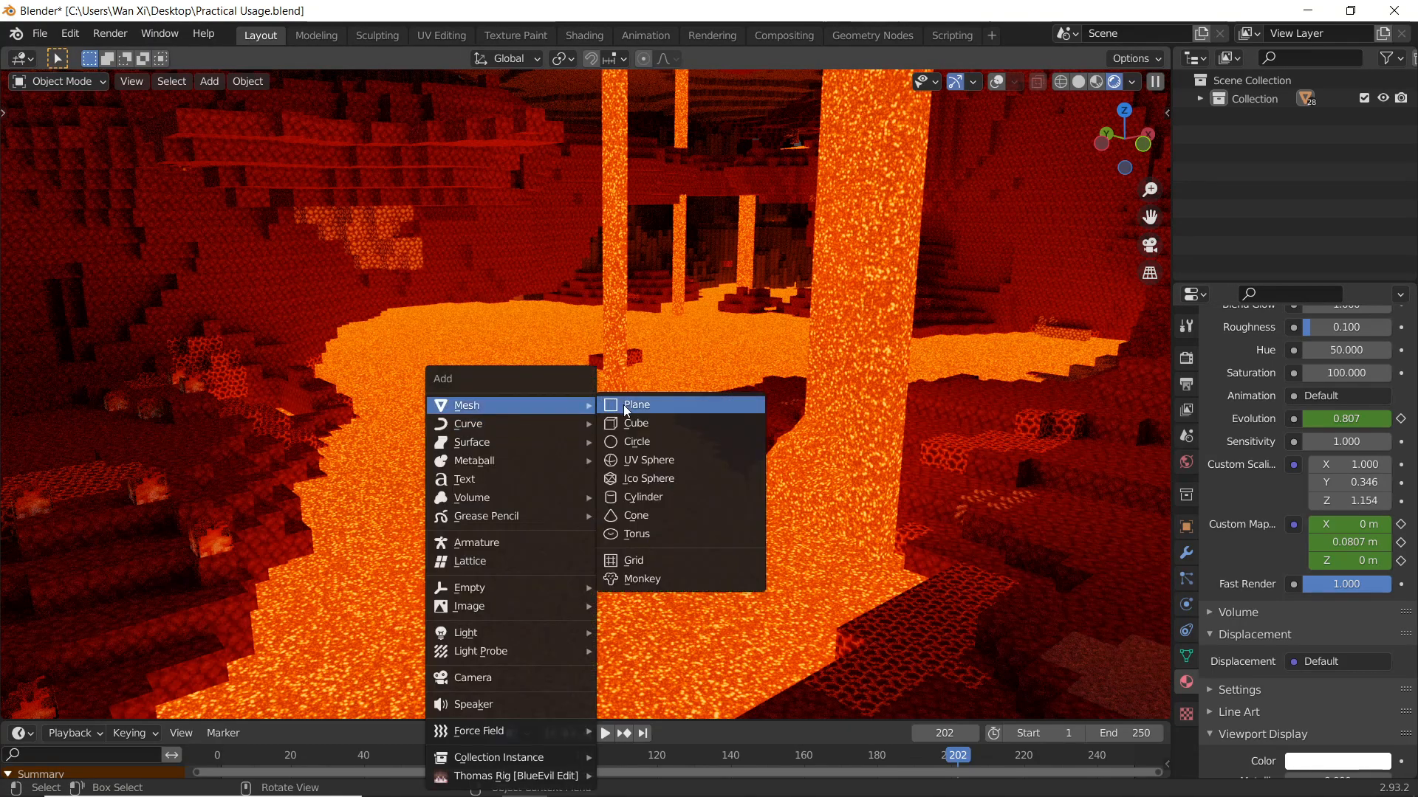
{"action": "left_click", "coordinate": [619, 422]}
{"action": "scroll", "coordinate": [628, 432], "scroll_direction": "down", "scroll_amount": 3}
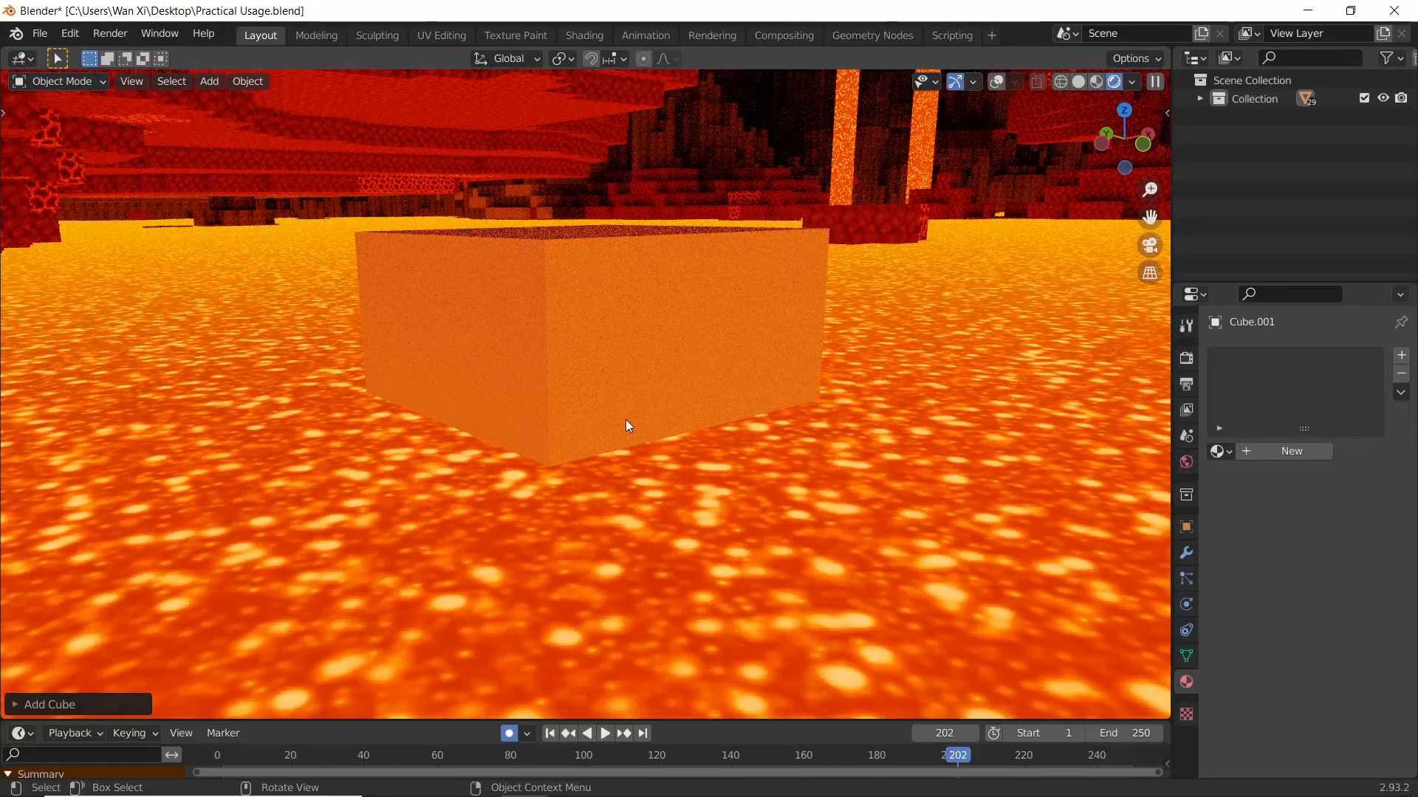
Step: Compare the lighting on the cube with Normal lava's Fast Render set to 0 and back to 1
{"action": "left_click", "coordinate": [729, 521]}
{"action": "left_click", "coordinate": [1296, 375]}
{"action": "scroll", "coordinate": [1329, 517], "scroll_direction": "down", "scroll_amount": 12}
{"action": "left_click", "coordinate": [1366, 553]}
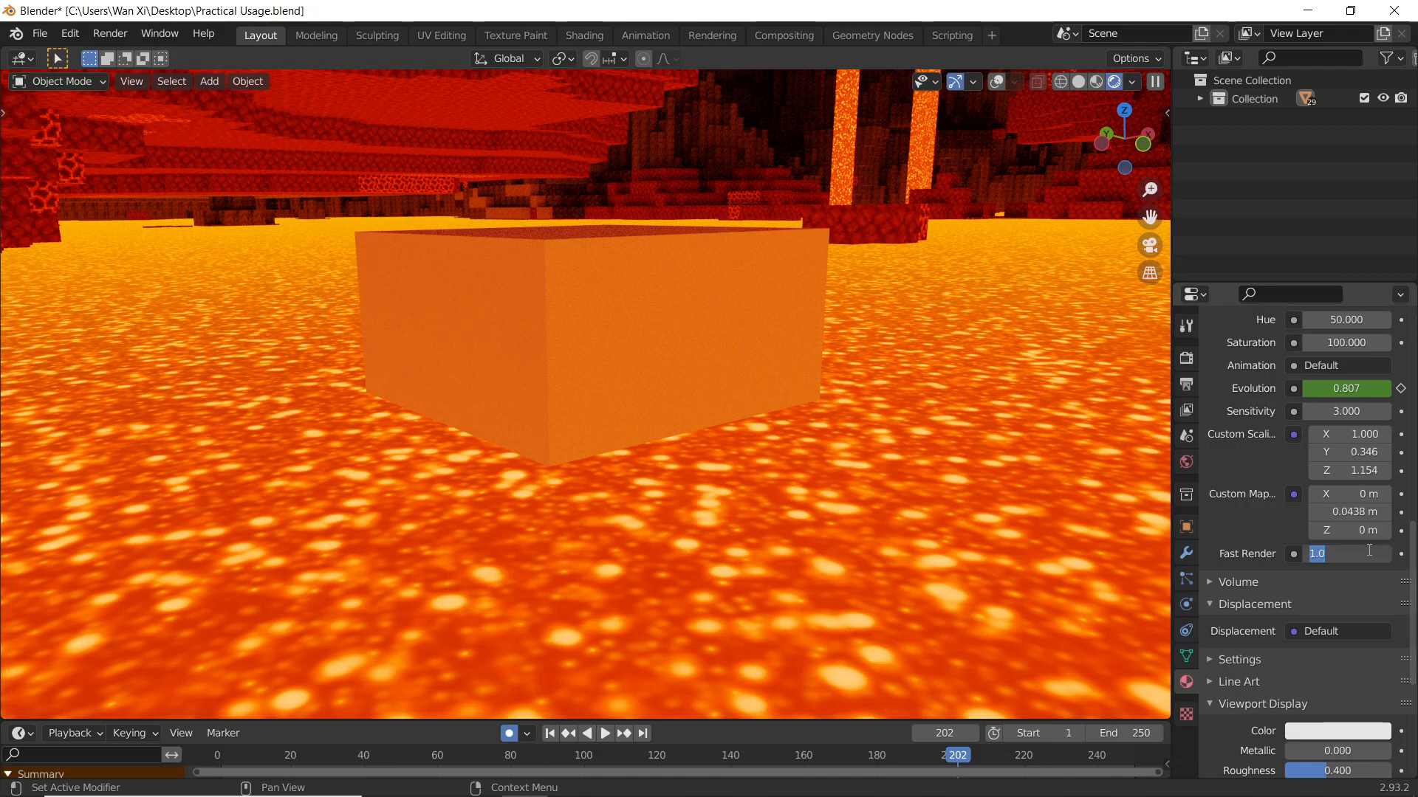
{"action": "type", "text": "0"}
{"action": "key", "text": "Return"}
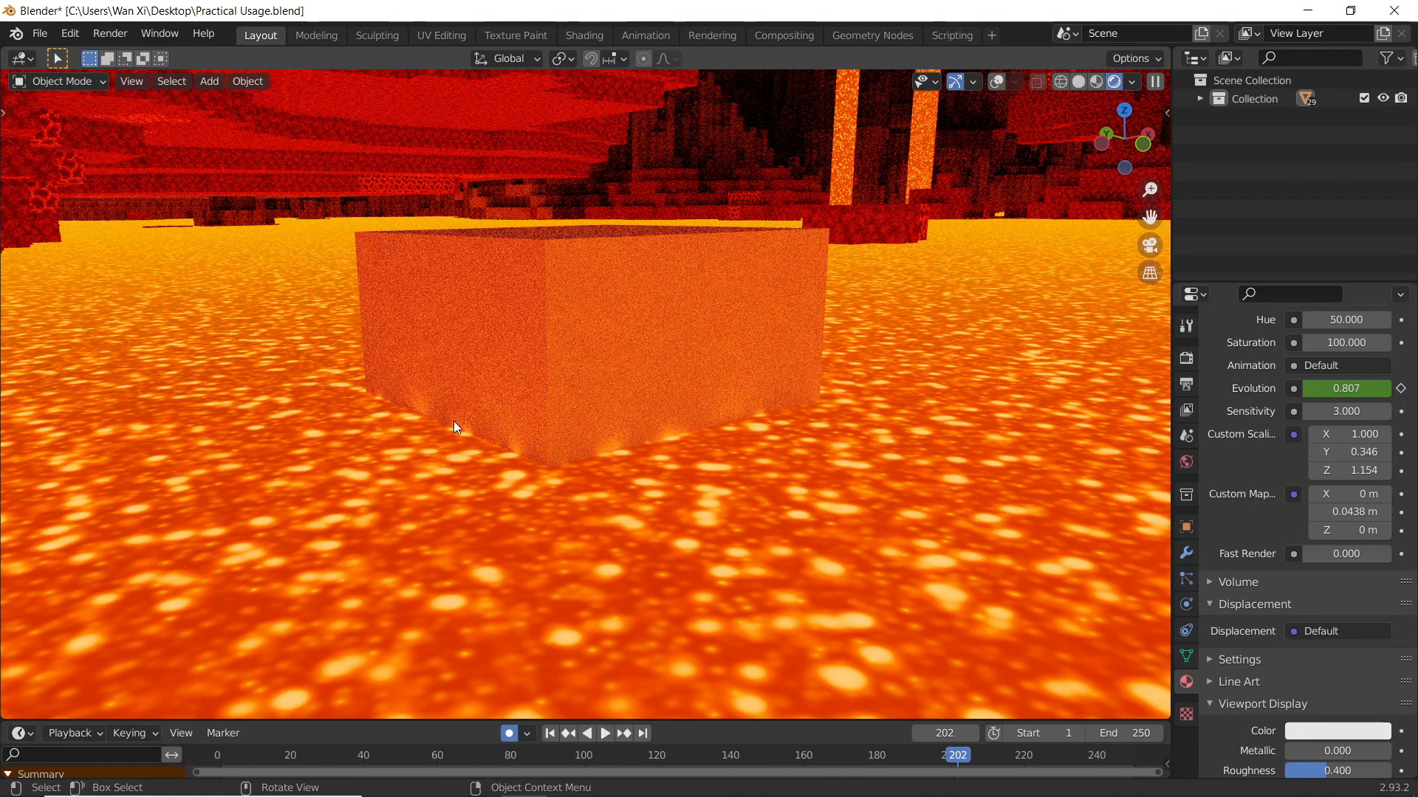
{"action": "double_click", "coordinate": [1369, 559]}
{"action": "type", "text": "1"}
{"action": "key", "text": "Return"}
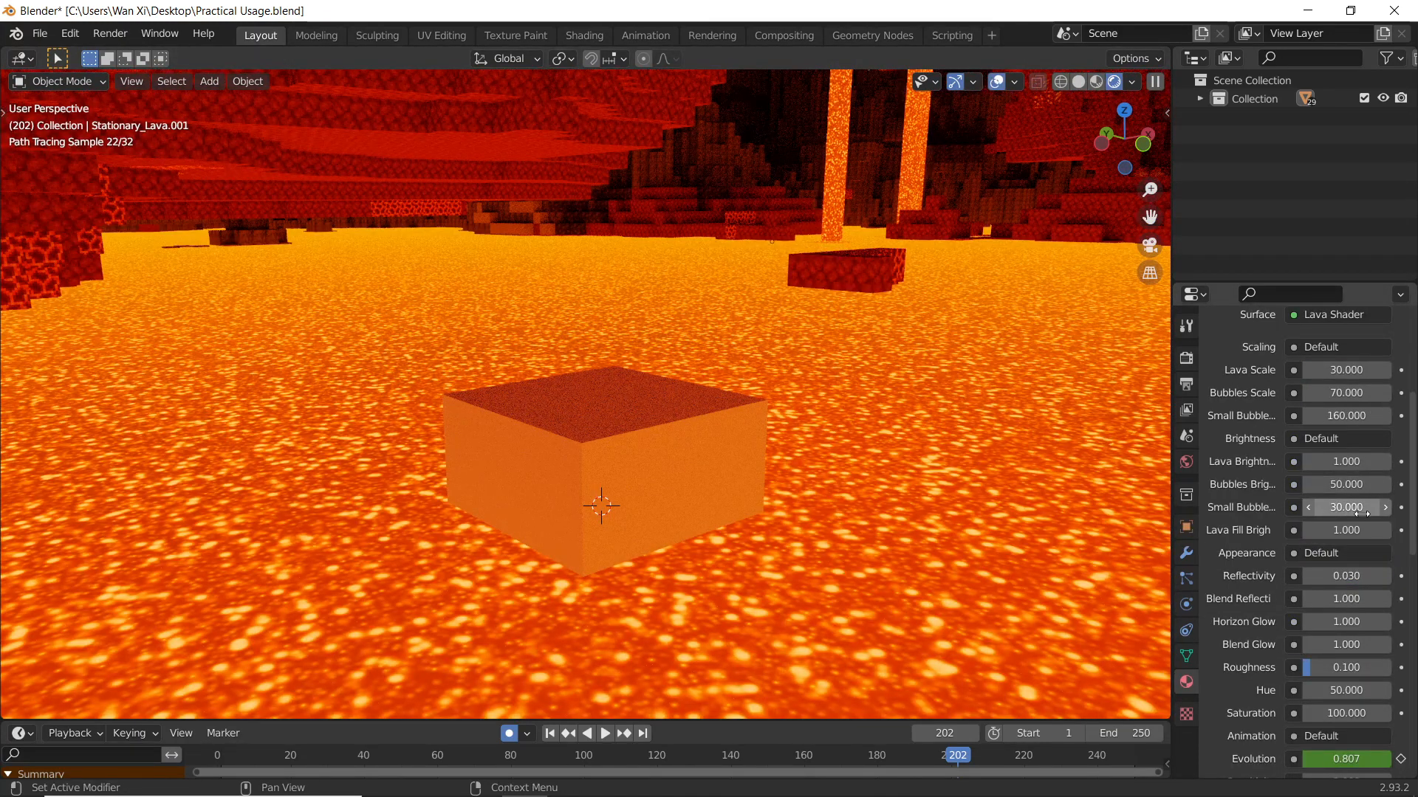
Step: Raise Normal lava's Bubbles Brightness to 320.7 and set its Fast Render to 0
{"action": "left_click_drag", "start_coordinate": [1346, 485], "coordinate": [1406, 484]}
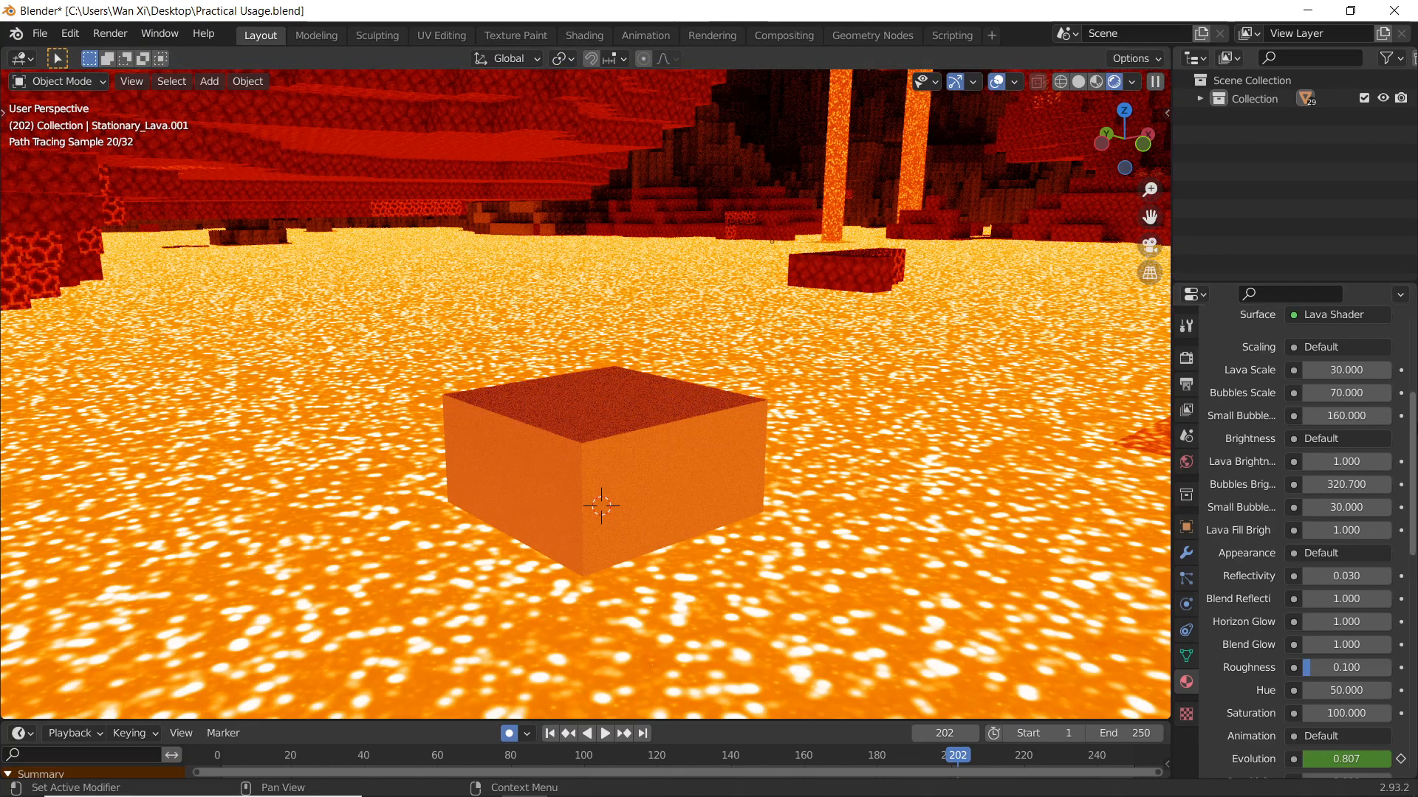
{"action": "scroll", "coordinate": [1314, 517], "scroll_direction": "down", "scroll_amount": 10}
{"action": "left_click", "coordinate": [1329, 572]}
{"action": "type", "text": "0"}
{"action": "key", "text": "Return"}
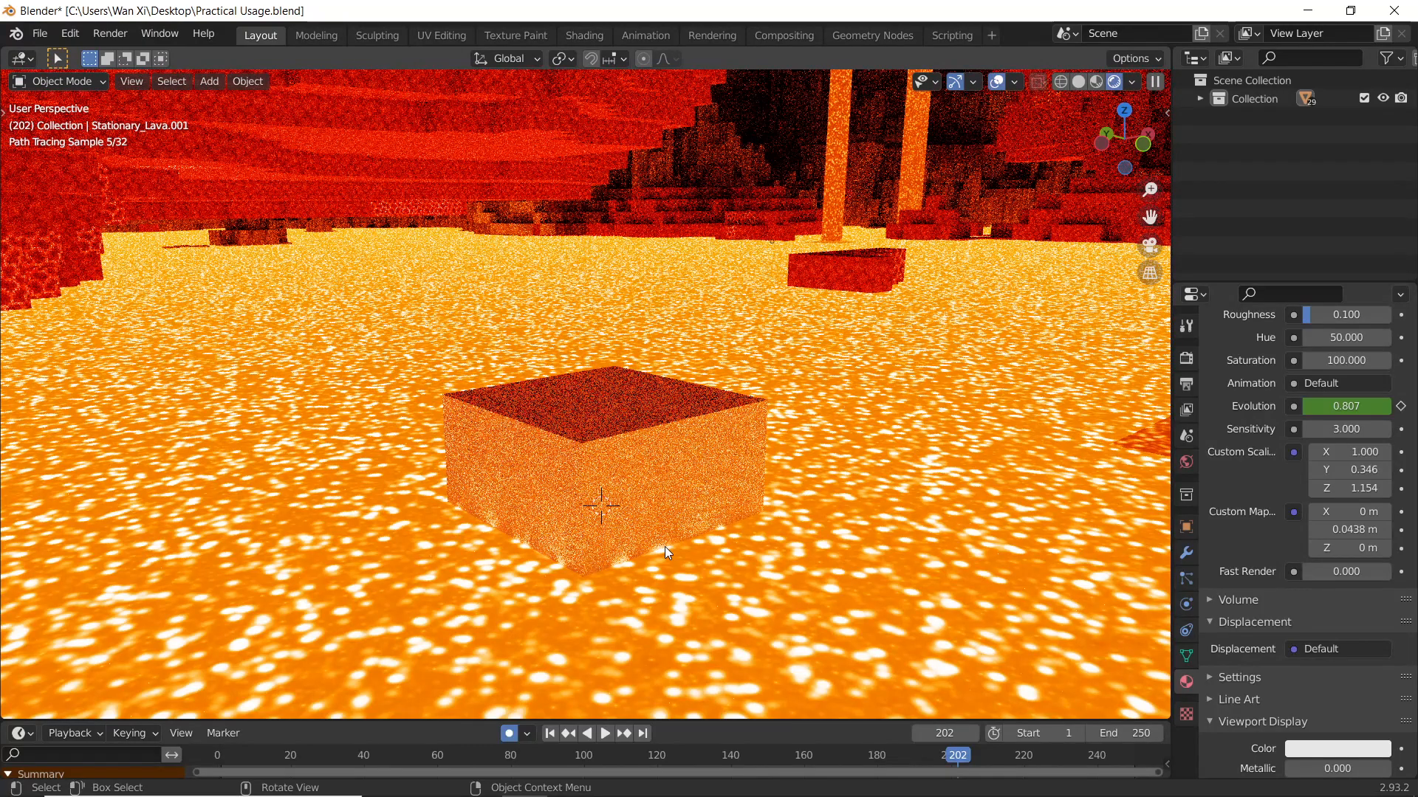
Step: Set Normal lava's Lava Brightness to 4.3, Bubbles Brightness to 293.6 and Small Bubbles Brightness to 5.8, and select the cube
{"action": "scroll", "coordinate": [1342, 555], "scroll_direction": "up", "scroll_amount": 10}
{"action": "mouse_move", "coordinate": [1344, 557]}
{"action": "left_mouse_down"}
{"action": "mouse_move", "coordinate": [1366, 557]}
{"action": "mouse_move", "coordinate": [1326, 581]}
{"action": "mouse_move", "coordinate": [1343, 581]}
{"action": "mouse_move", "coordinate": [1320, 604]}
{"action": "mouse_move", "coordinate": [1359, 604]}
{"action": "left_mouse_up"}
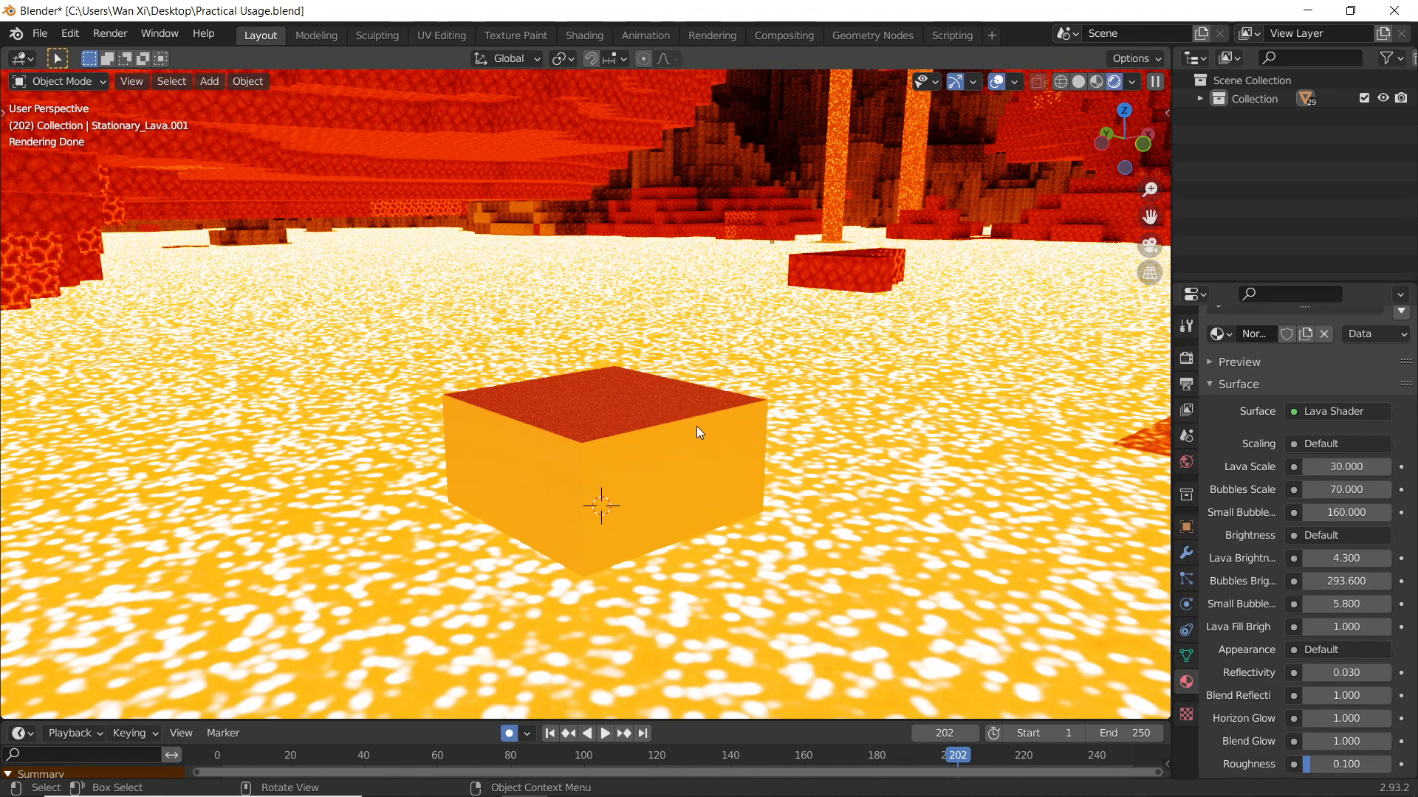
{"action": "left_click", "coordinate": [650, 430]}
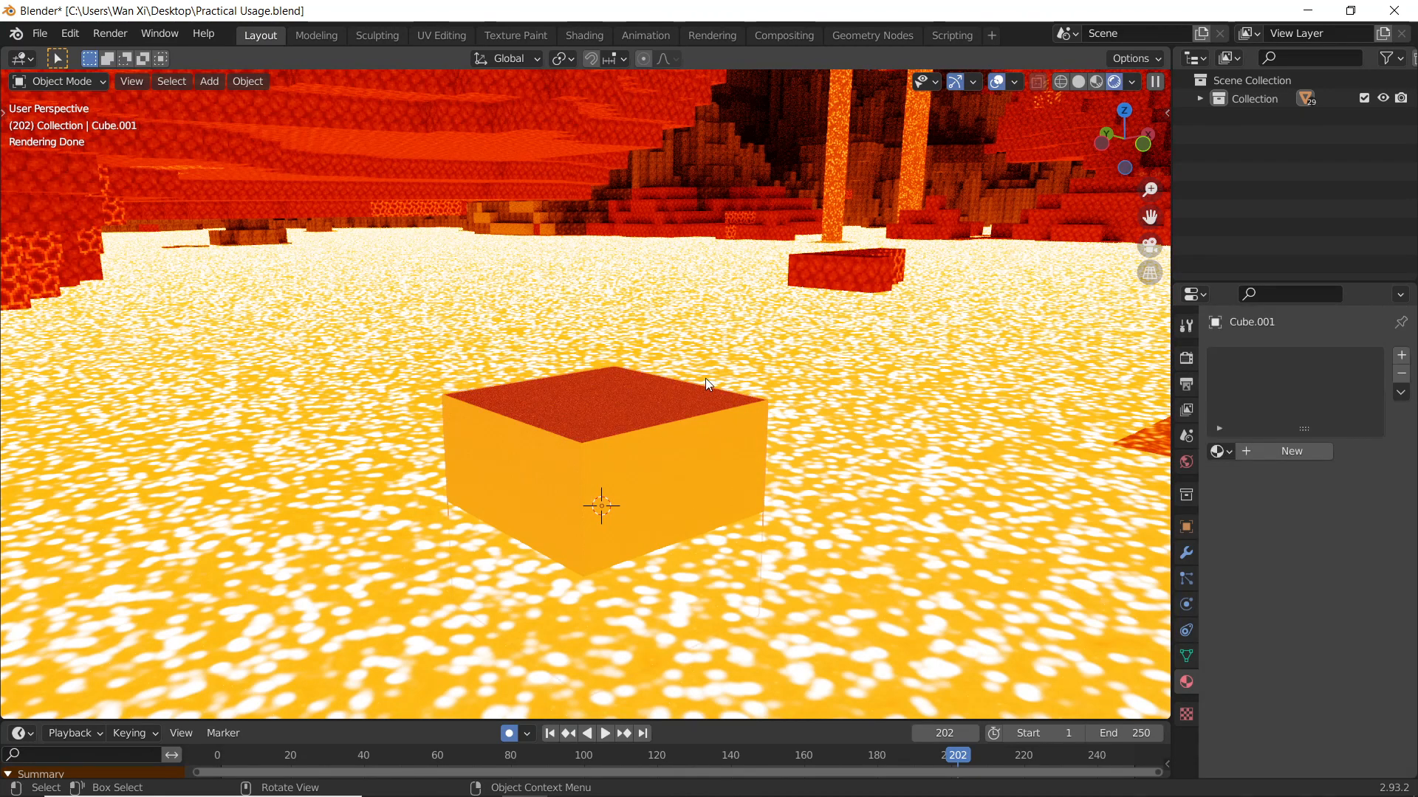